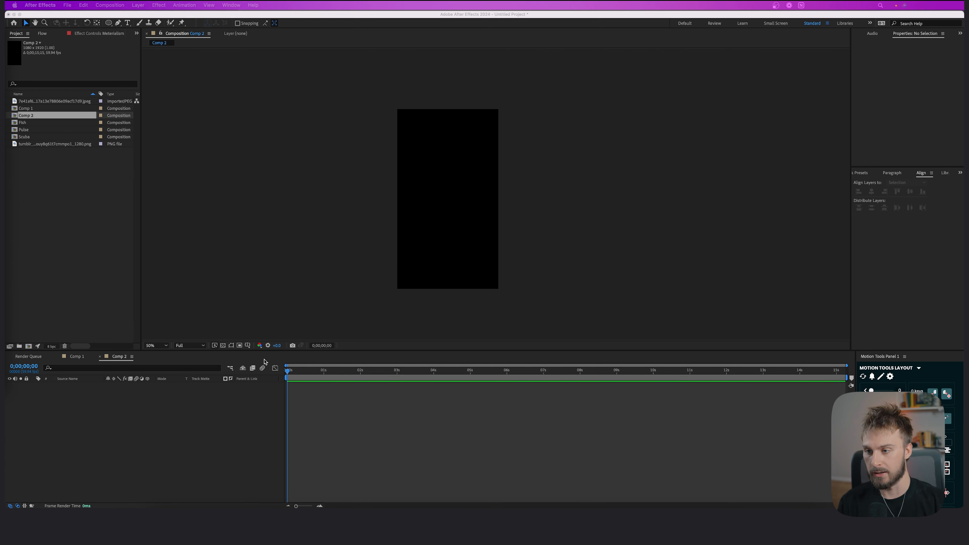
Step: Review the size, frame rate and duration of Comp 2 in its composition settings
{"action": "scroll", "coordinate": [444, 206], "scroll_direction": "up", "scroll_amount": 2}
{"action": "scroll", "coordinate": [452, 174], "scroll_direction": "down", "scroll_amount": 2}
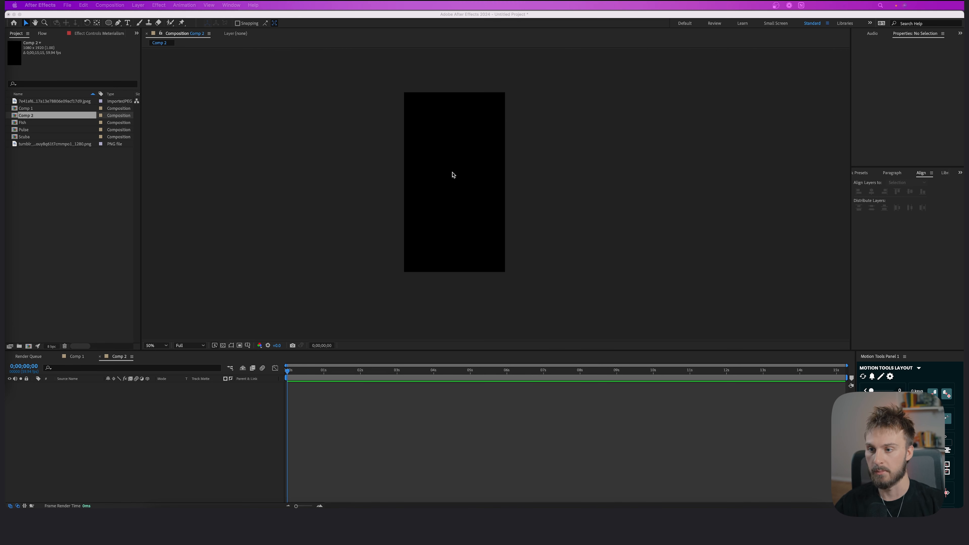
{"action": "left_click", "coordinate": [111, 6]}
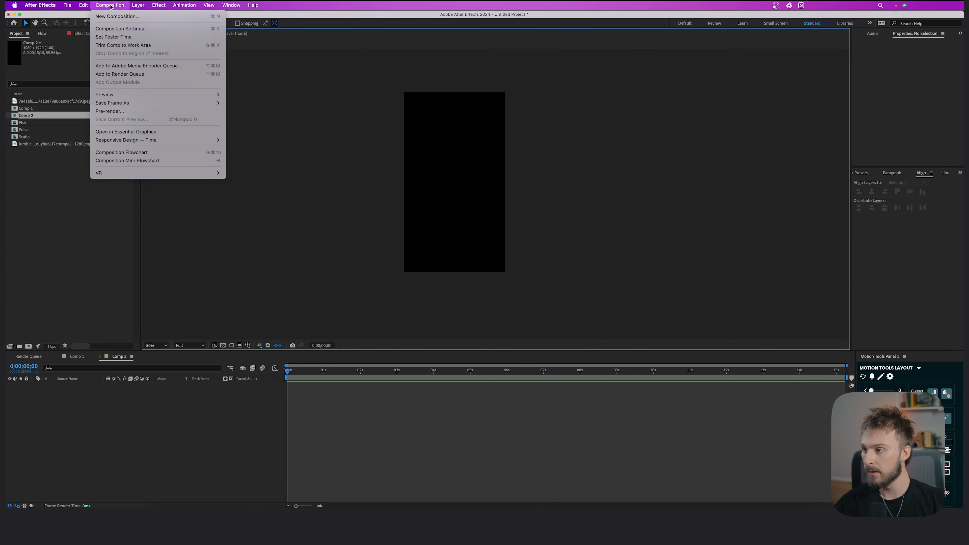
{"action": "left_click", "coordinate": [126, 30]}
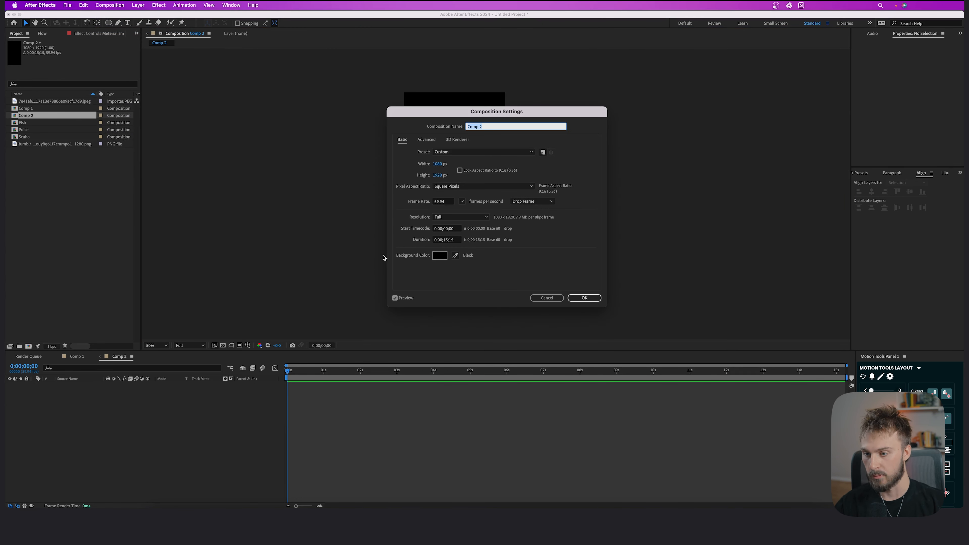
{"action": "left_click", "coordinate": [446, 240]}
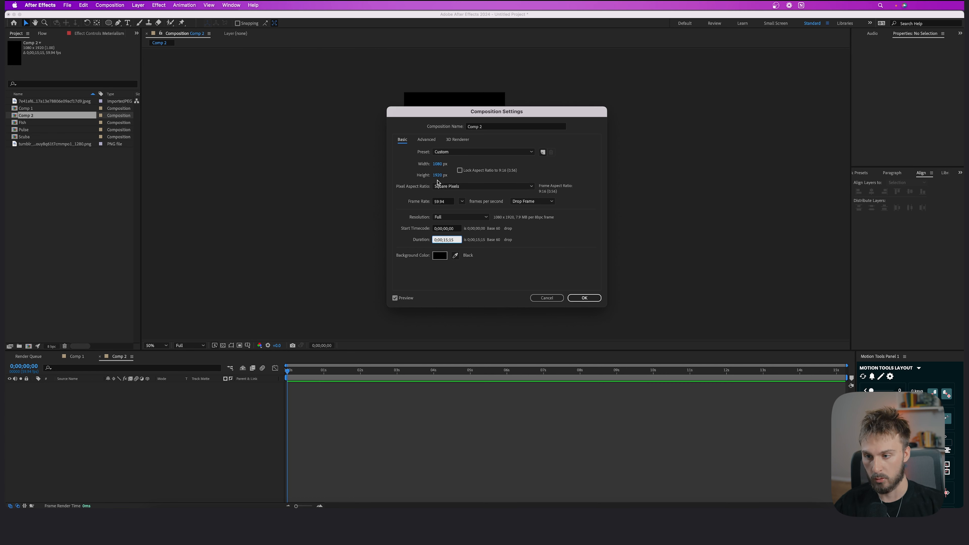
{"action": "left_click", "coordinate": [584, 298]}
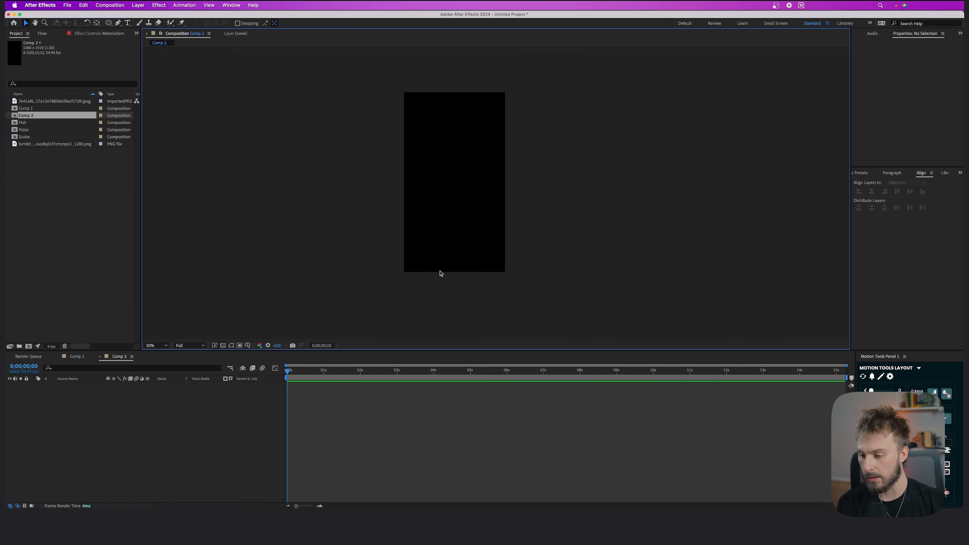
{"action": "left_click", "coordinate": [393, 404]}
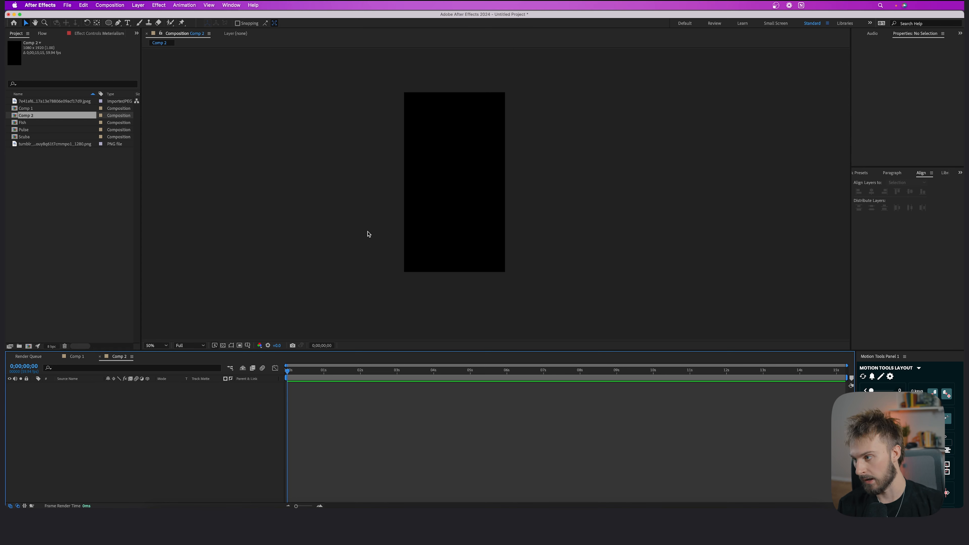
Step: Add the scuba diver JPEG to Comp 2 and place it near the horizontal centre of the upper half
{"action": "left_click", "coordinate": [66, 145]}
{"action": "left_click_drag", "start_coordinate": [33, 102], "coordinate": [458, 167]}
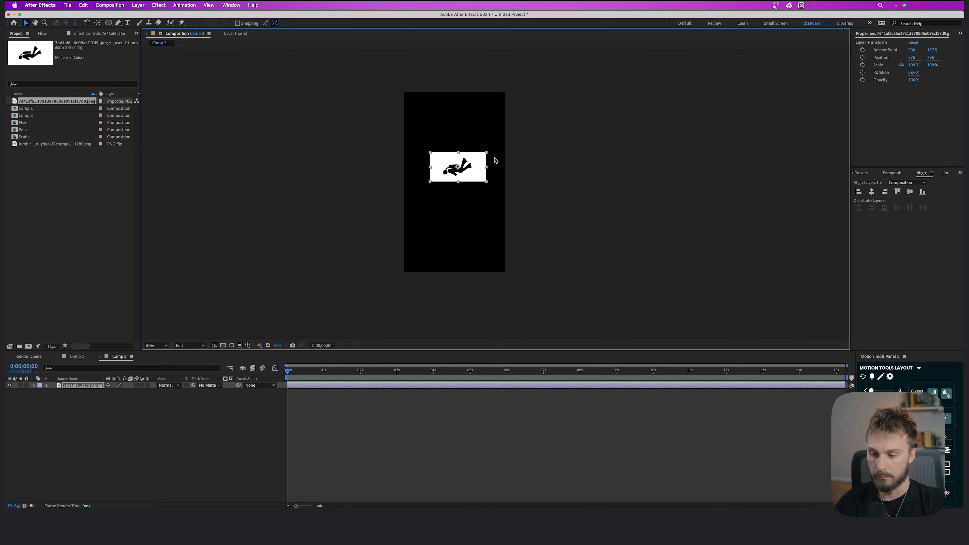
{"action": "scroll", "coordinate": [474, 171], "scroll_direction": "up", "scroll_amount": 2}
{"action": "left_click_drag", "start_coordinate": [451, 189], "coordinate": [429, 158]}
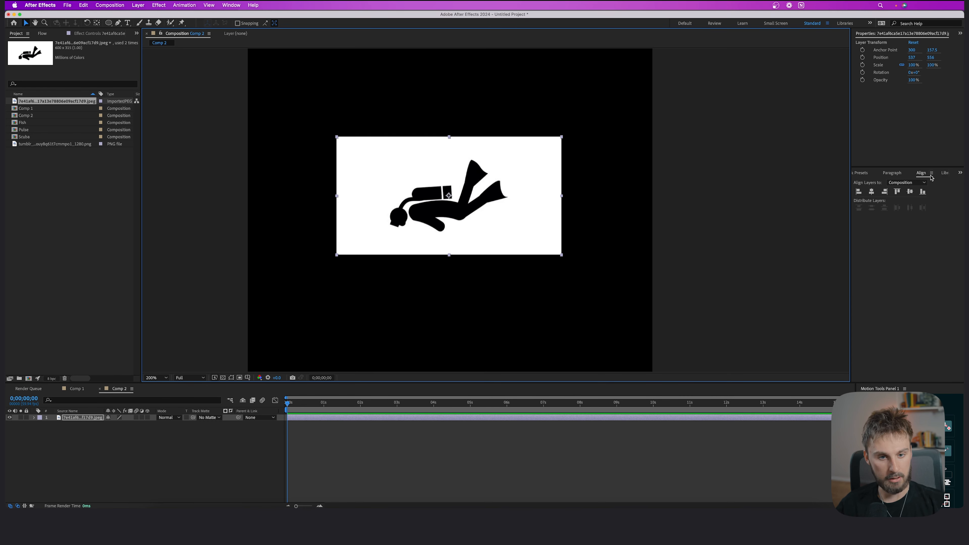
Step: Find the Flip animation preset and apply it to the diver image layer
{"action": "left_click", "coordinate": [960, 173]}
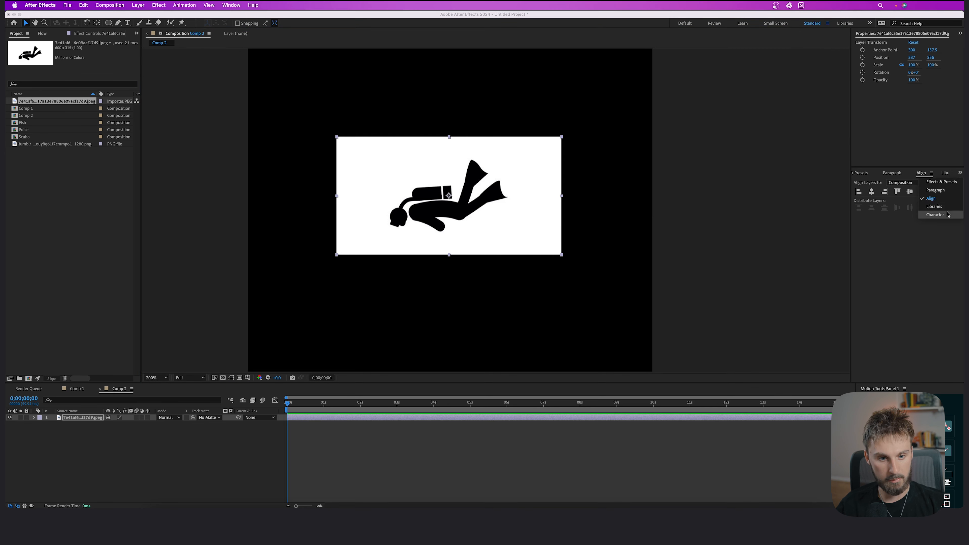
{"action": "left_click", "coordinate": [941, 182]}
{"action": "type", "text": "flip"}
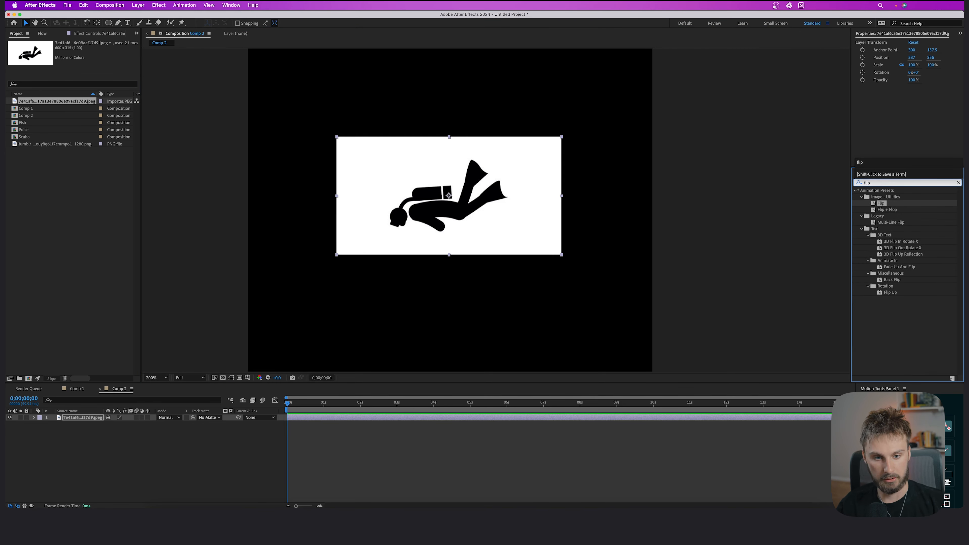
{"action": "left_click_drag", "start_coordinate": [877, 198], "coordinate": [394, 258]}
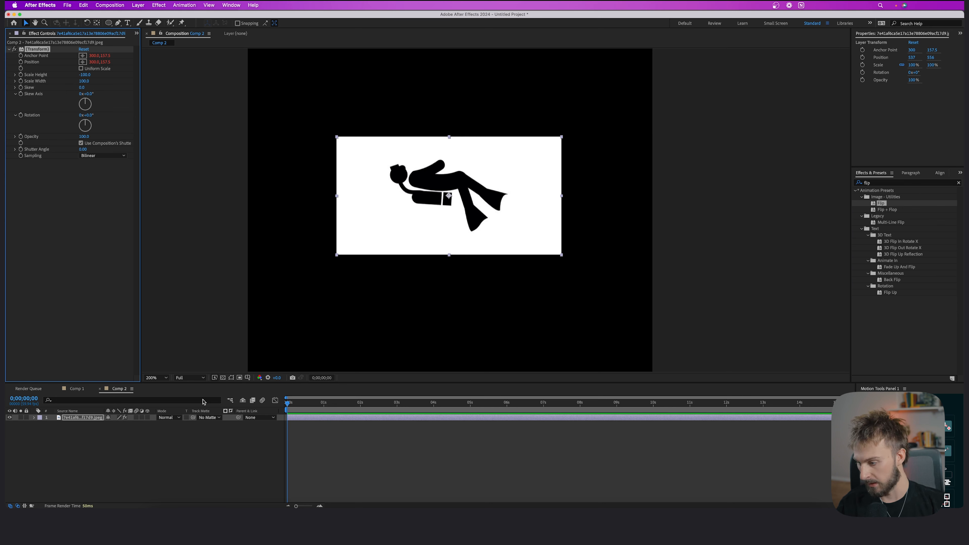
Step: Set the diver image layer's rotation to 180° so the diver faces the other way
{"action": "left_click", "coordinate": [334, 448]}
{"action": "left_click", "coordinate": [346, 418]}
{"action": "key", "text": "r"}
{"action": "left_click_drag", "start_coordinate": [114, 424], "coordinate": [126, 426]}
{"action": "left_click", "coordinate": [126, 425]}
{"action": "type", "text": "180"}
{"action": "key", "text": "Return"}
Step: Lower the diver image layer's opacity to about 25% as a tracing reference, and deselect the layer
{"action": "key", "text": "t"}
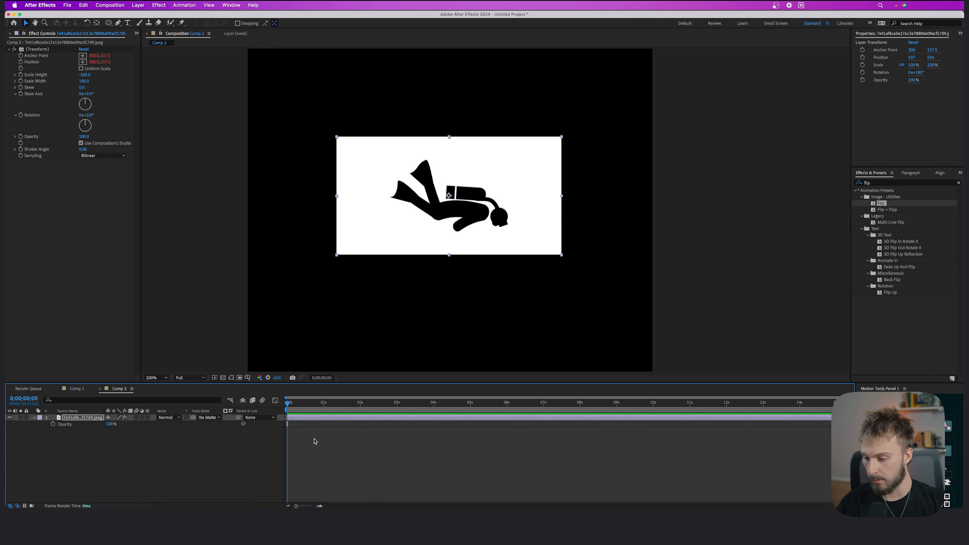
{"action": "left_click_drag", "start_coordinate": [111, 423], "coordinate": [83, 424]}
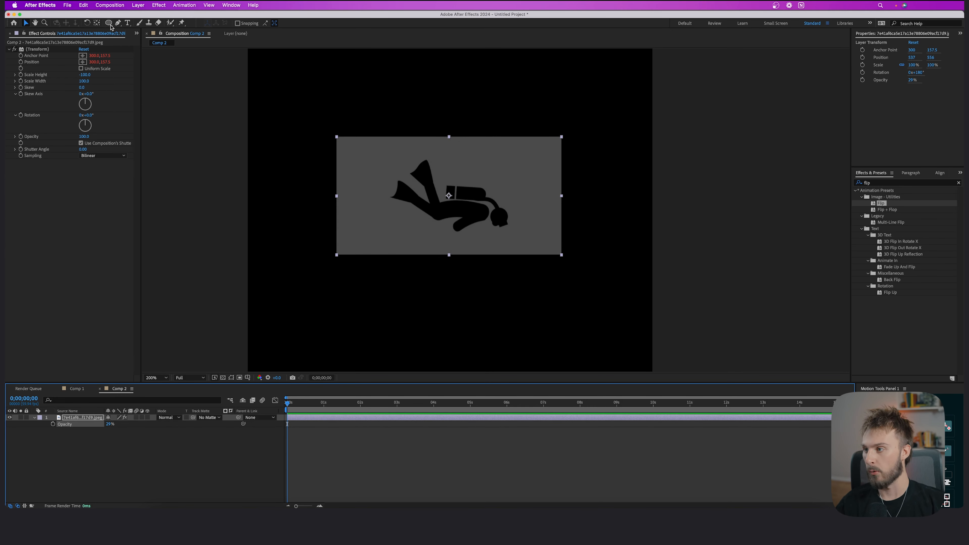
{"action": "left_click", "coordinate": [342, 475]}
Step: Activate the Pen tool and set its fill to None, keeping the white stroke
{"action": "left_click", "coordinate": [117, 23]}
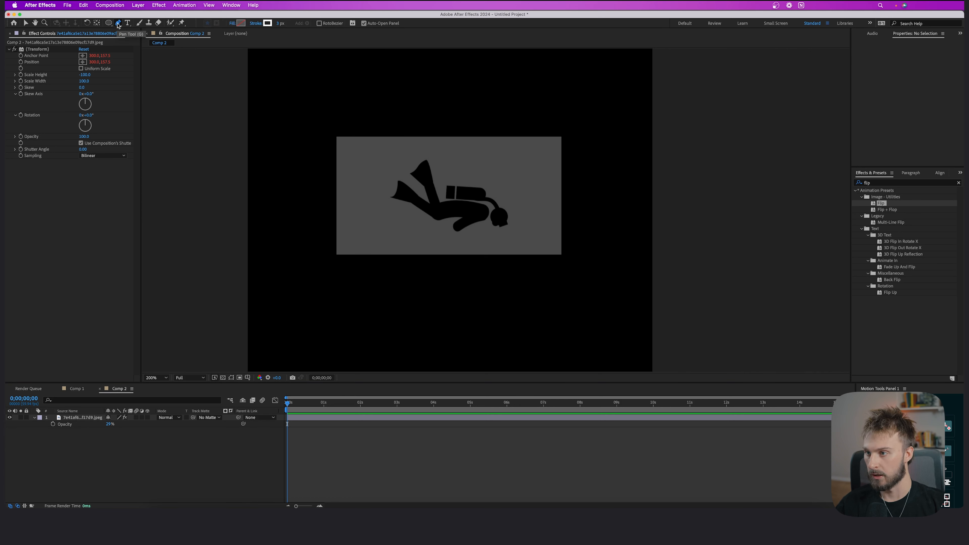
{"action": "left_click", "coordinate": [268, 23]}
{"action": "left_click", "coordinate": [446, 281]}
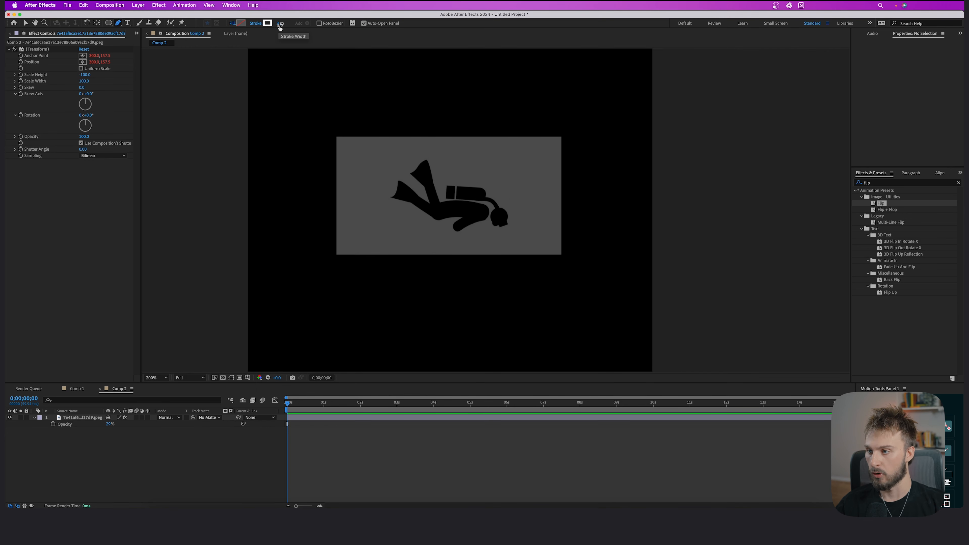
{"action": "left_click", "coordinate": [240, 23]}
{"action": "left_click", "coordinate": [438, 280]}
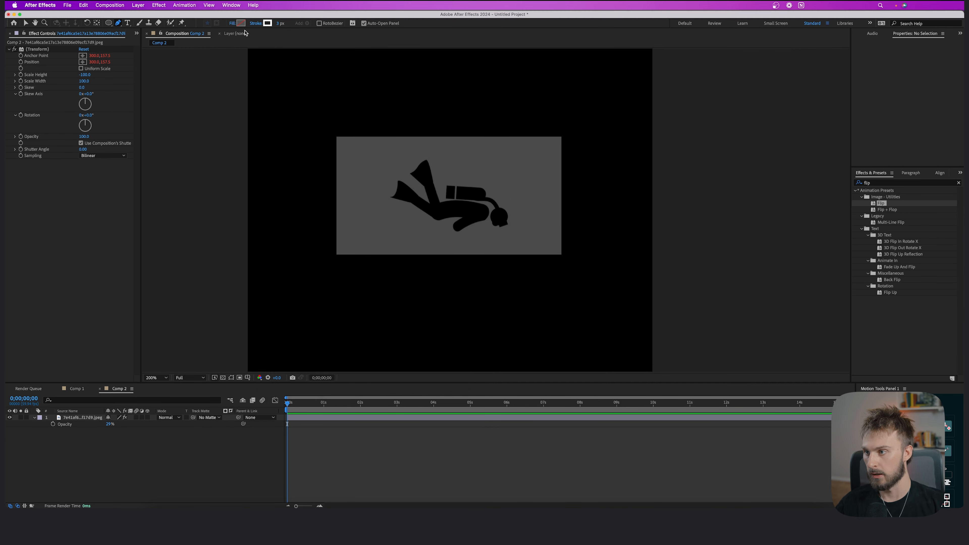
{"action": "left_click", "coordinate": [233, 24]}
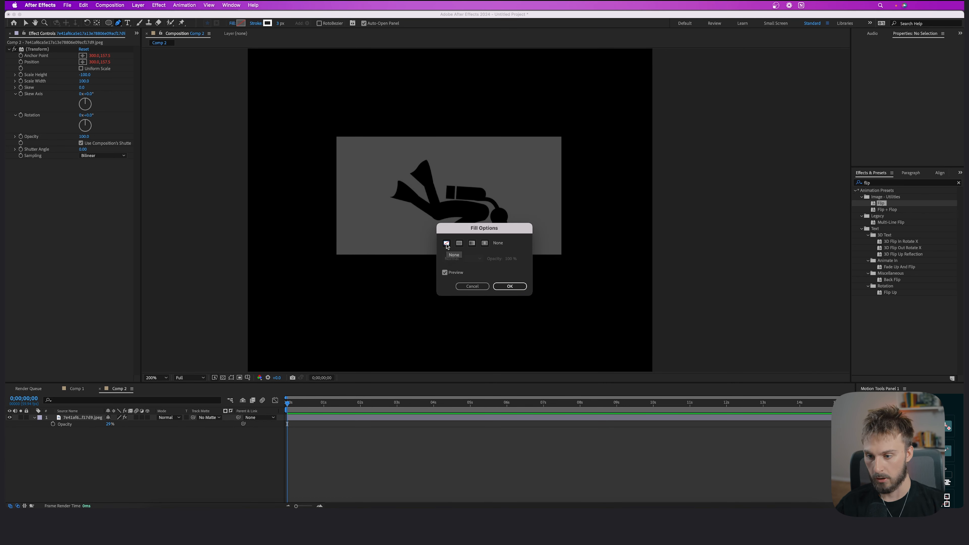
{"action": "left_click", "coordinate": [510, 286]}
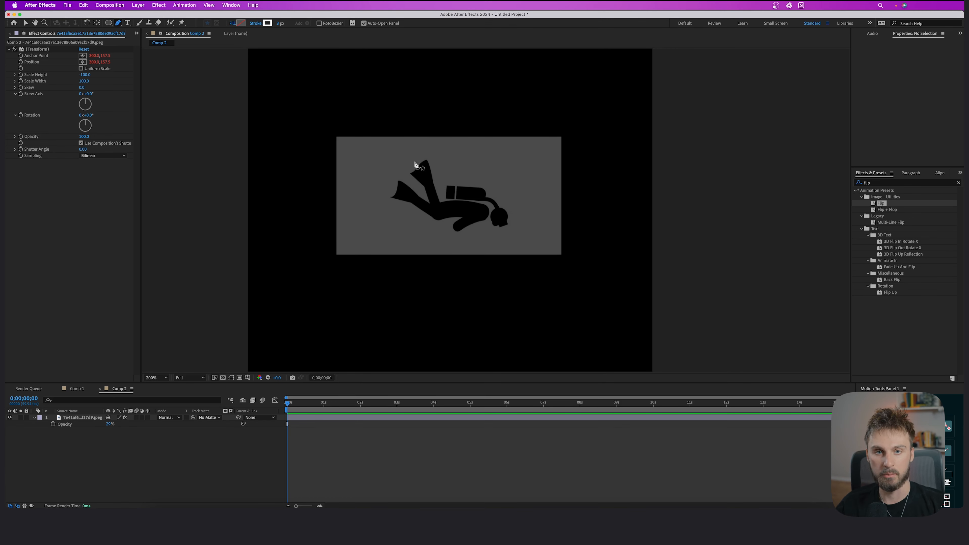
Step: Draw an open path from the lower fin's ankle through the hip to the diver's shoulder, then deselect it
{"action": "scroll", "coordinate": [447, 198], "scroll_direction": "up", "scroll_amount": 2}
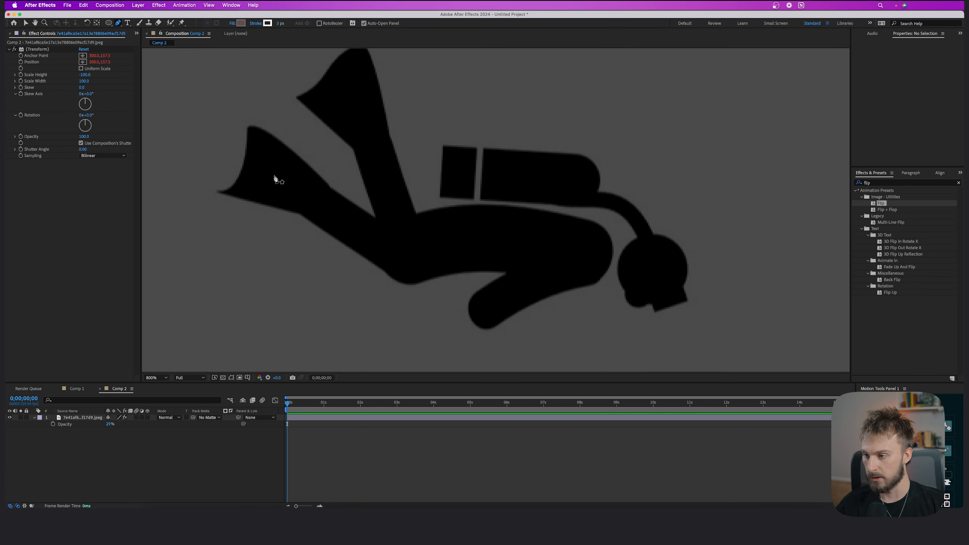
{"action": "left_click", "coordinate": [313, 203]}
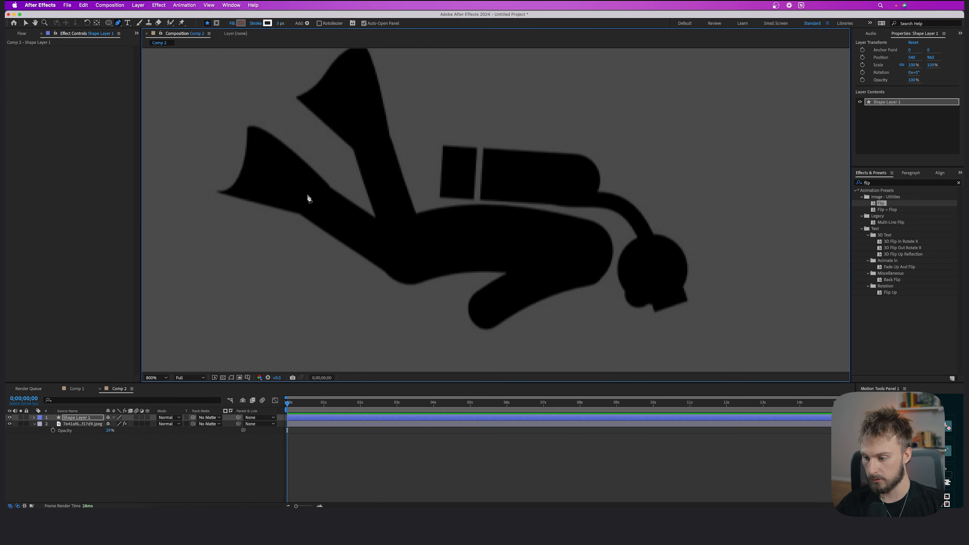
{"action": "left_click", "coordinate": [407, 251]}
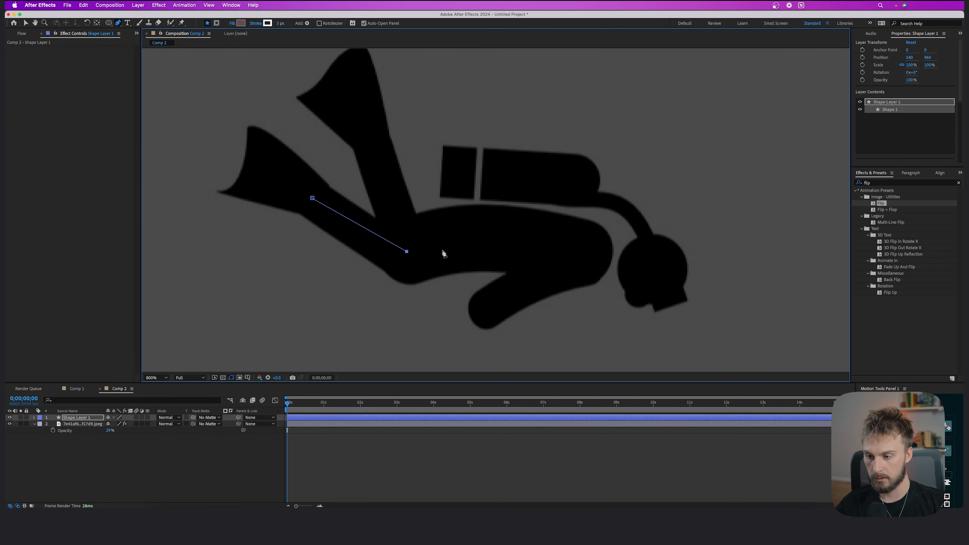
{"action": "left_click", "coordinate": [599, 252]}
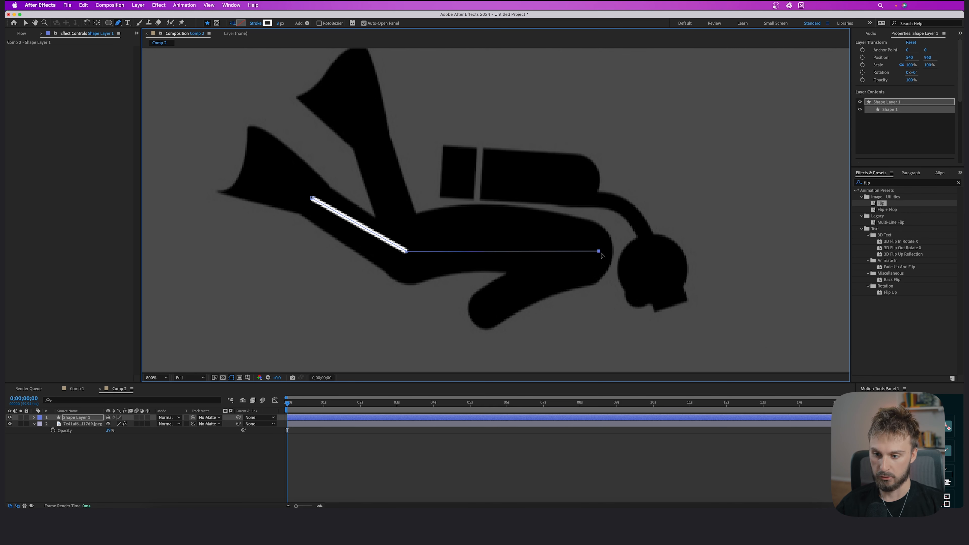
{"action": "left_click", "coordinate": [361, 446]}
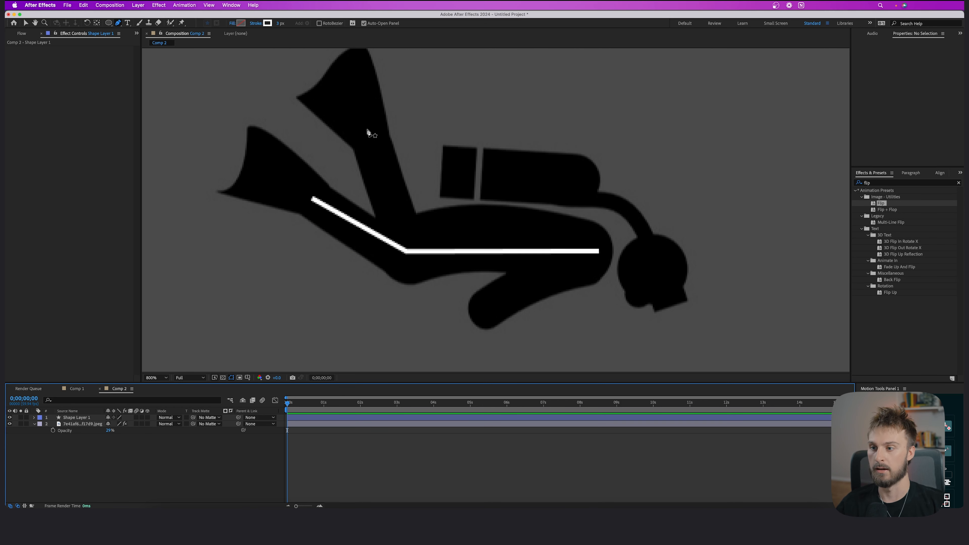
Step: Draw the second leg as a separate line from the upper fin's ankle to the hip point
{"action": "left_click", "coordinate": [369, 138]}
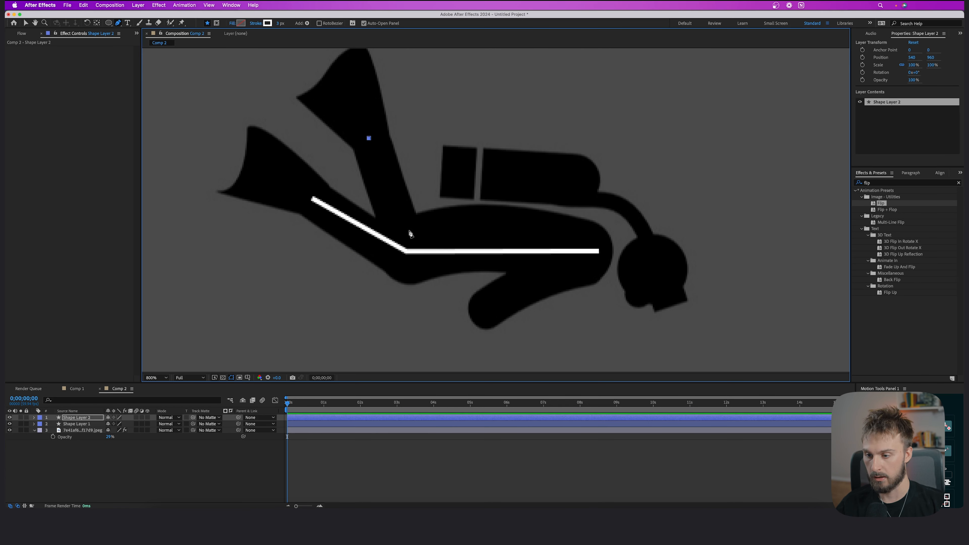
{"action": "left_click", "coordinate": [405, 251]}
{"action": "left_click", "coordinate": [425, 471]}
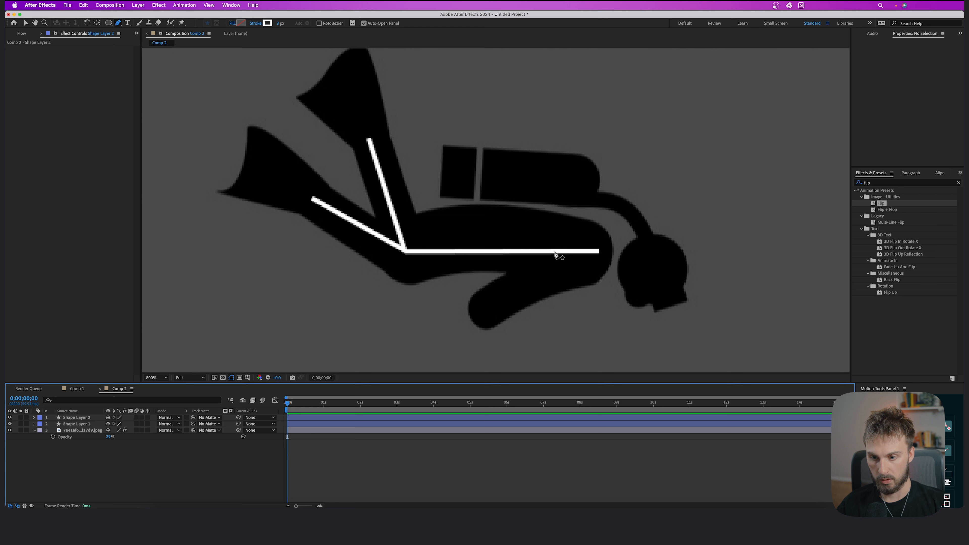
{"action": "left_click", "coordinate": [587, 252]}
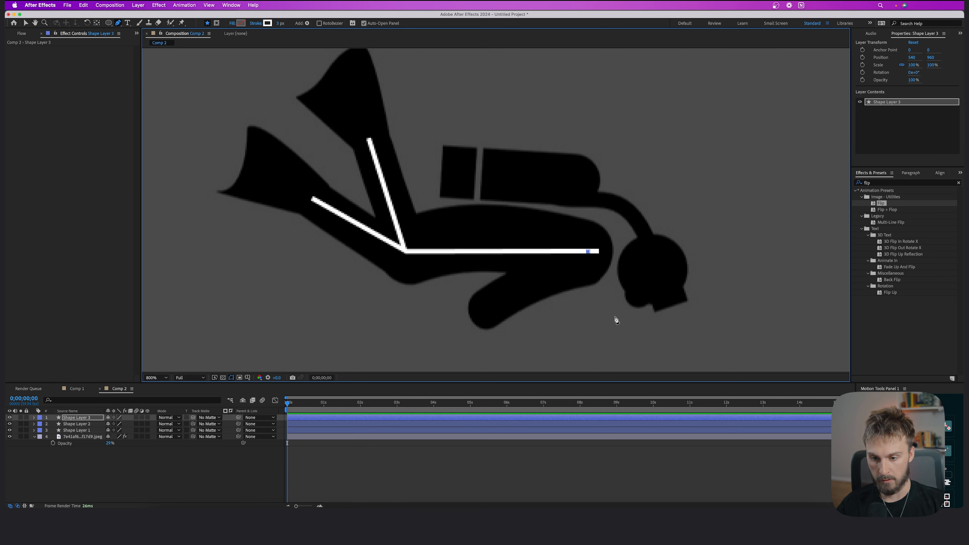
{"action": "left_click", "coordinate": [614, 317]}
{"action": "left_click", "coordinate": [459, 470]}
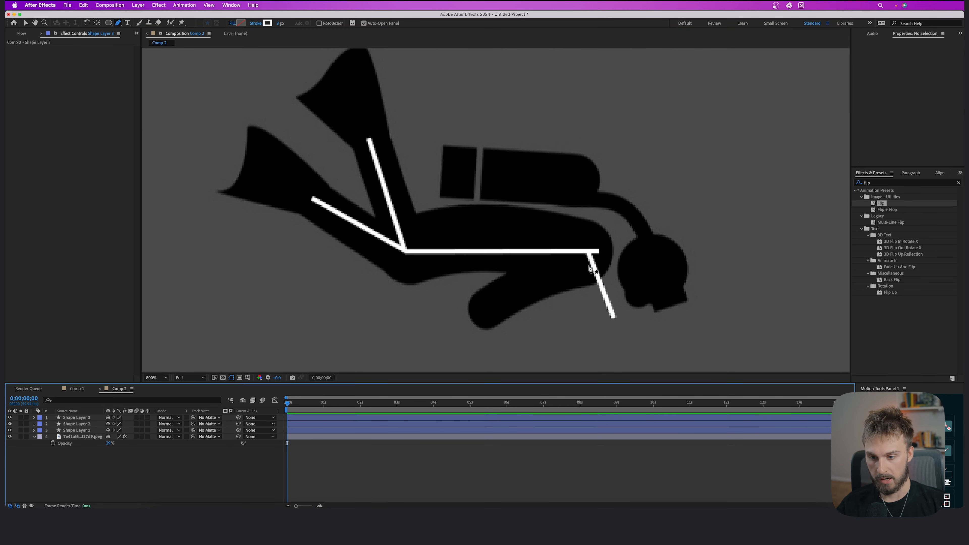
{"action": "left_click", "coordinate": [589, 252]}
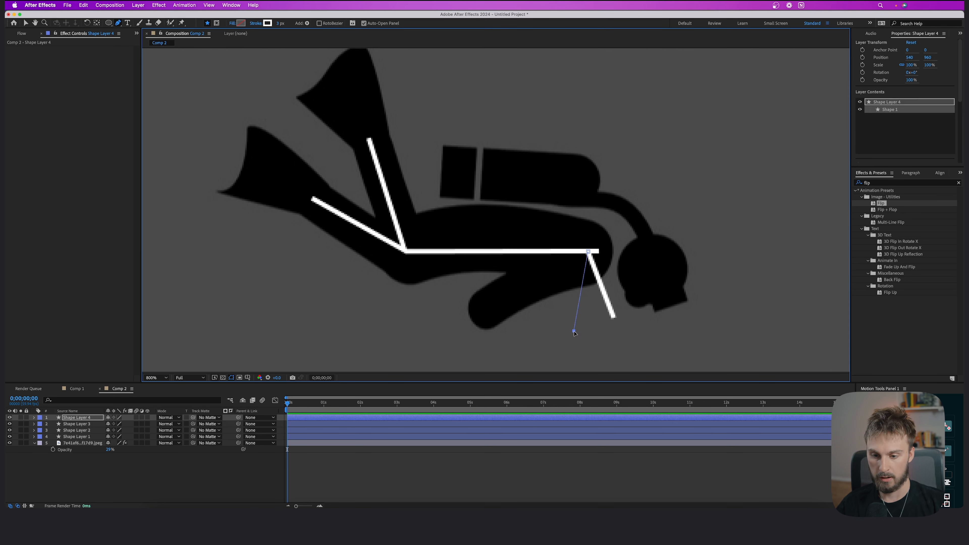
{"action": "left_click", "coordinate": [574, 330]}
{"action": "key", "text": "F2"}
{"action": "scroll", "coordinate": [595, 259], "scroll_direction": "down", "scroll_amount": 2}
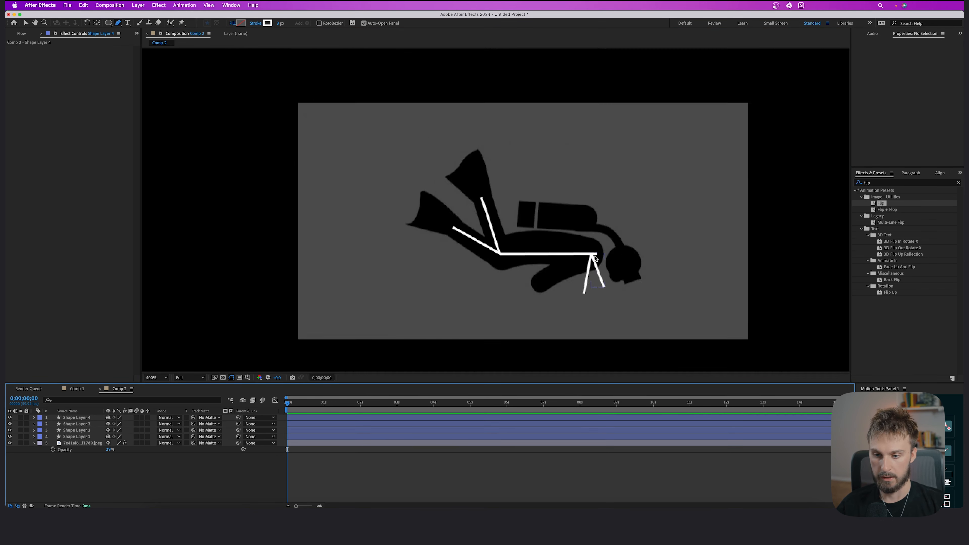
{"action": "scroll", "coordinate": [595, 256], "scroll_direction": "down", "scroll_amount": 1}
{"action": "scroll", "coordinate": [613, 247], "scroll_direction": "up", "scroll_amount": 2}
{"action": "key", "text": "super+z"}
{"action": "key", "text": "super+z"}
{"action": "key", "text": "super+z"}
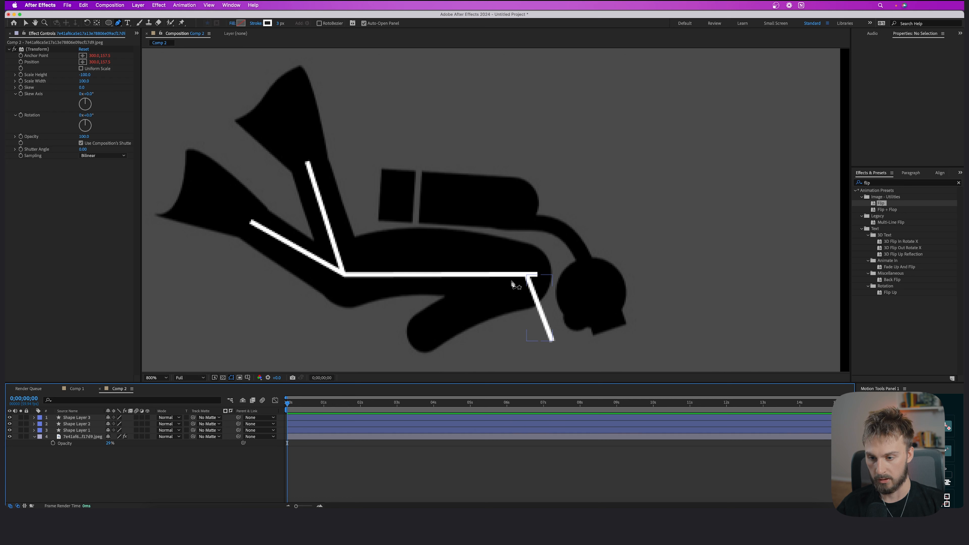
{"action": "key", "text": "super+z"}
{"action": "key", "text": "super+z"}
Step: Draw two arm lines on separate shape layers, both hanging from one point on the torso slightly before its shoulder end
{"action": "left_click", "coordinate": [512, 274]}
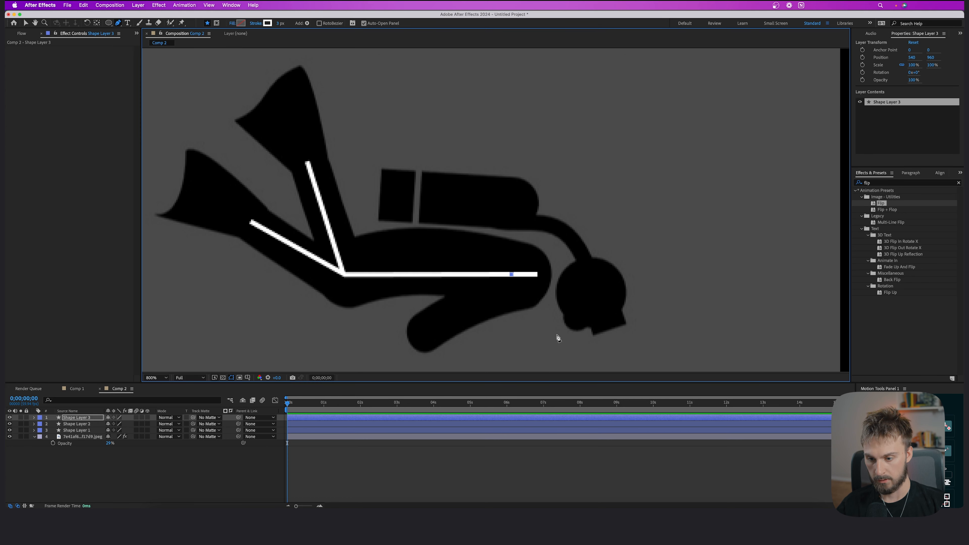
{"action": "left_click", "coordinate": [556, 336]}
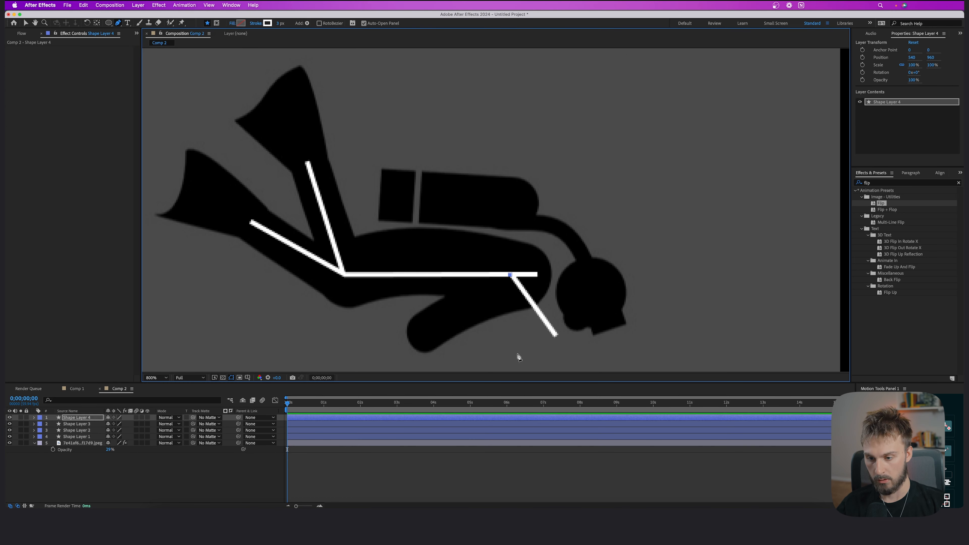
{"action": "left_click", "coordinate": [523, 351]}
{"action": "key", "text": "super+shift+a"}
{"action": "scroll", "coordinate": [540, 275], "scroll_direction": "down", "scroll_amount": 1}
{"action": "scroll", "coordinate": [542, 272], "scroll_direction": "up", "scroll_amount": 1}
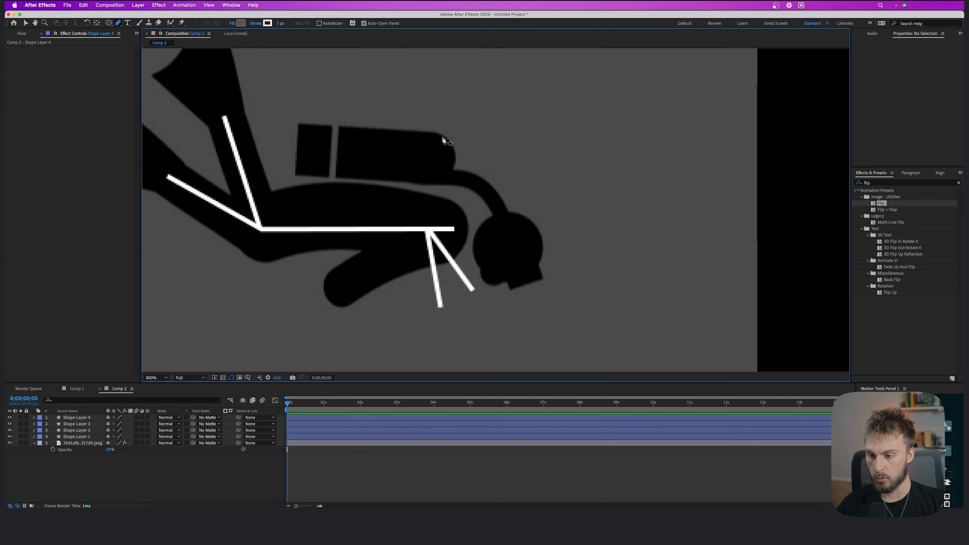
Step: Draw an unfilled circle over the diver's head with the Ellipse tool on a new shape layer
{"action": "left_click", "coordinate": [108, 23]}
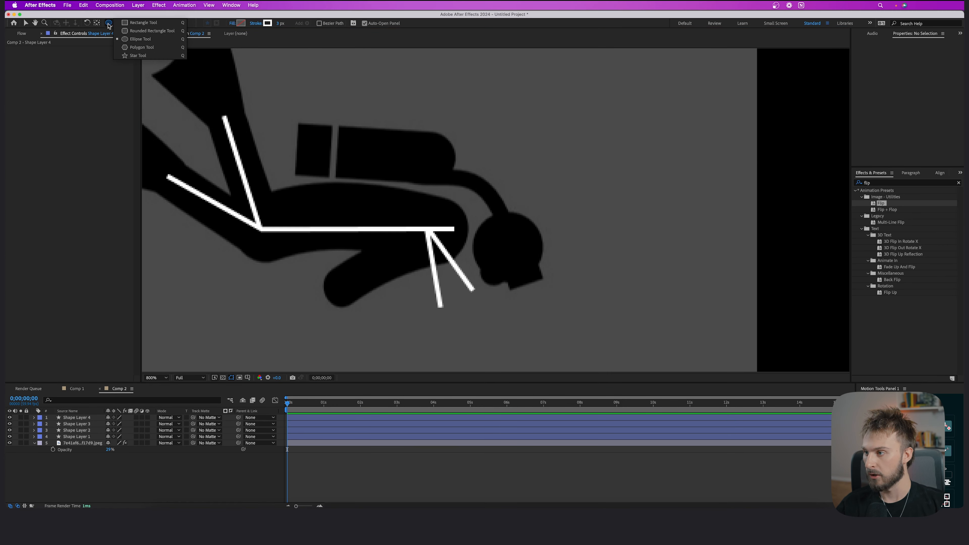
{"action": "left_click", "coordinate": [129, 40]}
{"action": "left_click_drag", "start_coordinate": [481, 210], "coordinate": [541, 270]}
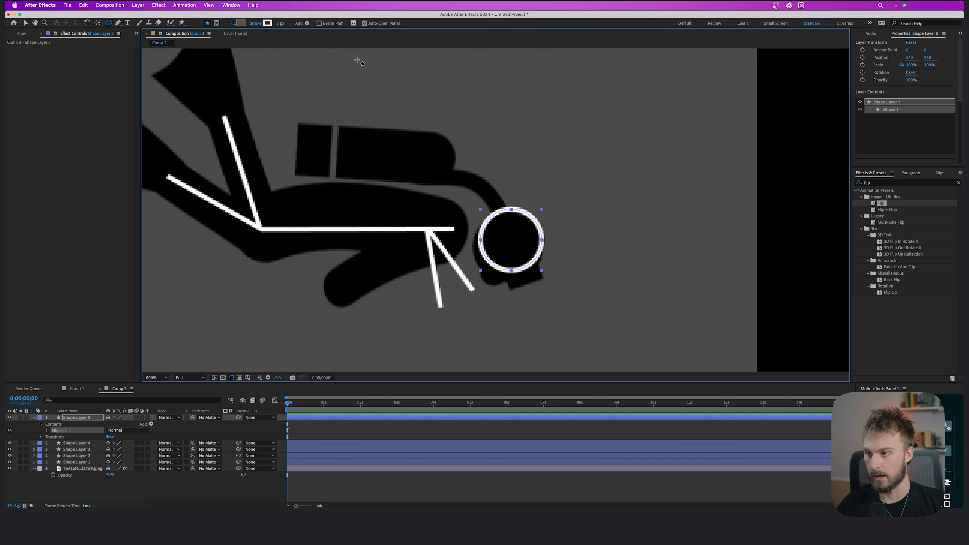
Step: Remove the head circle's stroke and give it a solid white FFFFFF fill
{"action": "left_click", "coordinate": [258, 25]}
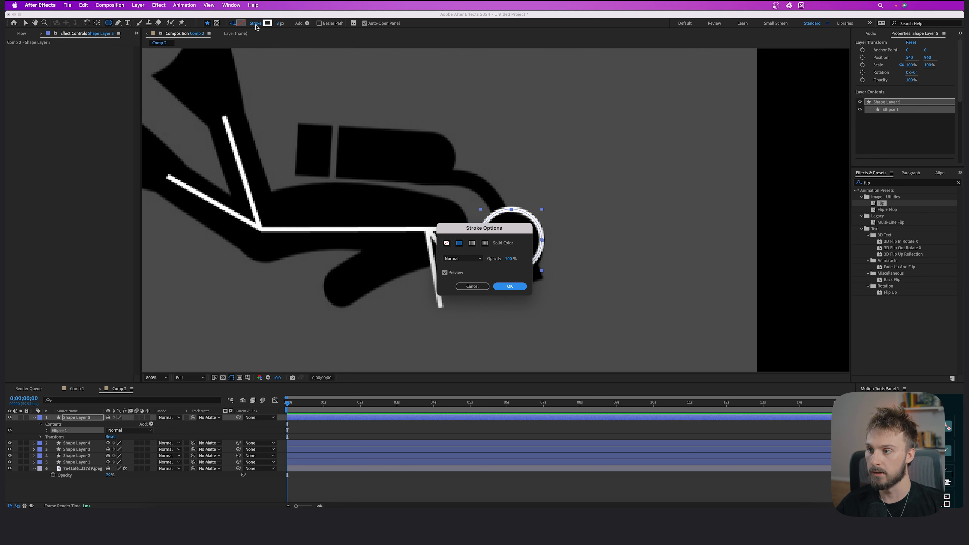
{"action": "left_click", "coordinate": [447, 243]}
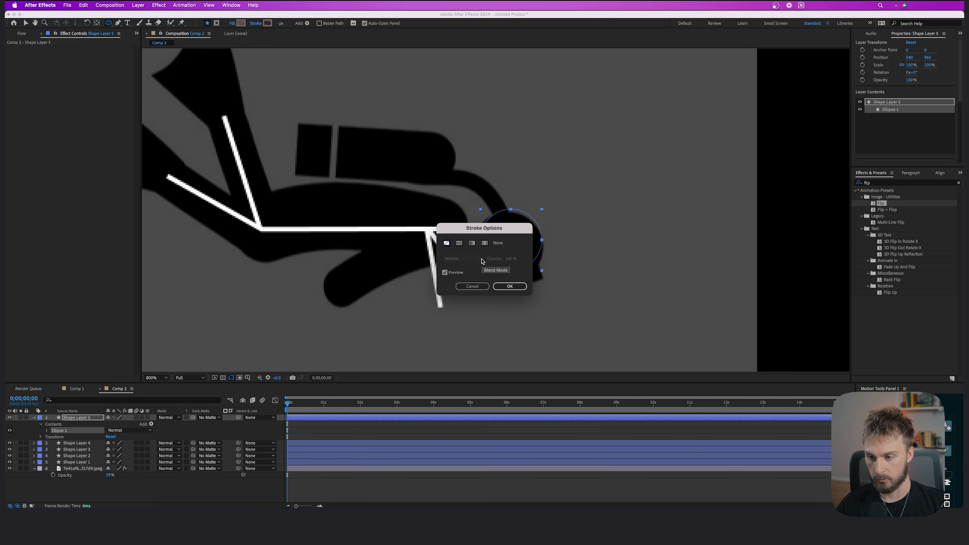
{"action": "left_click", "coordinate": [510, 286]}
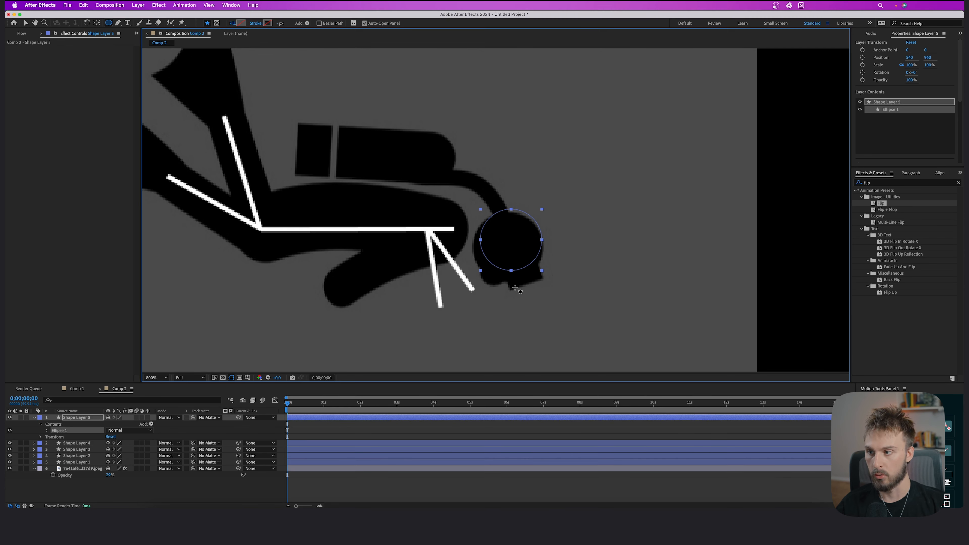
{"action": "left_click", "coordinate": [240, 23]}
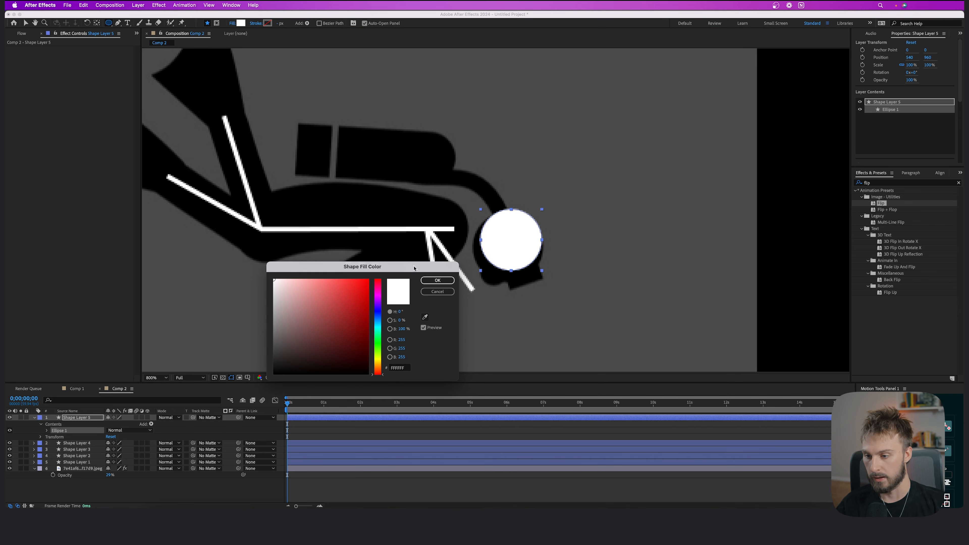
{"action": "left_click", "coordinate": [438, 280]}
Step: Reposition and enlarge the white head circle to cover the reference diver's head, then deselect it
{"action": "left_click", "coordinate": [26, 22]}
{"action": "left_click_drag", "start_coordinate": [515, 244], "coordinate": [540, 278]}
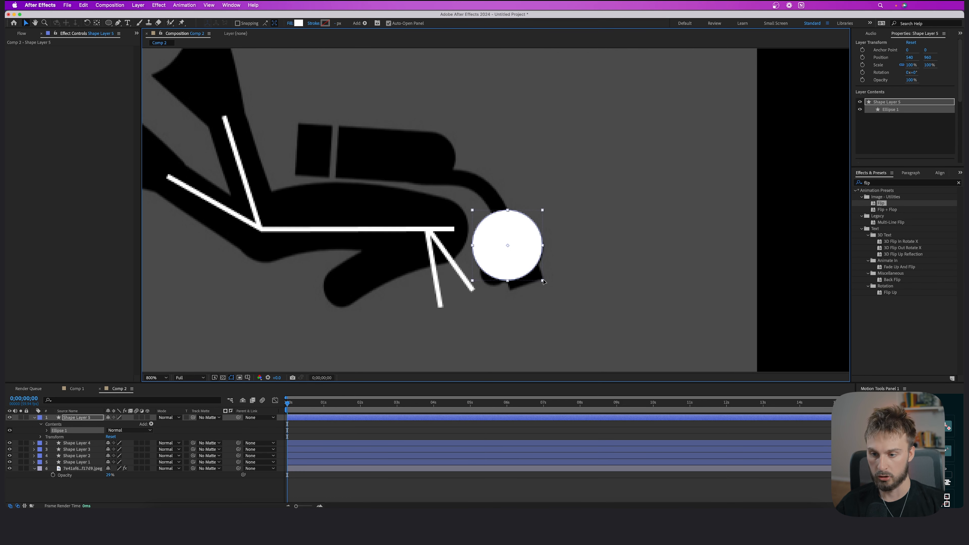
{"action": "left_click", "coordinate": [538, 278]}
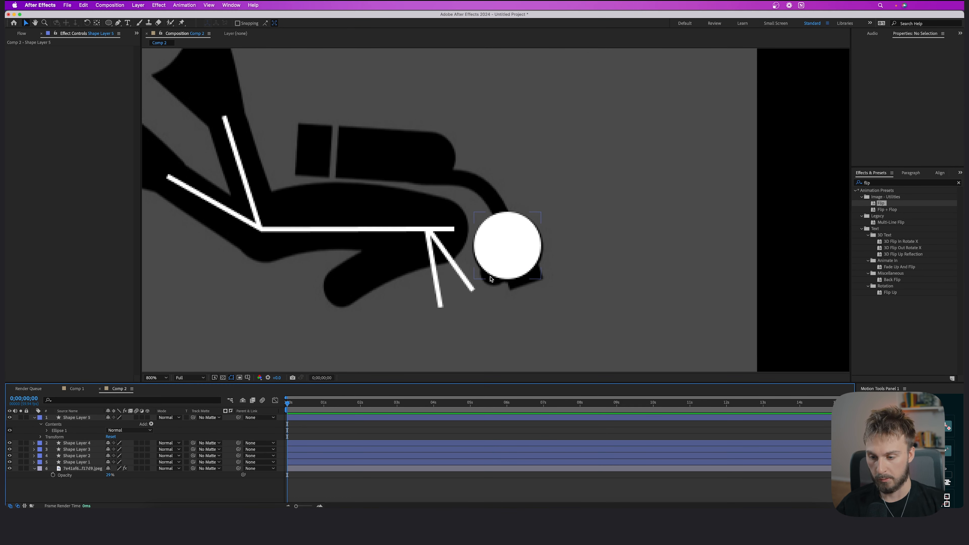
Step: Trace the angular mask and the rounded bump beneath the head as white filled Pen shapes on separate new layers
{"action": "left_click", "coordinate": [117, 23]}
{"action": "scroll", "coordinate": [514, 288], "scroll_direction": "up", "scroll_amount": 1}
{"action": "left_click", "coordinate": [499, 266]}
{"action": "left_click", "coordinate": [505, 293]}
{"action": "left_click", "coordinate": [572, 268]}
{"action": "left_click", "coordinate": [554, 220]}
{"action": "left_click", "coordinate": [467, 213]}
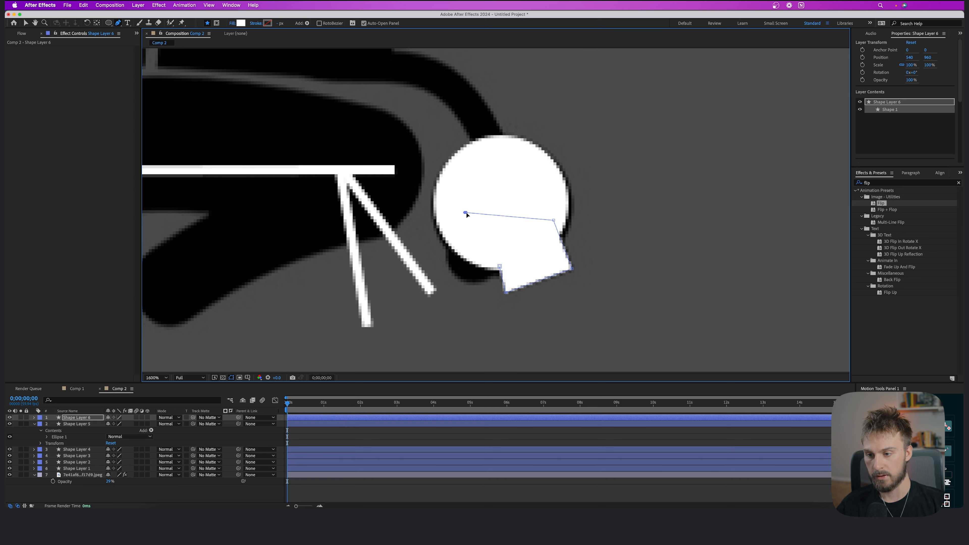
{"action": "left_click", "coordinate": [447, 246]}
{"action": "left_click_drag", "start_coordinate": [459, 280], "coordinate": [502, 272]}
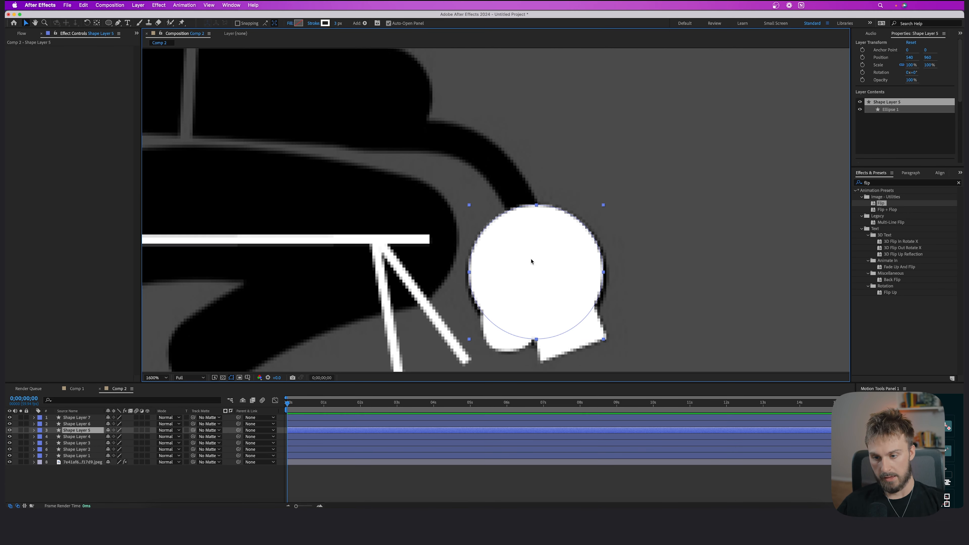
{"action": "left_click", "coordinate": [563, 291]}
{"action": "left_click_drag", "start_coordinate": [562, 291], "coordinate": [555, 291]}
{"action": "key", "text": "super+z"}
Step: Select the circle, mask and bump layers together and shift the whole head up and back toward the torso, then deselect
{"action": "left_click", "coordinate": [356, 424], "text": "shift"}
{"action": "left_click_drag", "start_coordinate": [523, 305], "coordinate": [518, 294]}
{"action": "left_click_drag", "start_coordinate": [513, 290], "coordinate": [511, 287]}
{"action": "key", "text": "super+Down"}
{"action": "key", "text": "super+Down"}
{"action": "left_click", "coordinate": [403, 490]}
Step: Draw a short neck line from the torso's shoulder end into the head on a new shape layer, then deselect it
{"action": "key", "text": "g"}
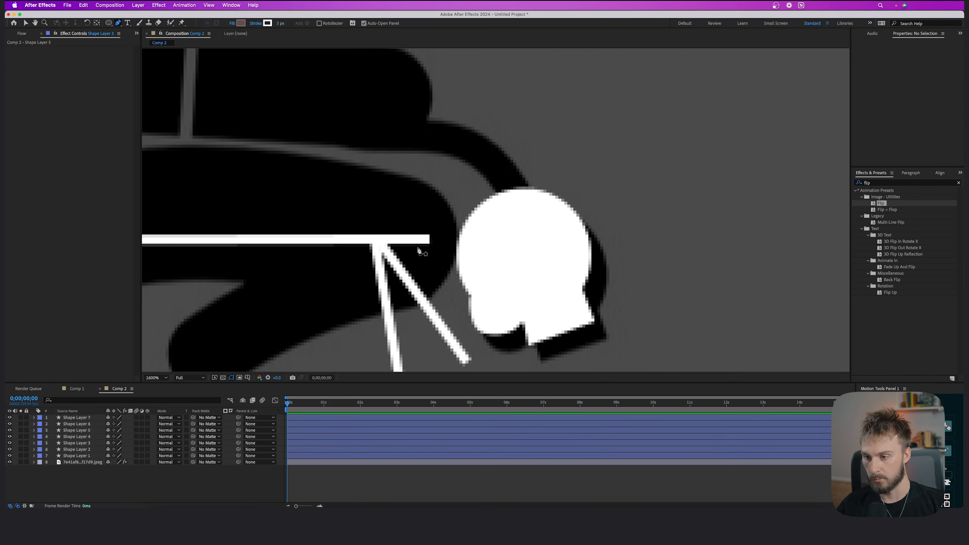
{"action": "left_click", "coordinate": [427, 239]}
{"action": "left_click", "coordinate": [482, 242]}
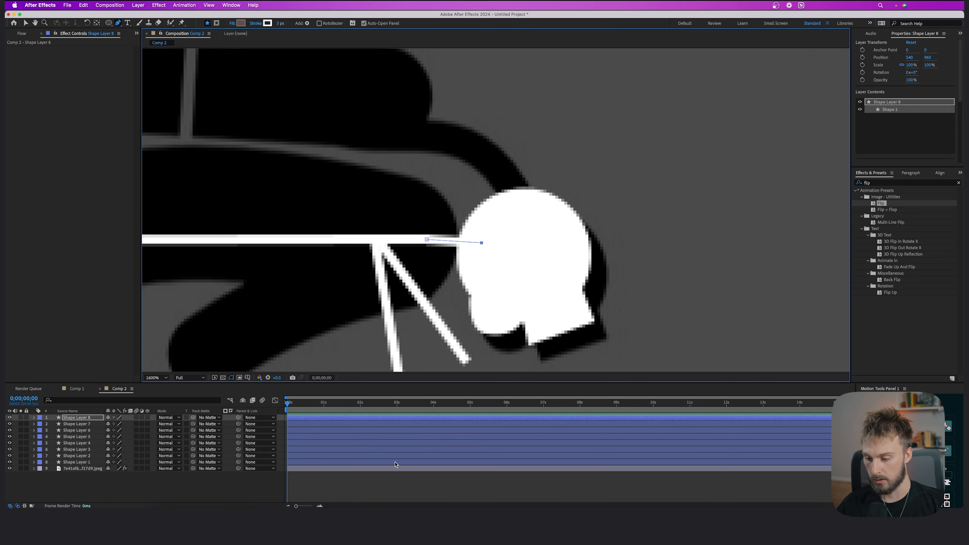
{"action": "left_click", "coordinate": [397, 482]}
Step: Trace the main body of the air tank, including its rounded end, as a closed Pen path on a new shape layer
{"action": "scroll", "coordinate": [417, 210], "scroll_direction": "down", "scroll_amount": 2}
{"action": "left_click_drag", "start_coordinate": [423, 269], "coordinate": [482, 300]}
{"action": "scroll", "coordinate": [403, 232], "scroll_direction": "up", "scroll_amount": 1}
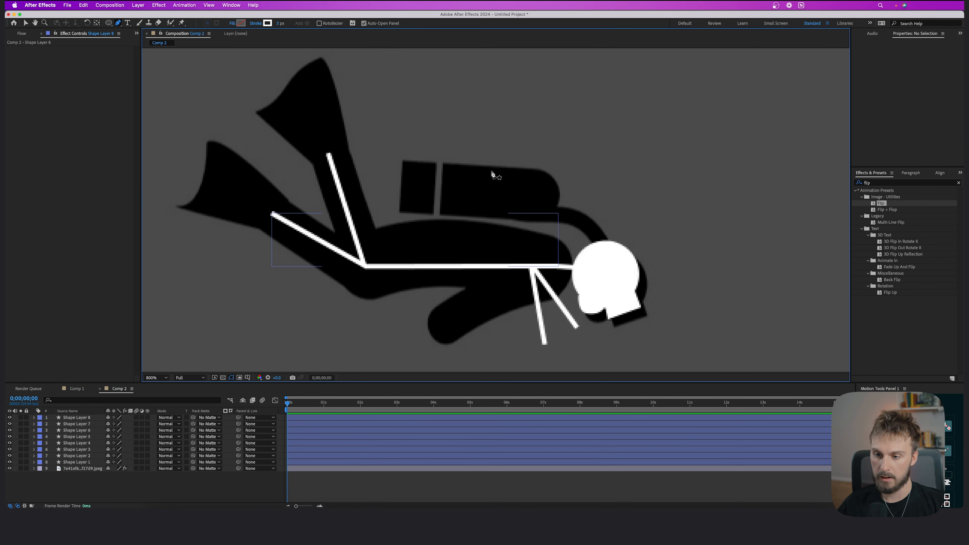
{"action": "scroll", "coordinate": [422, 194], "scroll_direction": "right", "scroll_amount": 2}
{"action": "scroll", "coordinate": [396, 186], "scroll_direction": "up", "scroll_amount": 1}
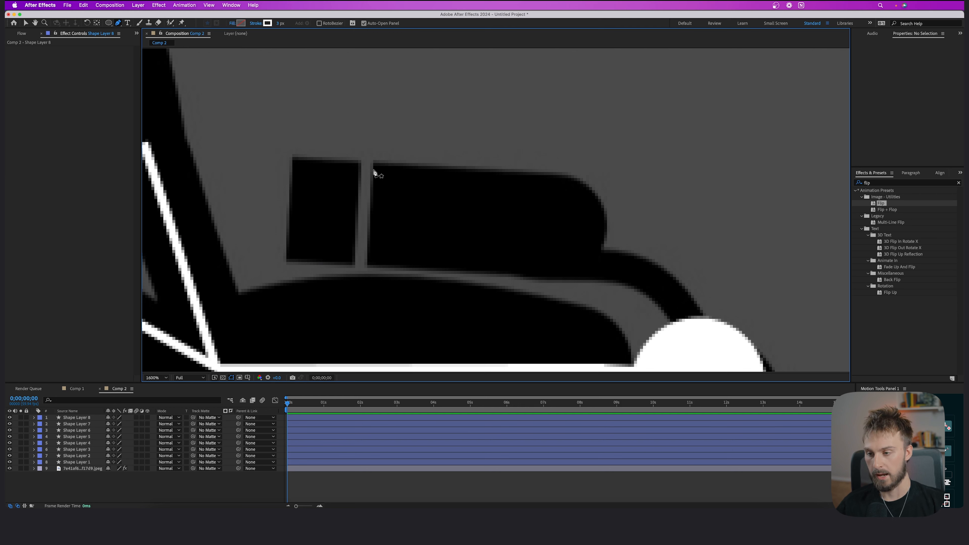
{"action": "left_click", "coordinate": [373, 162]}
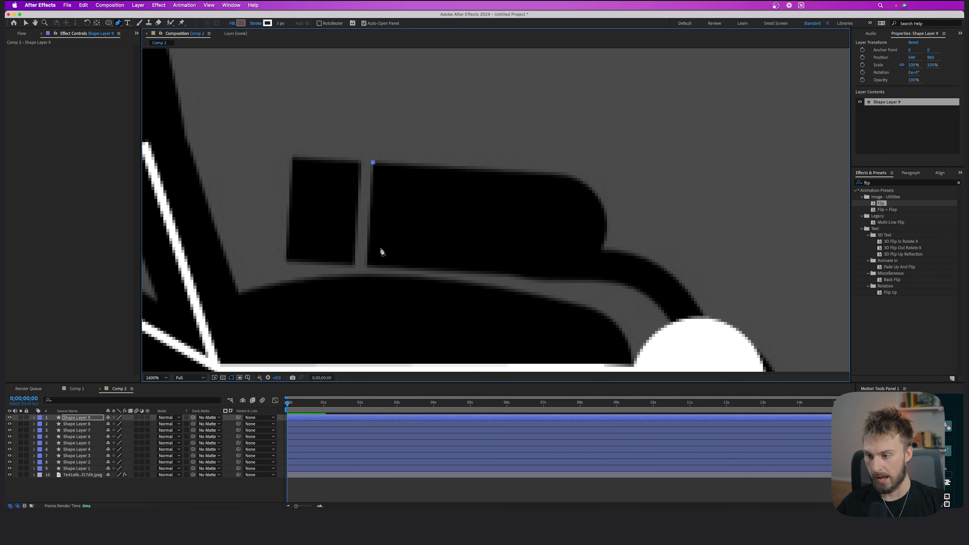
{"action": "left_click", "coordinate": [367, 266]}
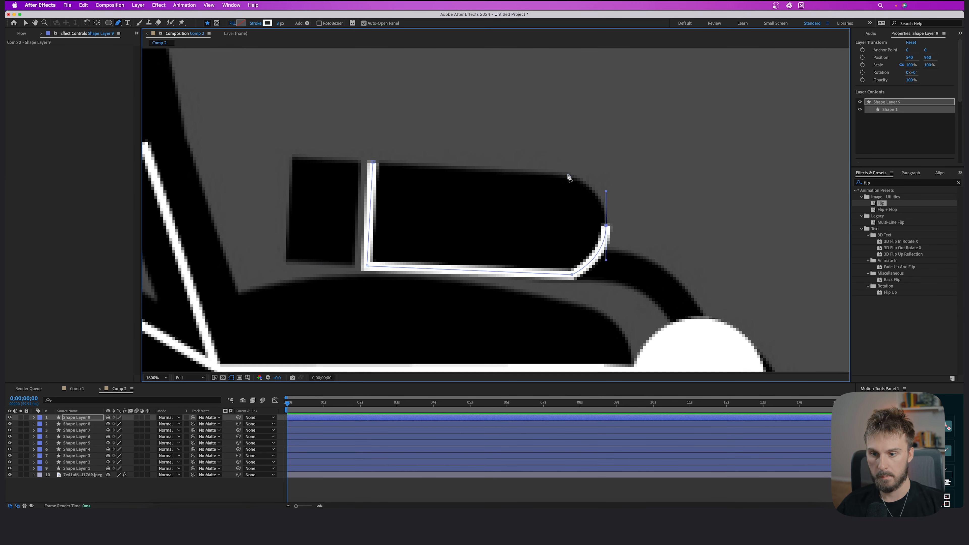
{"action": "left_click_drag", "start_coordinate": [568, 174], "coordinate": [551, 173]}
{"action": "left_click", "coordinate": [373, 163]}
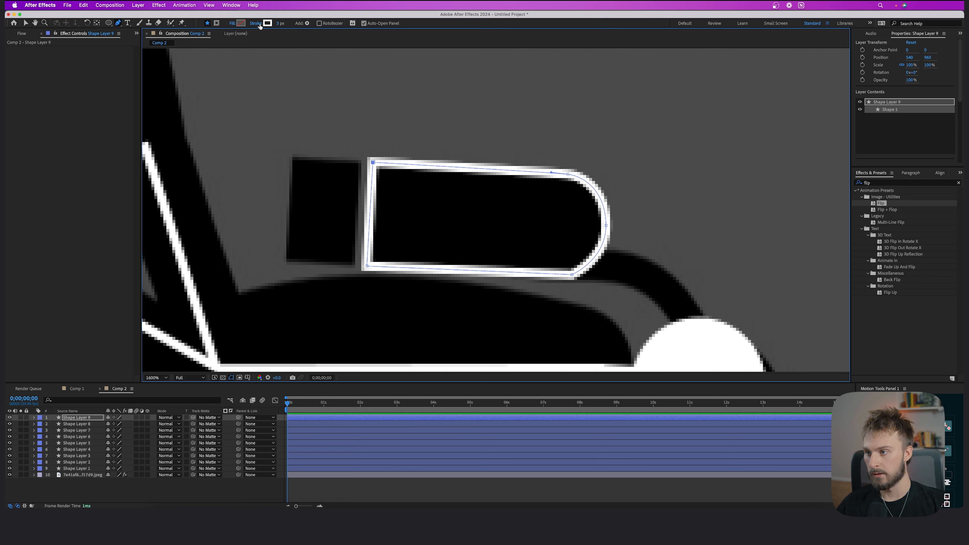
Step: Remove the tank body's stroke, give it a solid white fill, and deselect it
{"action": "left_click", "coordinate": [259, 24]}
{"action": "left_click", "coordinate": [446, 244]}
{"action": "left_click", "coordinate": [510, 287]}
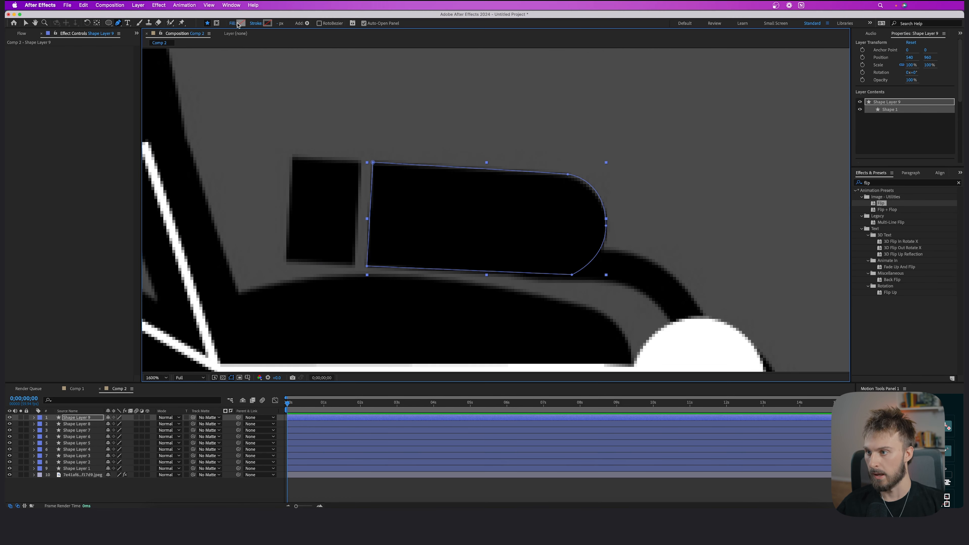
{"action": "left_click", "coordinate": [239, 24]}
{"action": "left_click_drag", "start_coordinate": [360, 325], "coordinate": [274, 278]}
{"action": "left_click", "coordinate": [437, 281]}
{"action": "left_click", "coordinate": [346, 388]}
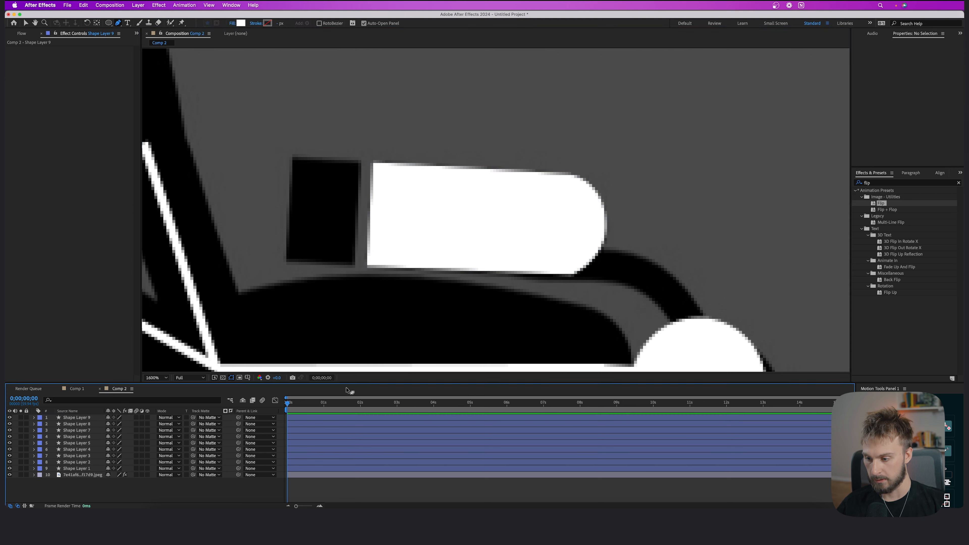
Step: Trace the tank's separate base block as a closed four-point white shape on a new shape layer
{"action": "left_click", "coordinate": [292, 158]}
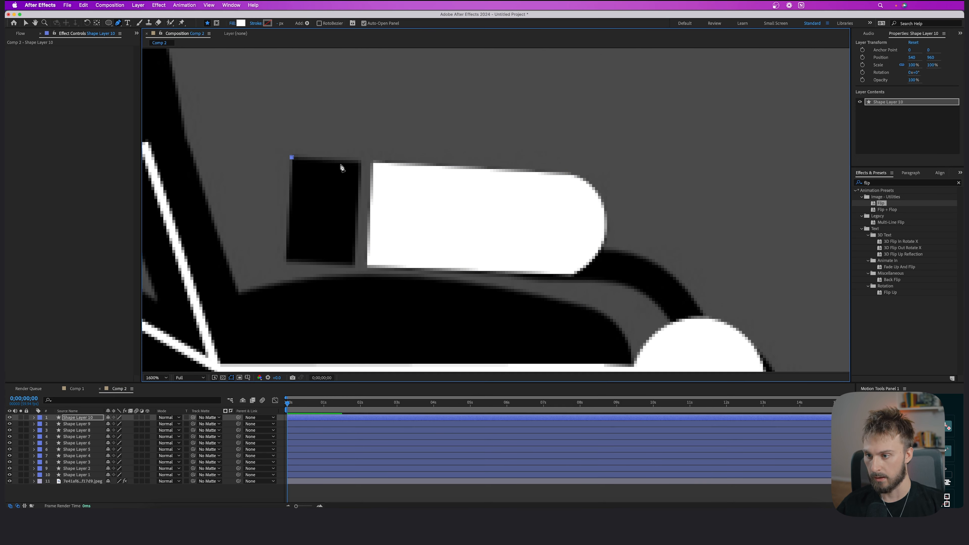
{"action": "left_click", "coordinate": [360, 161]}
{"action": "left_click", "coordinate": [354, 264]}
{"action": "left_click", "coordinate": [285, 261]}
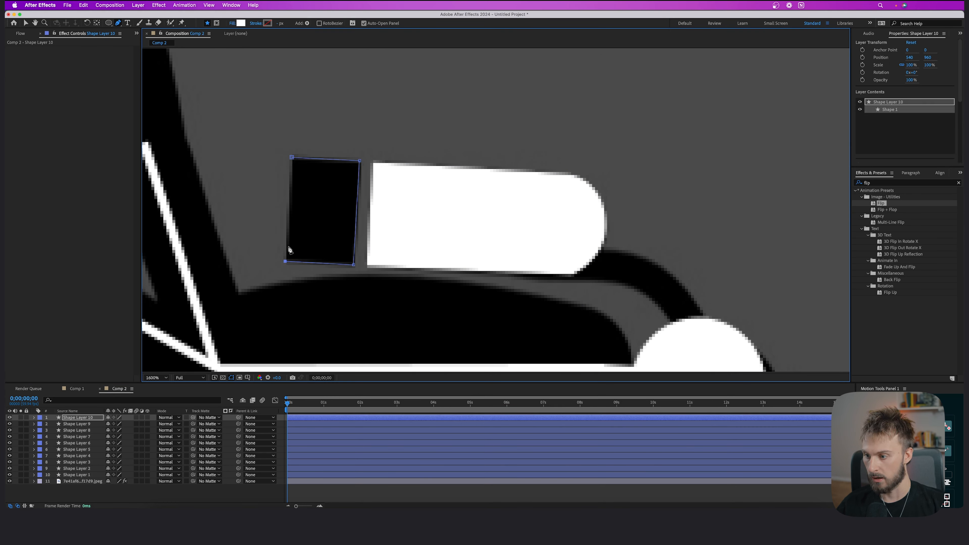
{"action": "left_click", "coordinate": [293, 163]}
Step: Select both tank pieces and move them down onto the diver's torso line
{"action": "left_click", "coordinate": [445, 244], "text": "shift"}
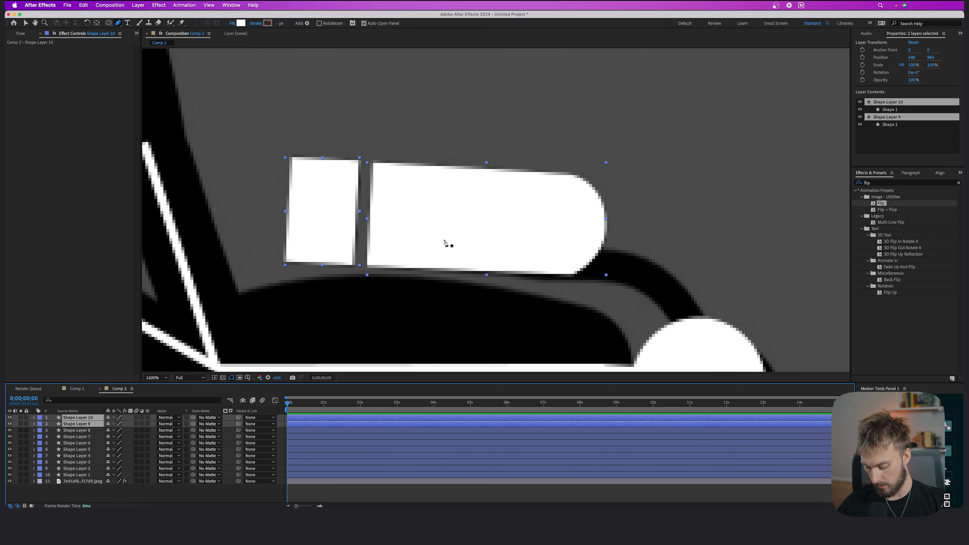
{"action": "key", "text": "v"}
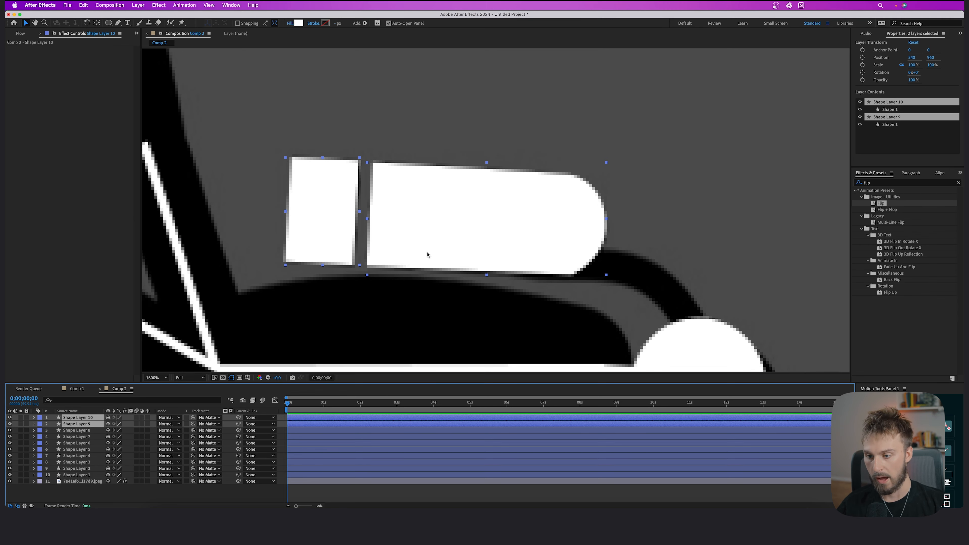
{"action": "scroll", "coordinate": [431, 252], "scroll_direction": "down", "scroll_amount": 3}
{"action": "left_click_drag", "start_coordinate": [457, 176], "coordinate": [450, 266]}
Step: Rotate both tank pieces to -4° so they lie parallel along the torso line
{"action": "key", "text": "r"}
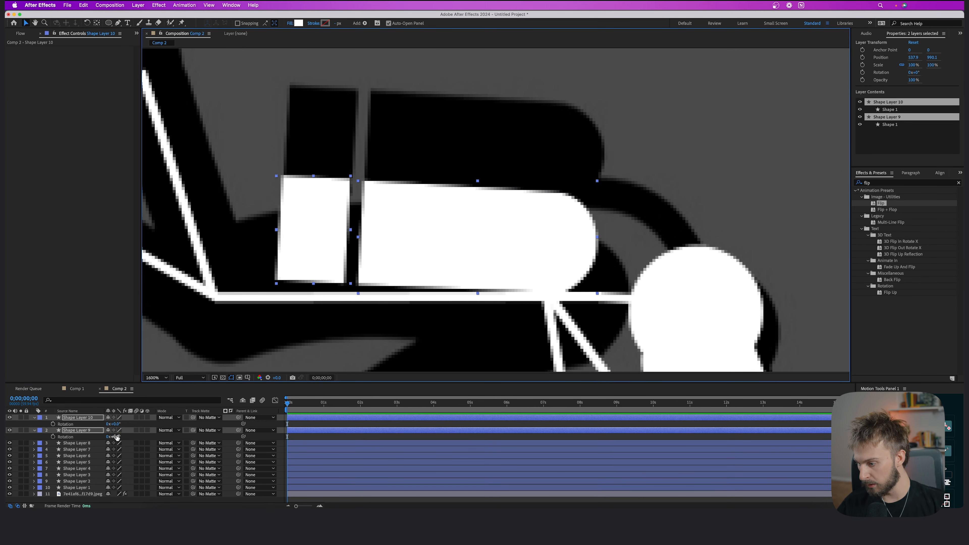
{"action": "left_click_drag", "start_coordinate": [118, 436], "coordinate": [116, 437]}
{"action": "left_click_drag", "start_coordinate": [397, 257], "coordinate": [453, 264]}
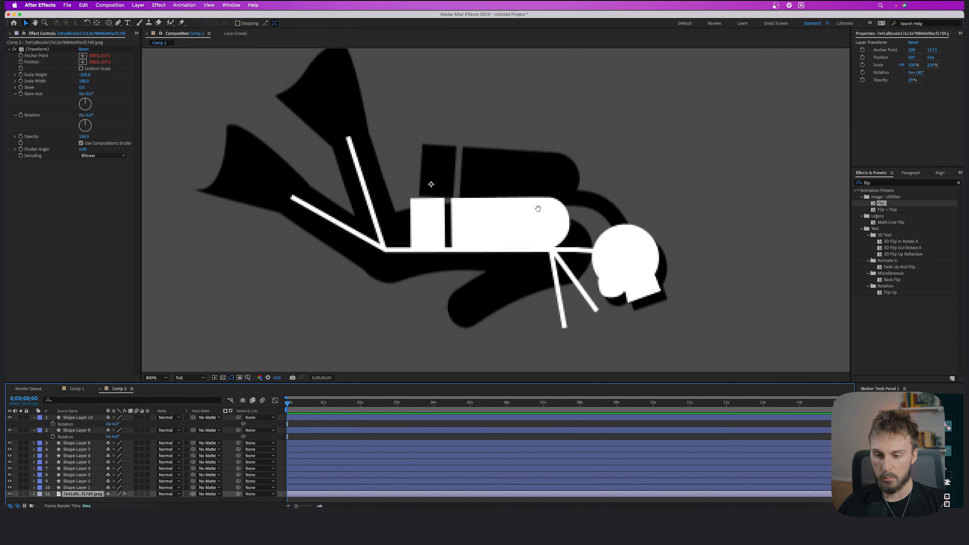
Step: Draw a curved hose path from the tank's rounded end into the head on a new shape layer
{"action": "left_click_drag", "start_coordinate": [538, 208], "coordinate": [450, 210]}
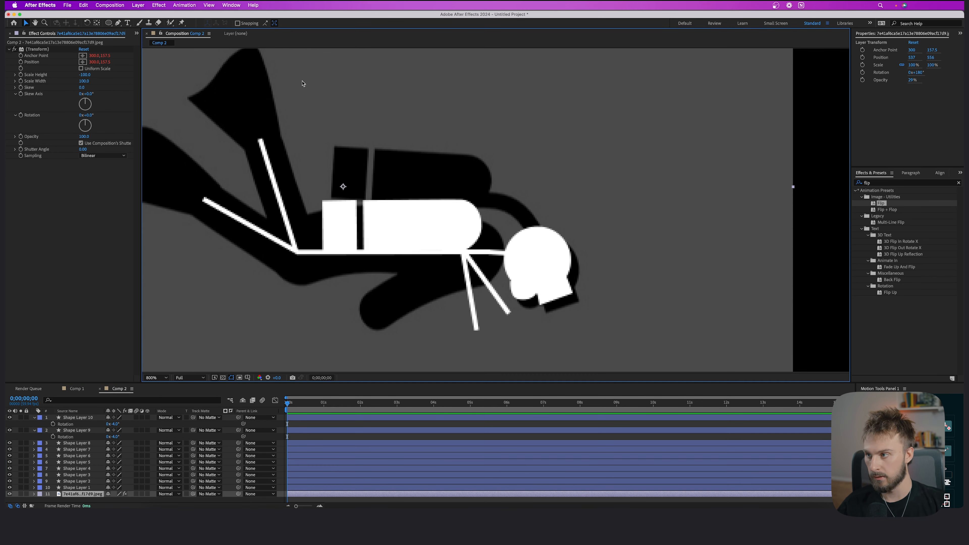
{"action": "left_click", "coordinate": [119, 22]}
{"action": "scroll", "coordinate": [480, 221], "scroll_direction": "up", "scroll_amount": 1}
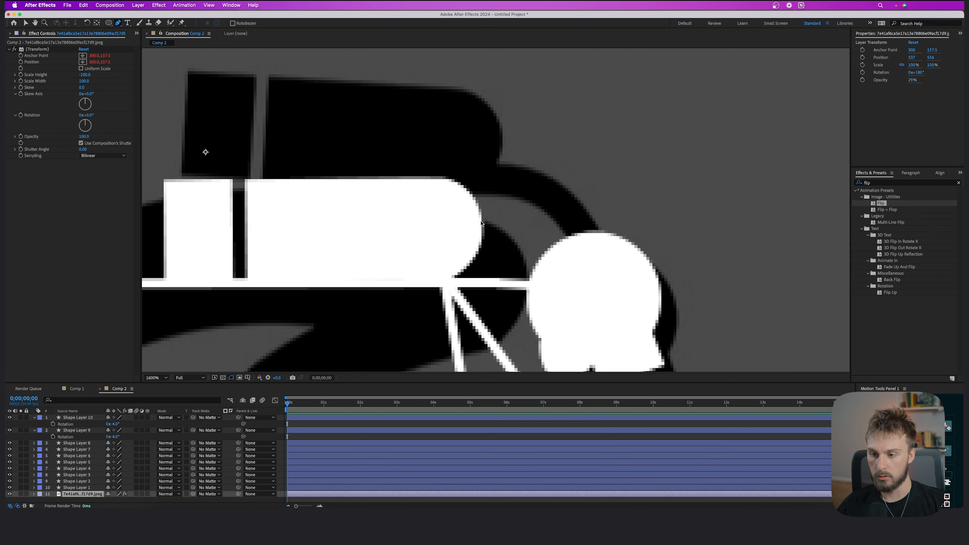
{"action": "left_click", "coordinate": [469, 232]}
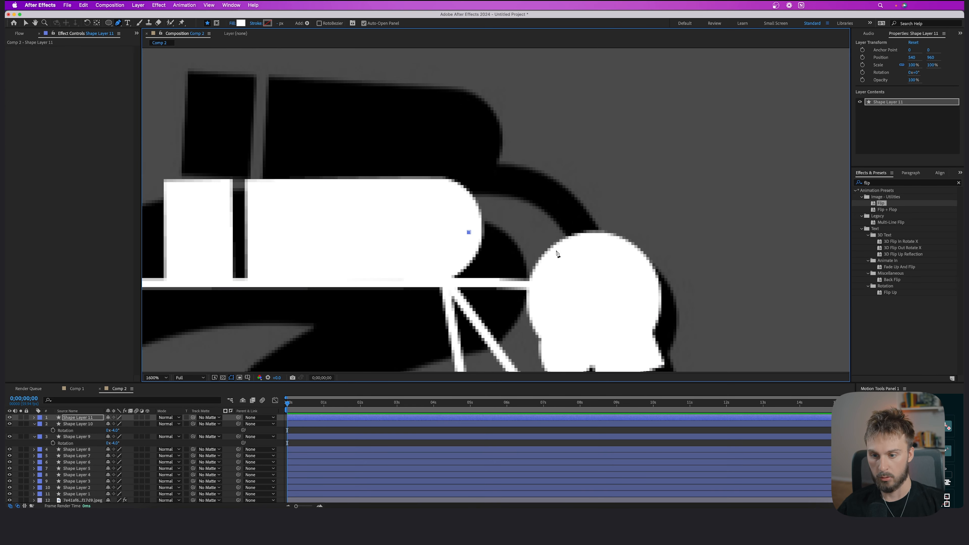
{"action": "left_click_drag", "start_coordinate": [563, 256], "coordinate": [589, 315]}
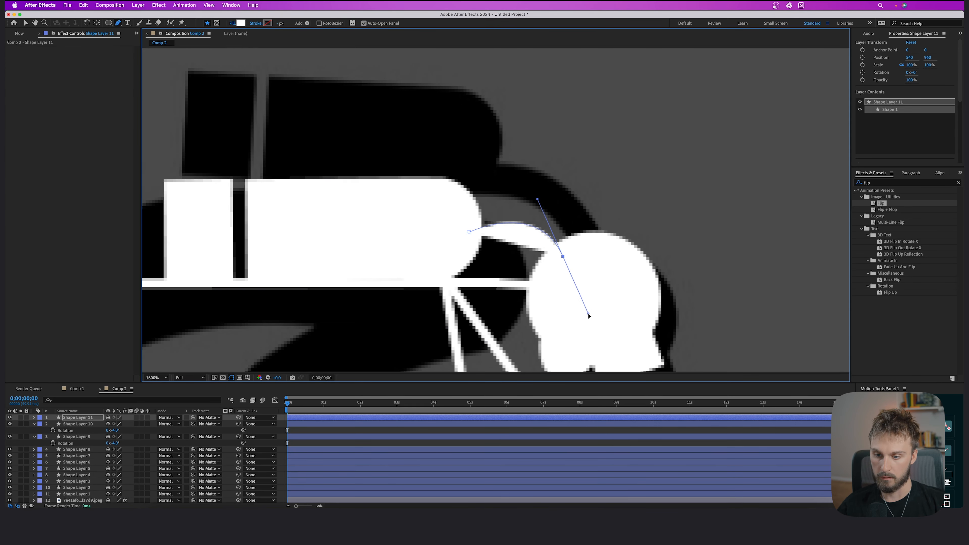
Step: Remove the hose path's fill and set its stroke width to 3 px
{"action": "left_click", "coordinate": [234, 23]}
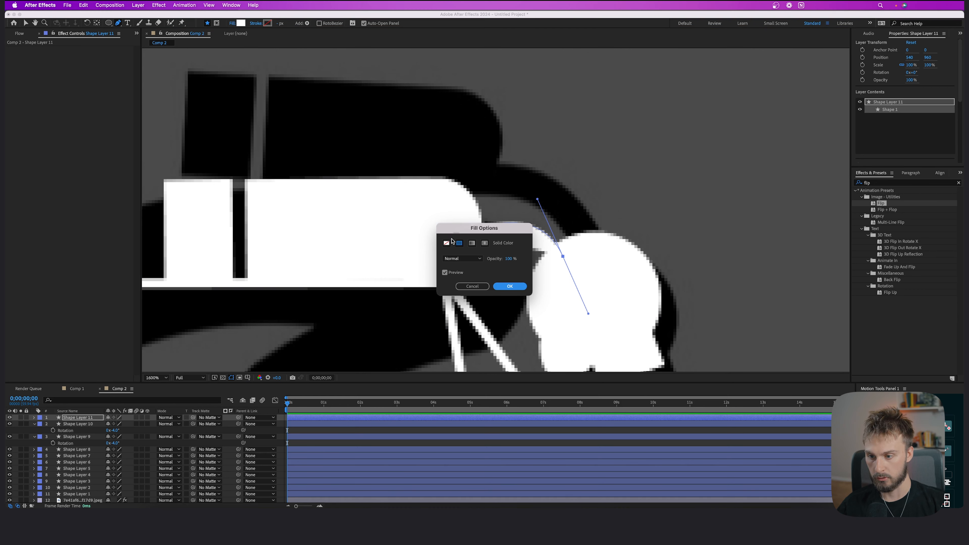
{"action": "left_click", "coordinate": [446, 243]}
{"action": "left_click", "coordinate": [510, 286]}
{"action": "left_click", "coordinate": [279, 23]}
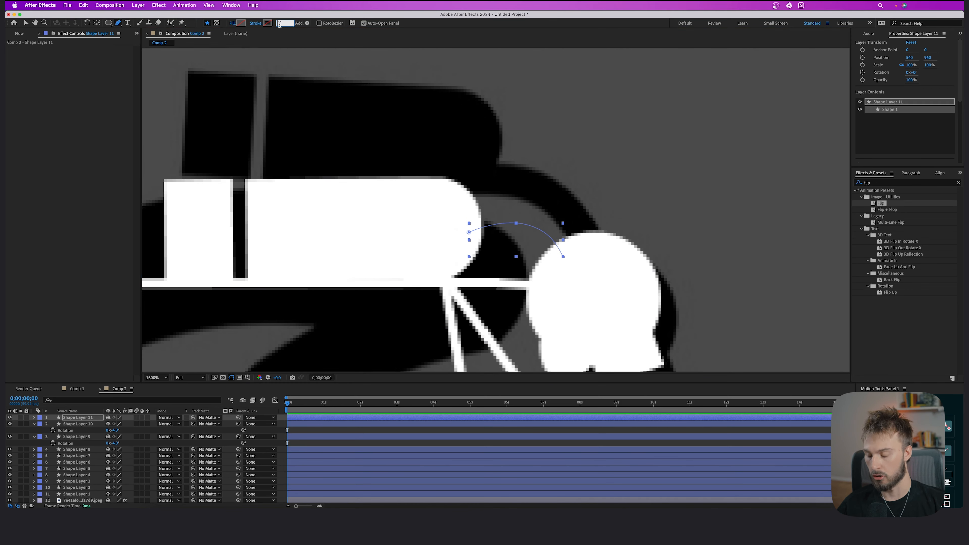
{"action": "type", "text": "3"}
{"action": "key", "text": "Return"}
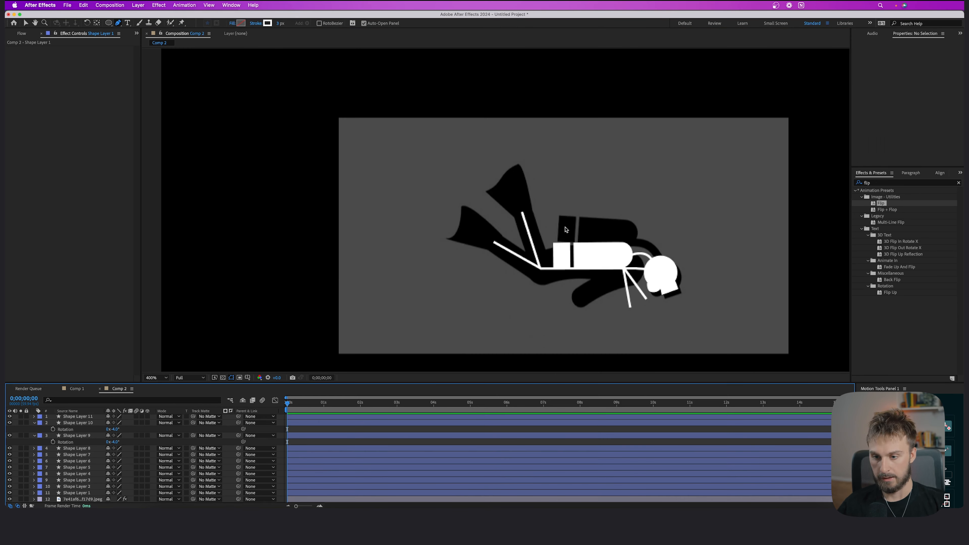
Step: Trace the lower fin as a closed outline starting at the lower ankle, curving its tail edge and the ankle point, on a new shape layer
{"action": "scroll", "coordinate": [567, 228], "scroll_direction": "up", "scroll_amount": 1}
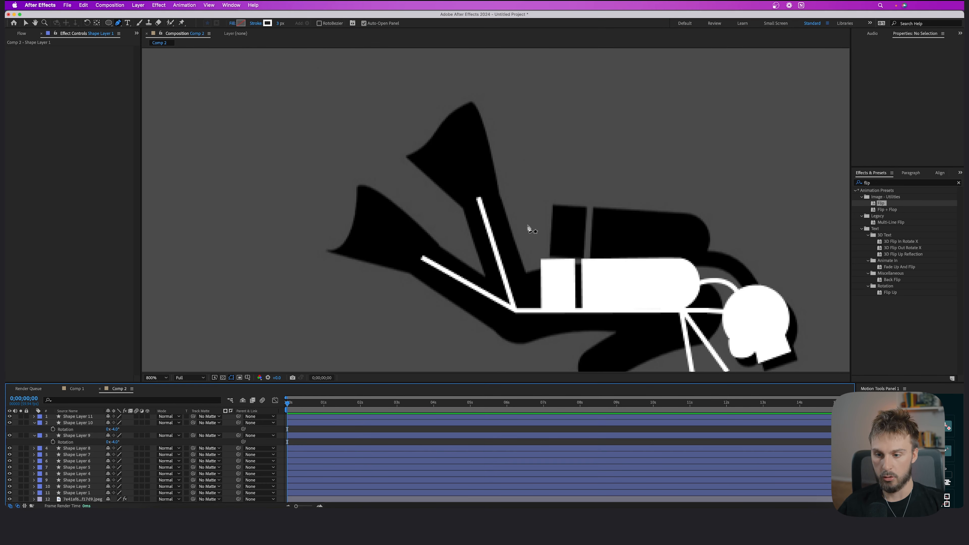
{"action": "left_click_drag", "start_coordinate": [528, 227], "coordinate": [463, 225]}
{"action": "scroll", "coordinate": [349, 218], "scroll_direction": "up", "scroll_amount": 1}
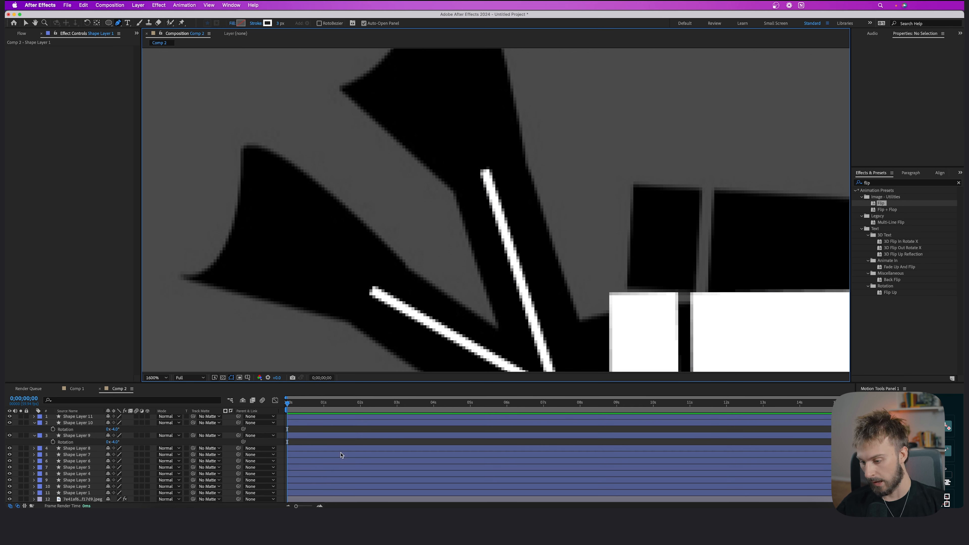
{"action": "left_click", "coordinate": [372, 292]}
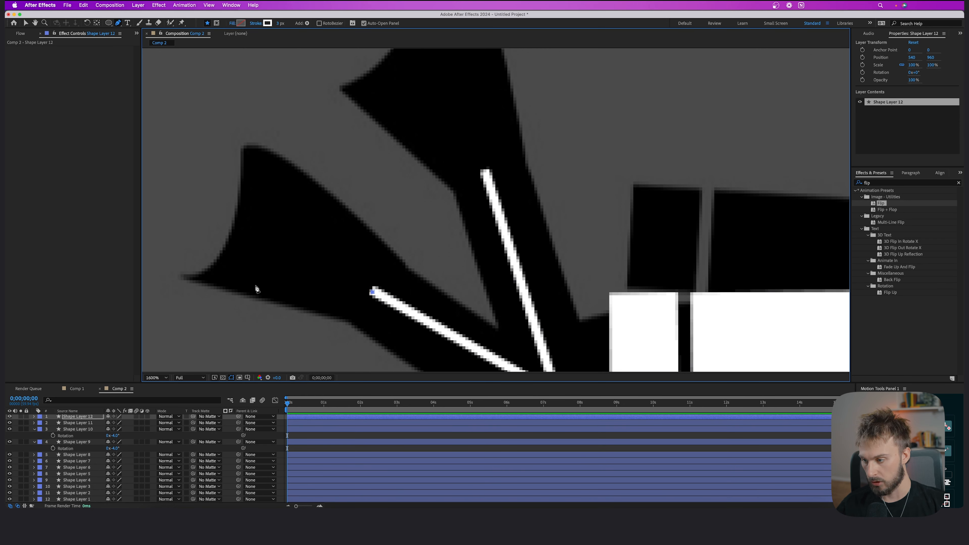
{"action": "left_click", "coordinate": [186, 278]}
{"action": "left_click_drag", "start_coordinate": [236, 238], "coordinate": [261, 179]}
{"action": "left_click", "coordinate": [247, 147]}
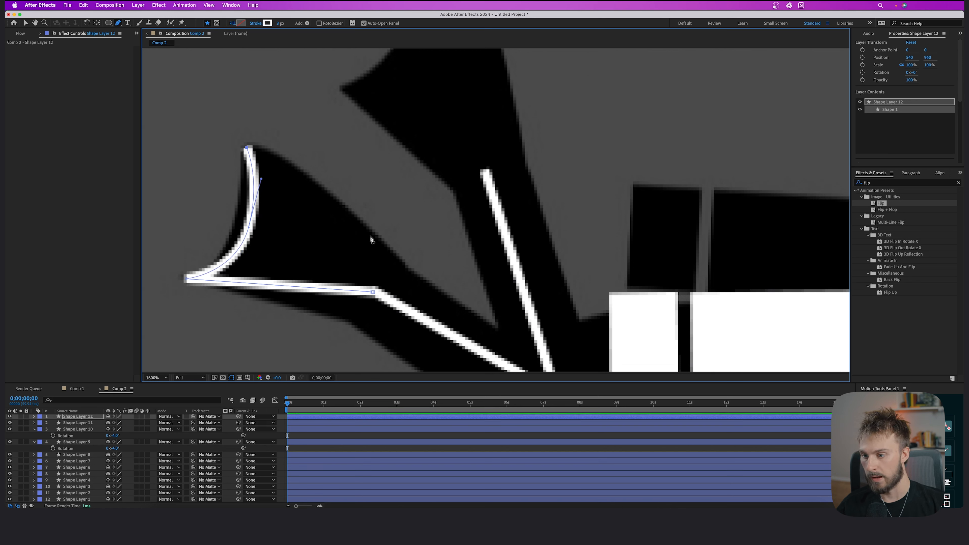
{"action": "left_click_drag", "start_coordinate": [372, 292], "coordinate": [379, 348]}
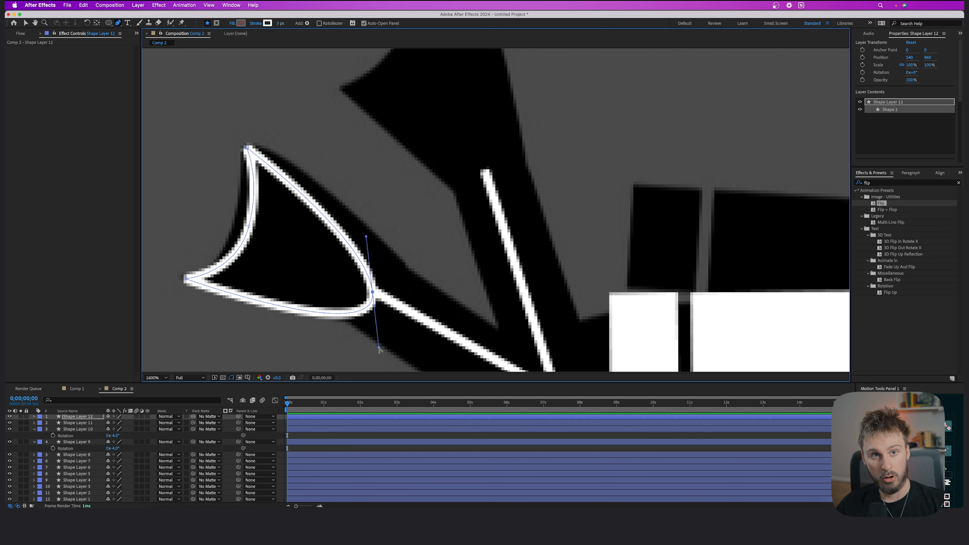
Step: Refine the curve handles at the lower fin's ankle point and upper tip so the outline follows the reference
{"action": "left_click_drag", "start_coordinate": [379, 348], "coordinate": [340, 309]}
{"action": "left_click_drag", "start_coordinate": [367, 237], "coordinate": [375, 223]}
{"action": "left_click_drag", "start_coordinate": [340, 309], "coordinate": [335, 316]}
{"action": "left_click", "coordinate": [247, 148]}
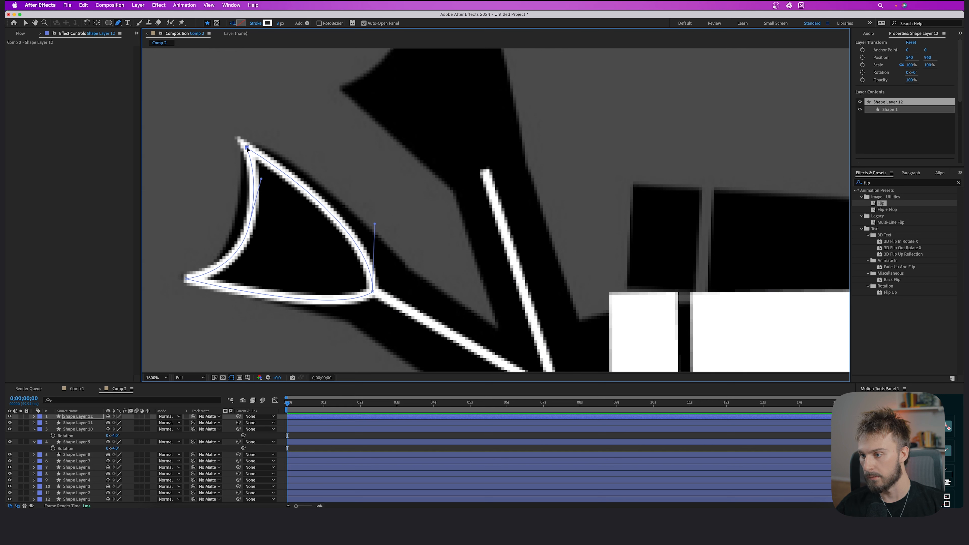
{"action": "left_click_drag", "start_coordinate": [261, 179], "coordinate": [260, 185]}
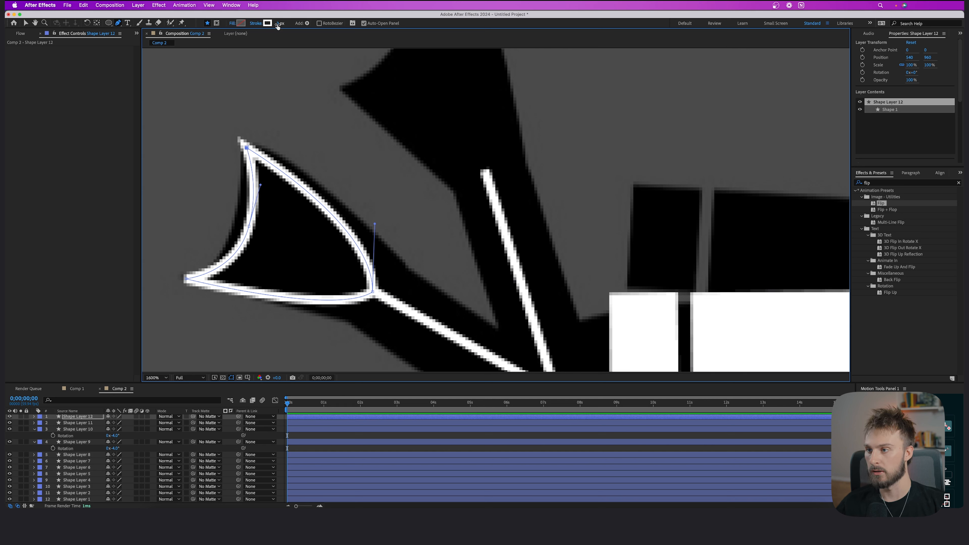
Step: Remove the lower fin's stroke and give it a solid white fill
{"action": "left_click", "coordinate": [255, 23]}
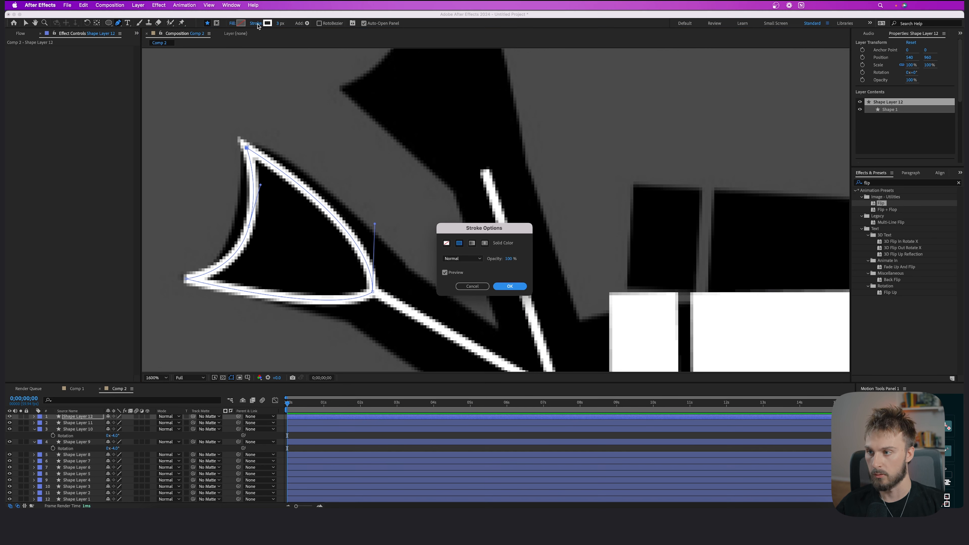
{"action": "left_click", "coordinate": [446, 258]}
{"action": "left_click", "coordinate": [509, 286]}
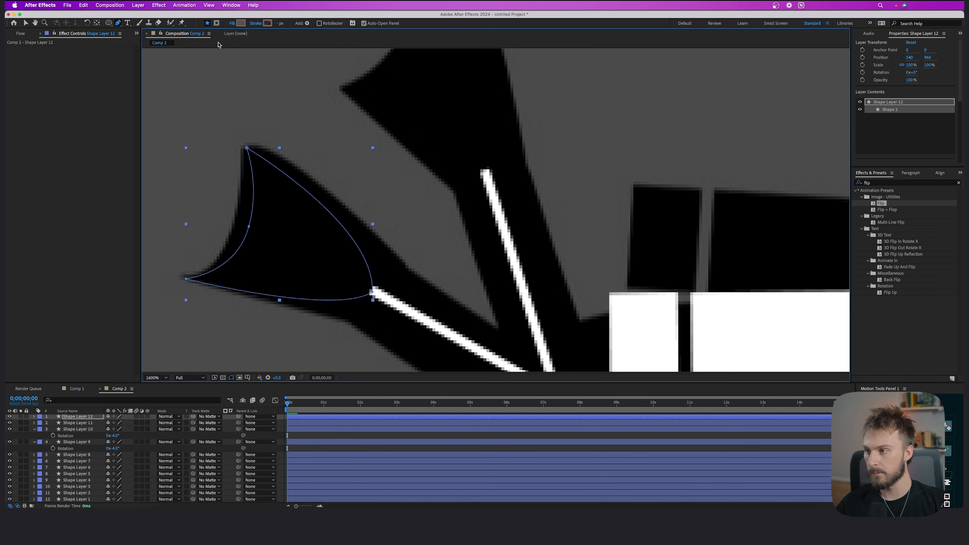
{"action": "left_click", "coordinate": [240, 23]}
{"action": "left_click", "coordinate": [438, 280]}
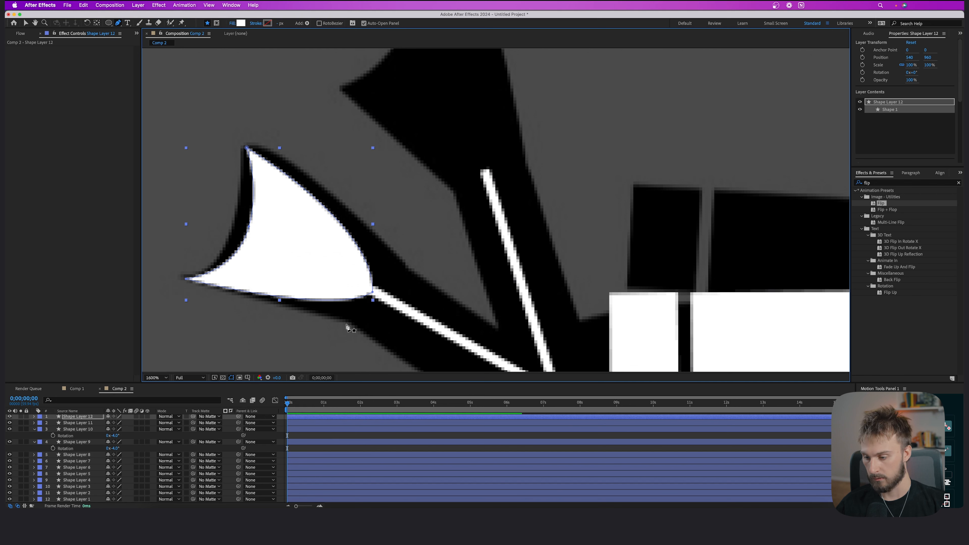
Step: Duplicate the lower fin, rotate the copy to 38° and place it on the upper ankle
{"action": "scroll", "coordinate": [316, 230], "scroll_direction": "down", "scroll_amount": 1}
{"action": "key", "text": "v"}
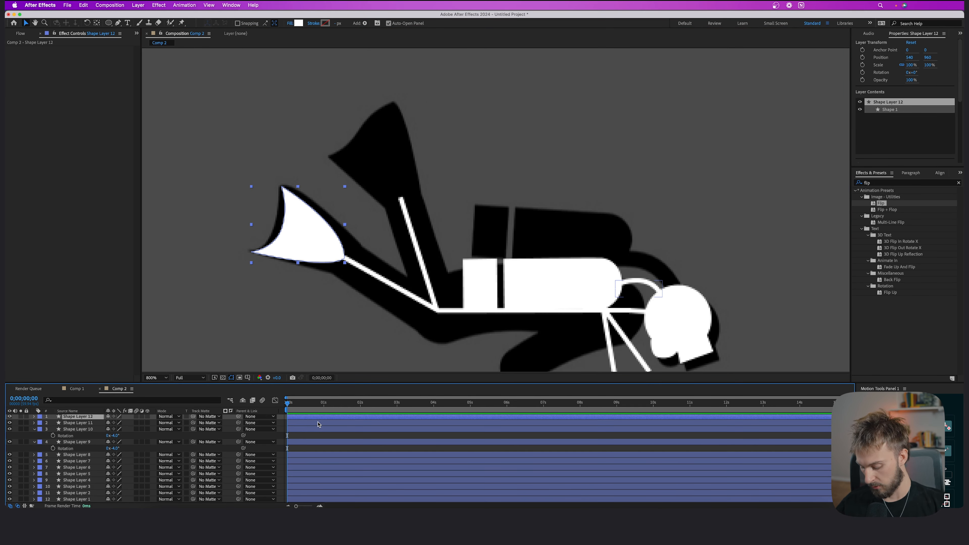
{"action": "key", "text": "super+d"}
{"action": "left_click_drag", "start_coordinate": [301, 240], "coordinate": [374, 173]}
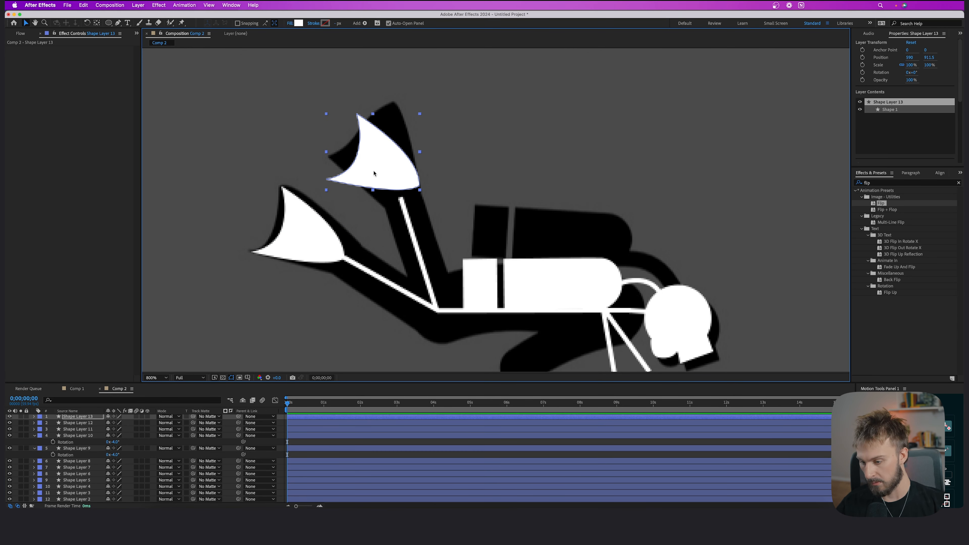
{"action": "key", "text": "r"}
{"action": "left_click_drag", "start_coordinate": [120, 426], "coordinate": [700, 224]}
{"action": "left_click_drag", "start_coordinate": [792, 195], "coordinate": [381, 173]}
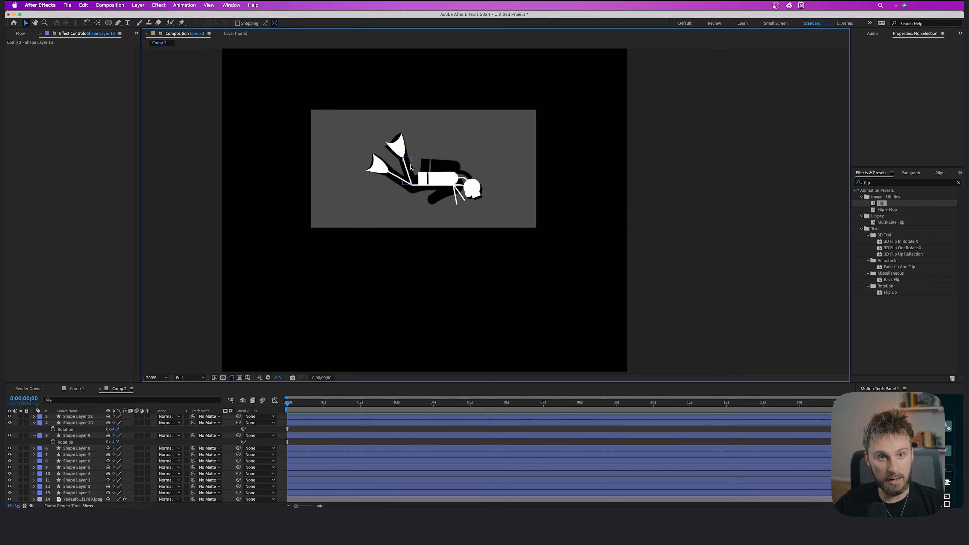
Step: Delete the diver reference image and pre-compose Shape Layers 1 to 12 as Scuba
{"action": "left_click", "coordinate": [408, 191]}
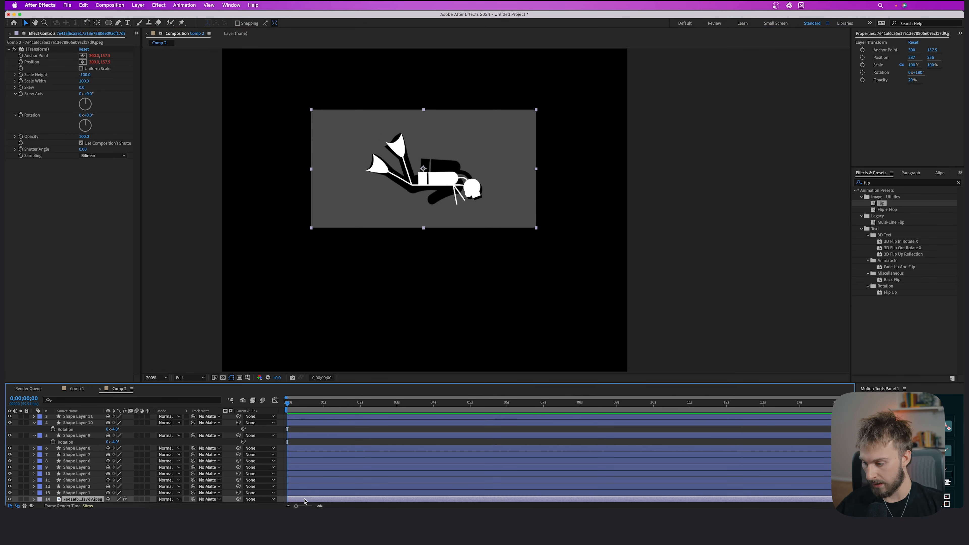
{"action": "key", "text": "Delete"}
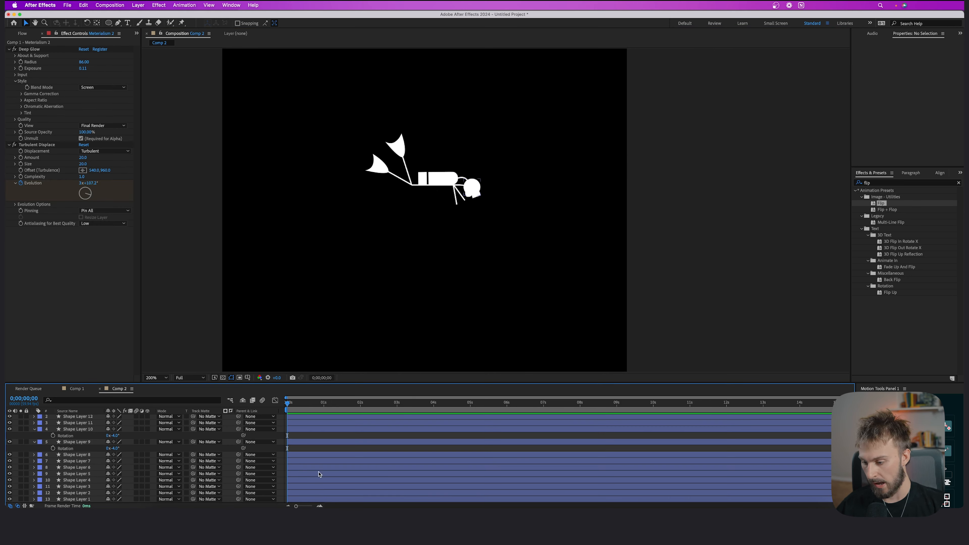
{"action": "left_click", "coordinate": [302, 501]}
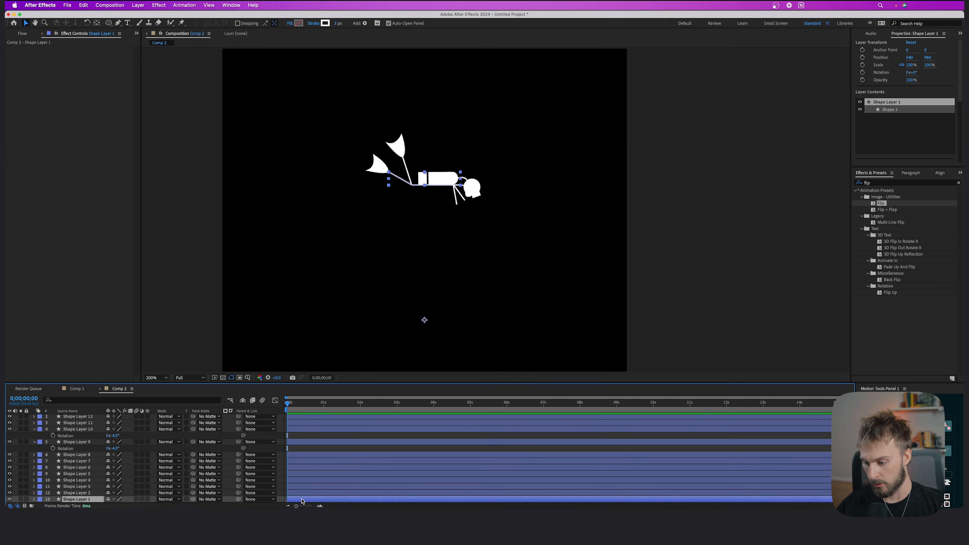
{"action": "left_click", "coordinate": [302, 419], "text": "shift"}
{"action": "right_click", "coordinate": [327, 425]}
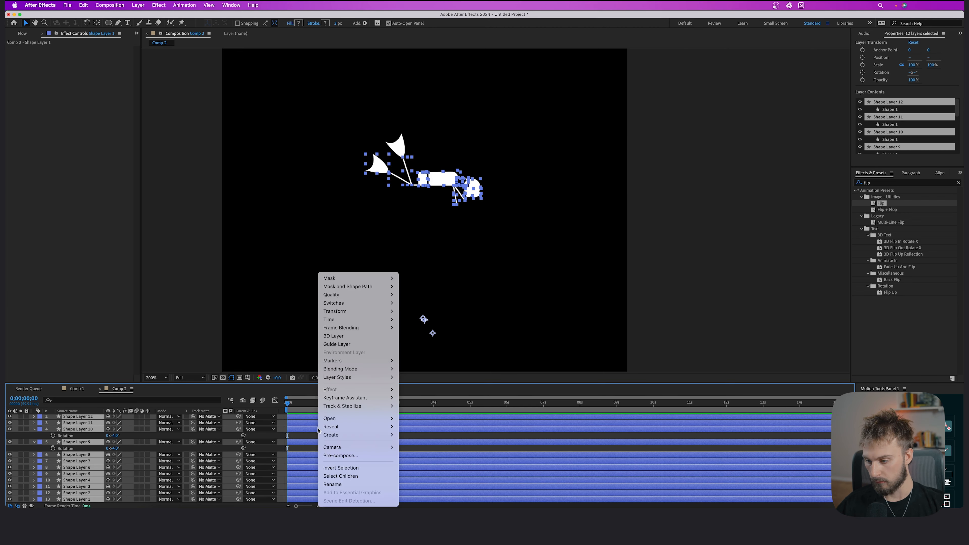
{"action": "left_click", "coordinate": [340, 455]}
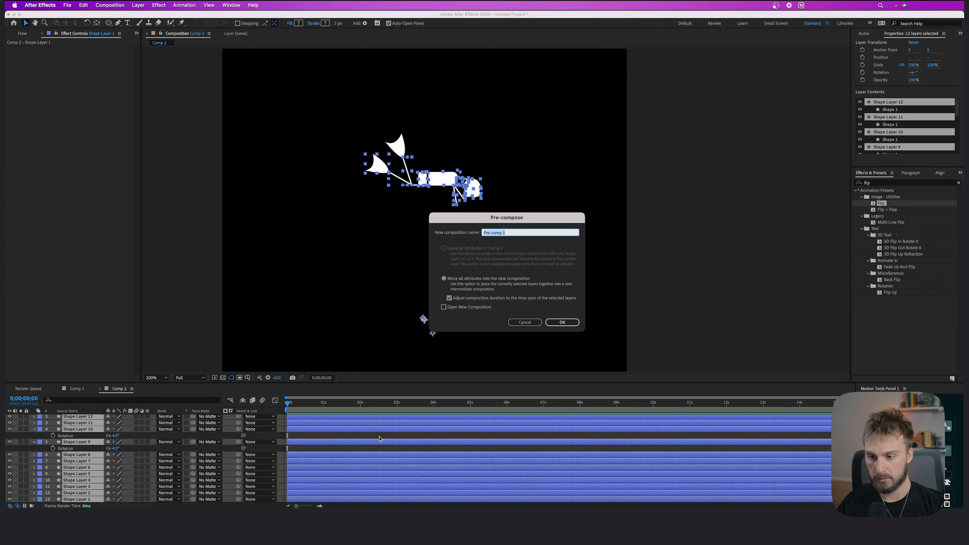
{"action": "type", "text": "S"}
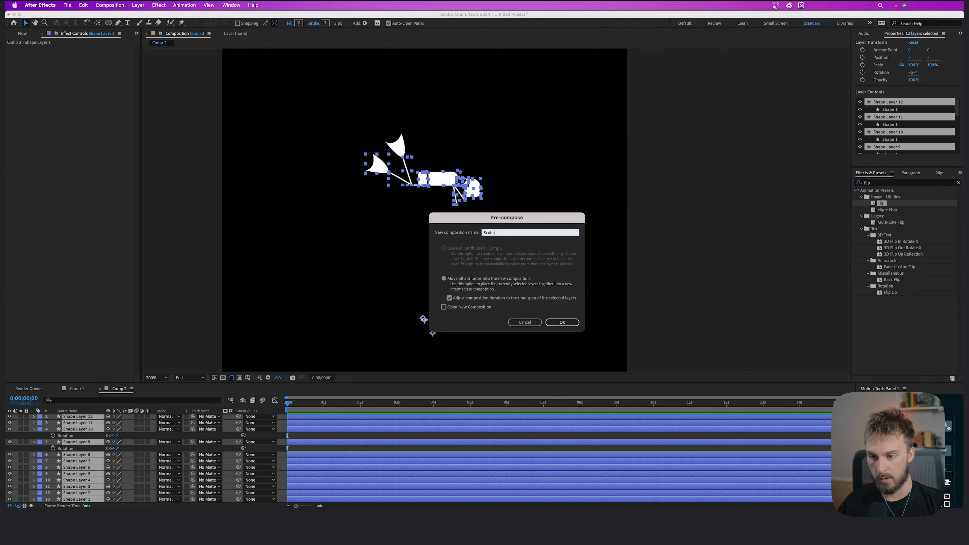
{"action": "type", "text": "cuba"}
{"action": "key", "text": "Return"}
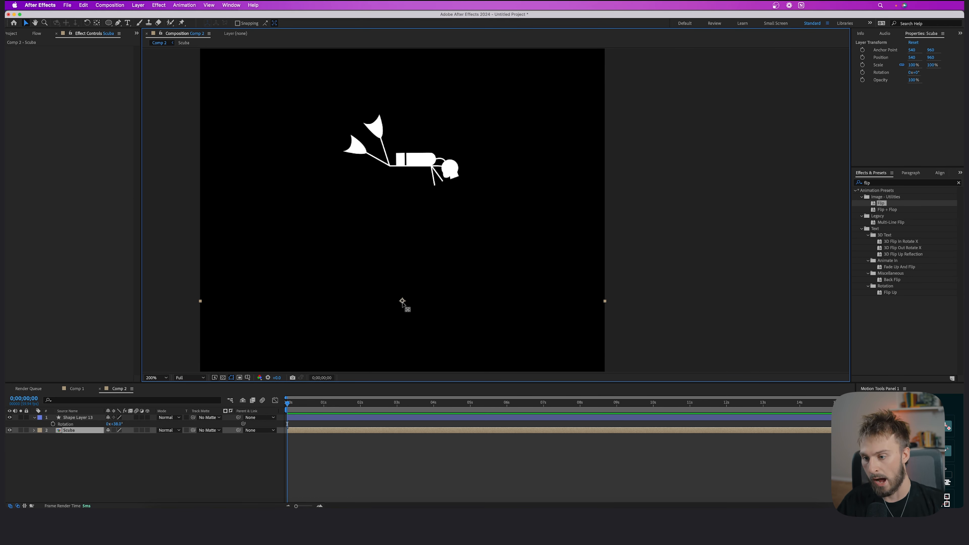
Step: Move the Scuba layer's anchor point onto the diver's tank
{"action": "key", "text": "y"}
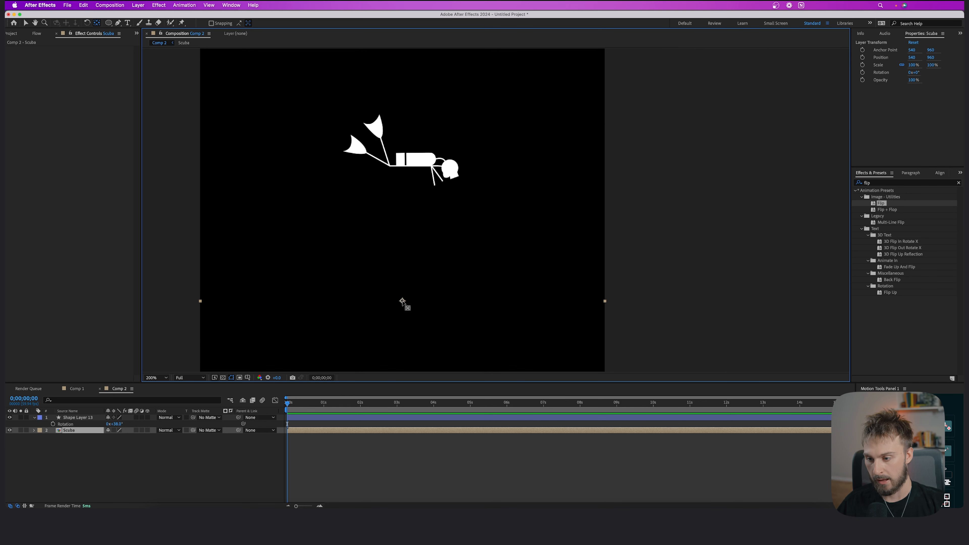
{"action": "left_click_drag", "start_coordinate": [402, 302], "coordinate": [414, 166]}
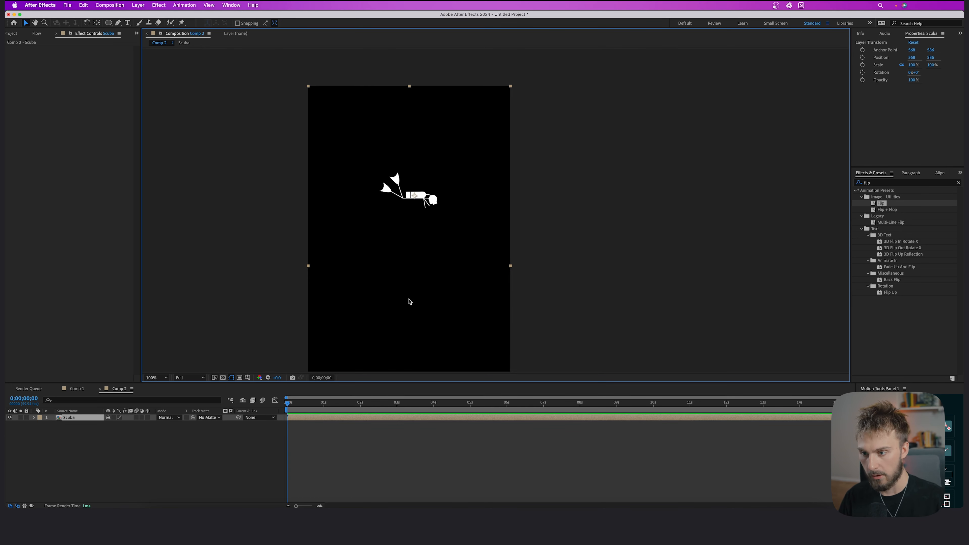
Step: Scale the Scuba layer to 70% and place the diver near the composition's upper-left corner
{"action": "key", "text": "period"}
{"action": "key", "text": "s"}
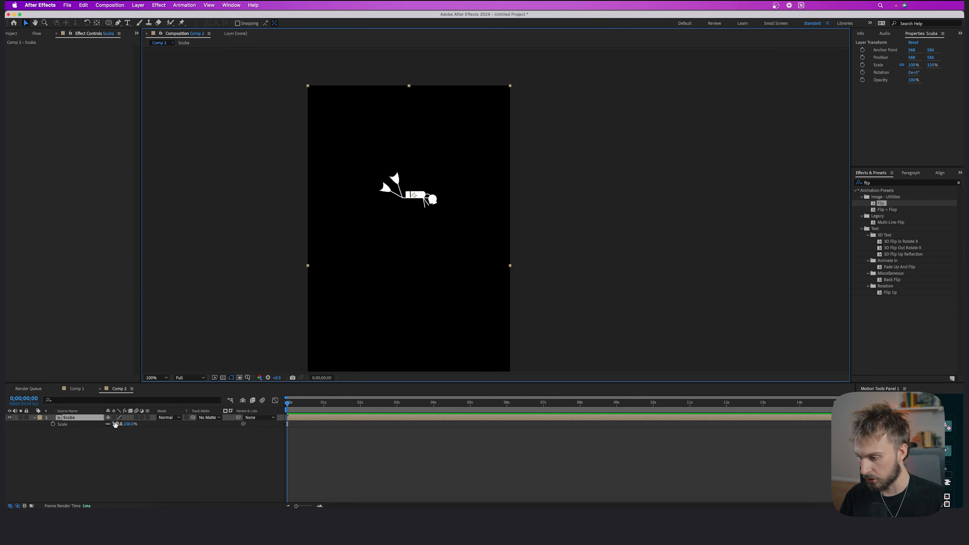
{"action": "left_click_drag", "start_coordinate": [116, 425], "coordinate": [103, 424]}
{"action": "left_click_drag", "start_coordinate": [431, 205], "coordinate": [374, 154]}
{"action": "left_click", "coordinate": [541, 282]}
{"action": "key", "text": "comma"}
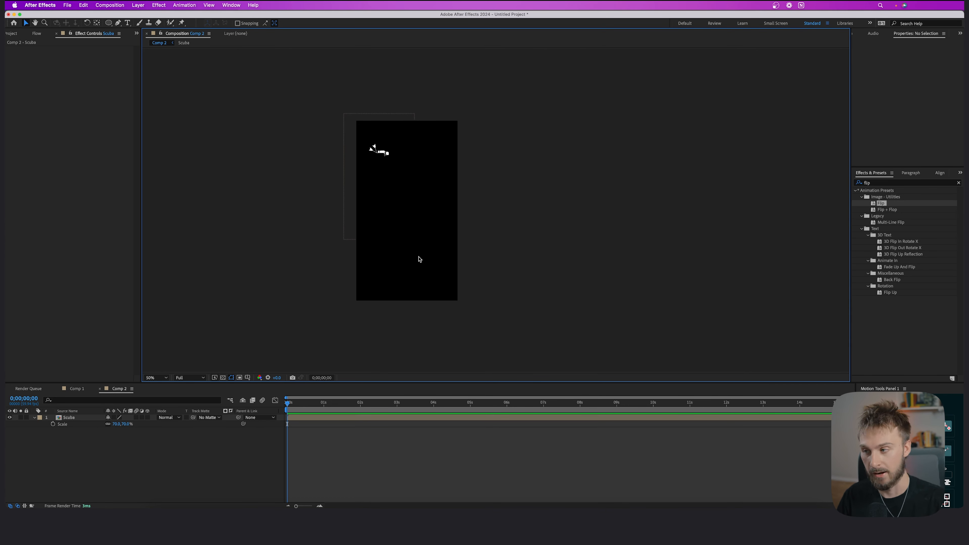
Step: Add the anglerfish PNG from the project to Comp 2 and position it in the lower part of the frame
{"action": "left_click", "coordinate": [12, 33]}
{"action": "left_click", "coordinate": [43, 108]}
{"action": "left_click", "coordinate": [43, 101]}
{"action": "left_click", "coordinate": [42, 150]}
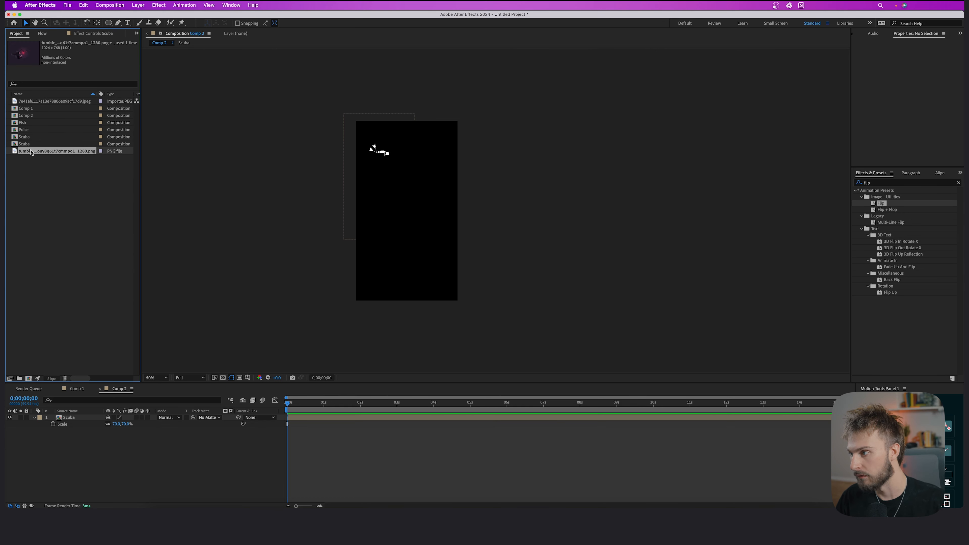
{"action": "left_click_drag", "start_coordinate": [37, 152], "coordinate": [405, 239]}
{"action": "scroll", "coordinate": [416, 258], "scroll_direction": "up", "scroll_amount": 2}
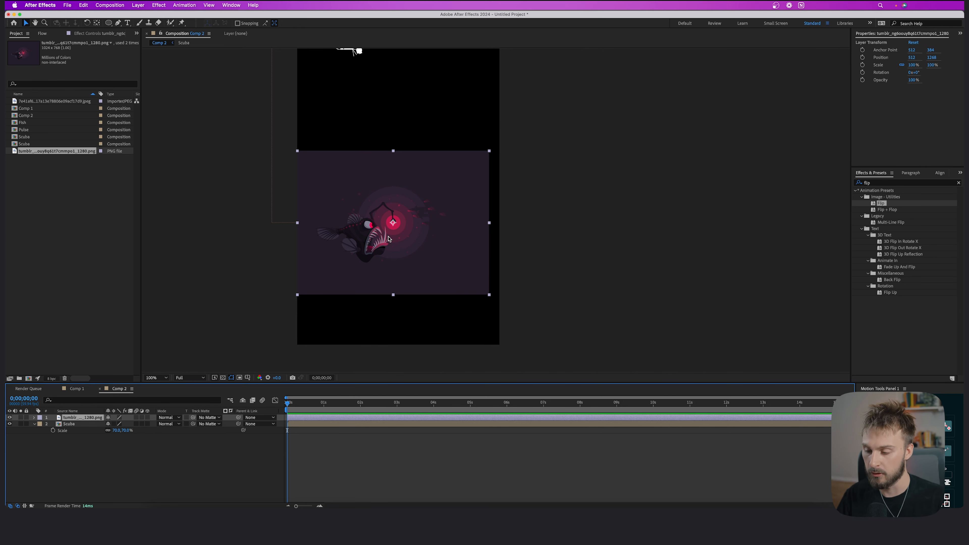
{"action": "left_click_drag", "start_coordinate": [389, 236], "coordinate": [412, 195]}
{"action": "scroll", "coordinate": [417, 244], "scroll_direction": "down", "scroll_amount": 1}
{"action": "scroll", "coordinate": [432, 228], "scroll_direction": "up", "scroll_amount": 1}
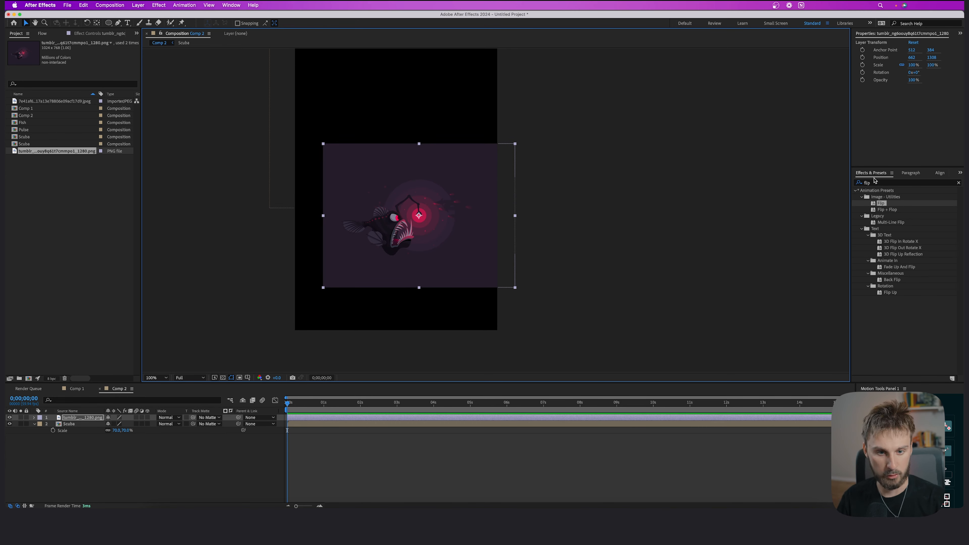
Step: Apply the Flip preset to the anglerfish image and rotate it to 232° so its mouth faces upward
{"action": "left_click", "coordinate": [880, 203]}
{"action": "left_click_drag", "start_coordinate": [881, 203], "coordinate": [432, 242]}
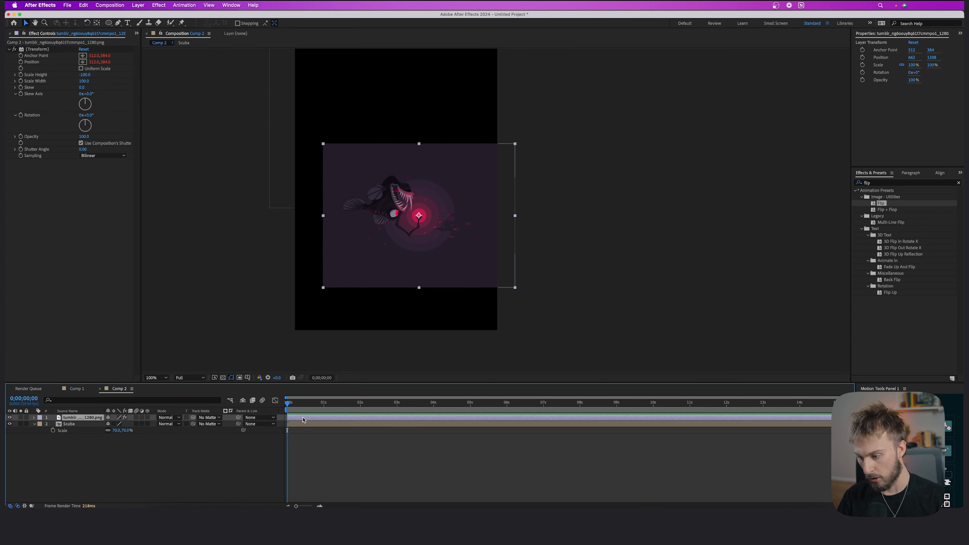
{"action": "key", "text": "r"}
{"action": "left_click_drag", "start_coordinate": [115, 424], "coordinate": [201, 425]}
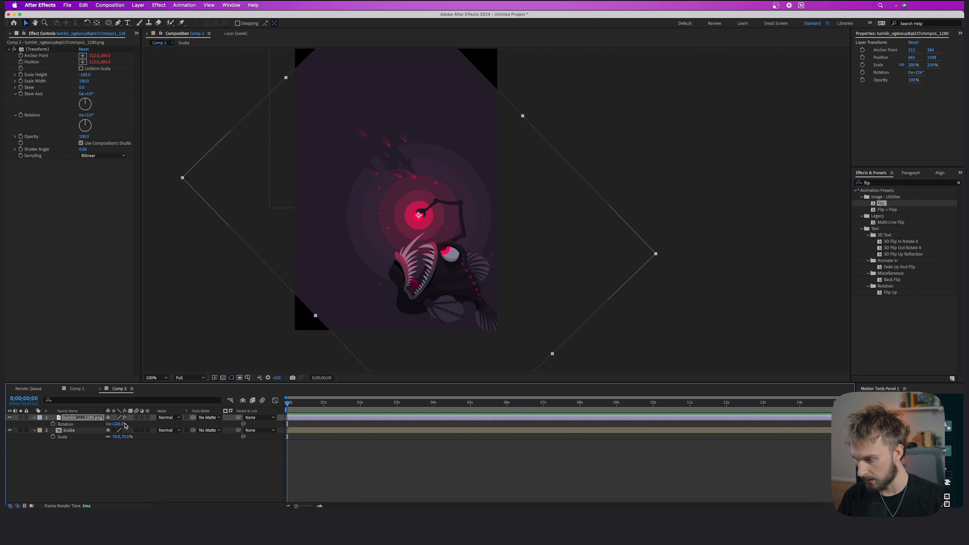
{"action": "left_click_drag", "start_coordinate": [117, 425], "coordinate": [118, 424]}
Step: Reposition the anglerfish image, scale it to 242% and lower its opacity to about 75%
{"action": "mouse_move", "coordinate": [426, 287]}
{"action": "left_mouse_down"}
{"action": "mouse_move", "coordinate": [418, 253]}
{"action": "mouse_move", "coordinate": [423, 272]}
{"action": "left_mouse_up"}
{"action": "key", "text": "s"}
{"action": "left_click_drag", "start_coordinate": [114, 424], "coordinate": [125, 420]}
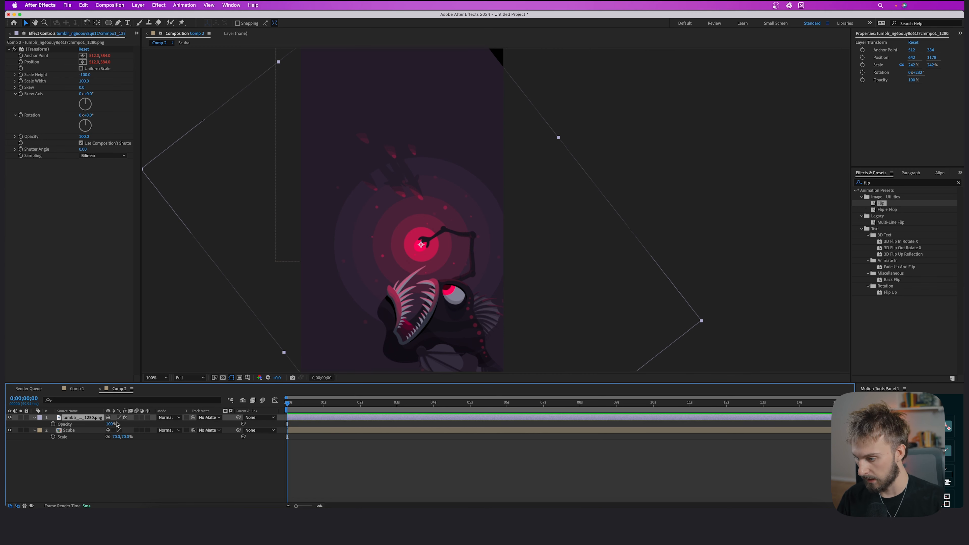
{"action": "left_click_drag", "start_coordinate": [117, 425], "coordinate": [101, 425]}
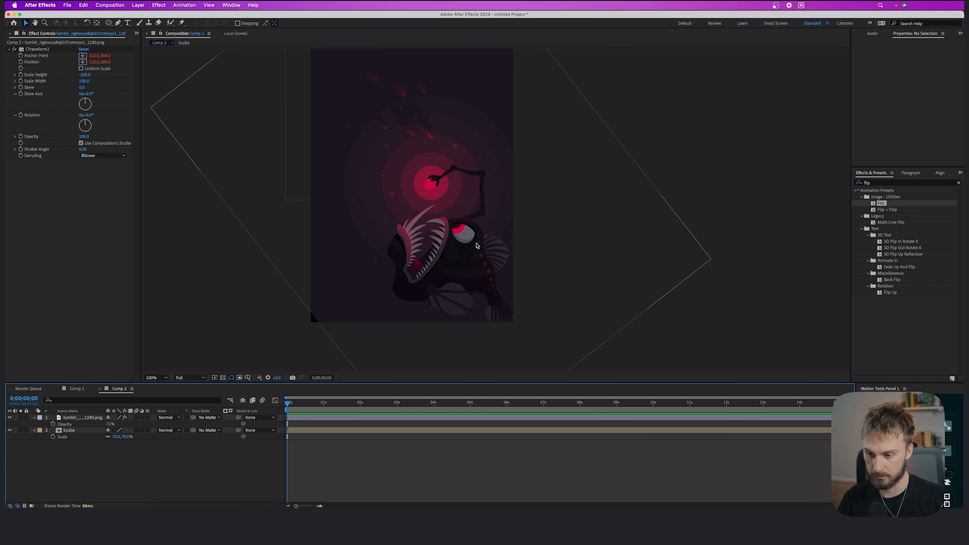
Step: Set the Pen tool to draw with no fill and a white 2 px stroke
{"action": "scroll", "coordinate": [462, 197], "scroll_direction": "up", "scroll_amount": 2}
{"action": "left_click", "coordinate": [118, 23]}
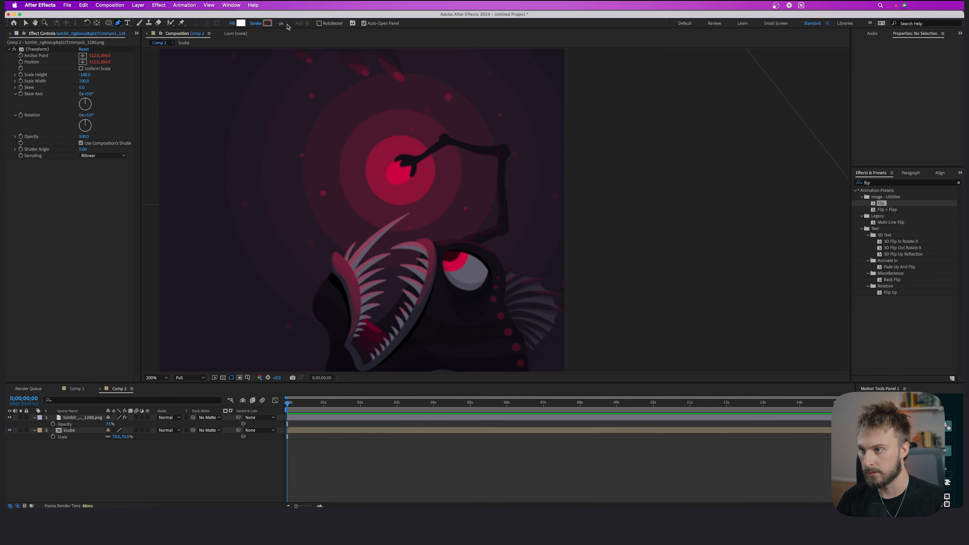
{"action": "left_click", "coordinate": [232, 23]}
{"action": "left_click", "coordinate": [448, 244]}
{"action": "left_click", "coordinate": [509, 287]}
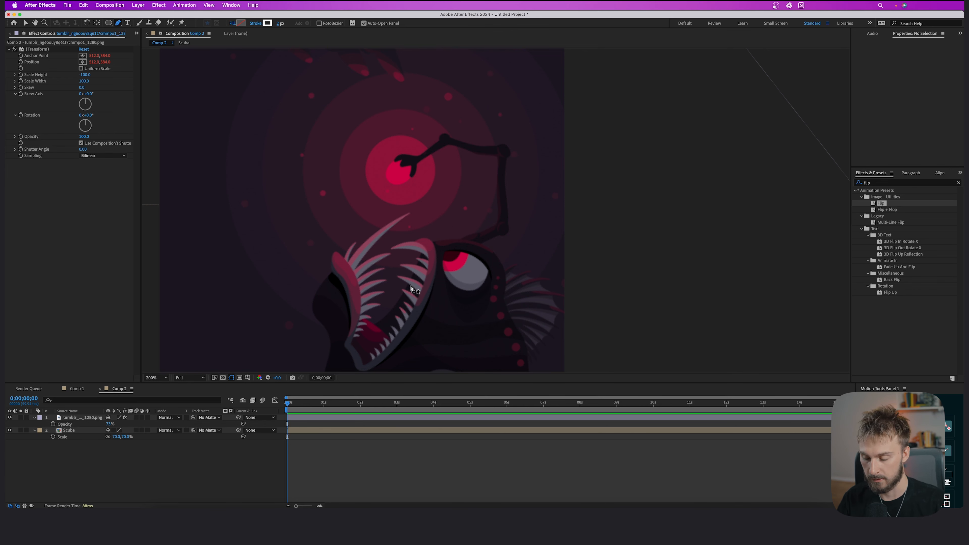
Step: Start tracing the anglerfish body on a new shape layer, from the lower jaw tip around the chin toward the belly
{"action": "scroll", "coordinate": [437, 311], "scroll_direction": "down", "scroll_amount": 5}
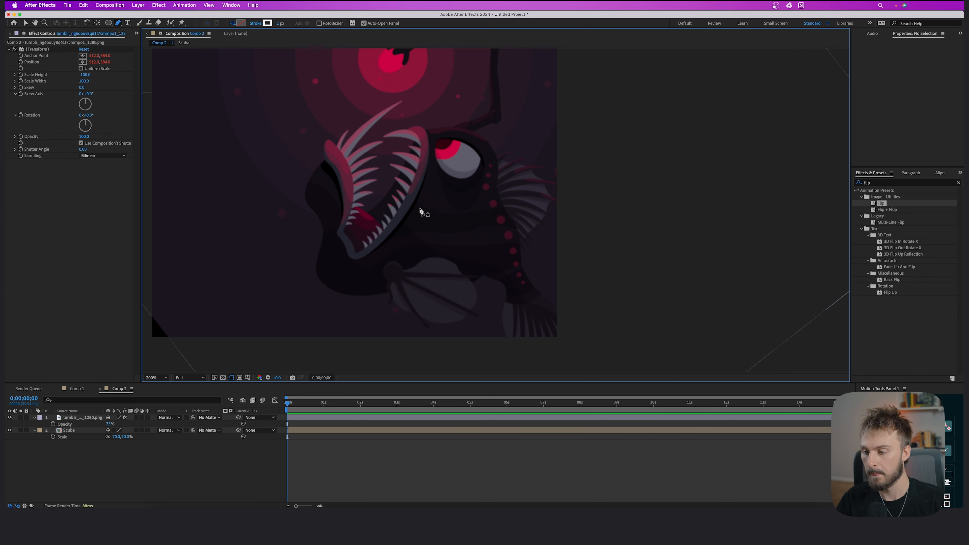
{"action": "scroll", "coordinate": [365, 225], "scroll_direction": "up", "scroll_amount": 2}
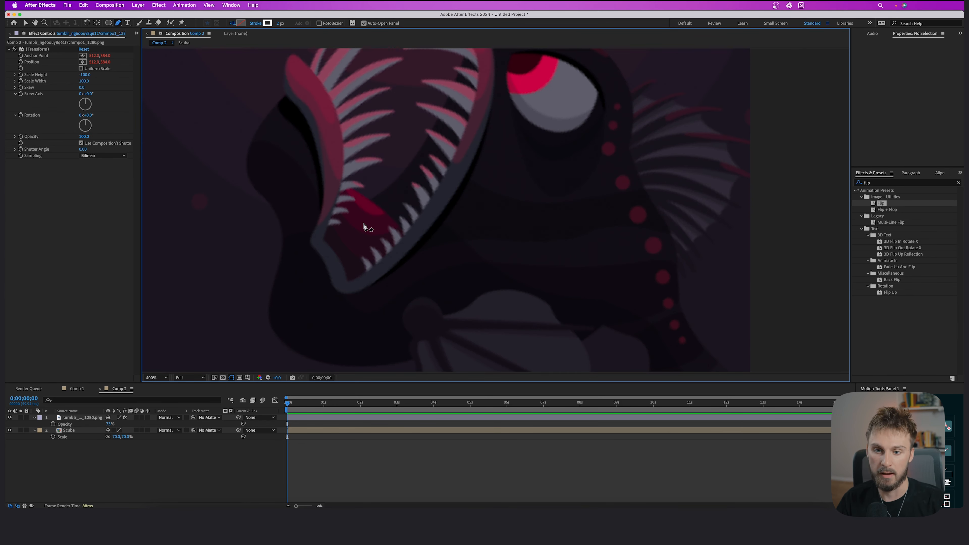
{"action": "scroll", "coordinate": [374, 224], "scroll_direction": "left", "scroll_amount": 5}
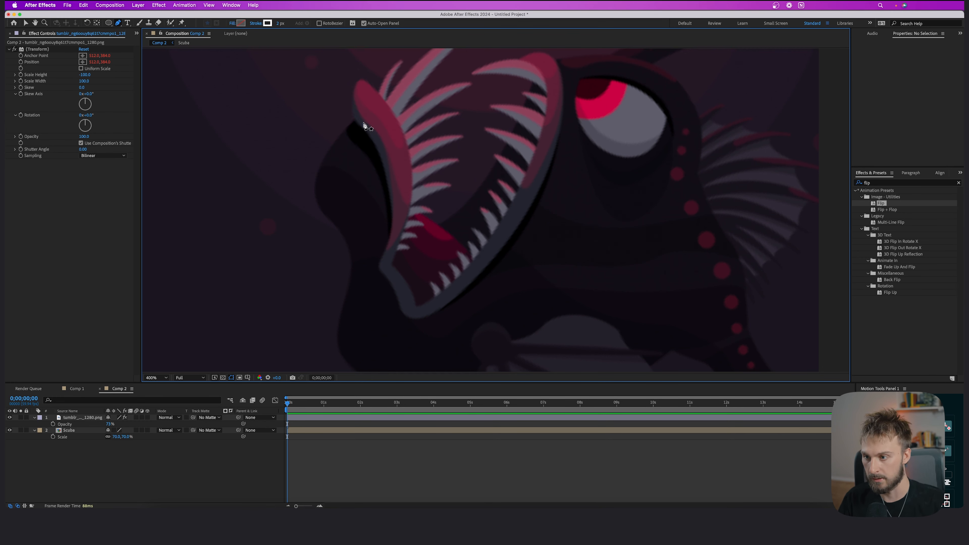
{"action": "left_click", "coordinate": [354, 117]}
{"action": "scroll", "coordinate": [317, 152], "scroll_direction": "up", "scroll_amount": 1}
{"action": "left_click_drag", "start_coordinate": [321, 201], "coordinate": [356, 282]}
{"action": "scroll", "coordinate": [362, 197], "scroll_direction": "down", "scroll_amount": 3}
{"action": "scroll", "coordinate": [357, 234], "scroll_direction": "down", "scroll_amount": 3}
{"action": "scroll", "coordinate": [357, 282], "scroll_direction": "down", "scroll_amount": 6}
{"action": "left_click_drag", "start_coordinate": [379, 236], "coordinate": [447, 279]}
{"action": "left_click_drag", "start_coordinate": [630, 262], "coordinate": [396, 252]}
Step: Continue the body outline along the belly, past the pectoral fin, and curve it down at the tail base
{"action": "scroll", "coordinate": [649, 248], "scroll_direction": "right", "scroll_amount": 8}
{"action": "left_click", "coordinate": [515, 245]}
{"action": "left_click", "coordinate": [605, 252]}
{"action": "left_click", "coordinate": [636, 256]}
{"action": "left_click", "coordinate": [417, 255]}
{"action": "left_click_drag", "start_coordinate": [459, 292], "coordinate": [402, 216]}
{"action": "left_click_drag", "start_coordinate": [460, 250], "coordinate": [460, 273]}
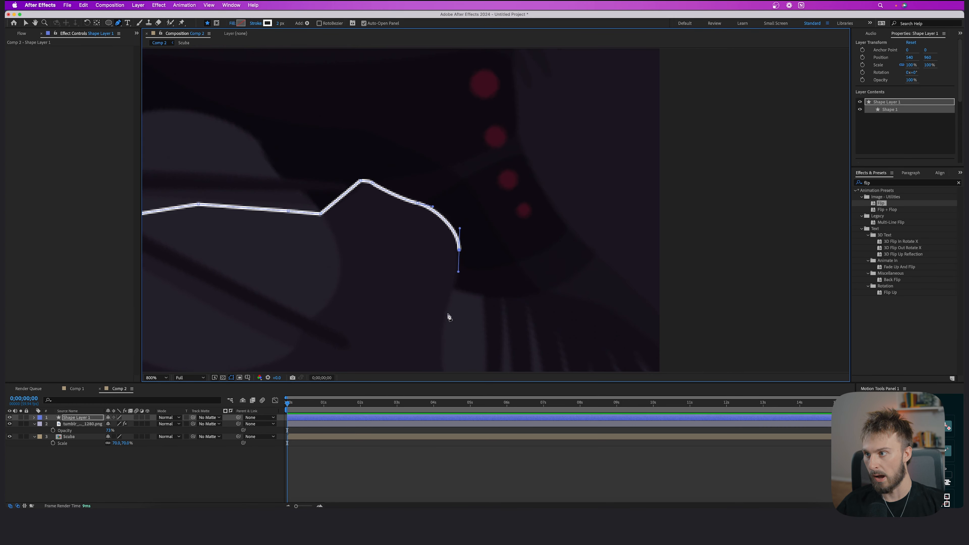
Step: Carry the body outline beyond the frame at the tail and back up along the spine toward the eye
{"action": "left_click_drag", "start_coordinate": [424, 326], "coordinate": [438, 345]}
{"action": "left_click", "coordinate": [712, 359]}
{"action": "scroll", "coordinate": [712, 359], "scroll_direction": "up", "scroll_amount": 15}
{"action": "scroll", "coordinate": [548, 275], "scroll_direction": "left", "scroll_amount": 8}
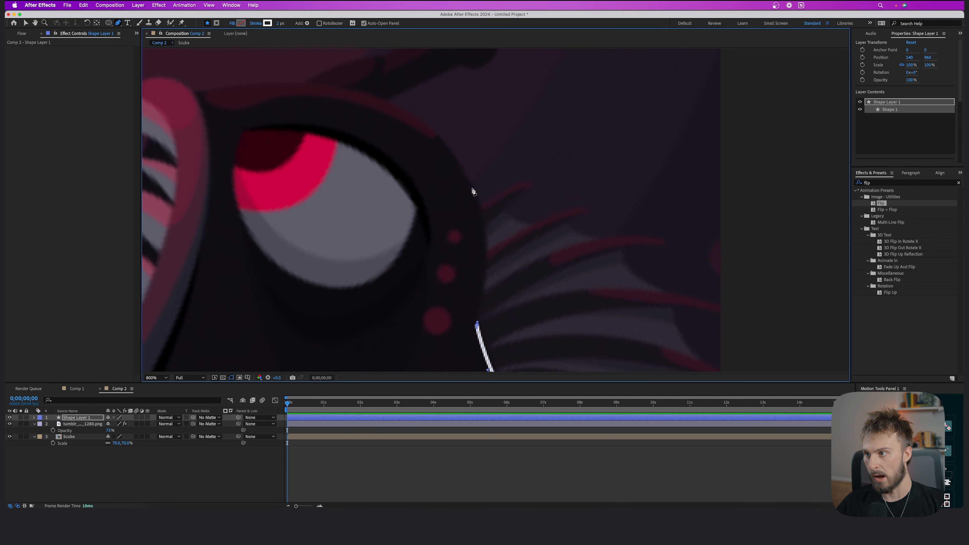
Step: Curve the body outline over the back of the head and above the eye to the upper jaw
{"action": "left_click_drag", "start_coordinate": [280, 206], "coordinate": [159, 237]}
{"action": "left_click_drag", "start_coordinate": [159, 237], "coordinate": [314, 168]}
{"action": "left_click", "coordinate": [433, 136], "text": "alt"}
{"action": "left_click_drag", "start_coordinate": [447, 243], "coordinate": [427, 306]}
{"action": "left_click_drag", "start_coordinate": [427, 306], "coordinate": [448, 215]}
{"action": "scroll", "coordinate": [475, 156], "scroll_direction": "down", "scroll_amount": 1}
{"action": "scroll", "coordinate": [447, 231], "scroll_direction": "up", "scroll_amount": 1}
Step: Trace the mouth's edge from the upper jaw back to the lower jaw tip, close the body outline and deselect it
{"action": "left_click_drag", "start_coordinate": [425, 247], "coordinate": [503, 146]}
{"action": "left_click_drag", "start_coordinate": [361, 275], "coordinate": [297, 232]}
{"action": "scroll", "coordinate": [297, 232], "scroll_direction": "up", "scroll_amount": 1}
{"action": "left_click_drag", "start_coordinate": [337, 200], "coordinate": [369, 283]}
{"action": "scroll", "coordinate": [343, 161], "scroll_direction": "down", "scroll_amount": 1}
{"action": "left_click_drag", "start_coordinate": [319, 119], "coordinate": [284, 88]}
{"action": "scroll", "coordinate": [298, 67], "scroll_direction": "up", "scroll_amount": 1}
{"action": "left_click", "coordinate": [288, 115]}
{"action": "scroll", "coordinate": [364, 125], "scroll_direction": "down", "scroll_amount": 3}
{"action": "key", "text": "v"}
{"action": "key", "text": "F2"}
{"action": "scroll", "coordinate": [439, 175], "scroll_direction": "down", "scroll_amount": 1}
{"action": "scroll", "coordinate": [439, 175], "scroll_direction": "up", "scroll_amount": 1}
{"action": "key", "text": "g"}
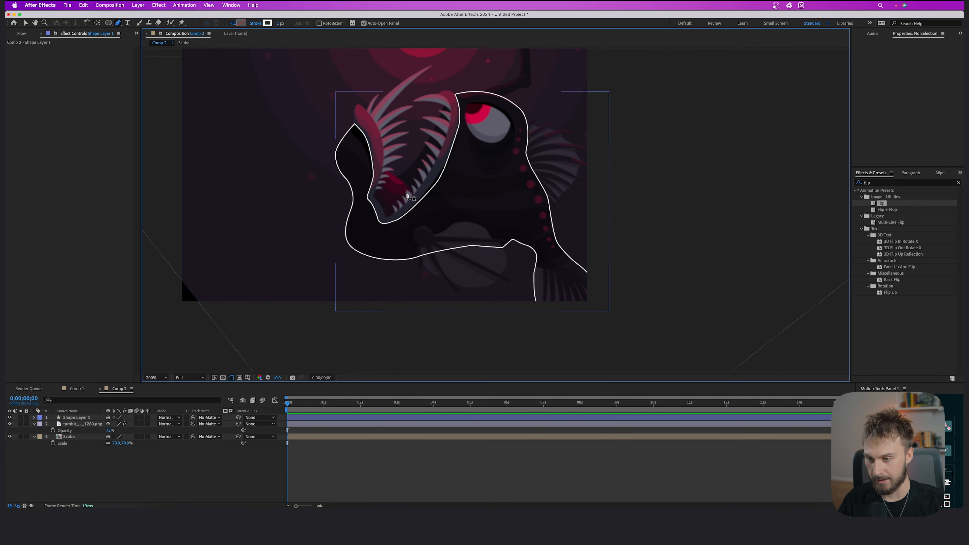
{"action": "left_click", "coordinate": [401, 452]}
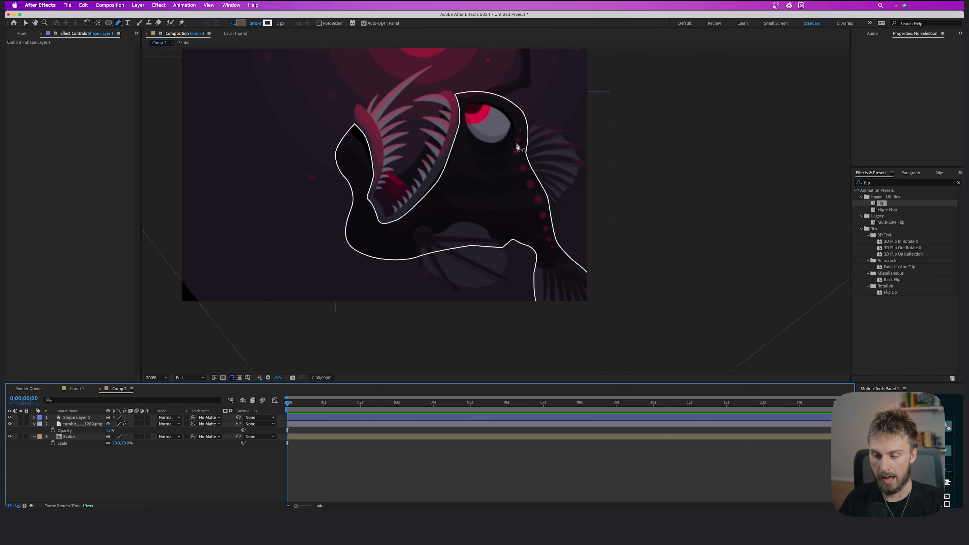
Step: Trace the round base of the pectoral fin as a closed shape on its own layer and deselect it
{"action": "scroll", "coordinate": [472, 217], "scroll_direction": "up", "scroll_amount": 2}
{"action": "mouse_move", "coordinate": [398, 242]}
{"action": "left_mouse_down"}
{"action": "mouse_move", "coordinate": [418, 165]}
{"action": "mouse_move", "coordinate": [446, 170]}
{"action": "mouse_move", "coordinate": [419, 156]}
{"action": "left_mouse_up"}
{"action": "left_click", "coordinate": [367, 170]}
{"action": "left_click_drag", "start_coordinate": [439, 193], "coordinate": [437, 214]}
{"action": "left_click_drag", "start_coordinate": [383, 237], "coordinate": [350, 223]}
{"action": "left_click", "coordinate": [366, 169]}
{"action": "key", "text": "super+shift+a"}
Step: Trace both sides of the short, narrow spine hanging below the pectoral fin's round base, redoing misplaced points
{"action": "left_click_drag", "start_coordinate": [403, 244], "coordinate": [374, 195]}
{"action": "left_click", "coordinate": [364, 192]}
{"action": "left_click_drag", "start_coordinate": [381, 273], "coordinate": [397, 285]}
{"action": "left_click", "coordinate": [452, 305]}
{"action": "key", "text": "super+z"}
{"action": "key", "text": "super+z"}
{"action": "mouse_move", "coordinate": [366, 228]}
{"action": "left_mouse_down"}
{"action": "mouse_move", "coordinate": [379, 249]}
{"action": "mouse_move", "coordinate": [357, 275]}
{"action": "left_mouse_up"}
{"action": "left_click", "coordinate": [357, 259]}
{"action": "left_click_drag", "start_coordinate": [348, 203], "coordinate": [344, 193]}
{"action": "left_click", "coordinate": [349, 186]}
{"action": "left_click_drag", "start_coordinate": [368, 219], "coordinate": [379, 226]}
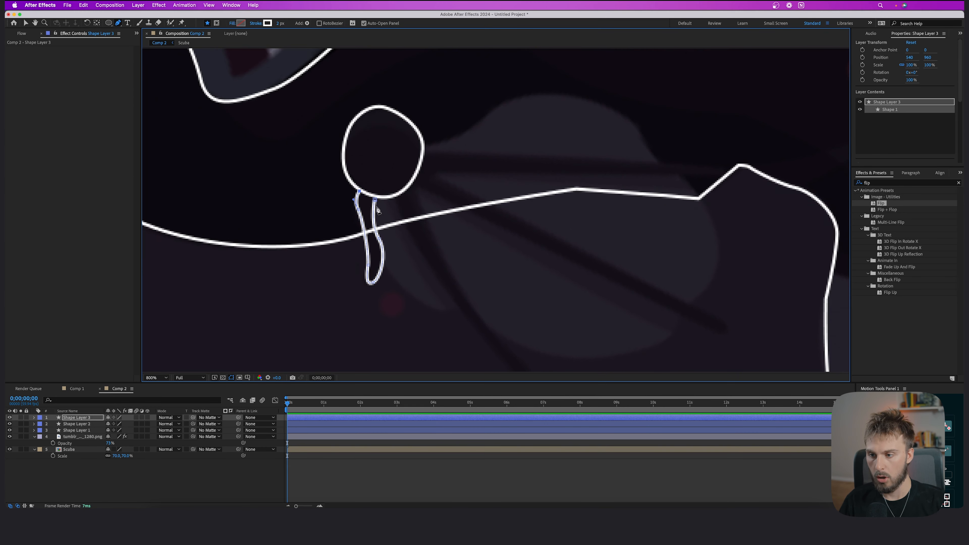
Step: Close the short spine's outline where it meets the fin's round base
{"action": "scroll", "coordinate": [378, 210], "scroll_direction": "up", "scroll_amount": 1}
{"action": "left_click_drag", "start_coordinate": [490, 199], "coordinate": [430, 207]}
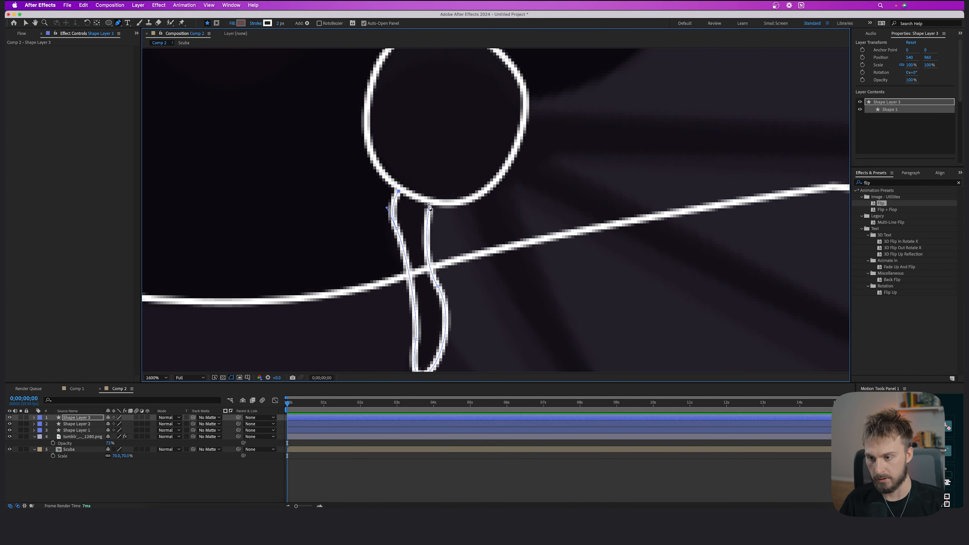
{"action": "left_click", "coordinate": [429, 206]}
{"action": "scroll", "coordinate": [435, 261], "scroll_direction": "down", "scroll_amount": 1}
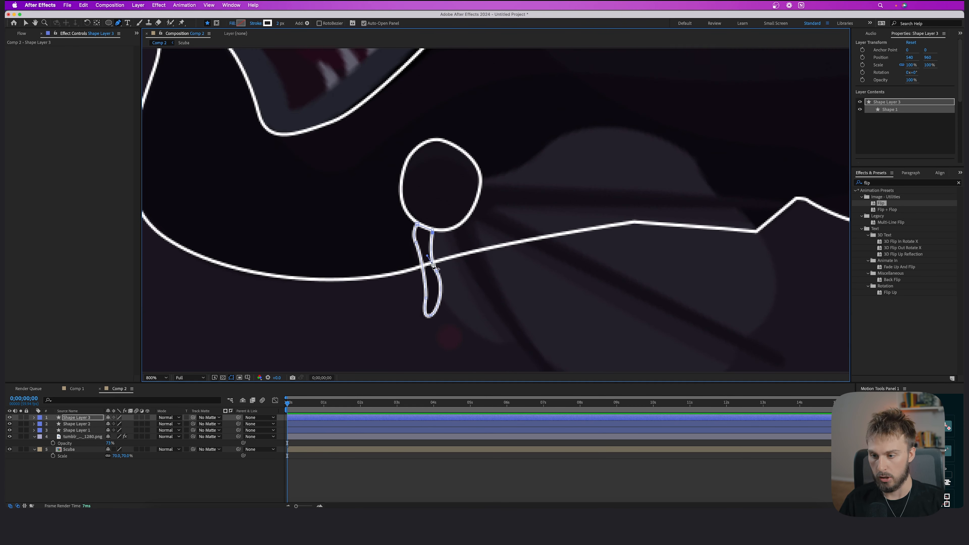
{"action": "scroll", "coordinate": [424, 268], "scroll_direction": "up", "scroll_amount": 1}
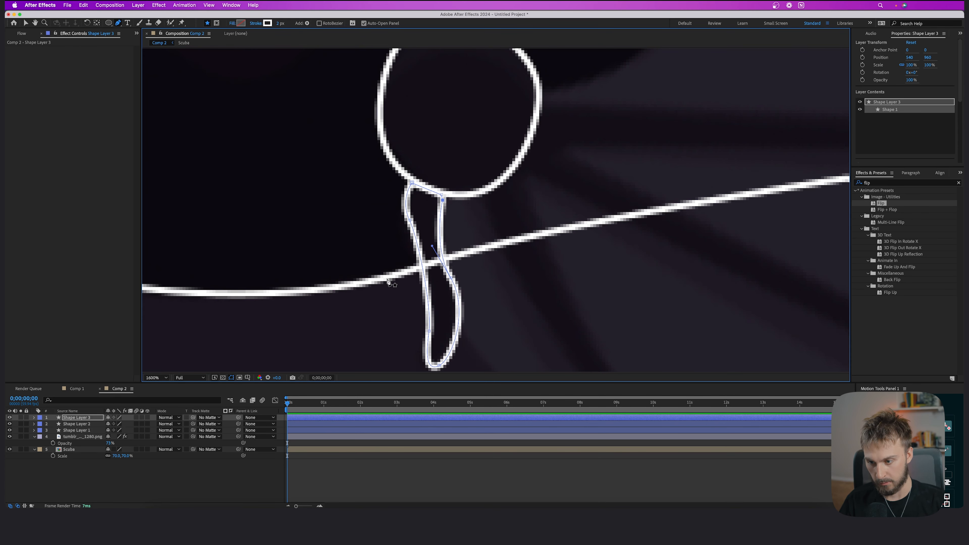
Step: Fill the short spine with black and deselect it
{"action": "left_click", "coordinate": [239, 24]}
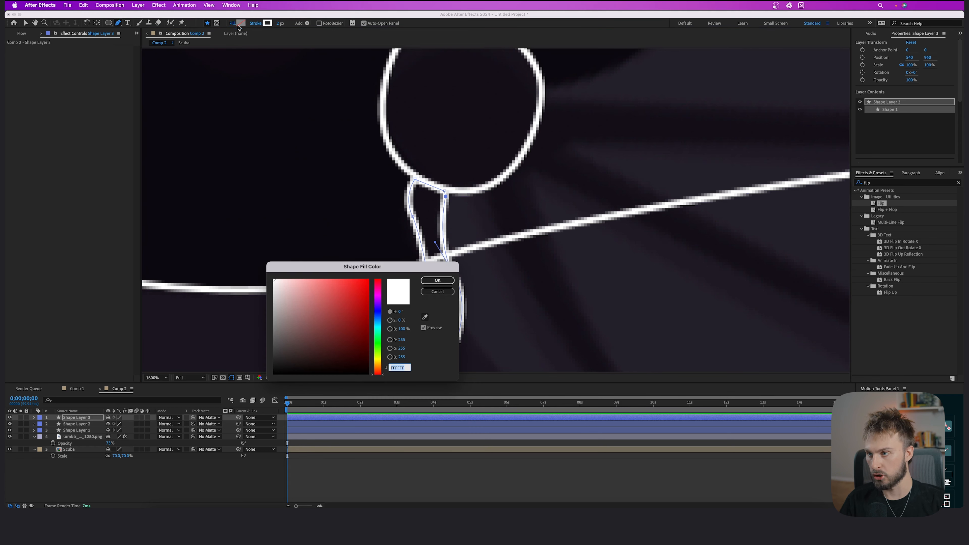
{"action": "left_click_drag", "start_coordinate": [327, 334], "coordinate": [273, 374]}
{"action": "left_click", "coordinate": [429, 280]}
{"action": "left_click", "coordinate": [408, 470]}
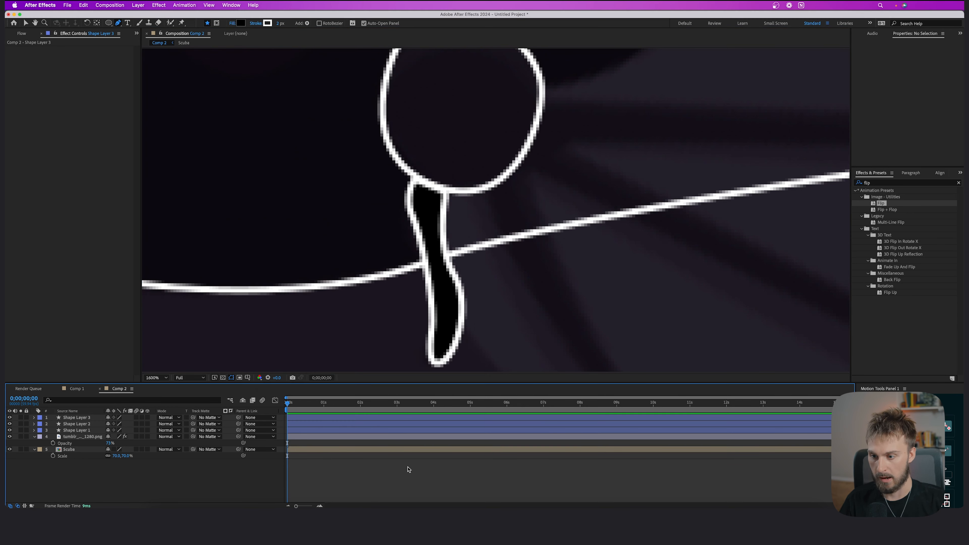
Step: Hide the anglerfish reference image briefly to inspect the traced outlines, and turn it back on
{"action": "scroll", "coordinate": [435, 244], "scroll_direction": "down", "scroll_amount": 2}
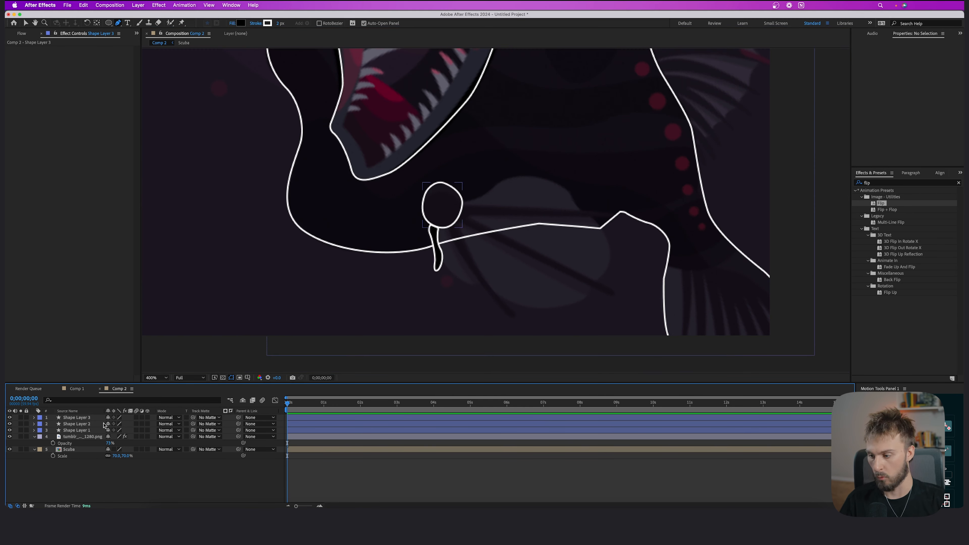
{"action": "left_click", "coordinate": [10, 436]}
{"action": "scroll", "coordinate": [439, 245], "scroll_direction": "up", "scroll_amount": 1}
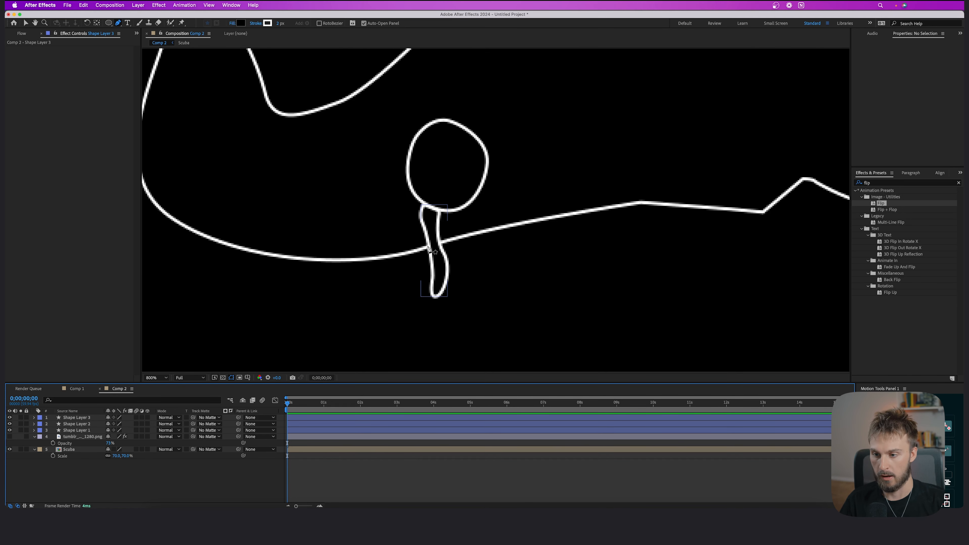
{"action": "scroll", "coordinate": [434, 252], "scroll_direction": "up", "scroll_amount": 1}
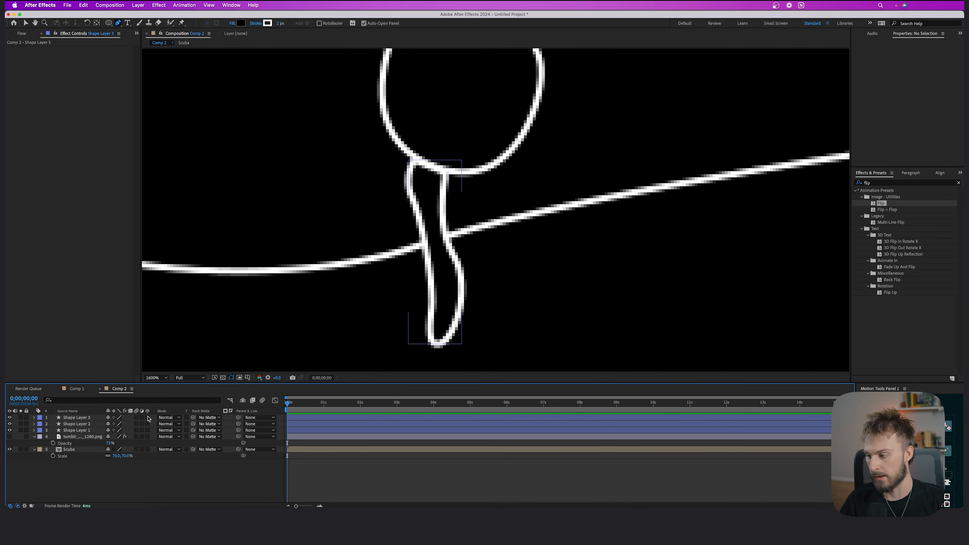
{"action": "left_click", "coordinate": [10, 436]}
{"action": "scroll", "coordinate": [471, 212], "scroll_direction": "down", "scroll_amount": 2}
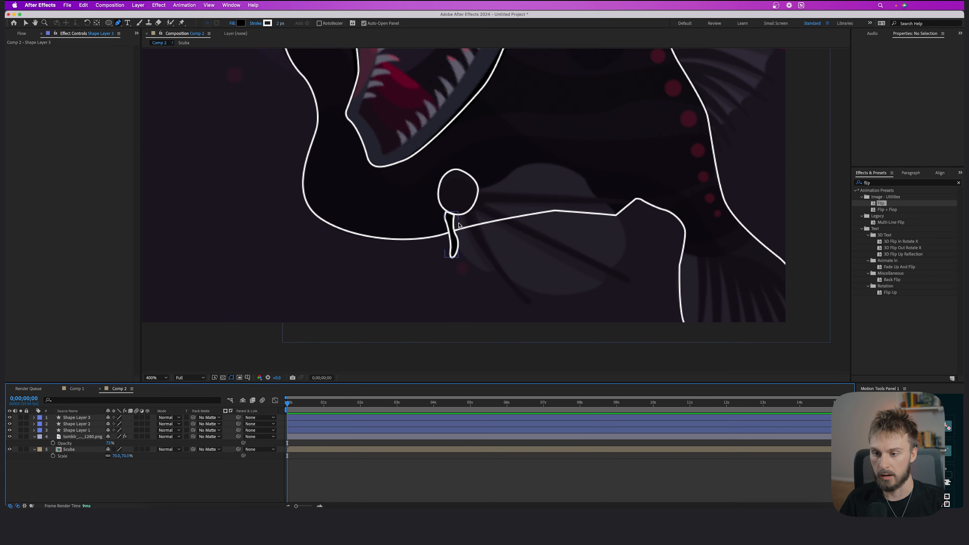
Step: Trace the rounded membrane of the pectoral fin as a black-filled shape extending from the fin's round base
{"action": "scroll", "coordinate": [470, 210], "scroll_direction": "up", "scroll_amount": 1}
{"action": "left_click", "coordinate": [398, 285]}
{"action": "left_click_drag", "start_coordinate": [472, 327], "coordinate": [502, 320]}
{"action": "left_click_drag", "start_coordinate": [472, 326], "coordinate": [346, 216]}
{"action": "left_click_drag", "start_coordinate": [438, 260], "coordinate": [508, 269]}
{"action": "left_click_drag", "start_coordinate": [518, 239], "coordinate": [527, 235]}
{"action": "mouse_move", "coordinate": [494, 213]}
{"action": "left_mouse_down"}
{"action": "mouse_move", "coordinate": [470, 168]}
{"action": "mouse_move", "coordinate": [509, 243]}
{"action": "left_mouse_up"}
{"action": "left_click", "coordinate": [483, 234]}
{"action": "left_click_drag", "start_coordinate": [464, 203], "coordinate": [463, 193]}
{"action": "left_click_drag", "start_coordinate": [395, 170], "coordinate": [374, 169]}
{"action": "left_click_drag", "start_coordinate": [302, 198], "coordinate": [290, 210]}
{"action": "left_click_drag", "start_coordinate": [248, 221], "coordinate": [310, 180]}
Step: Move the membrane layer beneath the fin's round base and short spine, and fill the round base with black (000000)
{"action": "left_click_drag", "start_coordinate": [76, 418], "coordinate": [76, 434]}
{"action": "key", "text": "v"}
{"action": "scroll", "coordinate": [470, 213], "scroll_direction": "down", "scroll_amount": 1}
{"action": "left_click", "coordinate": [324, 153]}
{"action": "left_click", "coordinate": [299, 23]}
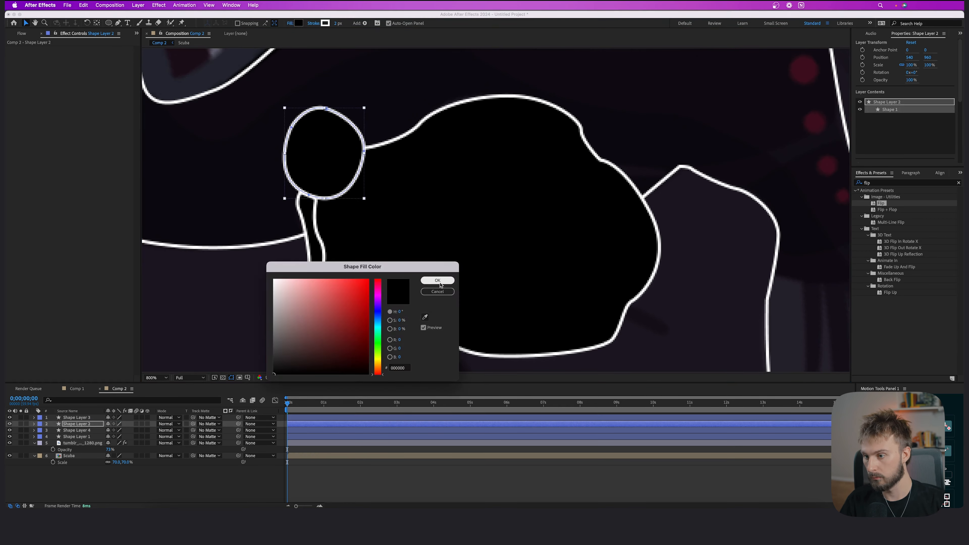
{"action": "left_click", "coordinate": [438, 281]}
{"action": "left_click", "coordinate": [315, 418]}
Step: Hide the round base and membrane layers and trace the lowest long ray of the pectoral fin as a closed shape
{"action": "left_click", "coordinate": [77, 430]}
{"action": "left_click_drag", "start_coordinate": [10, 430], "coordinate": [9, 424]}
{"action": "key", "text": "F2"}
{"action": "key", "text": "g"}
{"action": "left_click_drag", "start_coordinate": [320, 225], "coordinate": [323, 191]}
{"action": "left_click", "coordinate": [320, 189]}
{"action": "left_click", "coordinate": [421, 326]}
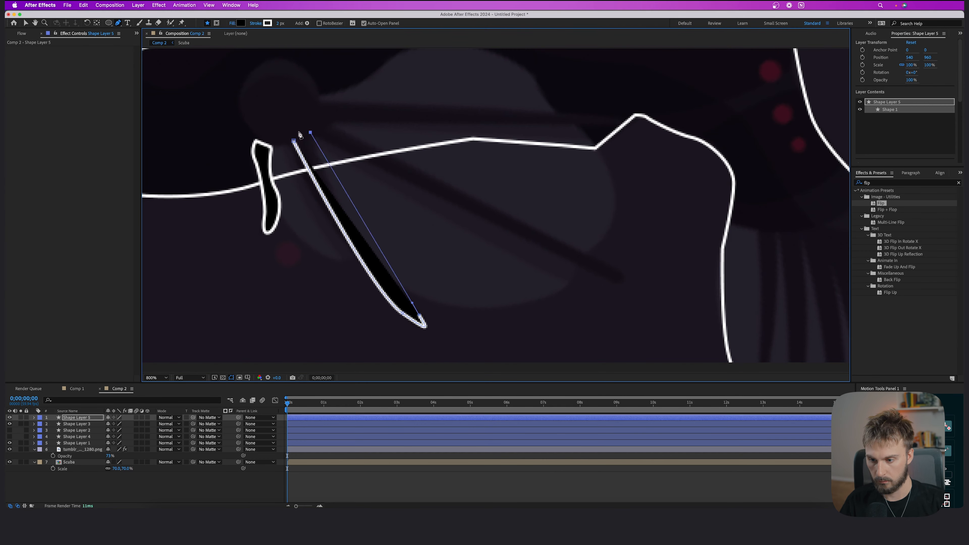
{"action": "left_click", "coordinate": [295, 143]}
Step: Trace the pectoral fin's middle and upper rays as one closed shape joined at the fin base
{"action": "left_click", "coordinate": [297, 183]}
{"action": "left_click_drag", "start_coordinate": [458, 237], "coordinate": [536, 304]}
{"action": "left_click", "coordinate": [389, 236]}
{"action": "left_click_drag", "start_coordinate": [535, 244], "coordinate": [410, 262]}
{"action": "left_click", "coordinate": [550, 259]}
{"action": "left_click", "coordinate": [251, 230]}
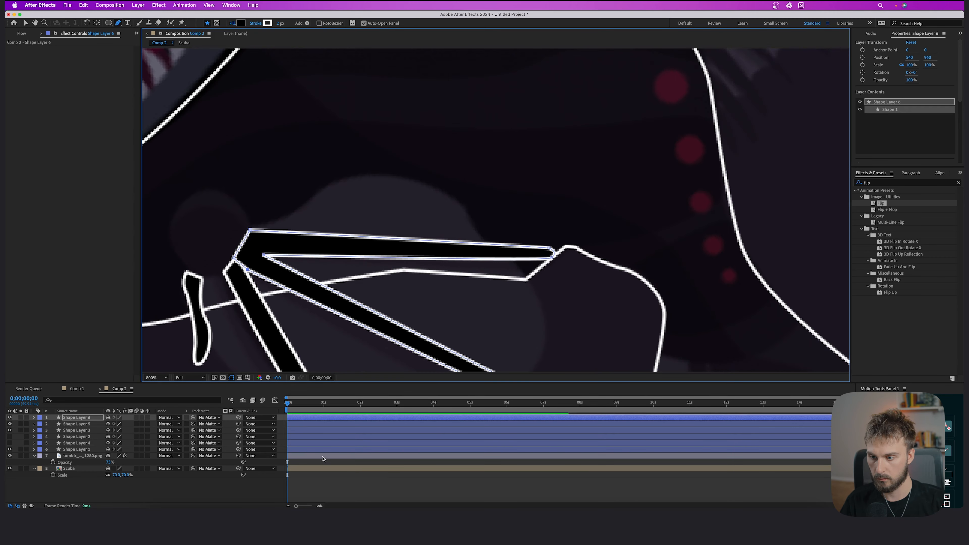
Step: Show the round base and membrane layers again, place the joined rays' layer between them and deselect
{"action": "left_click_drag", "start_coordinate": [10, 437], "coordinate": [9, 443]}
{"action": "scroll", "coordinate": [343, 260], "scroll_direction": "down", "scroll_amount": 2}
{"action": "scroll", "coordinate": [334, 259], "scroll_direction": "up", "scroll_amount": 2}
{"action": "left_click_drag", "start_coordinate": [88, 418], "coordinate": [88, 440]}
{"action": "key", "text": "F2"}
Step: Activate the Pen tool for the fin behind the eye and set the shape fill to None
{"action": "scroll", "coordinate": [399, 205], "scroll_direction": "down", "scroll_amount": 2}
{"action": "left_click_drag", "start_coordinate": [399, 197], "coordinate": [383, 232]}
{"action": "scroll", "coordinate": [375, 256], "scroll_direction": "up", "scroll_amount": 1}
{"action": "key", "text": "space"}
{"action": "left_click_drag", "start_coordinate": [452, 158], "coordinate": [407, 261]}
{"action": "left_click_drag", "start_coordinate": [457, 124], "coordinate": [458, 170]}
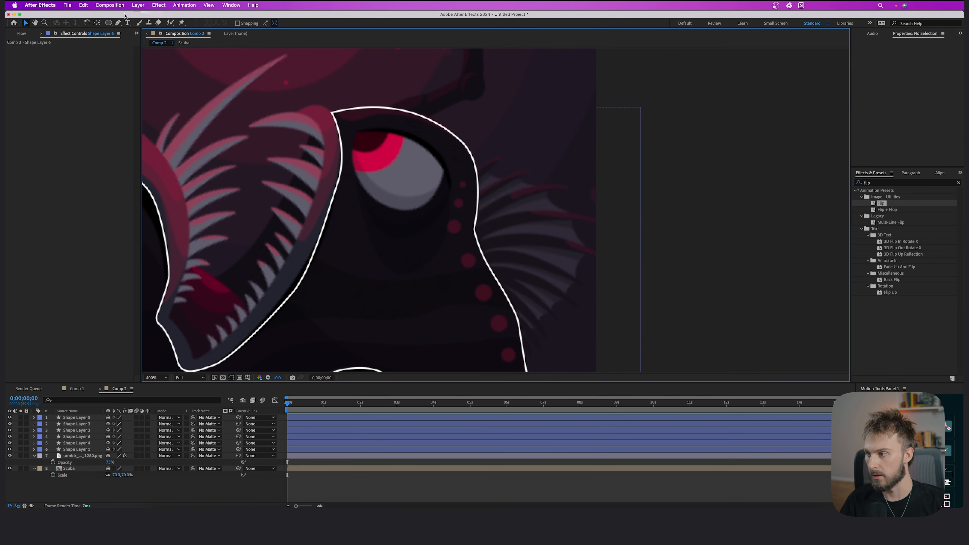
{"action": "left_click", "coordinate": [119, 22]}
{"action": "scroll", "coordinate": [597, 129], "scroll_direction": "up", "scroll_amount": 1}
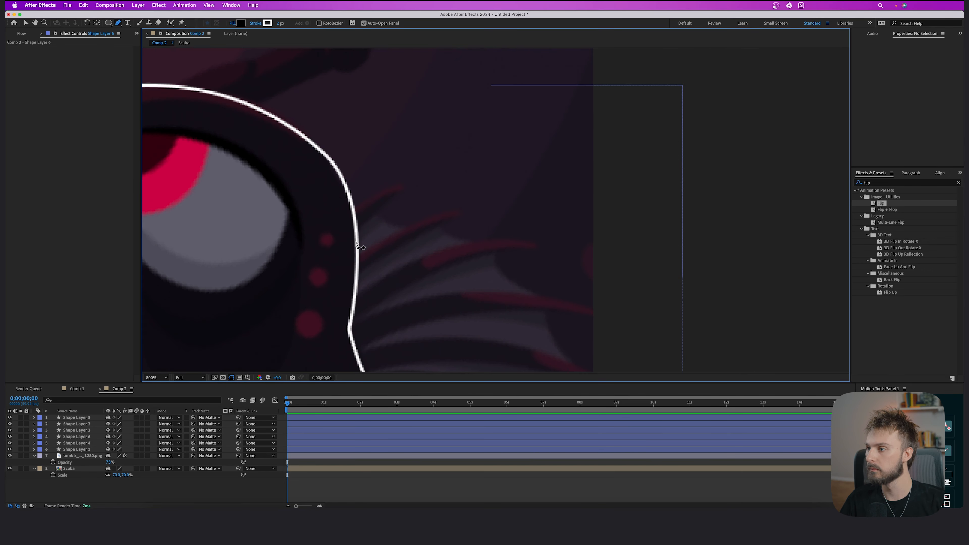
{"action": "left_click", "coordinate": [232, 24]}
{"action": "left_click", "coordinate": [447, 243]}
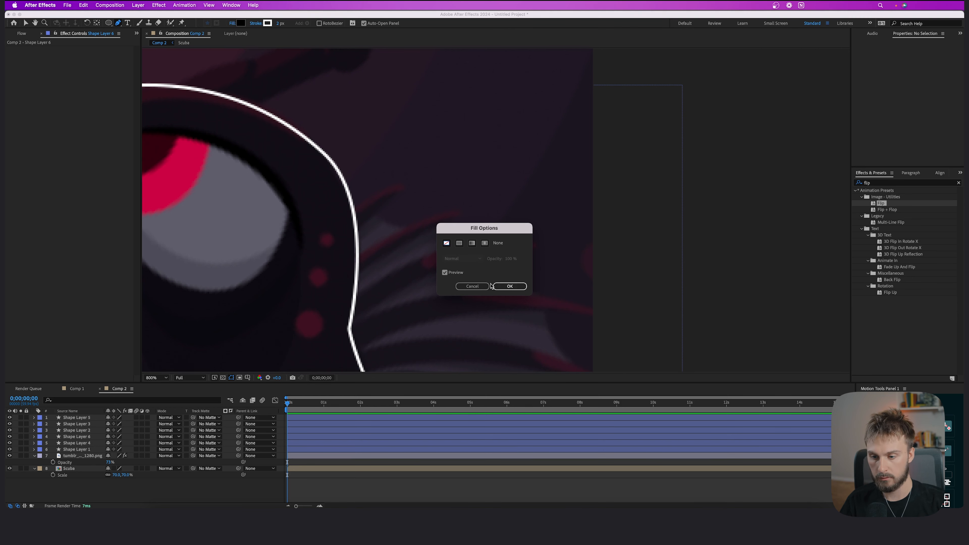
{"action": "left_click", "coordinate": [510, 286]}
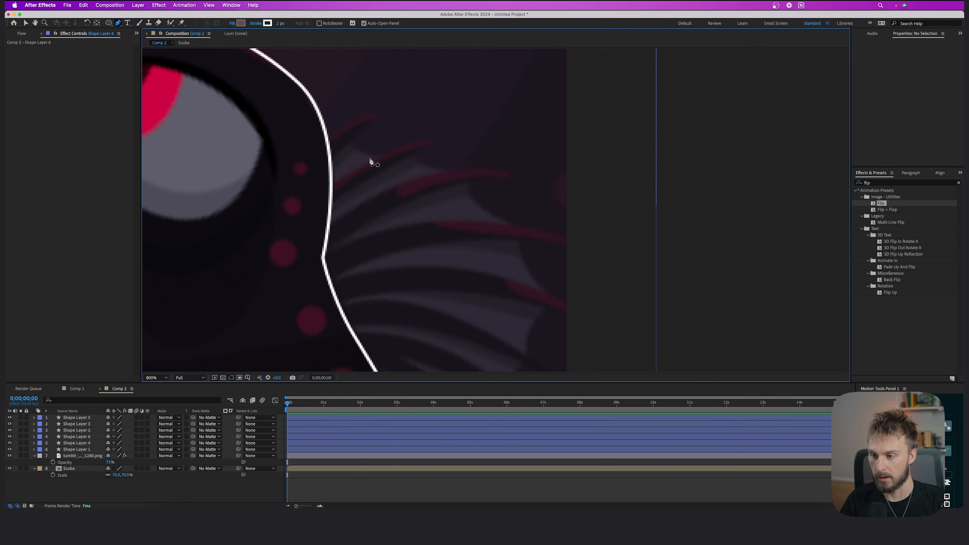
Step: Trace the first two spines at the top of the dorsal fin behind the eye as separate shapes and deselect
{"action": "scroll", "coordinate": [376, 161], "scroll_direction": "up", "scroll_amount": 2}
{"action": "scroll", "coordinate": [428, 191], "scroll_direction": "up", "scroll_amount": 1}
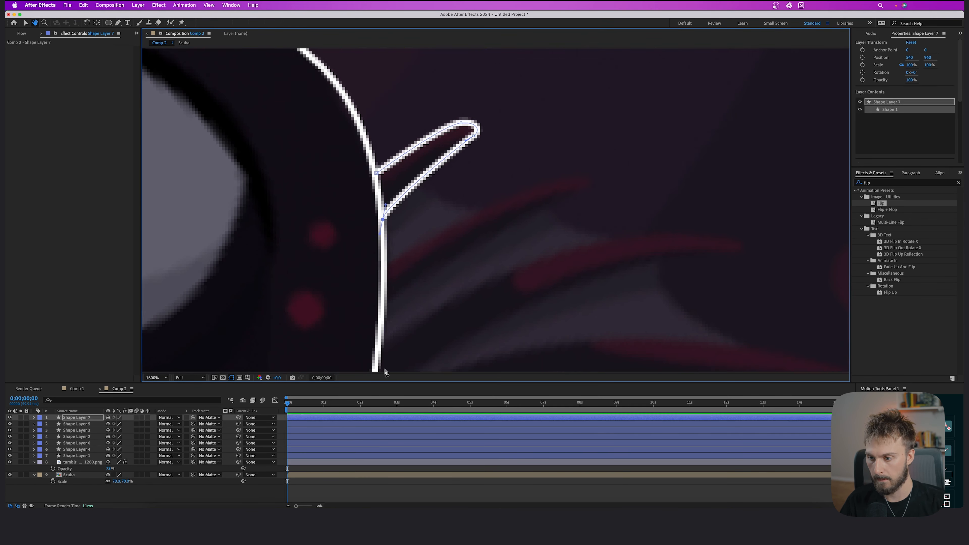
{"action": "left_click", "coordinate": [383, 264]}
{"action": "left_click_drag", "start_coordinate": [567, 177], "coordinate": [604, 175]}
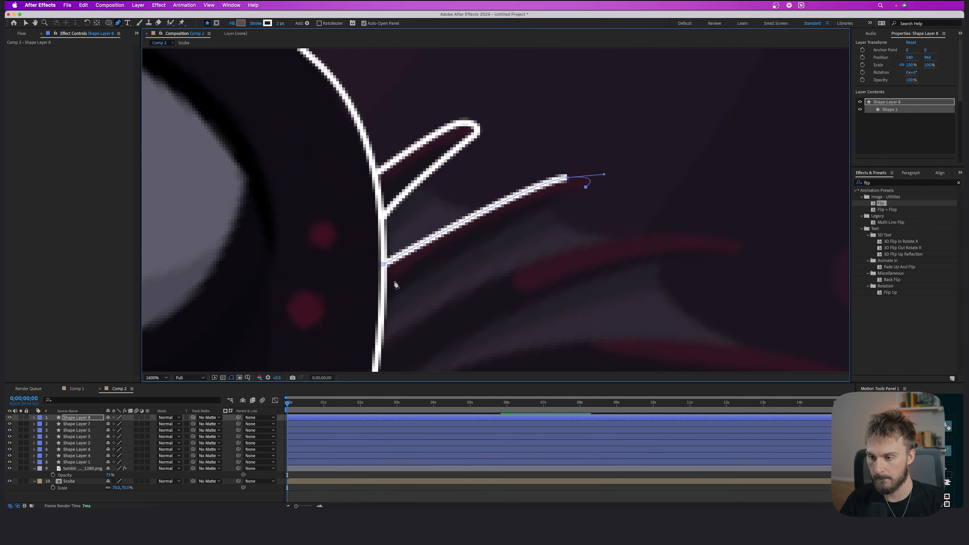
{"action": "left_click", "coordinate": [383, 306]}
{"action": "key", "text": "super+shift+a"}
Step: Trace the dorsal fin's third spine from the body outline out to its tip and back
{"action": "left_click_drag", "start_coordinate": [386, 357], "coordinate": [344, 275]}
{"action": "left_click", "coordinate": [336, 271]}
{"action": "left_click_drag", "start_coordinate": [546, 166], "coordinate": [641, 154]}
{"action": "left_click", "coordinate": [697, 160]}
{"action": "left_click_drag", "start_coordinate": [329, 319], "coordinate": [286, 302]}
Step: Continue the path around the dorsal fin's fourth spine, out to the frame edge and curving back to the body
{"action": "left_click_drag", "start_coordinate": [426, 179], "coordinate": [541, 189]}
{"action": "left_click", "coordinate": [655, 225]}
{"action": "left_click_drag", "start_coordinate": [437, 219], "coordinate": [351, 234]}
{"action": "left_click_drag", "start_coordinate": [351, 234], "coordinate": [510, 138]}
{"action": "left_click_drag", "start_coordinate": [326, 213], "coordinate": [307, 261]}
{"action": "left_click_drag", "start_coordinate": [375, 132], "coordinate": [396, 197]}
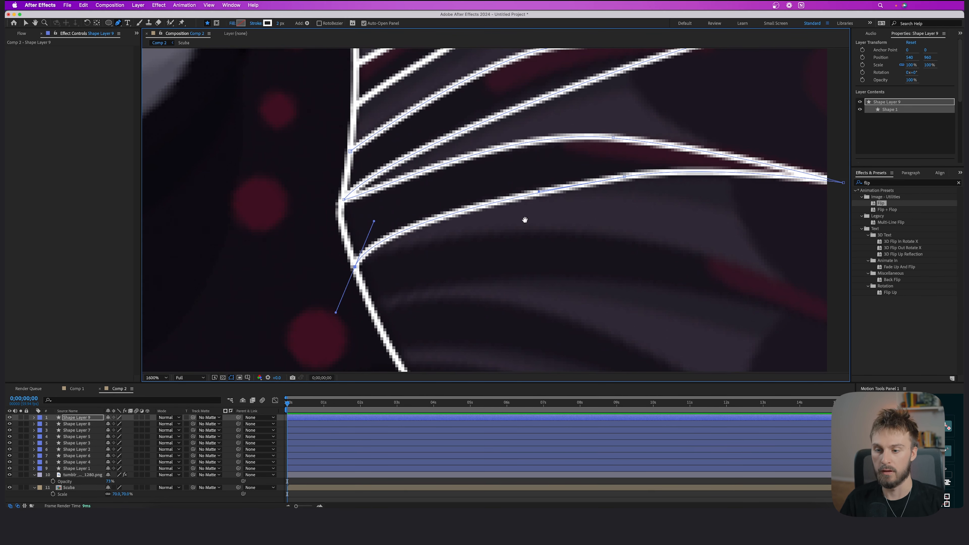
{"action": "left_click_drag", "start_coordinate": [525, 220], "coordinate": [357, 184]}
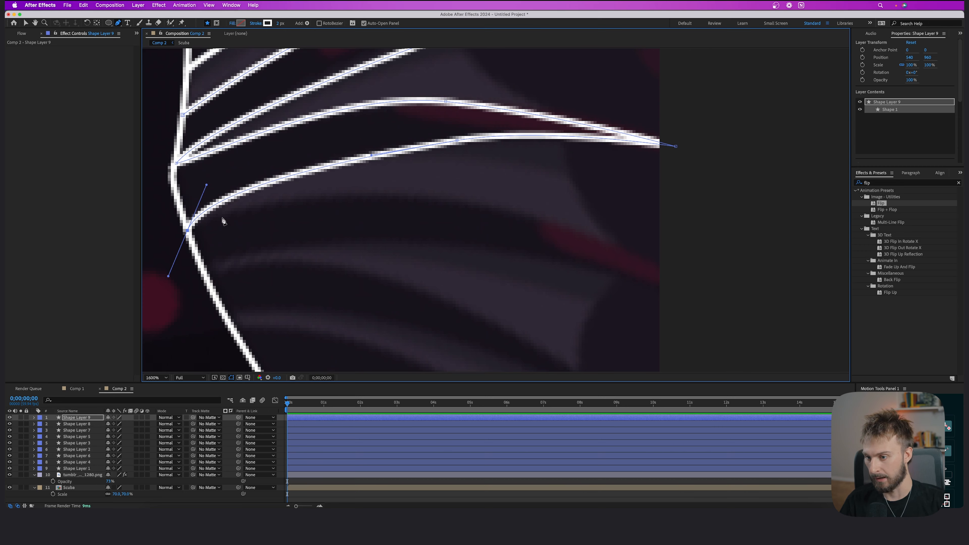
{"action": "left_click_drag", "start_coordinate": [358, 199], "coordinate": [620, 208]}
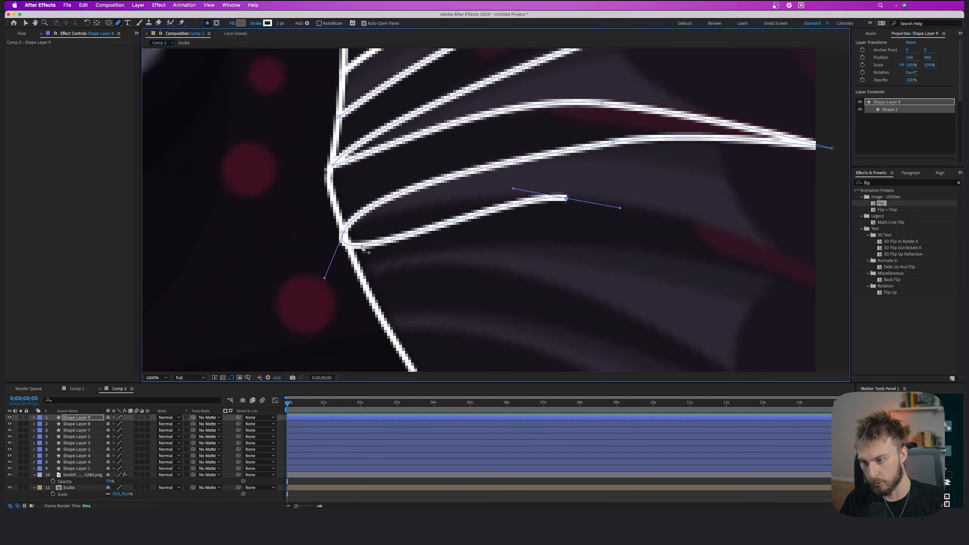
{"action": "key", "text": "super+z"}
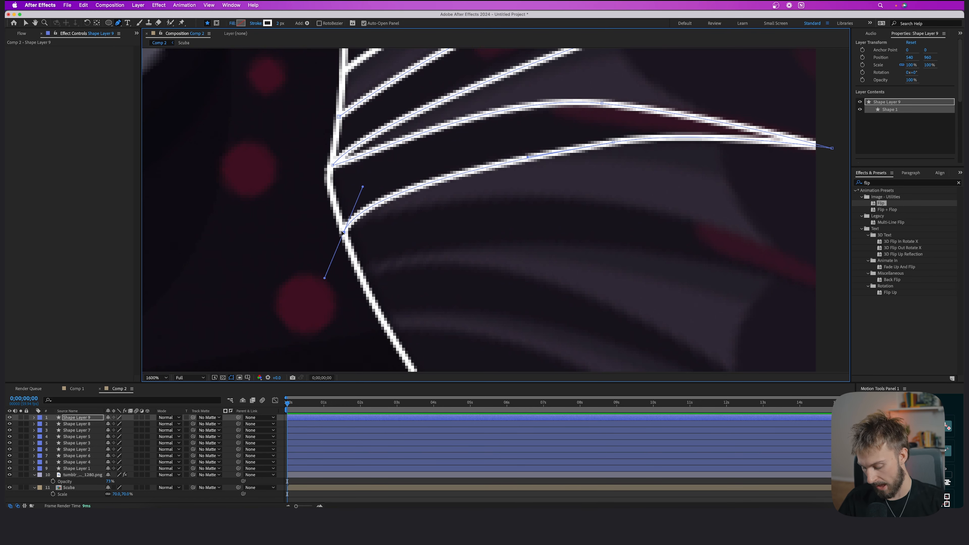
Step: Redirect the anchor's outgoing handle at the body and trace the fifth dorsal spine past the frame edge and back
{"action": "left_click_drag", "start_coordinate": [345, 235], "coordinate": [381, 246]}
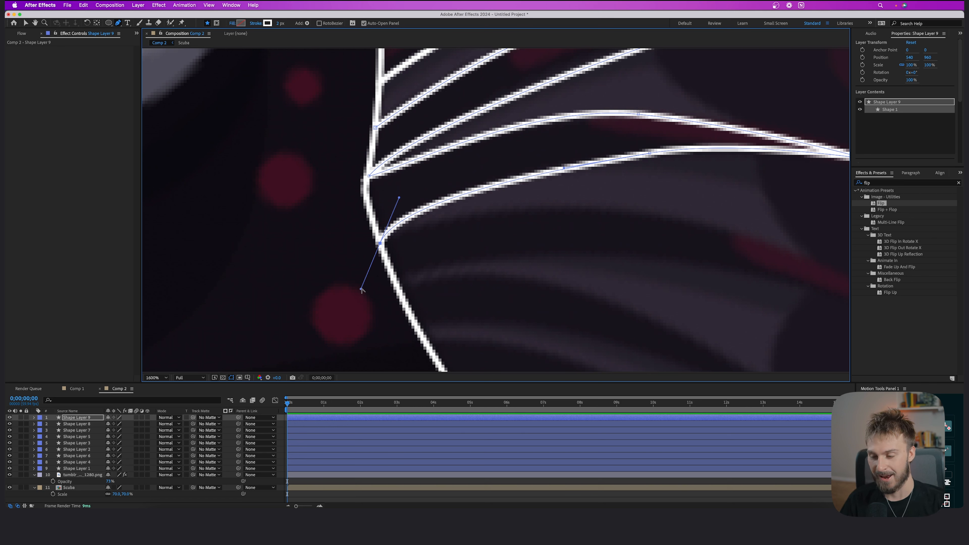
{"action": "left_click_drag", "start_coordinate": [361, 290], "coordinate": [389, 252]}
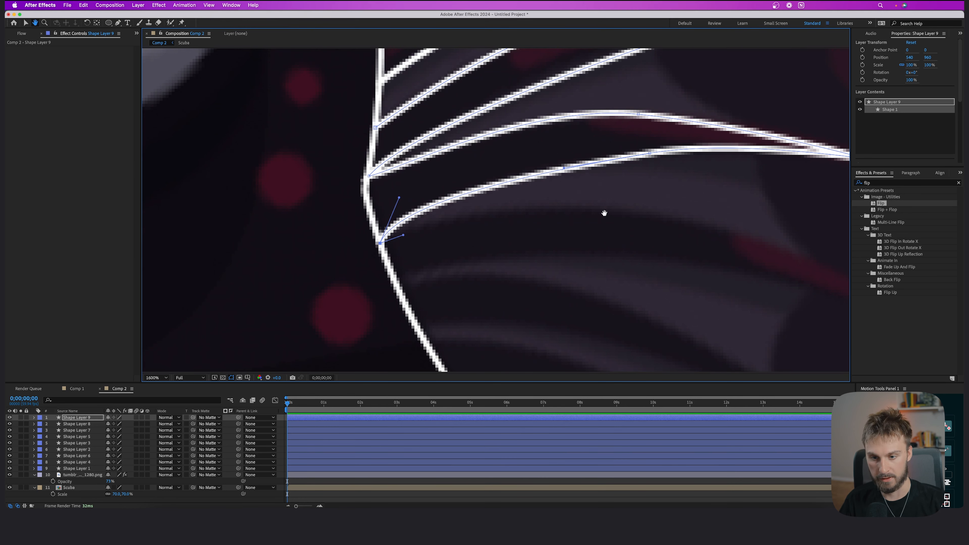
{"action": "scroll", "coordinate": [588, 233], "scroll_direction": "right", "scroll_amount": 5}
{"action": "mouse_move", "coordinate": [656, 283]}
{"action": "left_mouse_down"}
{"action": "mouse_move", "coordinate": [782, 377]}
{"action": "mouse_move", "coordinate": [814, 363]}
{"action": "mouse_move", "coordinate": [827, 377]}
{"action": "mouse_move", "coordinate": [823, 350]}
{"action": "left_mouse_up"}
{"action": "scroll", "coordinate": [783, 378], "scroll_direction": "down", "scroll_amount": 2}
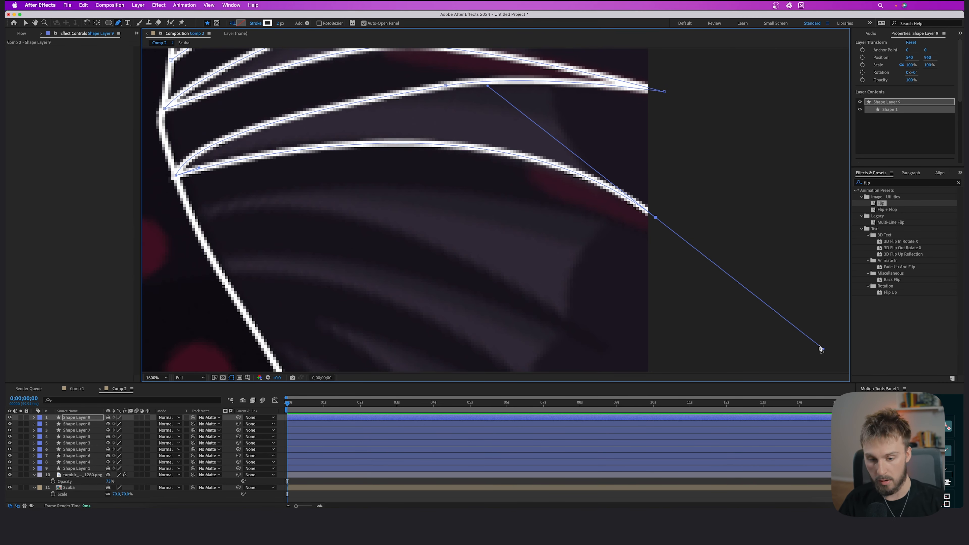
{"action": "left_click_drag", "start_coordinate": [823, 351], "coordinate": [436, 187]}
{"action": "scroll", "coordinate": [434, 187], "scroll_direction": "left", "scroll_amount": 5}
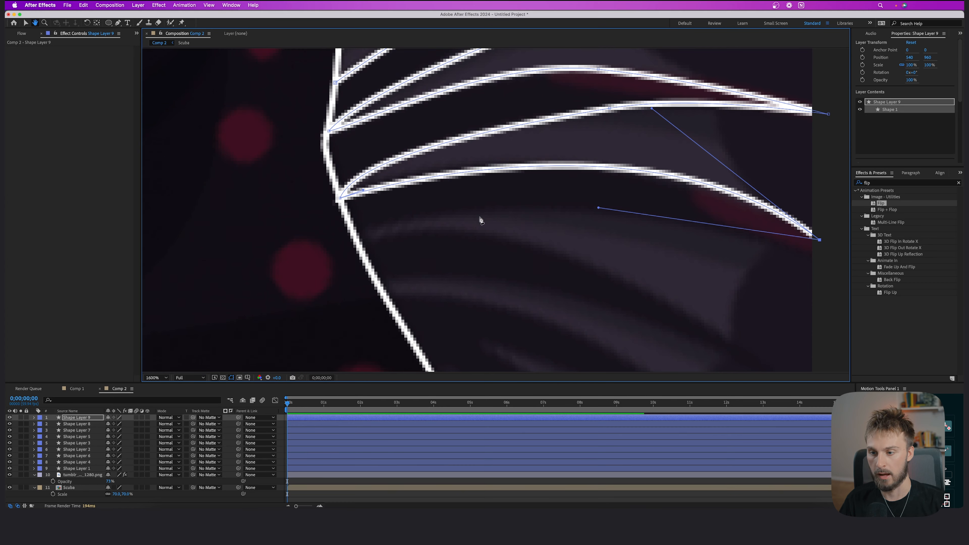
{"action": "left_click", "coordinate": [352, 233]}
{"action": "left_click_drag", "start_coordinate": [350, 236], "coordinate": [485, 177]}
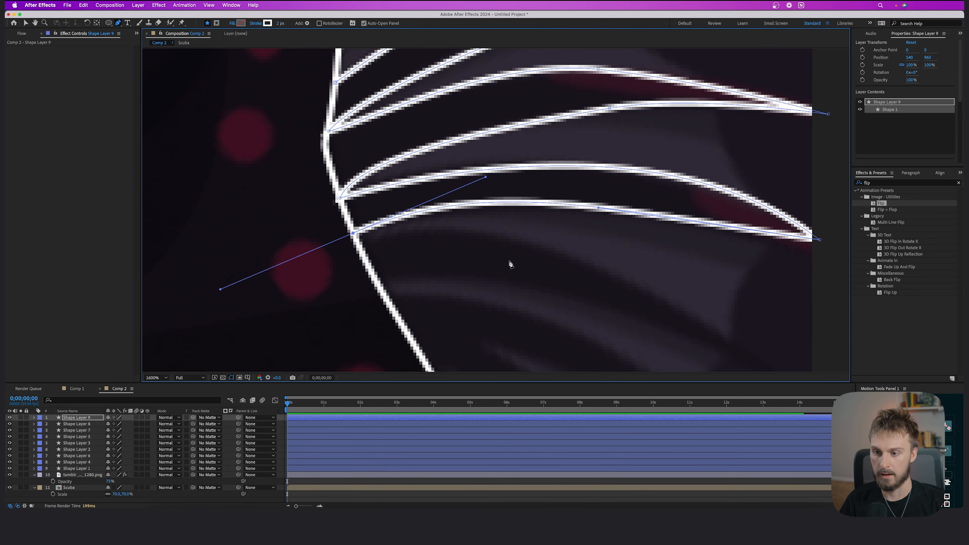
Step: Trace the anglerfish's eyeball as a closed outline, including the slanted upper lid edge, and deselect it
{"action": "scroll", "coordinate": [513, 264], "scroll_direction": "down", "scroll_amount": 5}
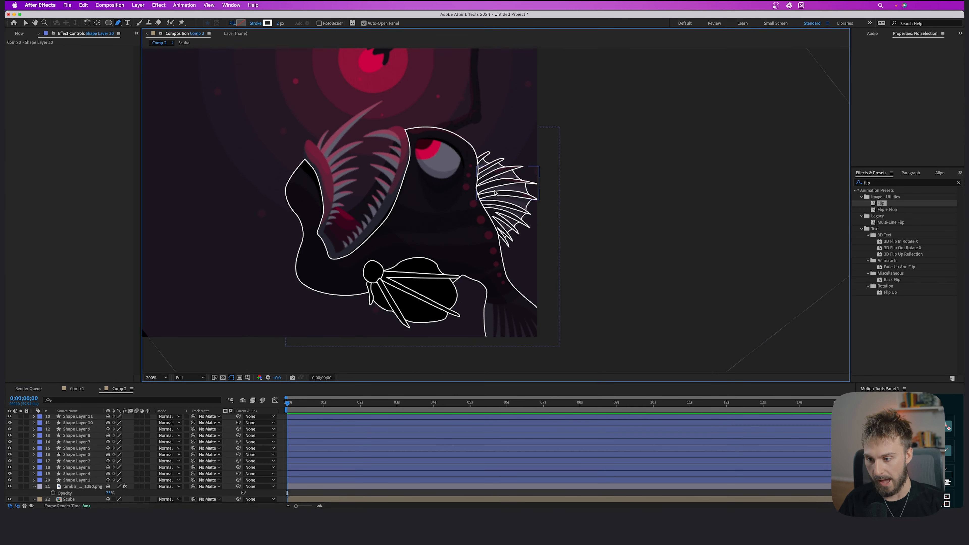
{"action": "scroll", "coordinate": [441, 155], "scroll_direction": "up", "scroll_amount": 2}
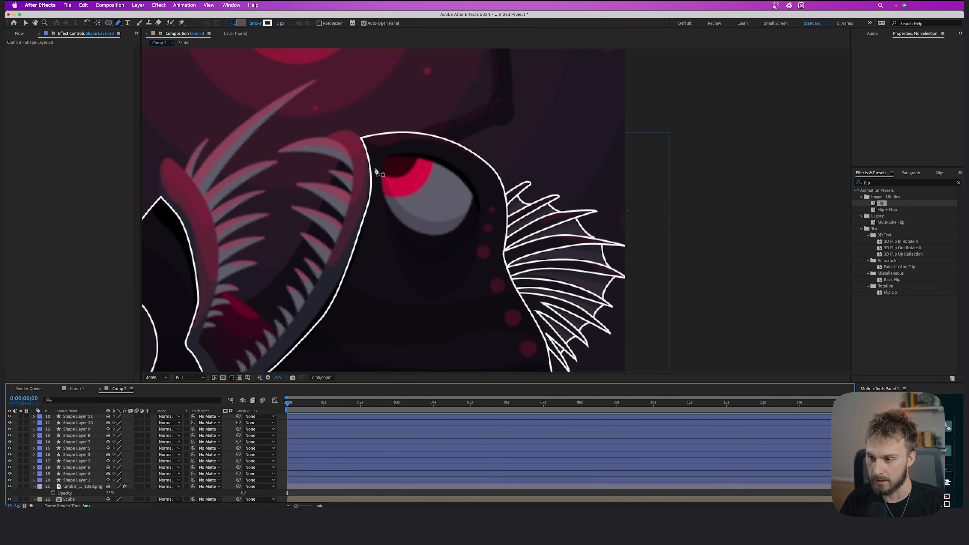
{"action": "scroll", "coordinate": [380, 172], "scroll_direction": "up", "scroll_amount": 4}
{"action": "left_click", "coordinate": [361, 158]}
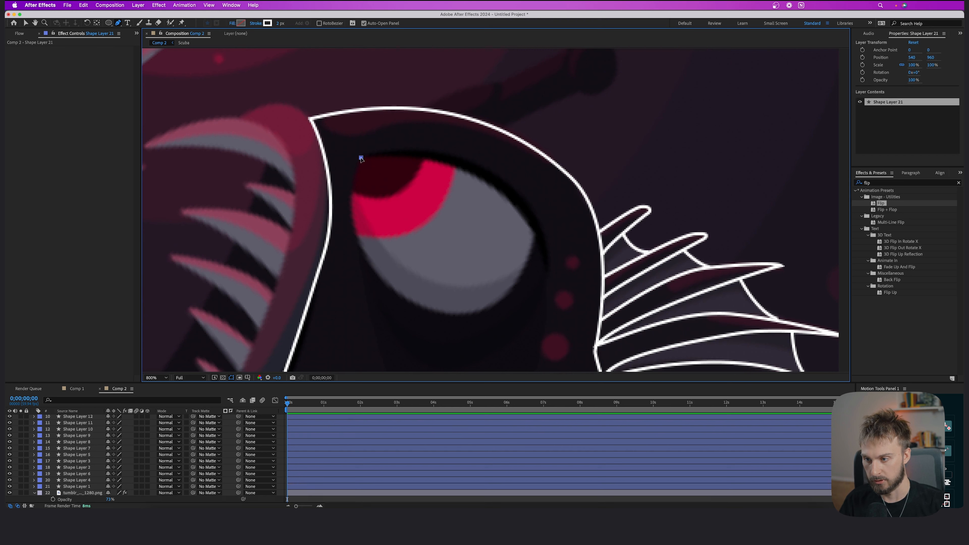
{"action": "left_click_drag", "start_coordinate": [393, 292], "coordinate": [441, 327]}
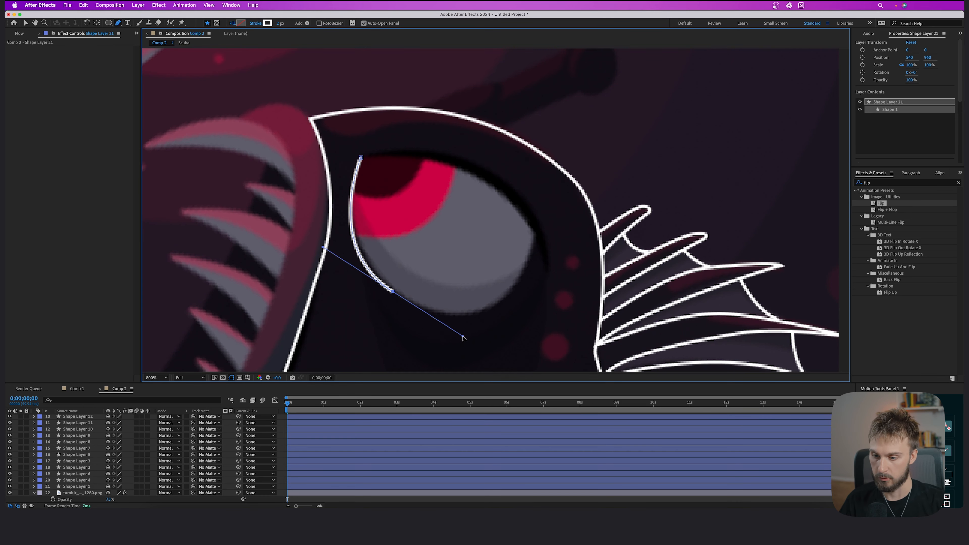
{"action": "left_click_drag", "start_coordinate": [533, 236], "coordinate": [486, 176]}
{"action": "left_click_drag", "start_coordinate": [460, 168], "coordinate": [405, 151]}
{"action": "key", "text": "super+z"}
{"action": "left_click_drag", "start_coordinate": [461, 169], "coordinate": [406, 147]}
{"action": "left_click", "coordinate": [362, 158]}
{"action": "left_click", "coordinate": [391, 499]}
Step: Draw the pupil's lower edge as an open curve across the eye up to the lid, and deselect it
{"action": "scroll", "coordinate": [392, 201], "scroll_direction": "up", "scroll_amount": 3}
{"action": "left_click", "coordinate": [317, 183]}
{"action": "left_click_drag", "start_coordinate": [402, 180], "coordinate": [428, 160]}
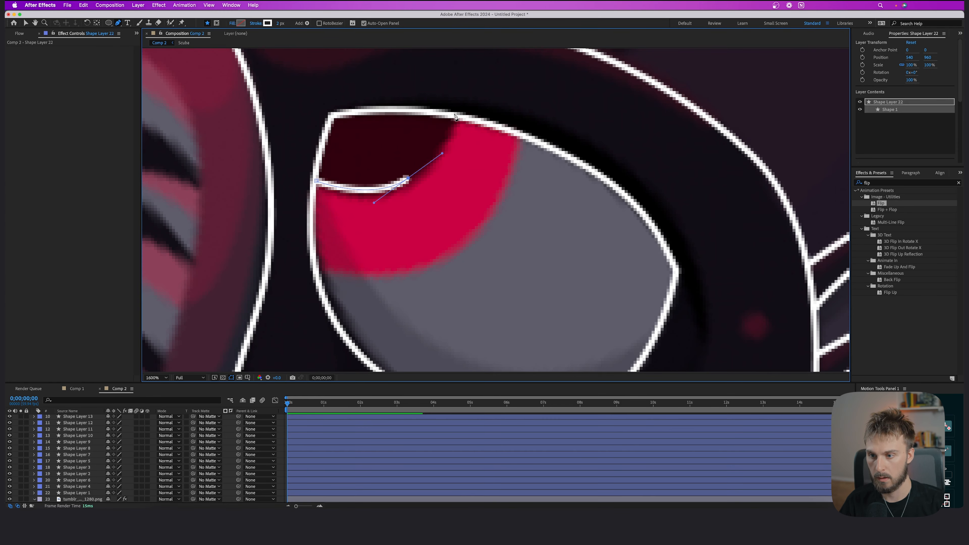
{"action": "left_click", "coordinate": [451, 119]}
{"action": "scroll", "coordinate": [391, 489], "scroll_direction": "down", "scroll_amount": 1}
{"action": "left_click", "coordinate": [391, 501]}
Step: Draw the red iris's outer edge as an open curve from the eye's side up to the lid, and deselect it
{"action": "left_click", "coordinate": [316, 275]}
{"action": "left_click_drag", "start_coordinate": [462, 250], "coordinate": [493, 215]}
{"action": "left_click", "coordinate": [520, 133]}
{"action": "key", "text": "F2"}
{"action": "scroll", "coordinate": [436, 224], "scroll_direction": "down", "scroll_amount": 3}
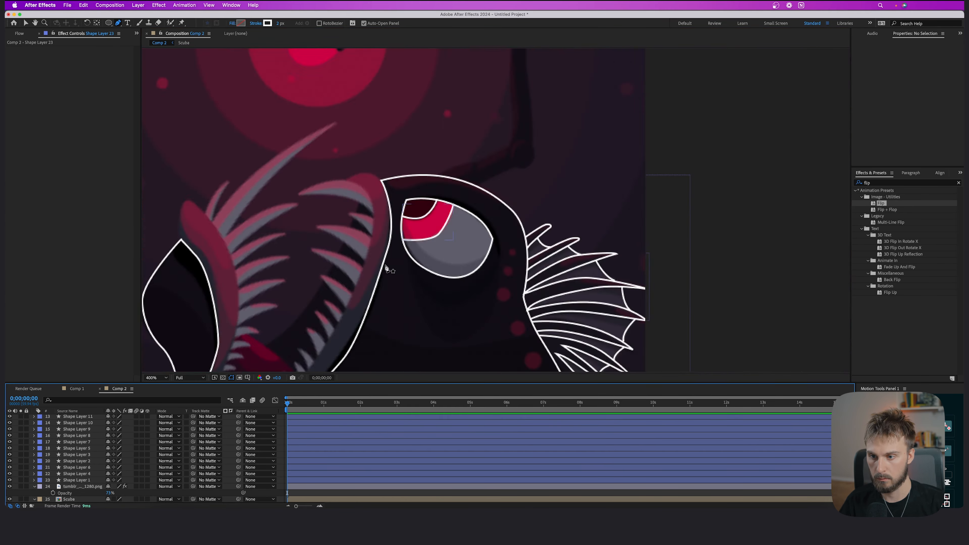
{"action": "scroll", "coordinate": [474, 111], "scroll_direction": "up", "scroll_amount": 1}
{"action": "left_click_drag", "start_coordinate": [474, 111], "coordinate": [470, 197]}
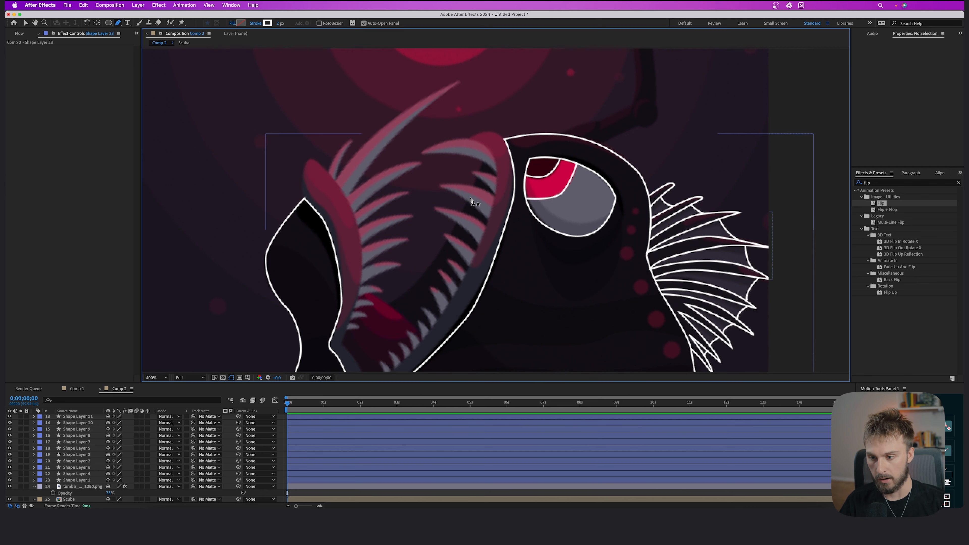
Step: Trace the inner edge of the anglerfish's open mouth along both gums as a shape outline
{"action": "scroll", "coordinate": [526, 218], "scroll_direction": "down", "scroll_amount": 2}
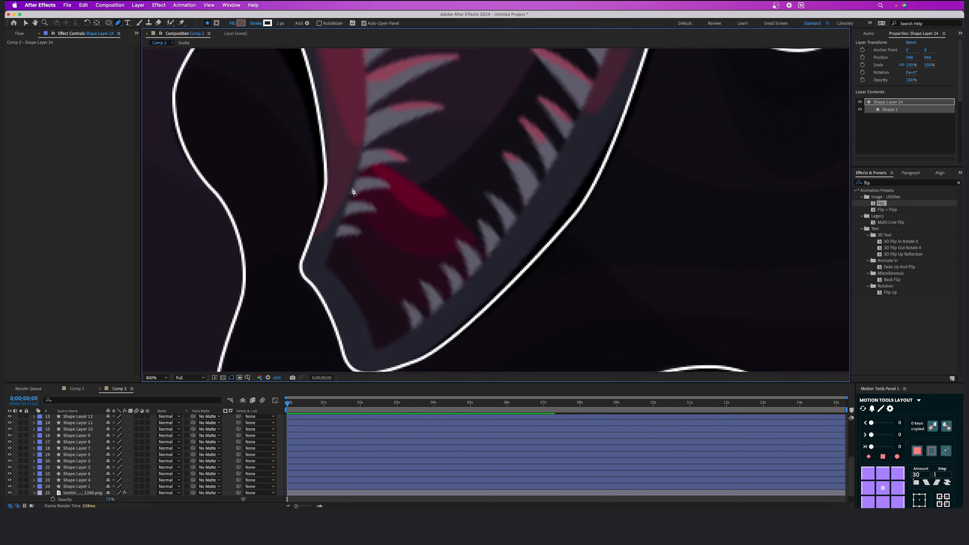
{"action": "left_click_drag", "start_coordinate": [352, 190], "coordinate": [381, 214]}
{"action": "left_click", "coordinate": [352, 291]}
{"action": "left_click_drag", "start_coordinate": [387, 339], "coordinate": [370, 276]}
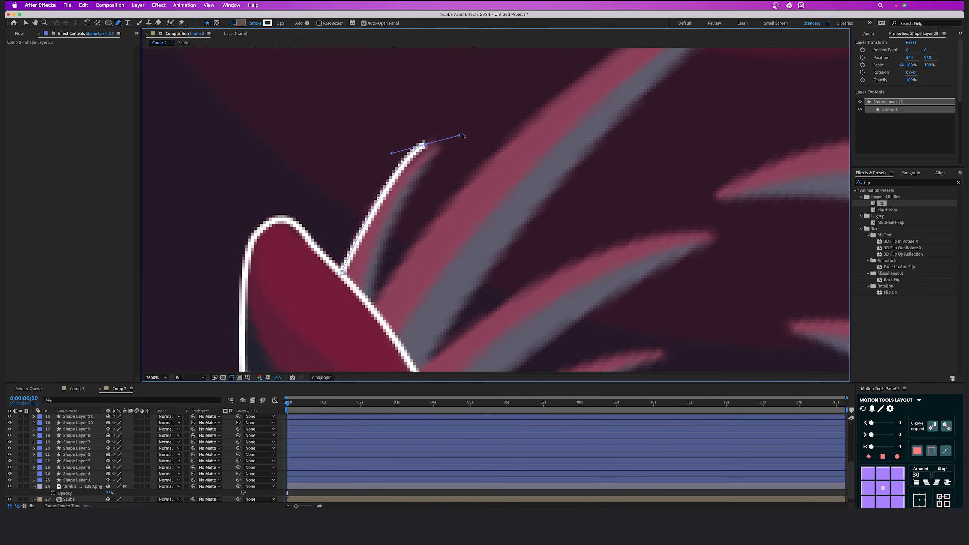
Step: Trace the curved, pointed teeth along the fish's front jaw, running each outline from the gum to the tip and back
{"action": "left_click_drag", "start_coordinate": [572, 89], "coordinate": [647, 82]}
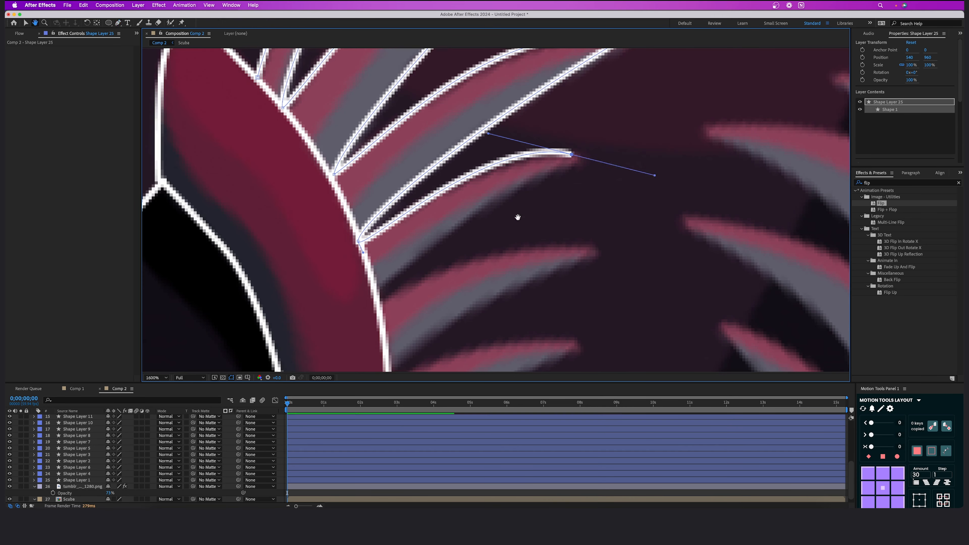
{"action": "left_click_drag", "start_coordinate": [556, 209], "coordinate": [614, 237]}
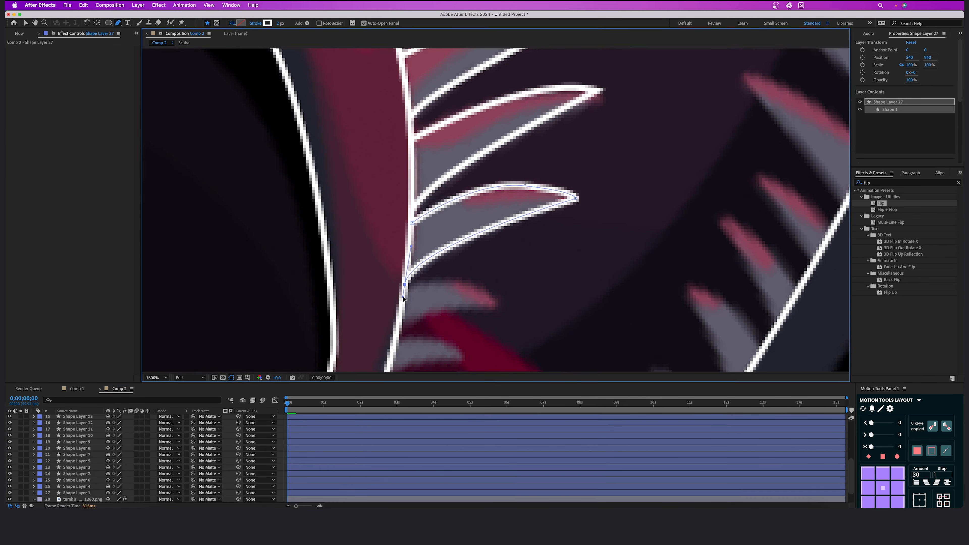
{"action": "left_click", "coordinate": [471, 284]}
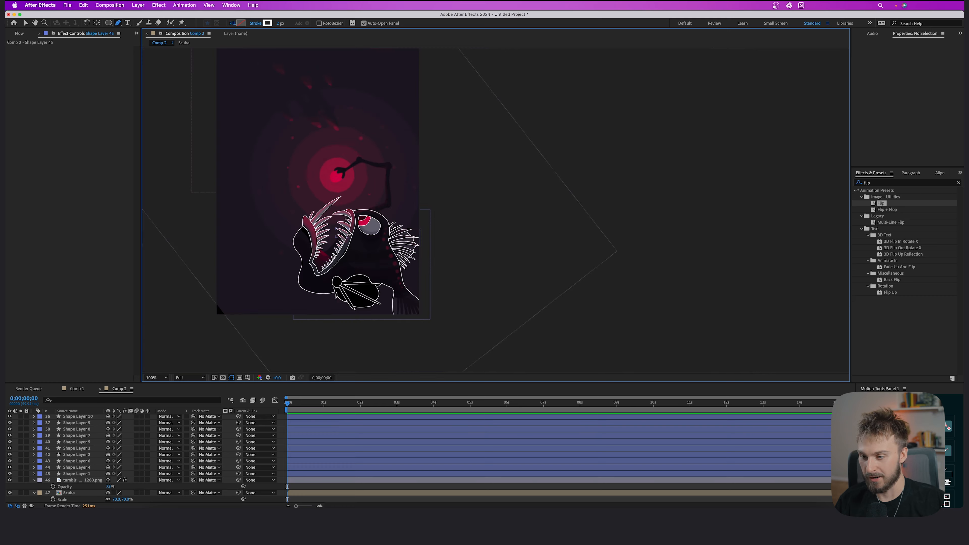
Step: Delete the reference image layer beneath the traced fish outlines
{"action": "left_click_drag", "start_coordinate": [365, 200], "coordinate": [434, 255]}
{"action": "key", "text": "g"}
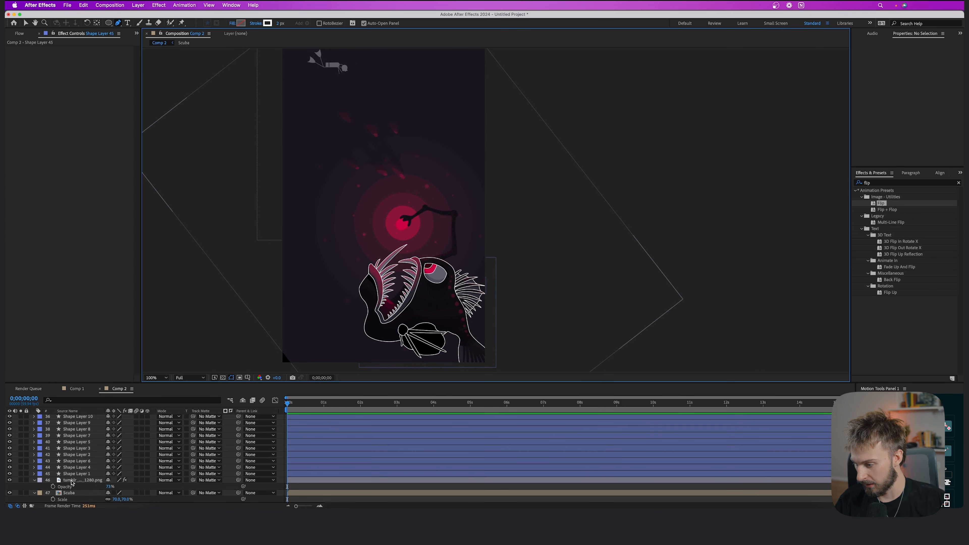
{"action": "left_click", "coordinate": [78, 481]}
{"action": "key", "text": "Delete"}
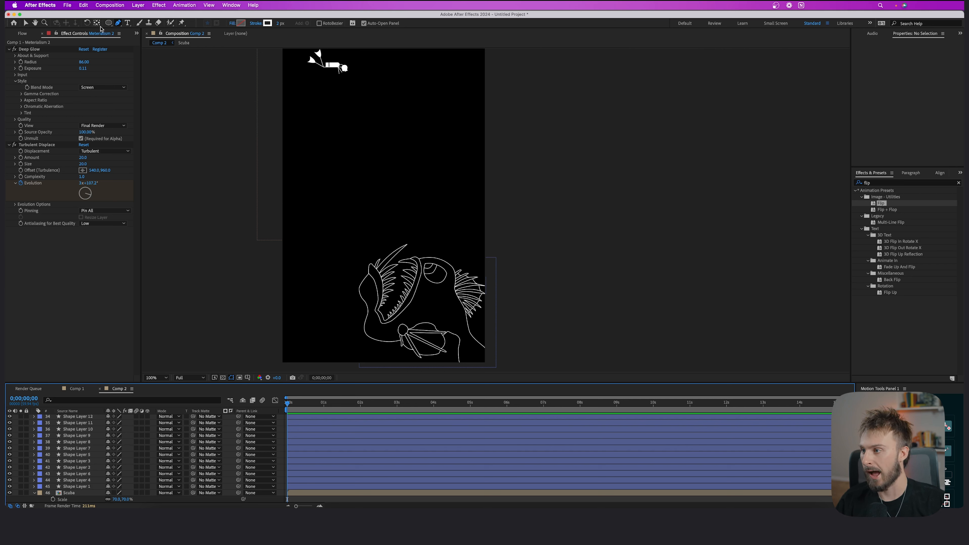
Step: Draw a small circle with the Ellipse tool in the empty space between the diver and the anglerfish
{"action": "left_click", "coordinate": [108, 23]}
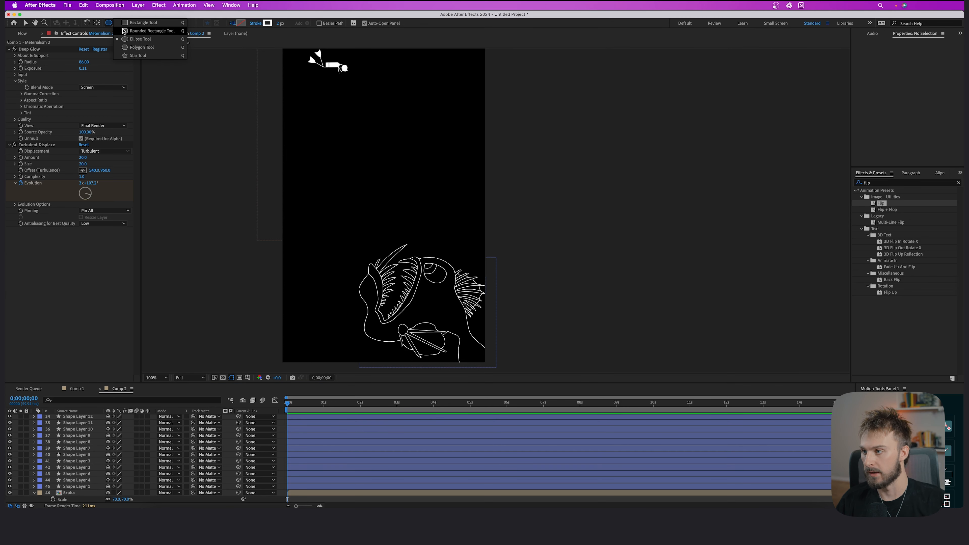
{"action": "left_click", "coordinate": [131, 39]}
{"action": "mouse_move", "coordinate": [364, 138]}
{"action": "left_mouse_down"}
{"action": "mouse_move", "coordinate": [392, 166]}
{"action": "mouse_move", "coordinate": [382, 157]}
{"action": "left_mouse_up"}
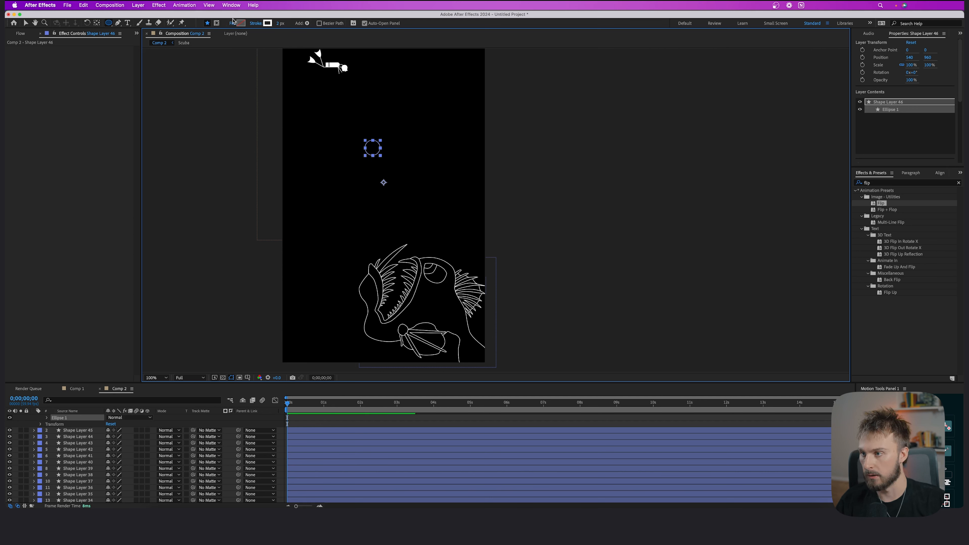
Step: Set the circle's stroke to none and its fill colour to white, FFFFFF
{"action": "left_click", "coordinate": [260, 24]}
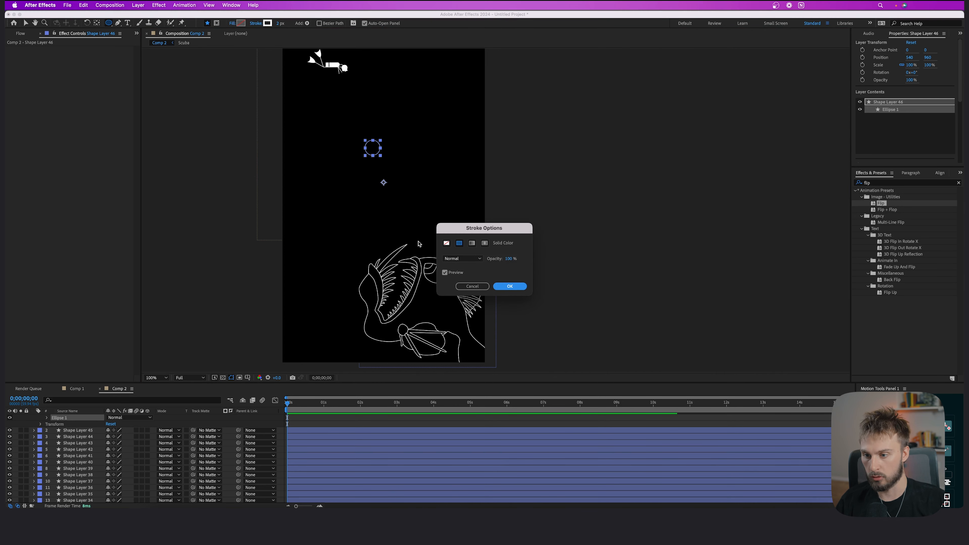
{"action": "left_click", "coordinate": [446, 243]}
{"action": "left_click", "coordinate": [510, 286]}
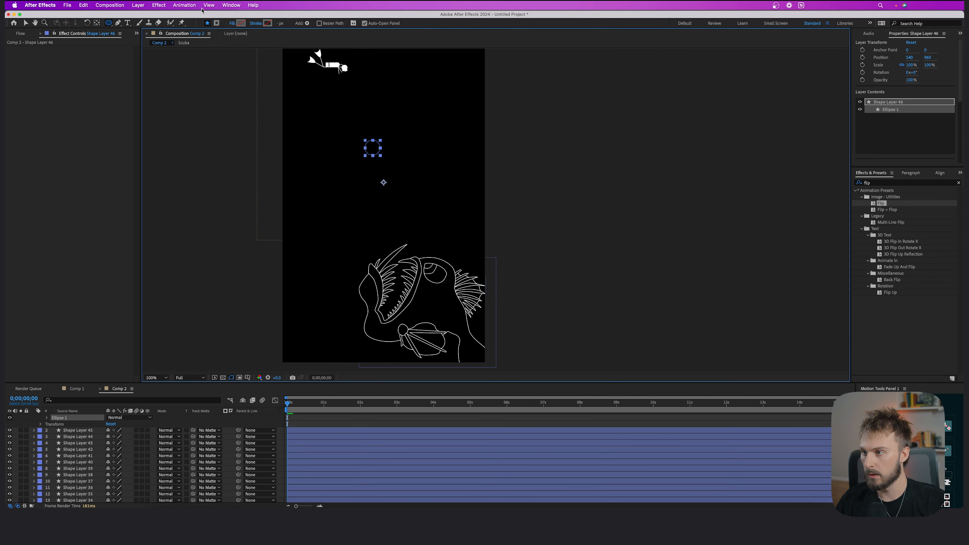
{"action": "left_click", "coordinate": [241, 23]}
{"action": "type", "text": "ffffff"}
{"action": "key", "text": "Return"}
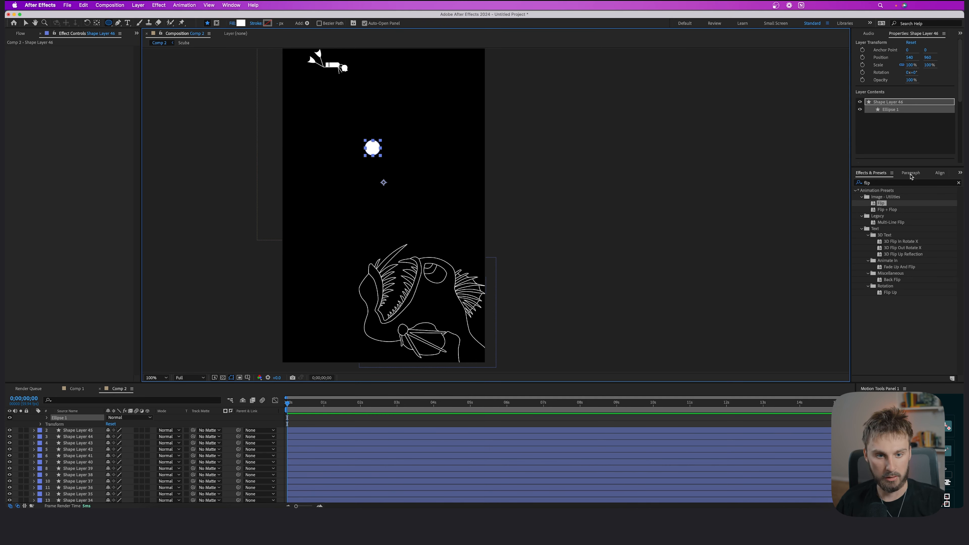
Step: Centre the white circle horizontally and vertically in the composition with the Align tools
{"action": "left_click", "coordinate": [961, 174]}
{"action": "left_click", "coordinate": [932, 199]}
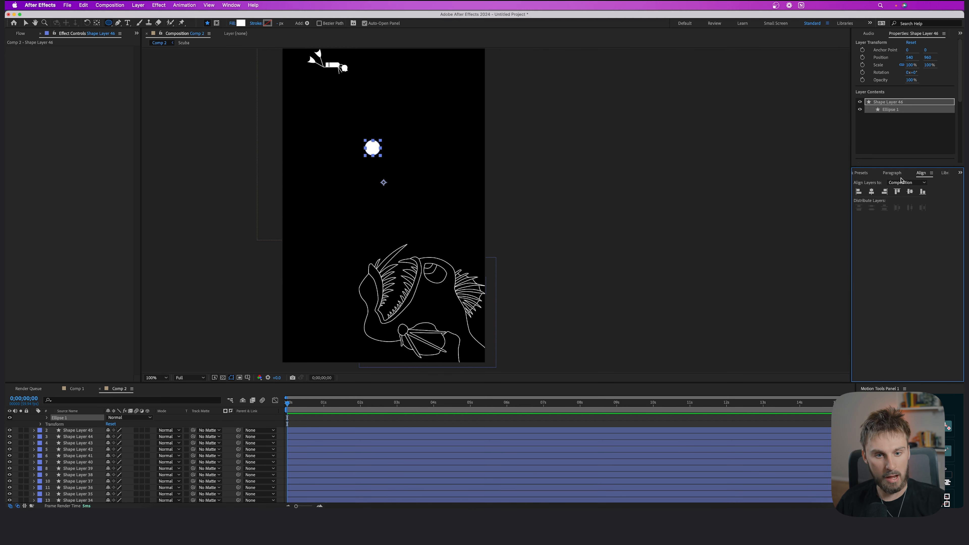
{"action": "left_click", "coordinate": [231, 6]}
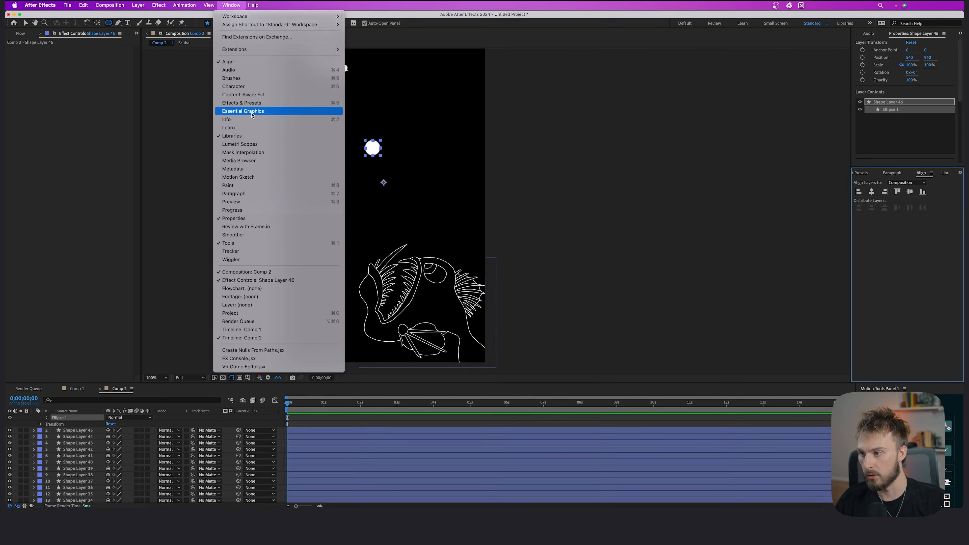
{"action": "left_click", "coordinate": [248, 62]}
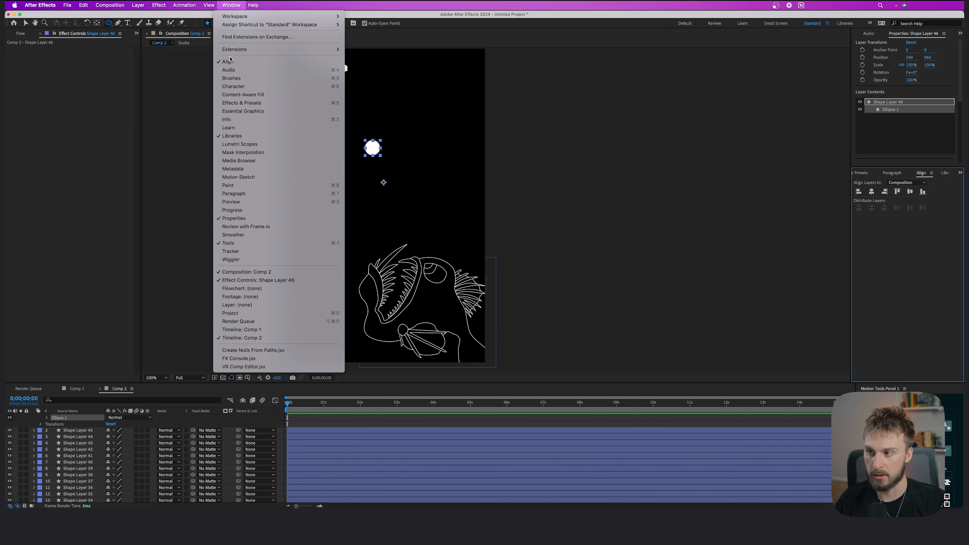
{"action": "left_click", "coordinate": [872, 191]}
{"action": "left_click", "coordinate": [911, 192]}
{"action": "key", "text": "v"}
Step: Draw the lure's stalk as a curve from the fish's head up to the circle, with no fill and a 2 px white stroke
{"action": "scroll", "coordinate": [422, 191], "scroll_direction": "up", "scroll_amount": 2}
{"action": "key", "text": "g"}
{"action": "left_click", "coordinate": [435, 243]}
{"action": "left_click_drag", "start_coordinate": [440, 200], "coordinate": [438, 189]}
{"action": "left_click_drag", "start_coordinate": [385, 175], "coordinate": [364, 189]}
{"action": "left_click", "coordinate": [232, 23]}
{"action": "left_click", "coordinate": [448, 245]}
{"action": "left_click", "coordinate": [510, 286]}
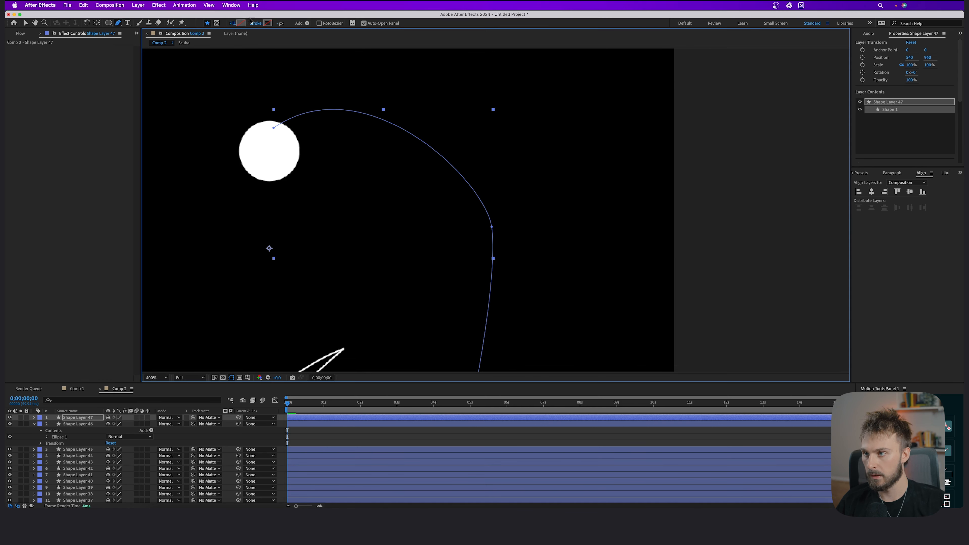
{"action": "left_click", "coordinate": [281, 23]}
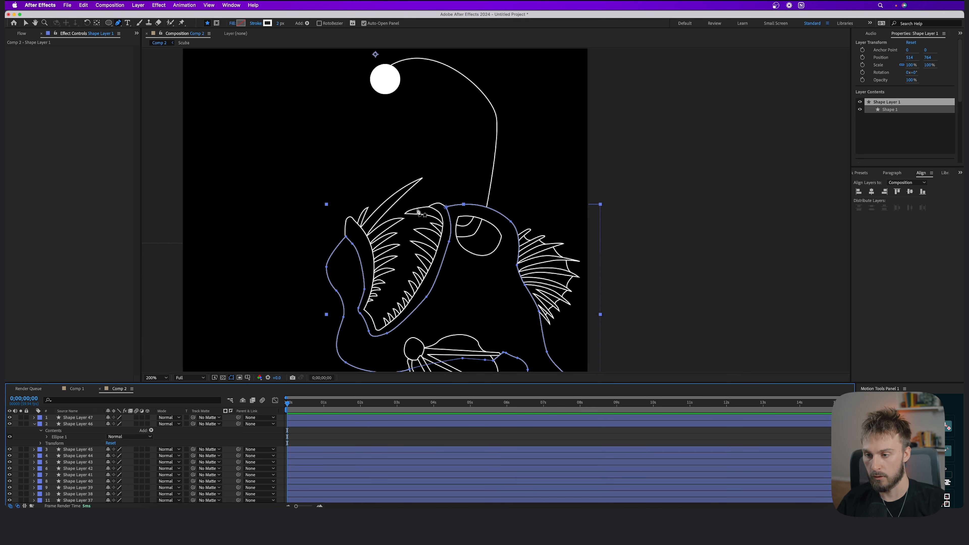
{"action": "scroll", "coordinate": [418, 212], "scroll_direction": "down", "scroll_amount": 1}
{"action": "scroll", "coordinate": [319, 462], "scroll_direction": "down", "scroll_amount": 6}
{"action": "scroll", "coordinate": [320, 461], "scroll_direction": "up", "scroll_amount": 6}
{"action": "key", "text": "super+a"}
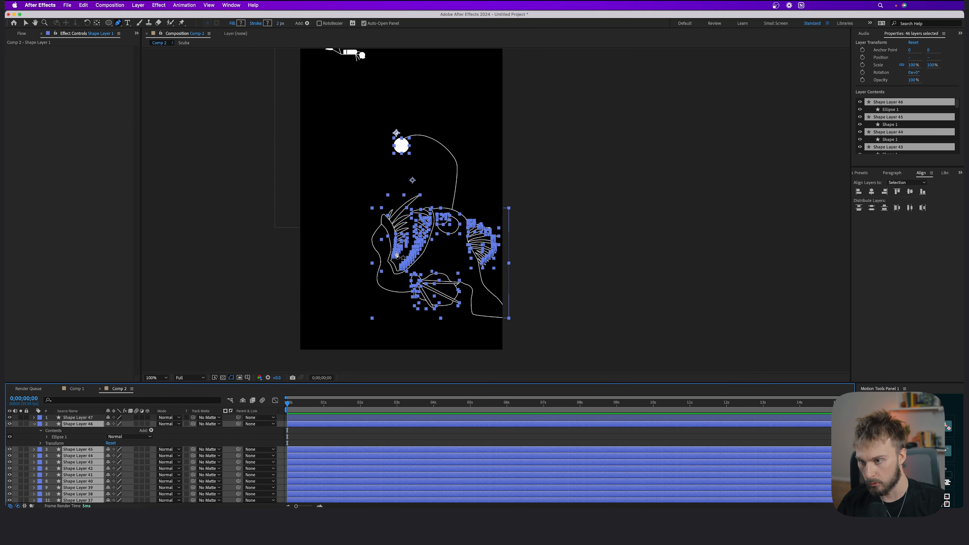
Step: Move the stalk's layer below the circle's layer and select it together with all the fish outline layers
{"action": "left_click_drag", "start_coordinate": [82, 417], "coordinate": [83, 445]}
{"action": "left_click", "coordinate": [86, 418]}
{"action": "left_click", "coordinate": [78, 443]}
{"action": "scroll", "coordinate": [309, 462], "scroll_direction": "down", "scroll_amount": 10}
{"action": "left_click", "coordinate": [310, 487], "text": "shift"}
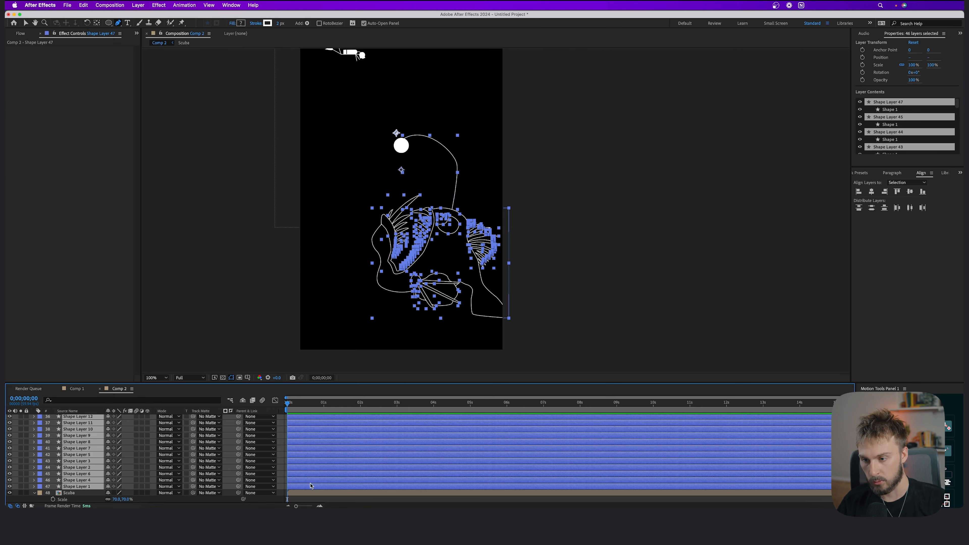
Step: Set the stroke colour of the selected fish and stalk outlines to pinkish red, FE2E61
{"action": "scroll", "coordinate": [440, 262], "scroll_direction": "up", "scroll_amount": 1}
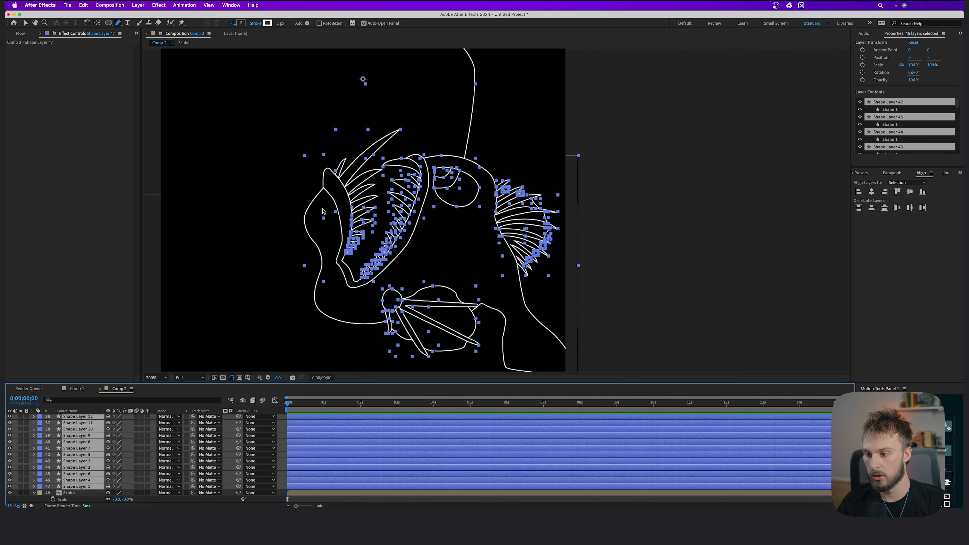
{"action": "scroll", "coordinate": [322, 200], "scroll_direction": "up", "scroll_amount": 1}
{"action": "scroll", "coordinate": [332, 233], "scroll_direction": "down", "scroll_amount": 1}
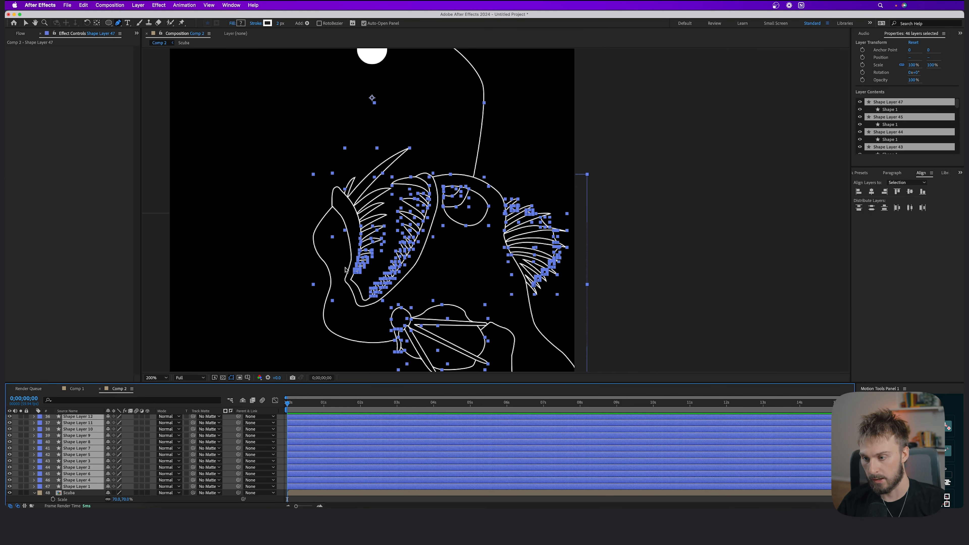
{"action": "left_click", "coordinate": [267, 24]}
{"action": "left_click_drag", "start_coordinate": [380, 298], "coordinate": [380, 276]}
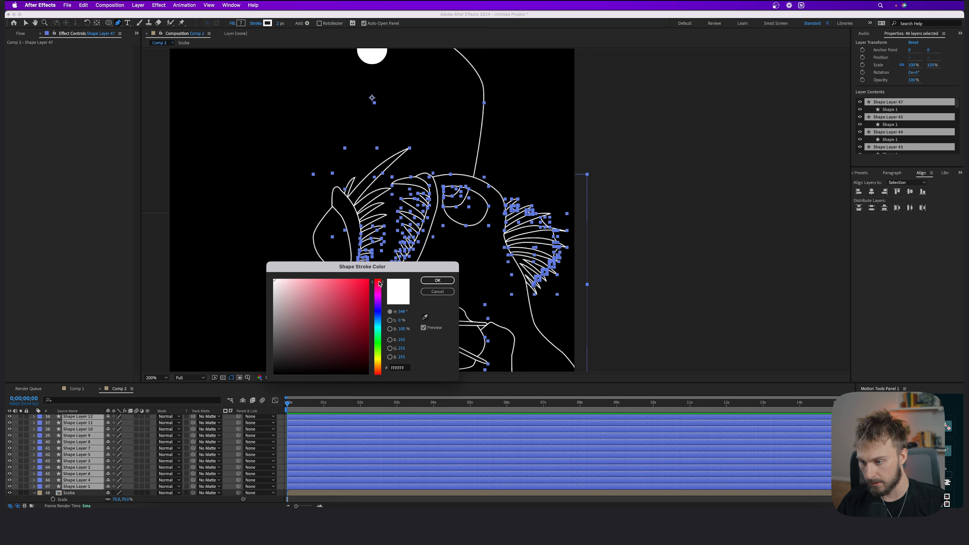
{"action": "left_click", "coordinate": [352, 280]}
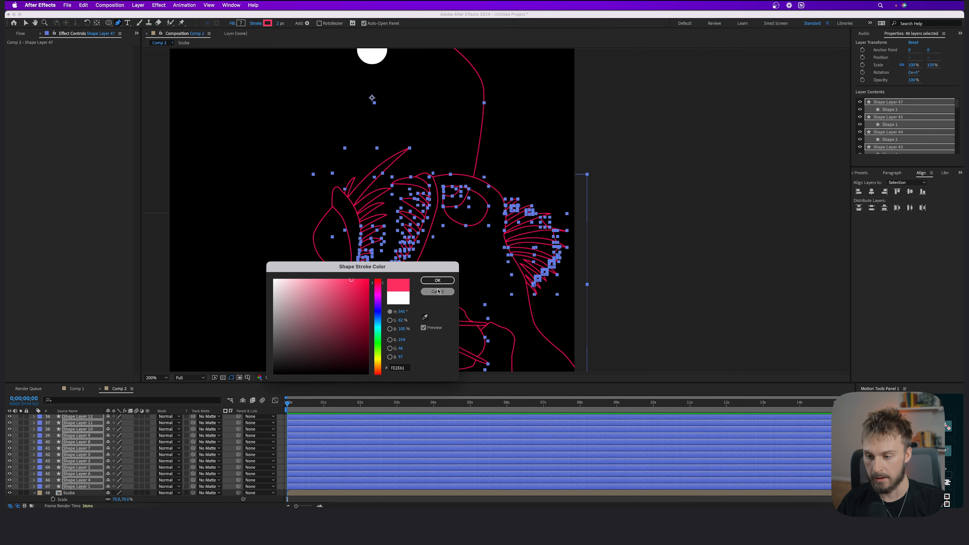
{"action": "left_click", "coordinate": [437, 280]}
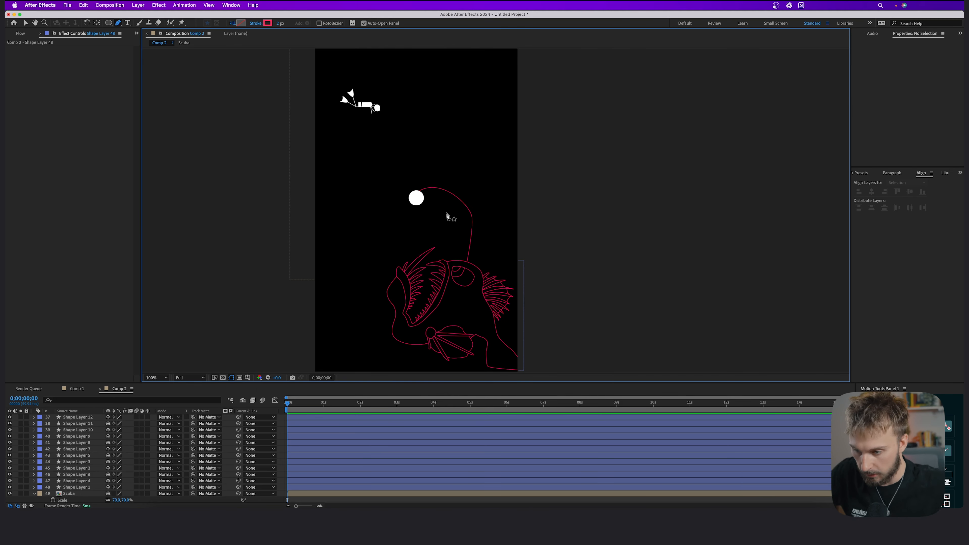
{"action": "left_click", "coordinate": [305, 488]}
{"action": "scroll", "coordinate": [322, 452], "scroll_direction": "up", "scroll_amount": 4}
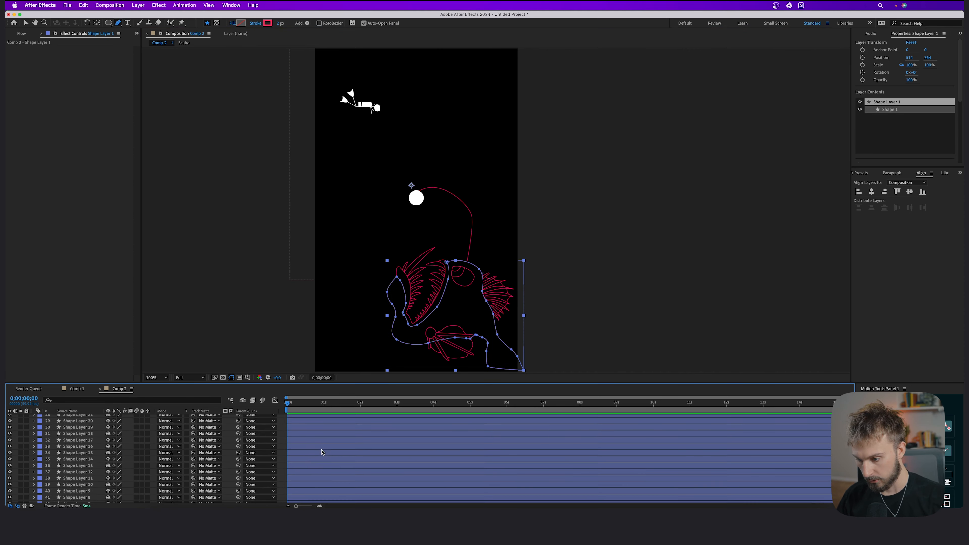
{"action": "scroll", "coordinate": [322, 447], "scroll_direction": "up", "scroll_amount": 5}
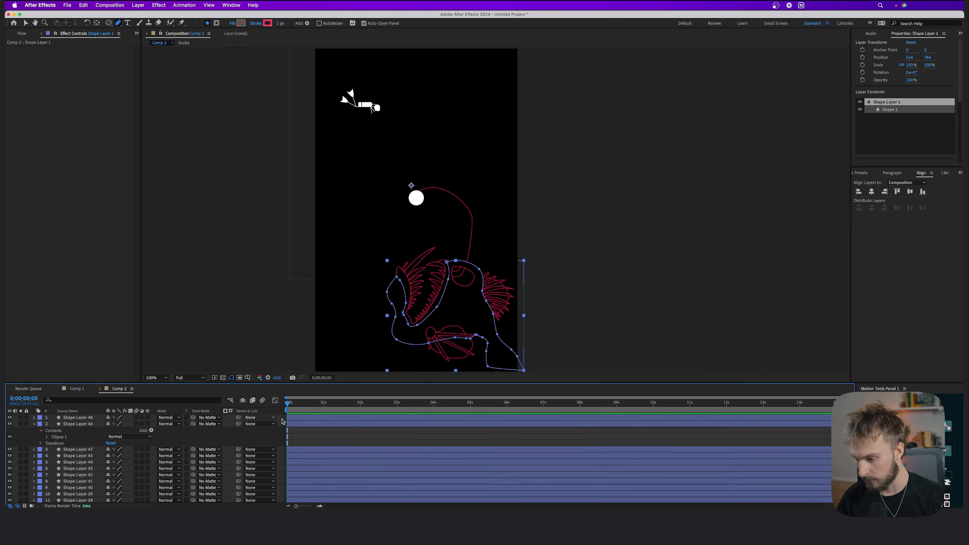
{"action": "key", "text": "super+a"}
{"action": "scroll", "coordinate": [420, 202], "scroll_direction": "up", "scroll_amount": 2}
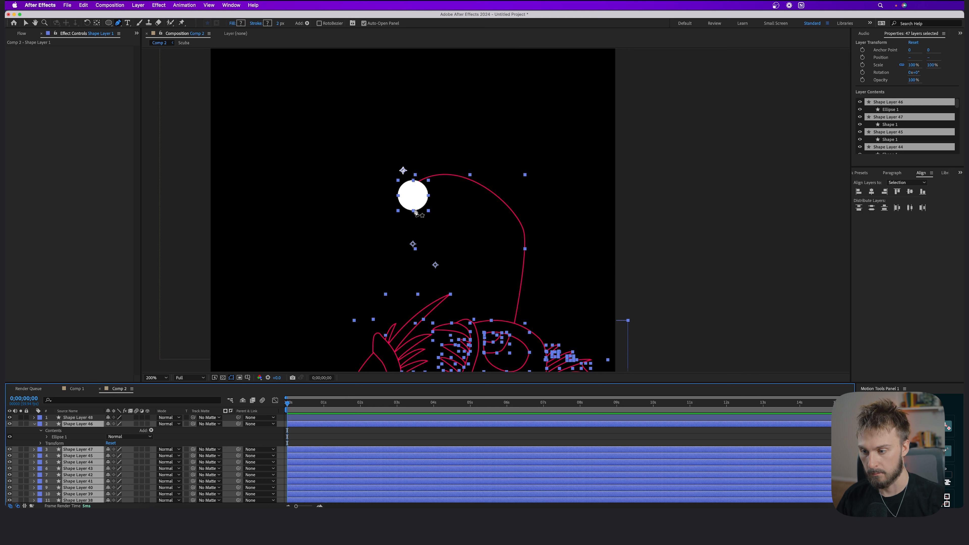
Step: Move the white circle's layer to the top of the layer stack
{"action": "left_click", "coordinate": [64, 421]}
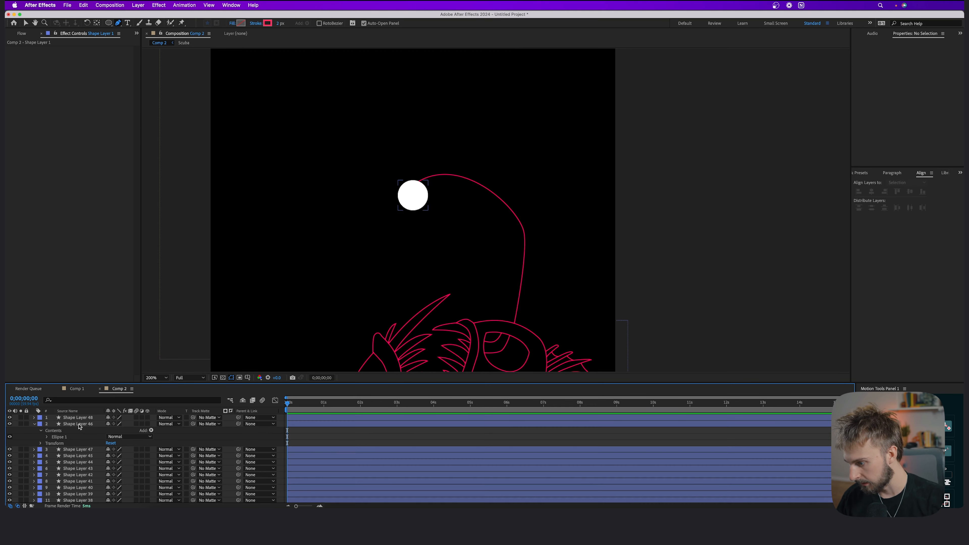
{"action": "left_click_drag", "start_coordinate": [65, 423], "coordinate": [88, 416]}
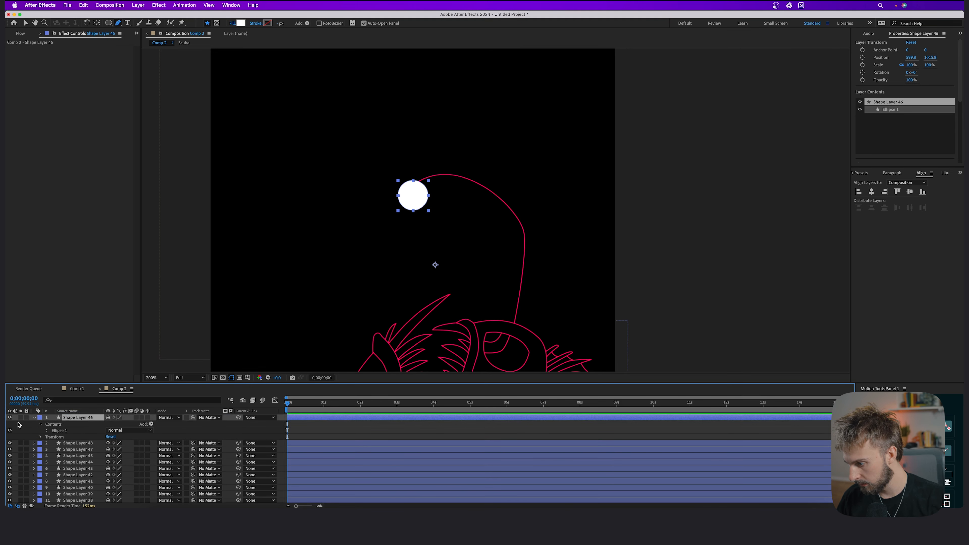
Step: Pre-compose all the shape layers between the circle's layer and the Scuba layer as "Fish"
{"action": "left_click", "coordinate": [323, 444]}
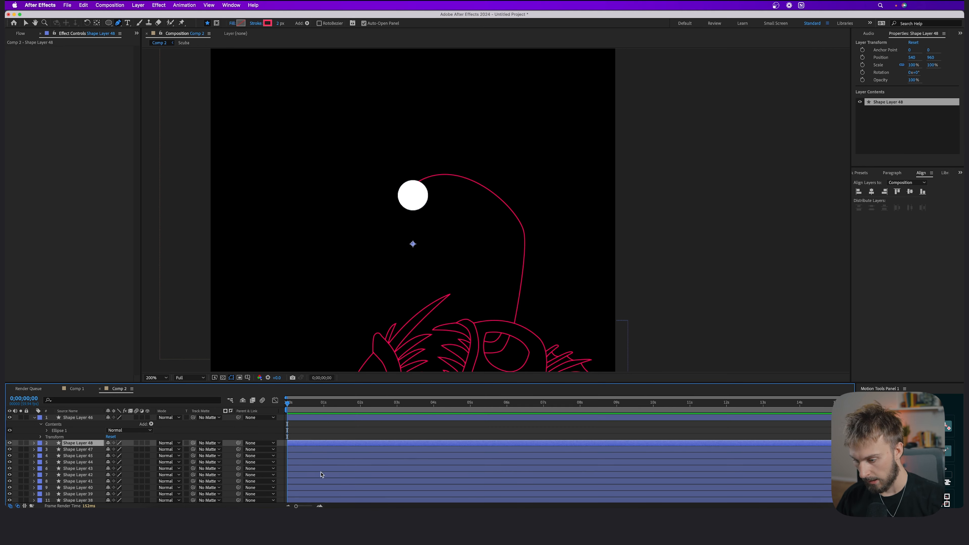
{"action": "scroll", "coordinate": [320, 474], "scroll_direction": "down", "scroll_amount": 10}
{"action": "left_click", "coordinate": [319, 487], "text": "shift"}
{"action": "right_click", "coordinate": [319, 488]}
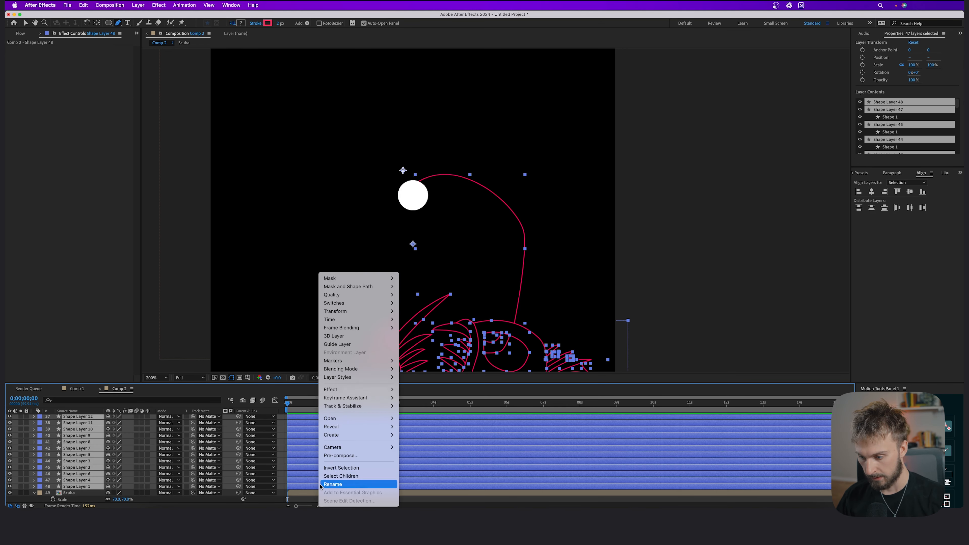
{"action": "left_click", "coordinate": [353, 459]}
{"action": "type", "text": "F"}
{"action": "key", "text": "Return"}
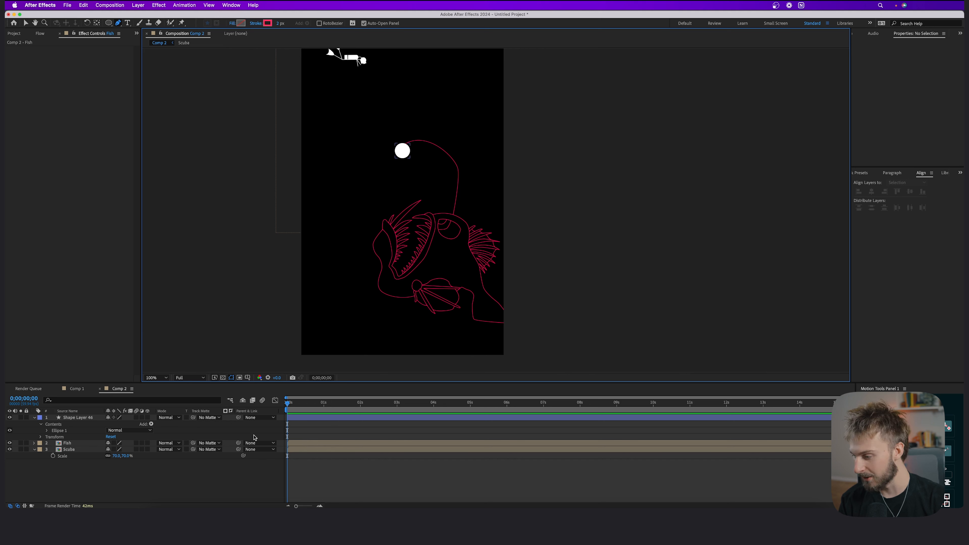
Step: Draw a rectangular mask on the Fish layer around the fish's lower body, extending past the frame's edge
{"action": "left_click", "coordinate": [303, 443]}
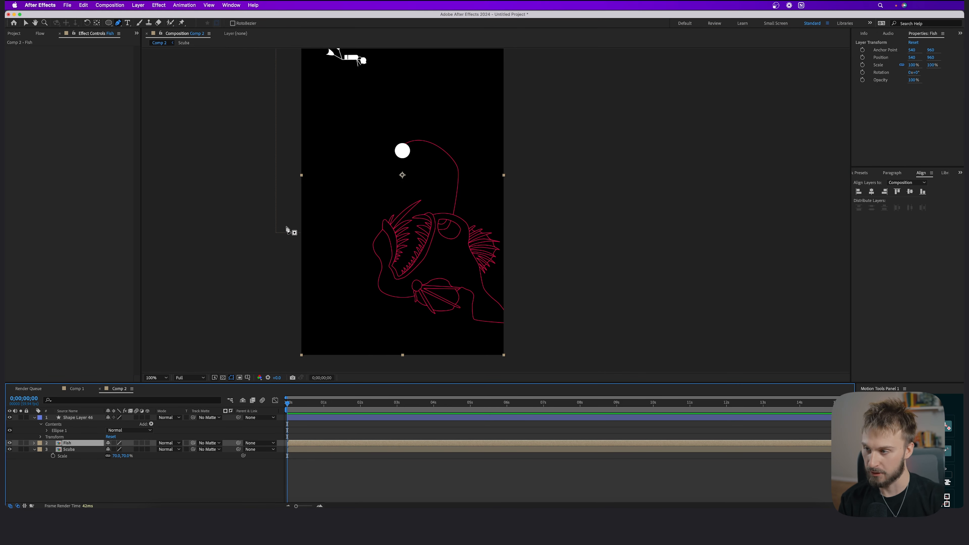
{"action": "left_click", "coordinate": [110, 24]}
{"action": "left_click", "coordinate": [125, 26]}
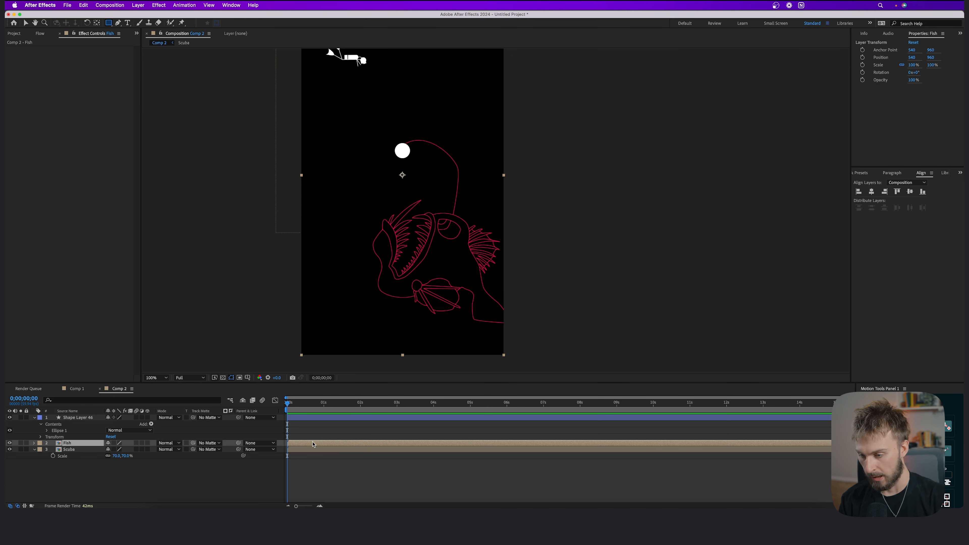
{"action": "left_click_drag", "start_coordinate": [352, 273], "coordinate": [546, 350]}
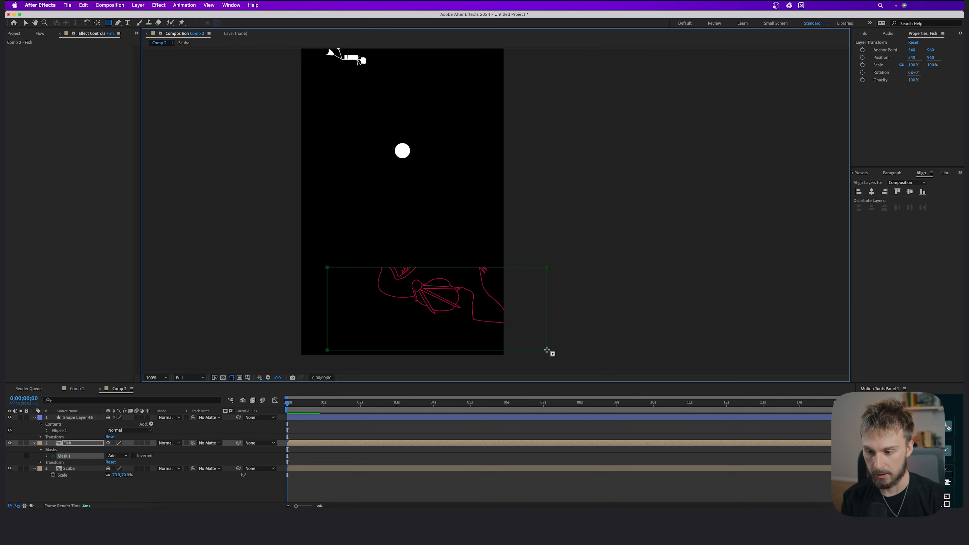
Step: Set the Fish layer's mask mode to Subtract and feather it by about 225 pixels so the lower body fades out
{"action": "key", "text": "f"}
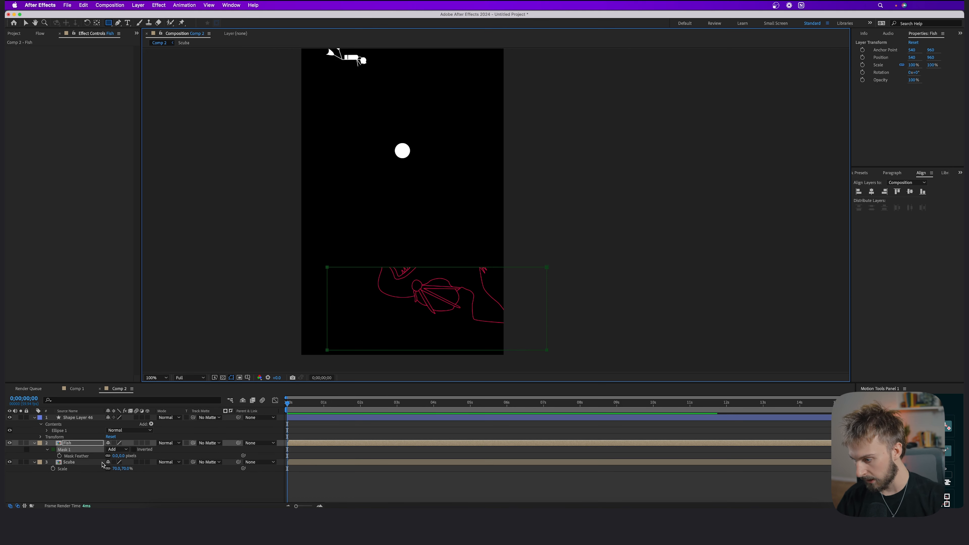
{"action": "left_click_drag", "start_coordinate": [116, 460], "coordinate": [165, 456]}
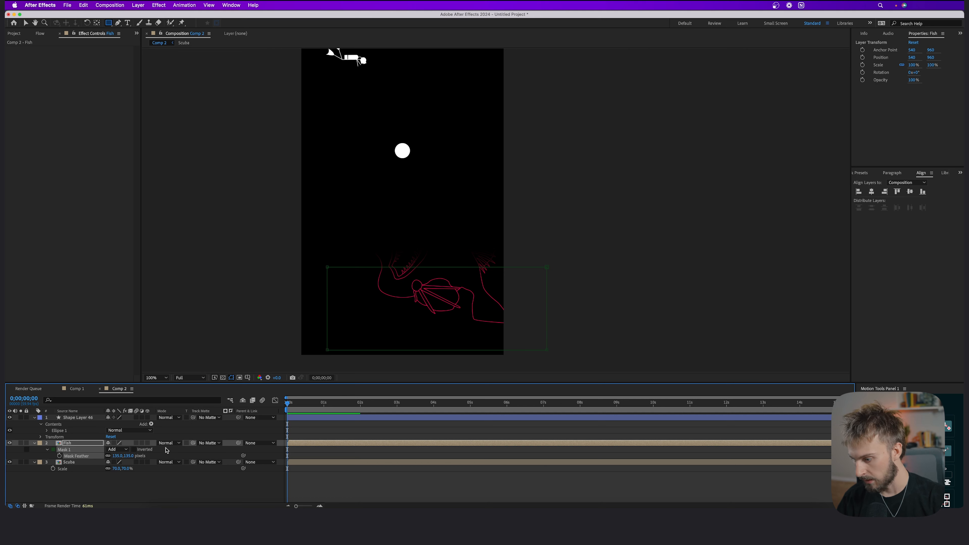
{"action": "left_click", "coordinate": [124, 451]}
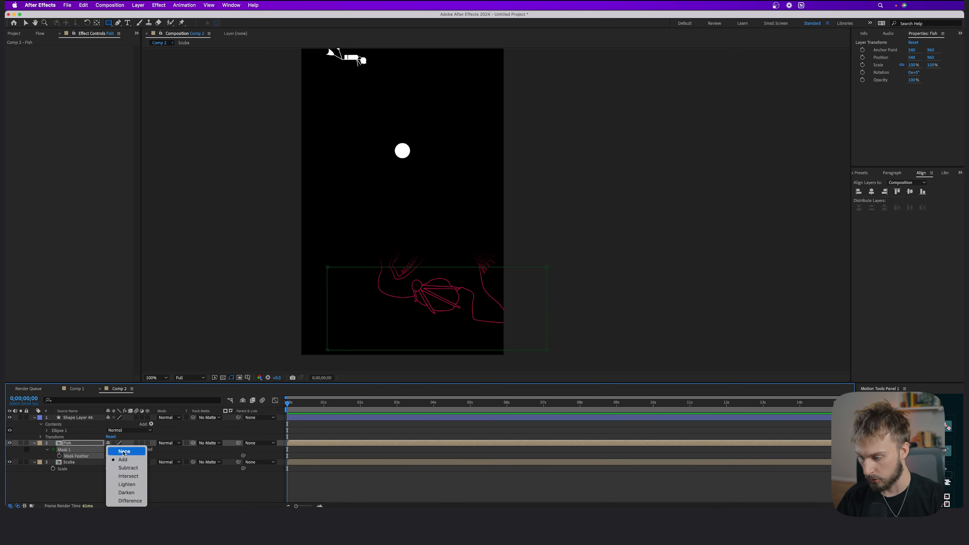
{"action": "left_click", "coordinate": [128, 468]}
{"action": "left_click_drag", "start_coordinate": [139, 451], "coordinate": [216, 447]}
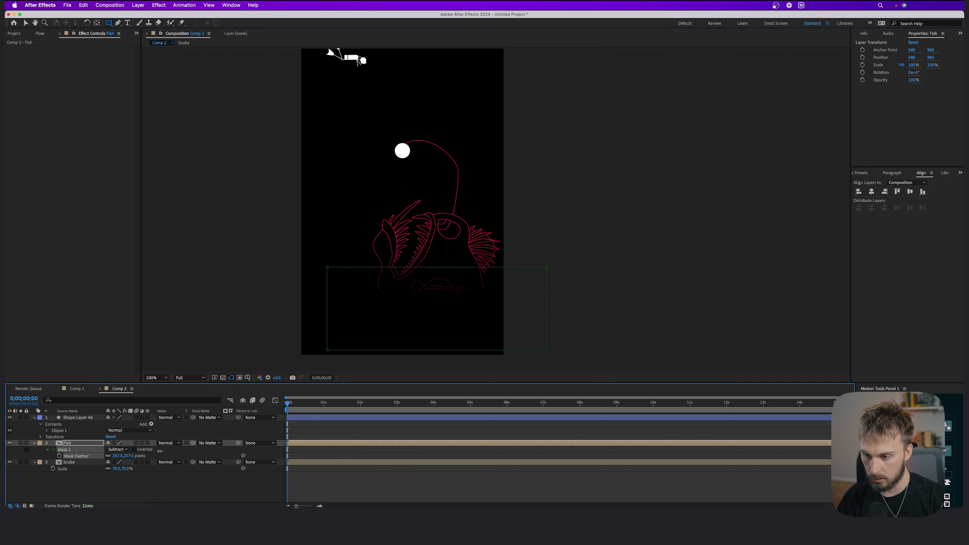
{"action": "left_click_drag", "start_coordinate": [146, 452], "coordinate": [149, 451]}
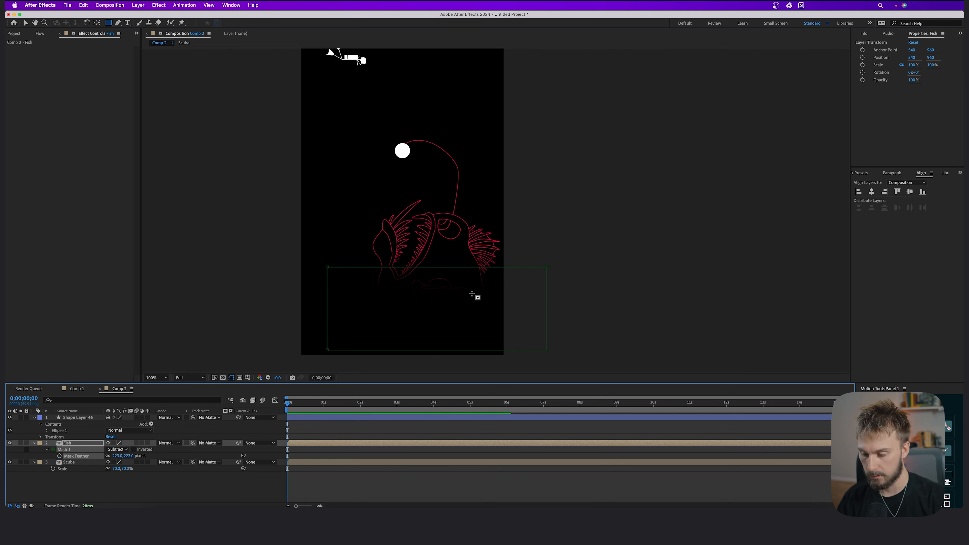
{"action": "left_click", "coordinate": [367, 488]}
{"action": "scroll", "coordinate": [461, 249], "scroll_direction": "down", "scroll_amount": 2}
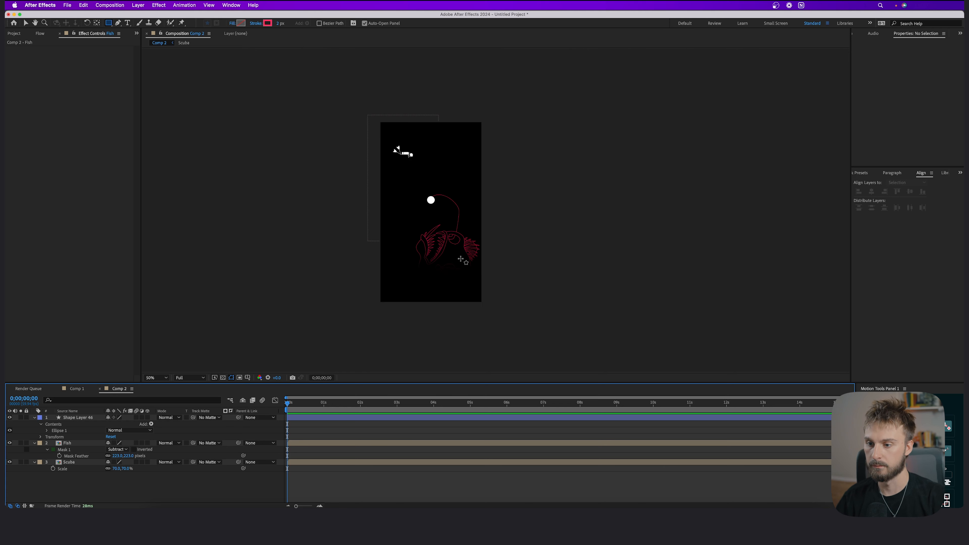
{"action": "scroll", "coordinate": [473, 234], "scroll_direction": "up", "scroll_amount": 2}
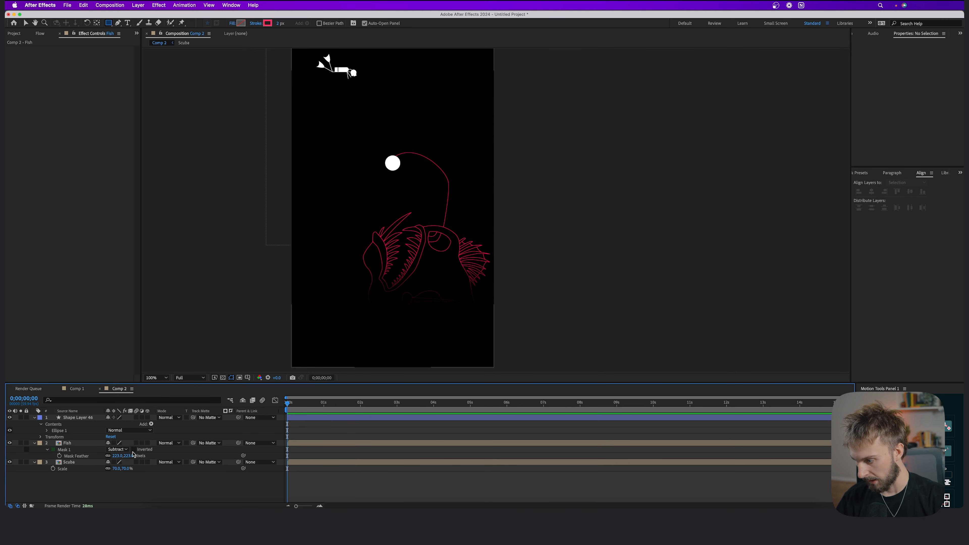
Step: Shift the Fish layer's mask slightly downward and set its feather to 296 pixels
{"action": "left_click", "coordinate": [86, 450]}
{"action": "key", "text": "v"}
{"action": "left_click_drag", "start_coordinate": [539, 363], "coordinate": [539, 369]}
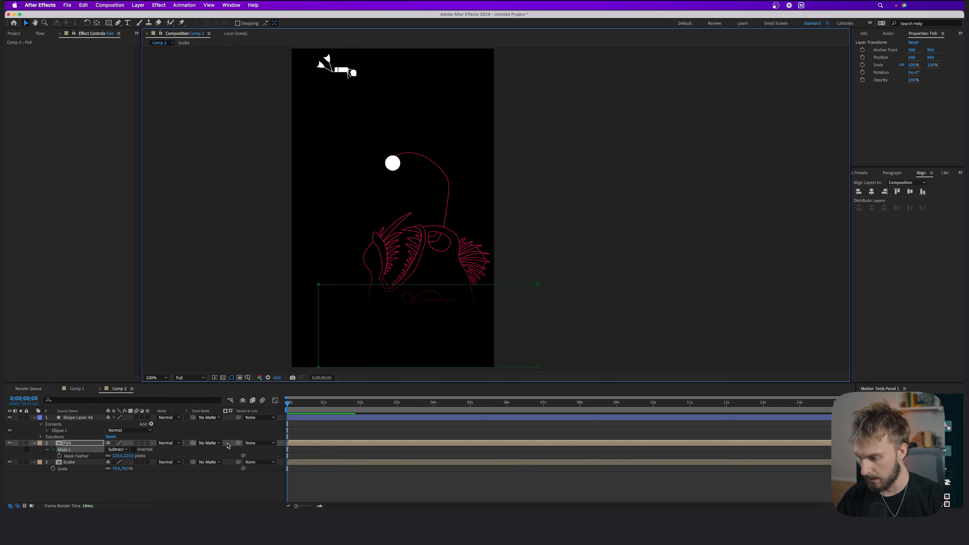
{"action": "left_click_drag", "start_coordinate": [122, 456], "coordinate": [141, 453]}
{"action": "left_click", "coordinate": [476, 488]}
{"action": "scroll", "coordinate": [443, 227], "scroll_direction": "down", "scroll_amount": 2}
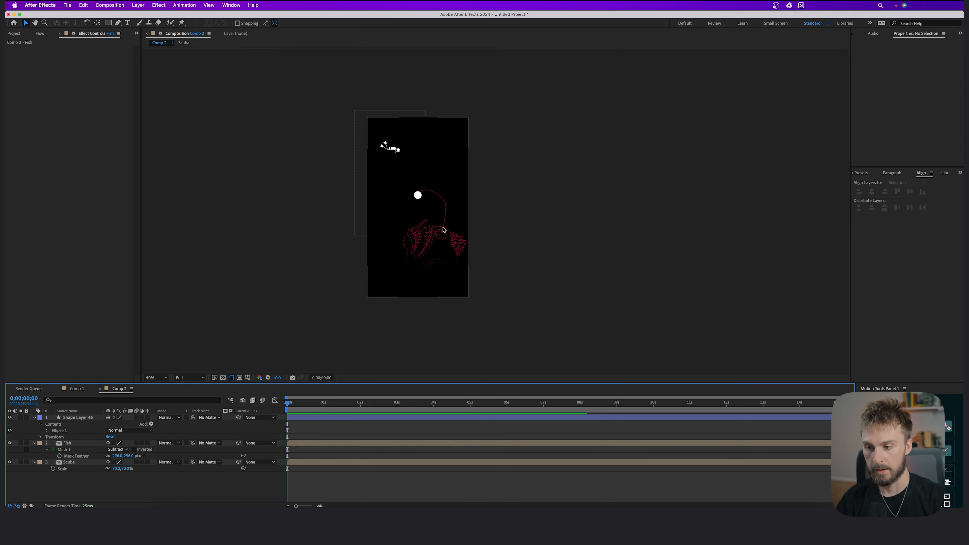
{"action": "scroll", "coordinate": [426, 214], "scroll_direction": "up", "scroll_amount": 2}
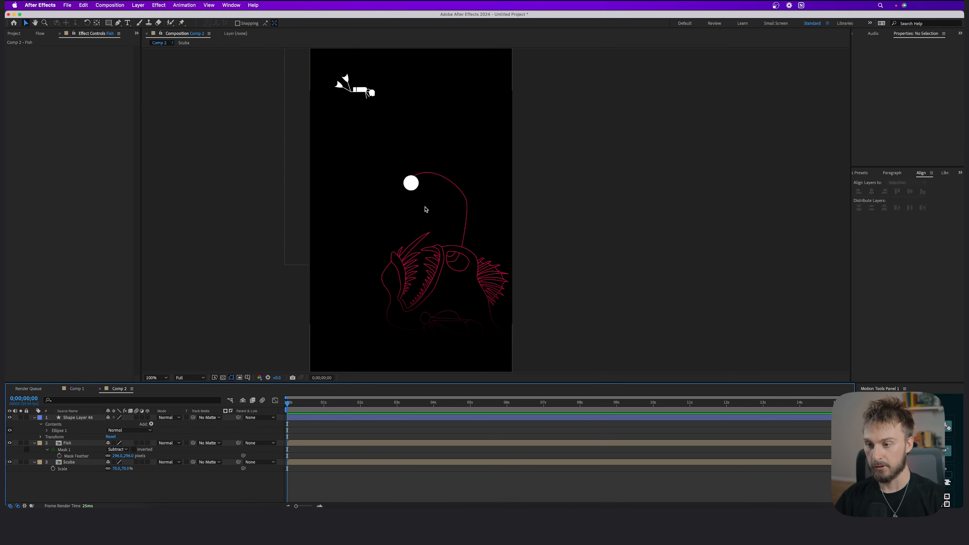
Step: Hide the Fish and Scuba layers so that only the white circle is shown
{"action": "key", "text": "space"}
{"action": "left_click_drag", "start_coordinate": [430, 220], "coordinate": [424, 218]}
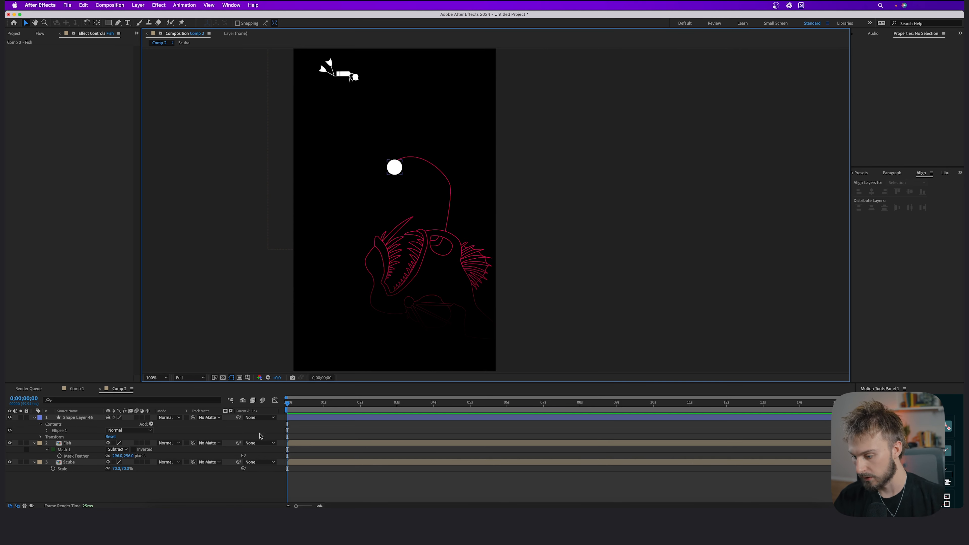
{"action": "scroll", "coordinate": [396, 165], "scroll_direction": "up", "scroll_amount": 1}
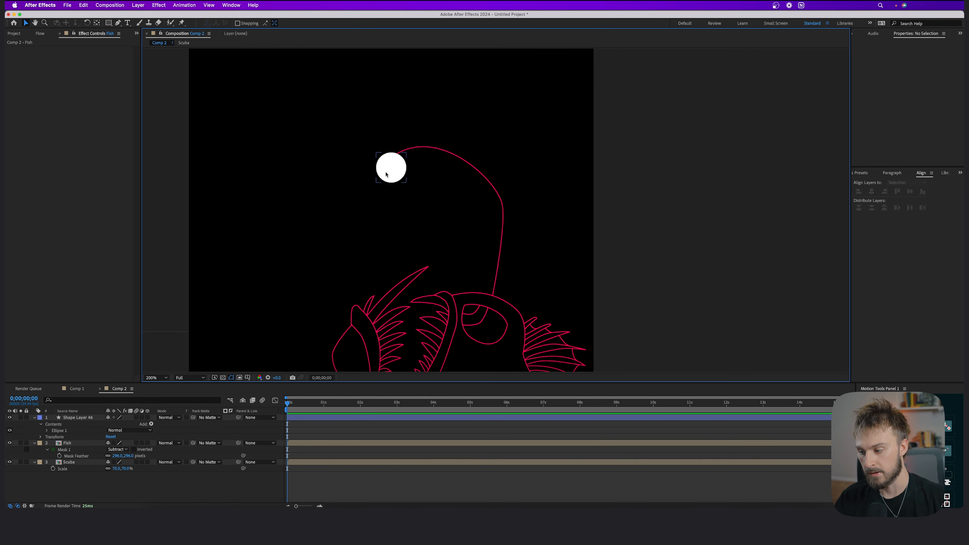
{"action": "left_click", "coordinate": [10, 443]}
{"action": "left_click", "coordinate": [10, 462]}
{"action": "scroll", "coordinate": [235, 275], "scroll_direction": "down", "scroll_amount": 1}
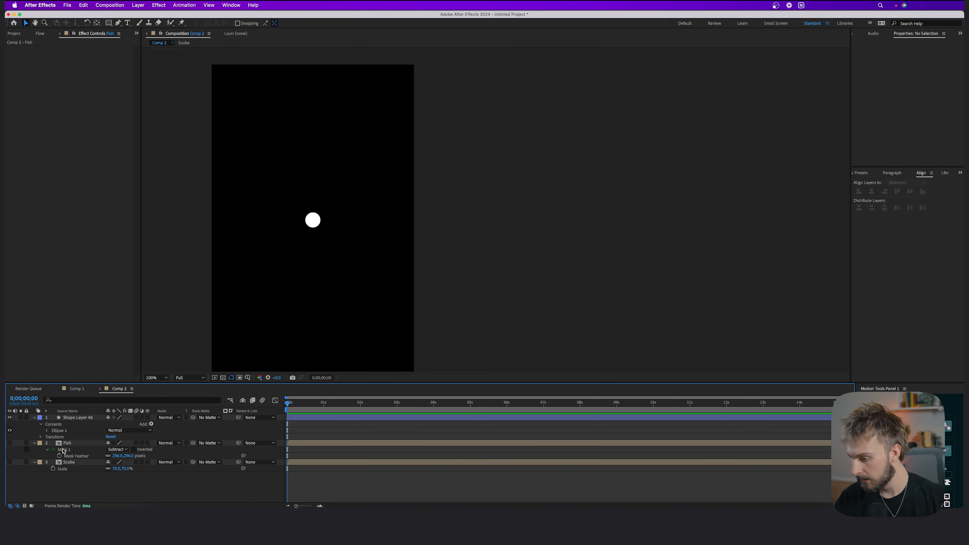
{"action": "left_click", "coordinate": [73, 443]}
{"action": "left_click", "coordinate": [80, 463]}
{"action": "left_click_drag", "start_coordinate": [300, 223], "coordinate": [376, 187]}
{"action": "scroll", "coordinate": [391, 179], "scroll_direction": "up", "scroll_amount": 1}
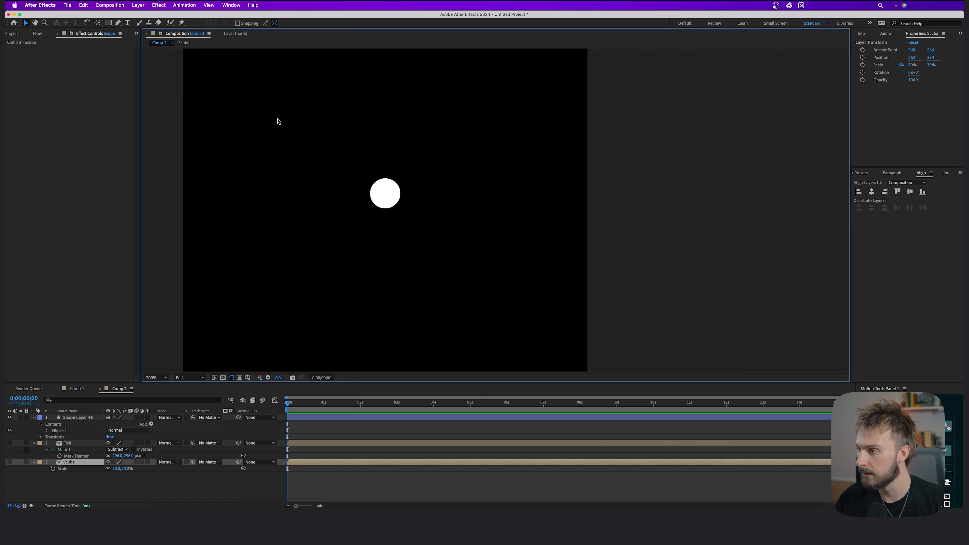
{"action": "left_click", "coordinate": [109, 24]}
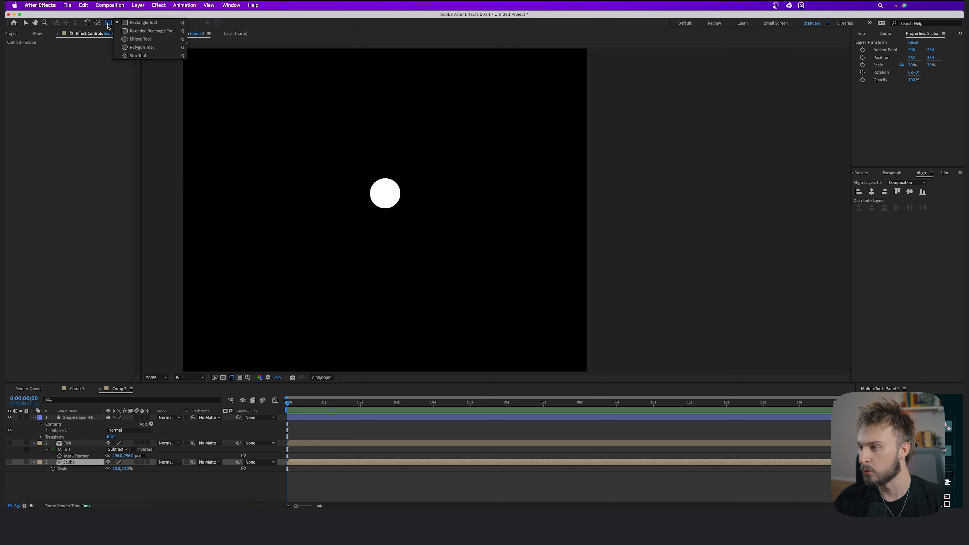
{"action": "left_click", "coordinate": [138, 39]}
{"action": "left_click_drag", "start_coordinate": [357, 168], "coordinate": [403, 205]}
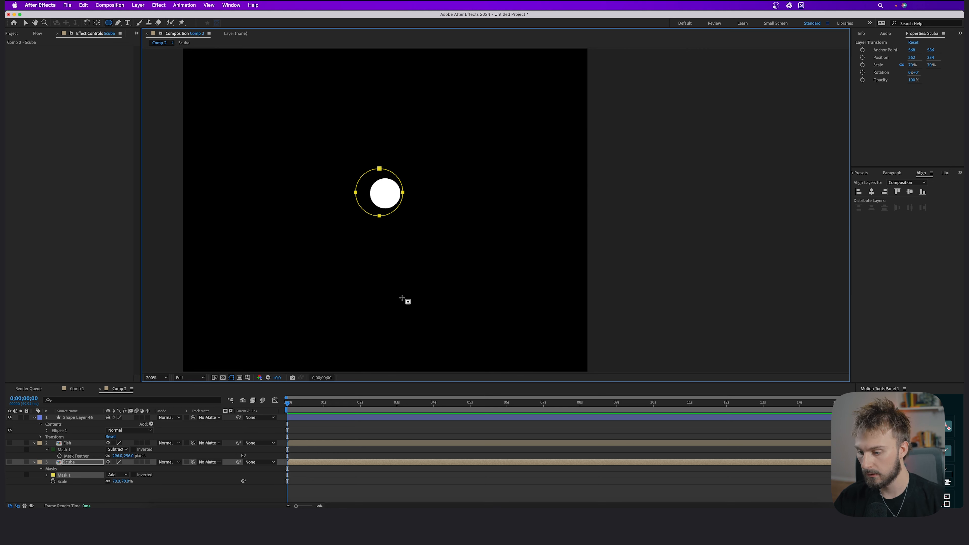
{"action": "key", "text": "Delete"}
Step: Draw a larger circular ring around the white circle as a new shape layer with a white 3 px stroke
{"action": "left_click", "coordinate": [352, 485]}
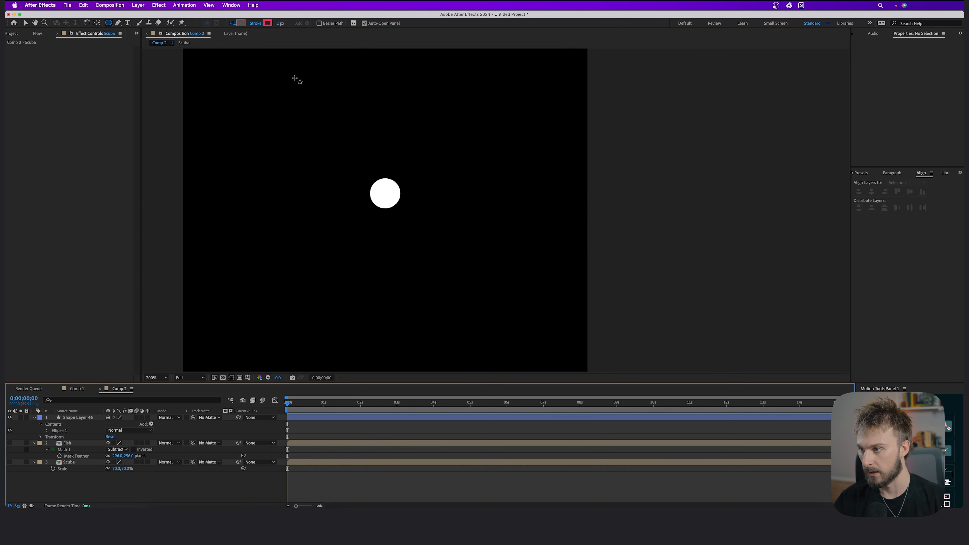
{"action": "left_click_drag", "start_coordinate": [360, 166], "coordinate": [412, 218]}
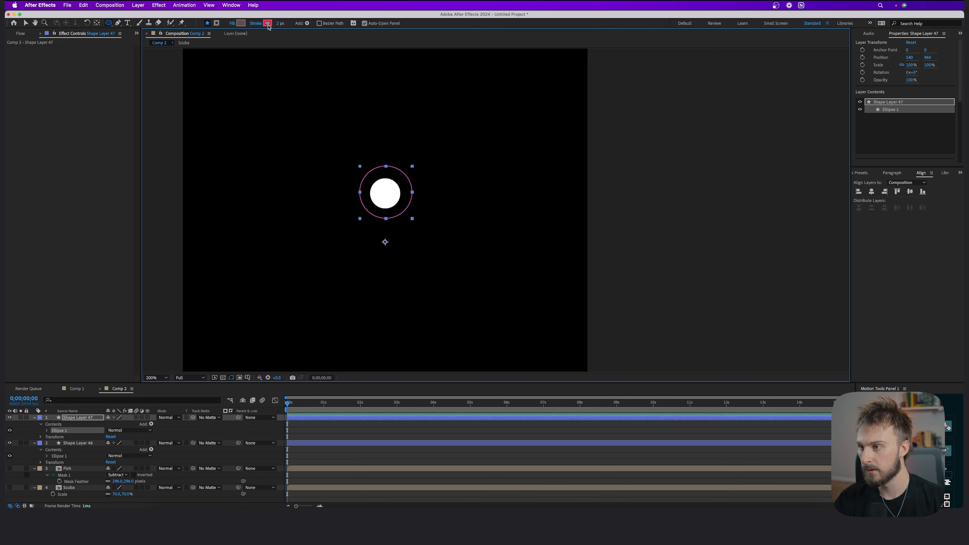
{"action": "left_click", "coordinate": [279, 23]}
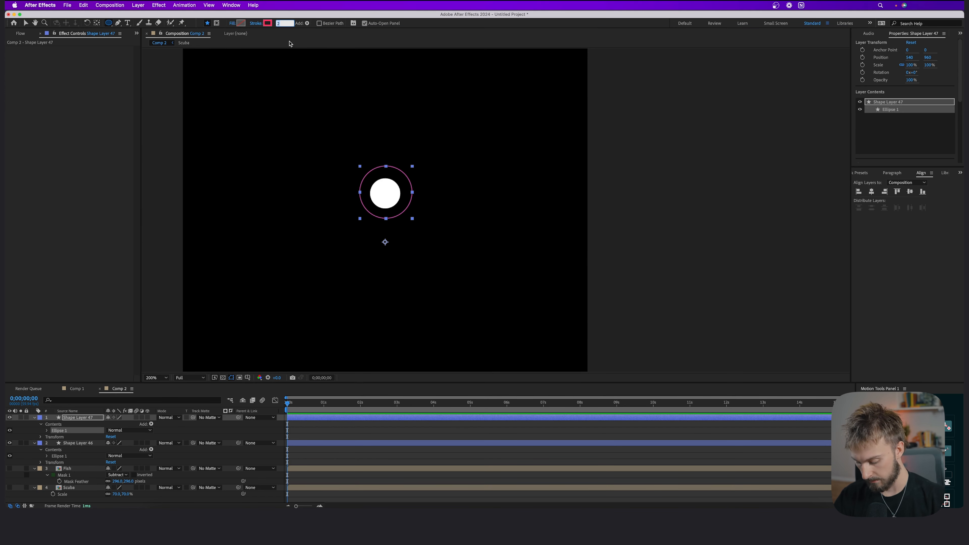
{"action": "type", "text": "3"}
{"action": "left_click", "coordinate": [268, 23]}
{"action": "left_click_drag", "start_coordinate": [320, 316], "coordinate": [270, 252]}
{"action": "left_click", "coordinate": [437, 280]}
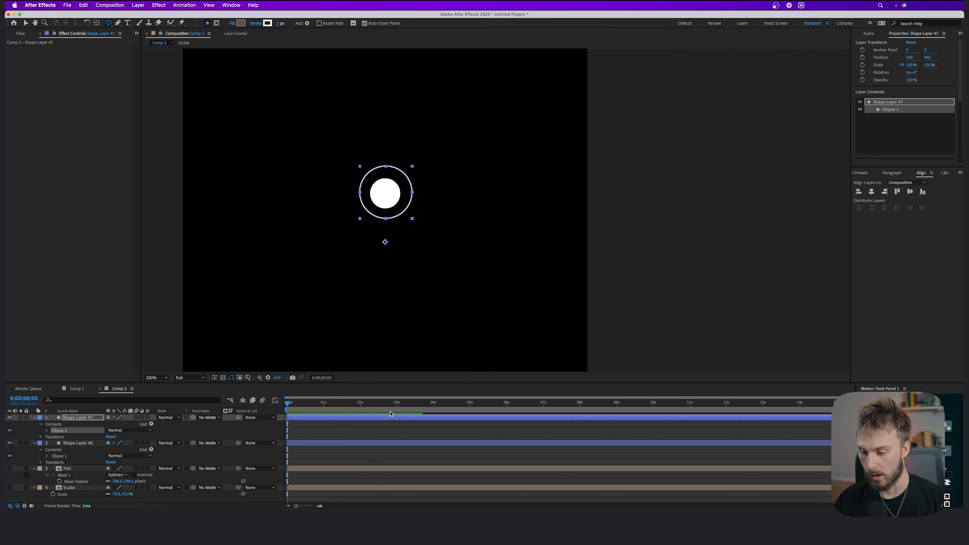
Step: Move the ring so it is concentric with the white circle and align it to the composition's horizontal centre
{"action": "scroll", "coordinate": [391, 224], "scroll_direction": "up", "scroll_amount": 1}
{"action": "key", "text": "v"}
{"action": "left_click_drag", "start_coordinate": [391, 214], "coordinate": [390, 217]}
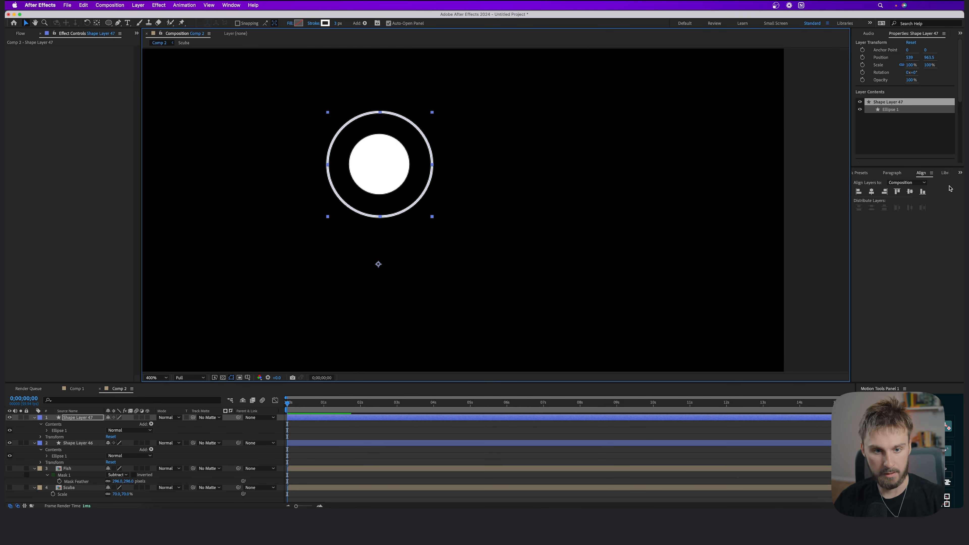
{"action": "left_click", "coordinate": [872, 192]}
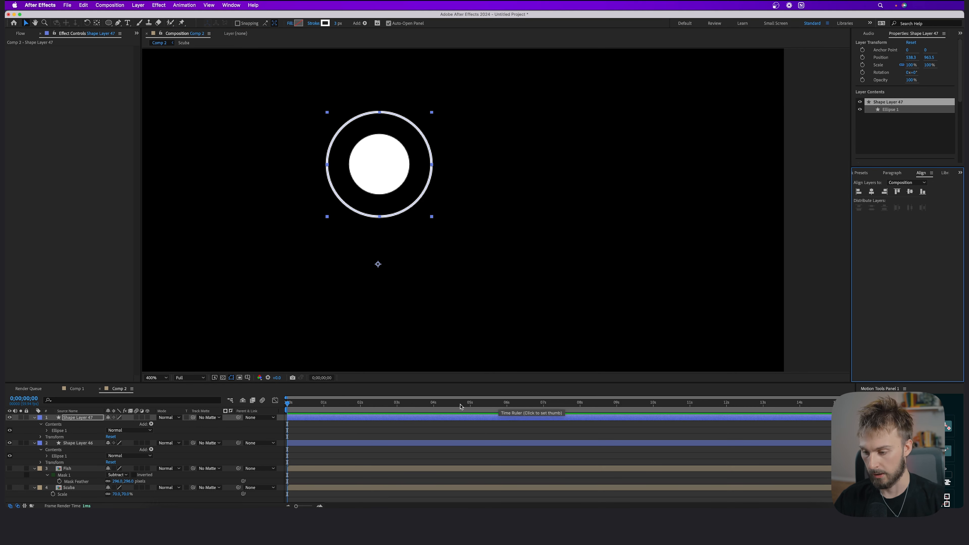
{"action": "scroll", "coordinate": [433, 150], "scroll_direction": "down", "scroll_amount": 1}
{"action": "scroll", "coordinate": [407, 159], "scroll_direction": "up", "scroll_amount": 1}
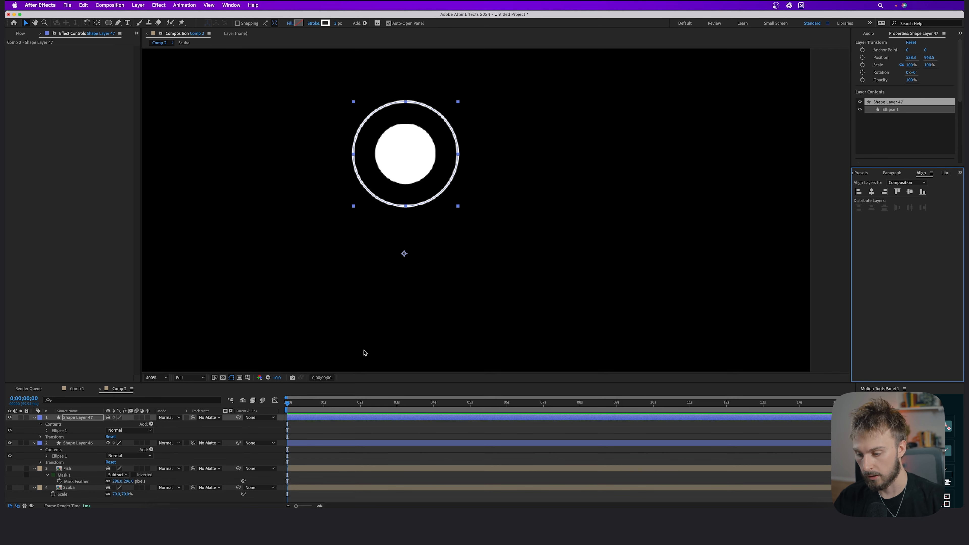
{"action": "left_click", "coordinate": [428, 248]}
{"action": "scroll", "coordinate": [427, 247], "scroll_direction": "down", "scroll_amount": 2}
{"action": "scroll", "coordinate": [422, 236], "scroll_direction": "up", "scroll_amount": 1}
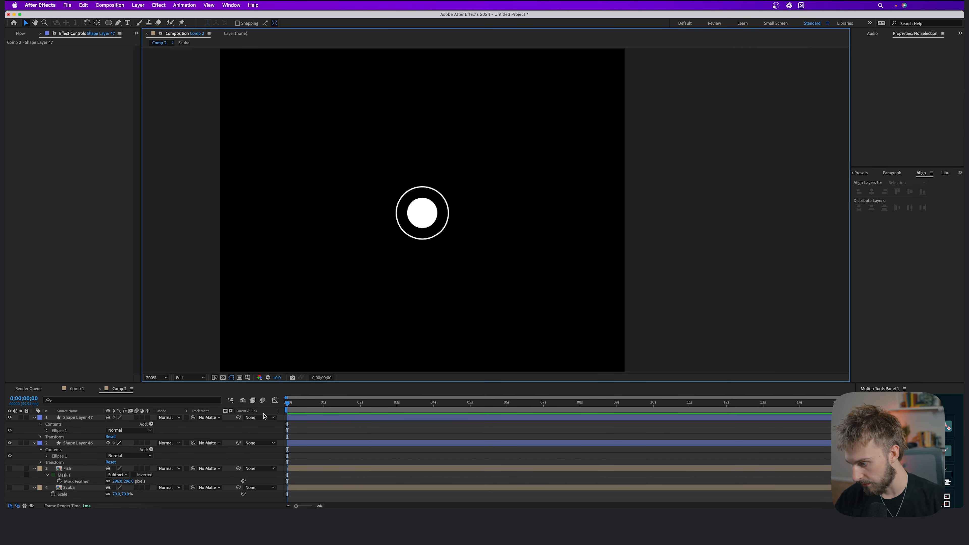
Step: Collapse the expanded properties of all layers in the timeline
{"action": "key", "text": "super+a"}
{"action": "key", "text": "a"}
{"action": "key", "text": "a"}
{"action": "left_click", "coordinate": [156, 443]}
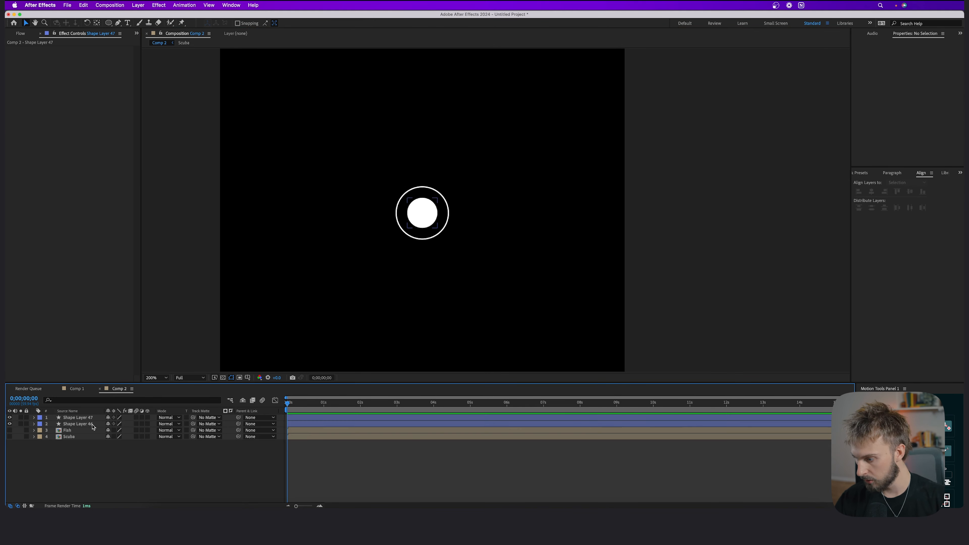
Step: Rename the ring's layer as "Pulse" and the white circle's layer as "Light"
{"action": "left_click", "coordinate": [92, 425]}
{"action": "left_click", "coordinate": [141, 416]}
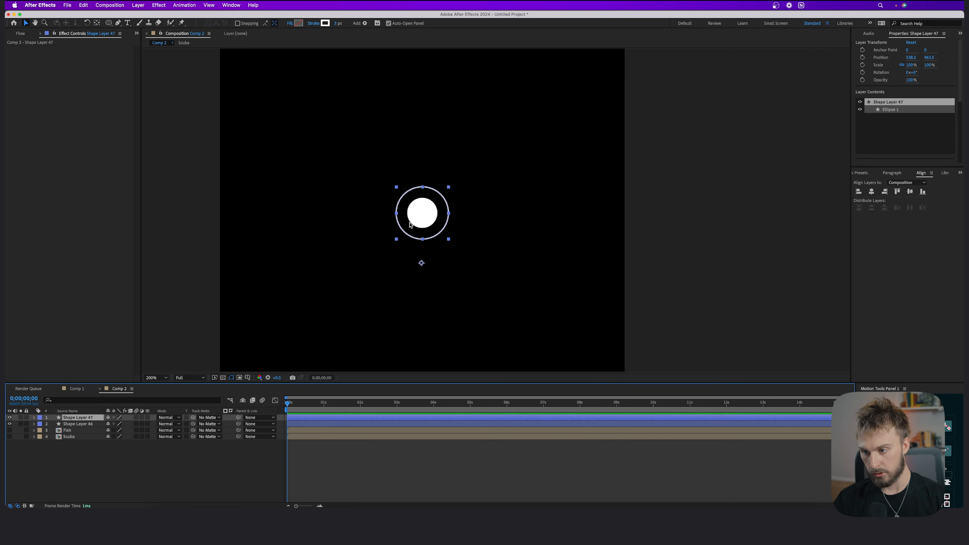
{"action": "scroll", "coordinate": [411, 221], "scroll_direction": "up", "scroll_amount": 2}
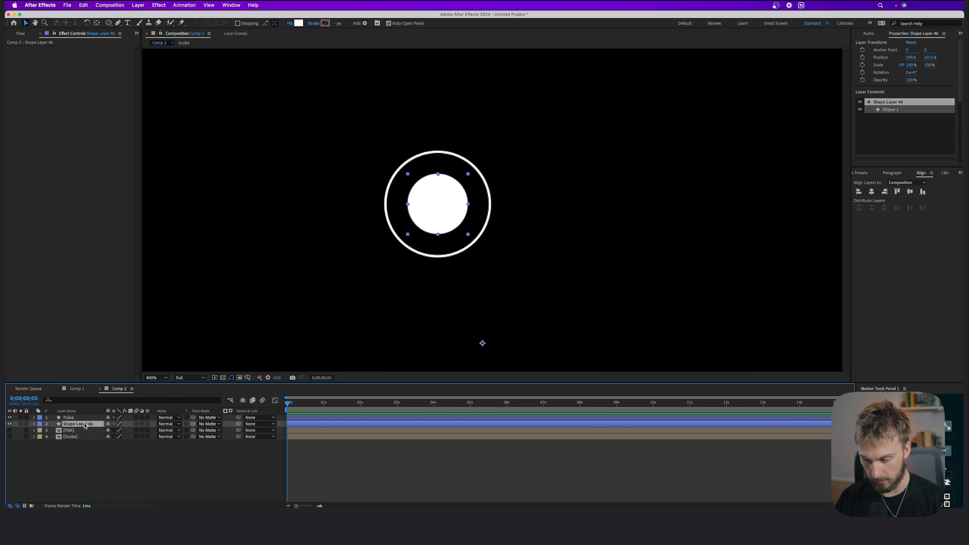
{"action": "key", "text": "Return"}
{"action": "type", "text": "Light"}
{"action": "left_click", "coordinate": [91, 450]}
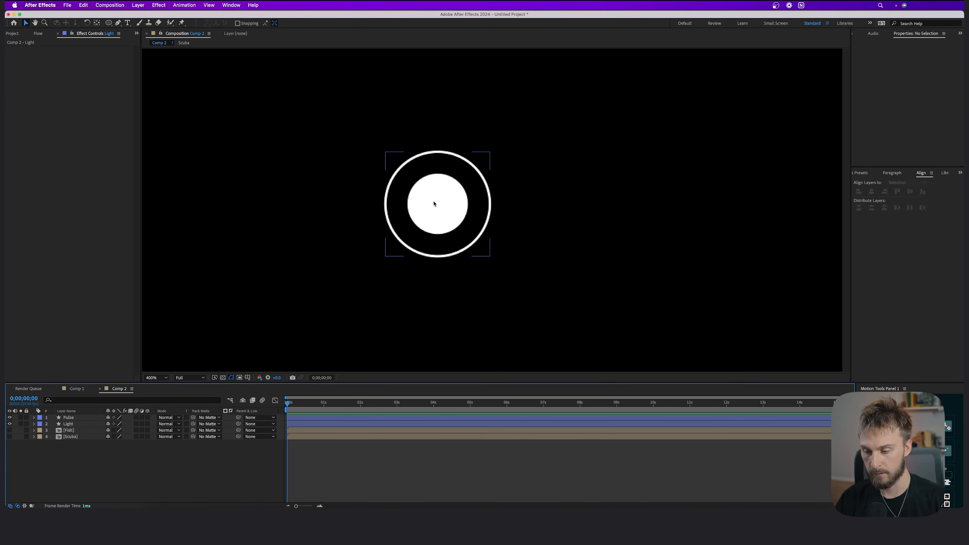
Step: Expand the Pulse layer's Transform properties and try scaling the ring to 98%
{"action": "left_click", "coordinate": [68, 418]}
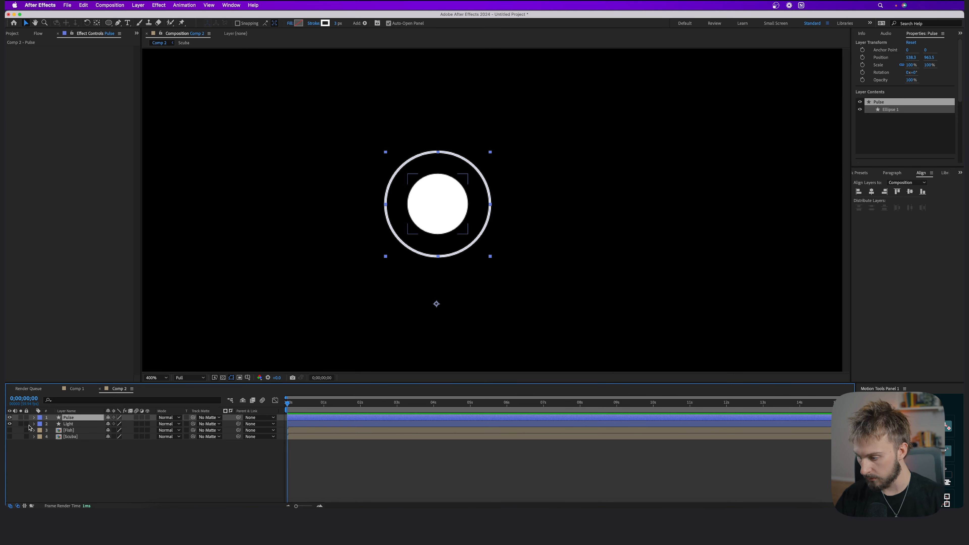
{"action": "left_click", "coordinate": [34, 417]}
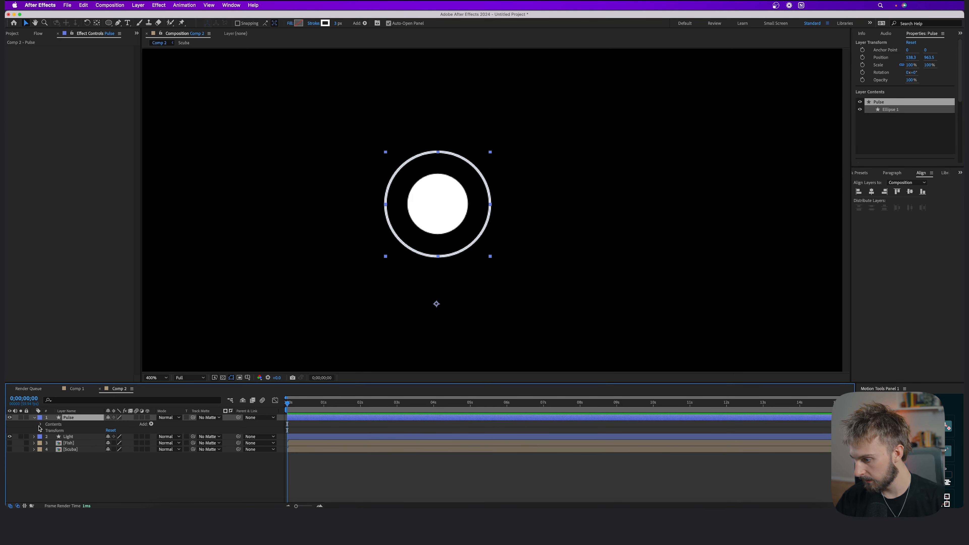
{"action": "left_click", "coordinate": [40, 430]}
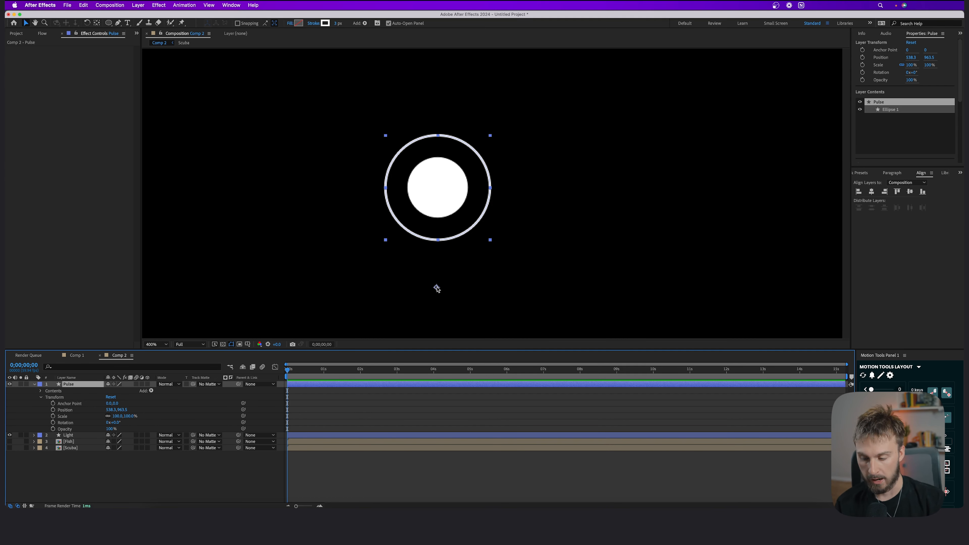
{"action": "mouse_move", "coordinate": [117, 417]}
{"action": "left_mouse_down"}
{"action": "mouse_move", "coordinate": [99, 420]}
{"action": "mouse_move", "coordinate": [116, 419]}
{"action": "left_mouse_up"}
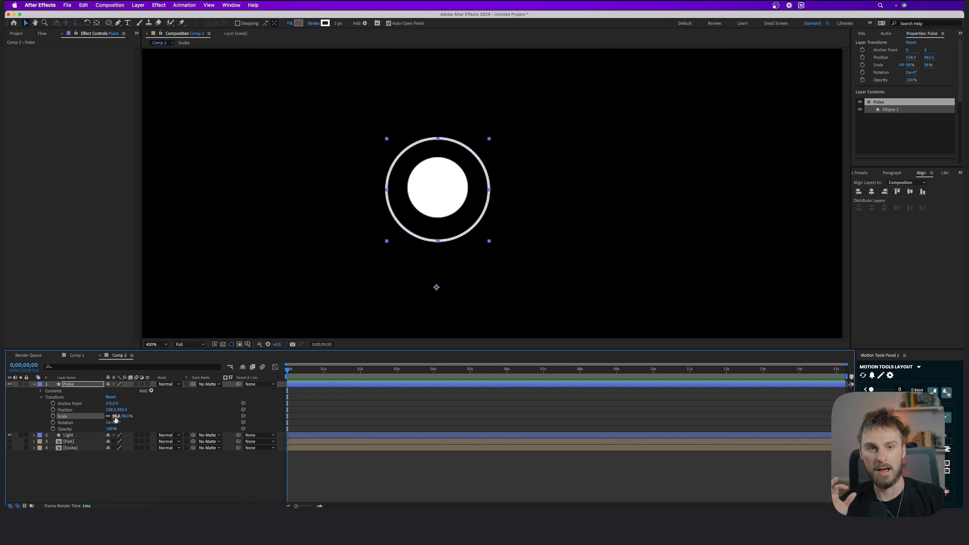
Step: Set the Pulse layer's scale to 100% and centre its anchor point in the ring
{"action": "left_click", "coordinate": [116, 417]}
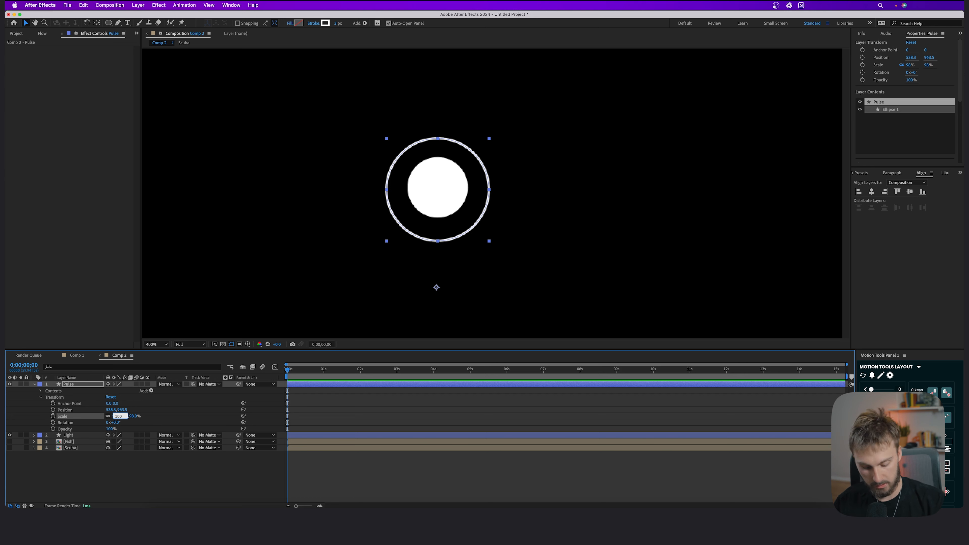
{"action": "type", "text": "100"}
{"action": "key", "text": "Return"}
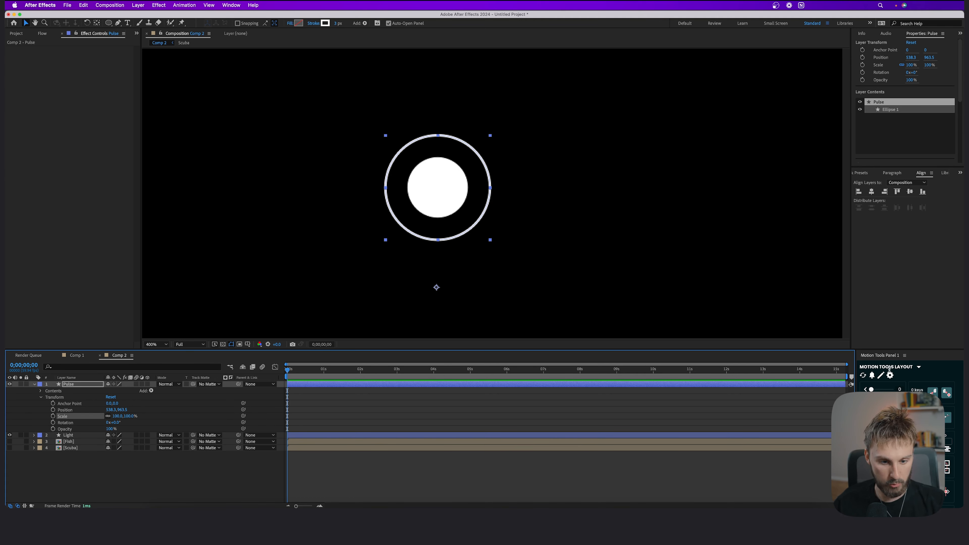
{"action": "key", "text": "super+alt+Home"}
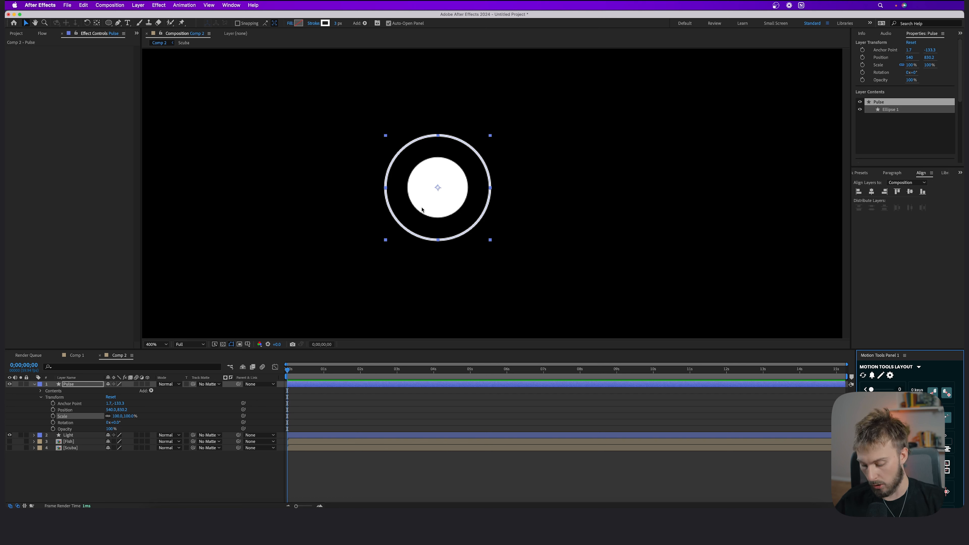
{"action": "key", "text": "y"}
{"action": "mouse_move", "coordinate": [439, 190]}
{"action": "left_mouse_down"}
{"action": "mouse_move", "coordinate": [477, 198]}
{"action": "mouse_move", "coordinate": [435, 191]}
{"action": "left_mouse_up"}
{"action": "key", "text": "super+z"}
{"action": "left_click", "coordinate": [383, 476]}
{"action": "left_click", "coordinate": [307, 385]}
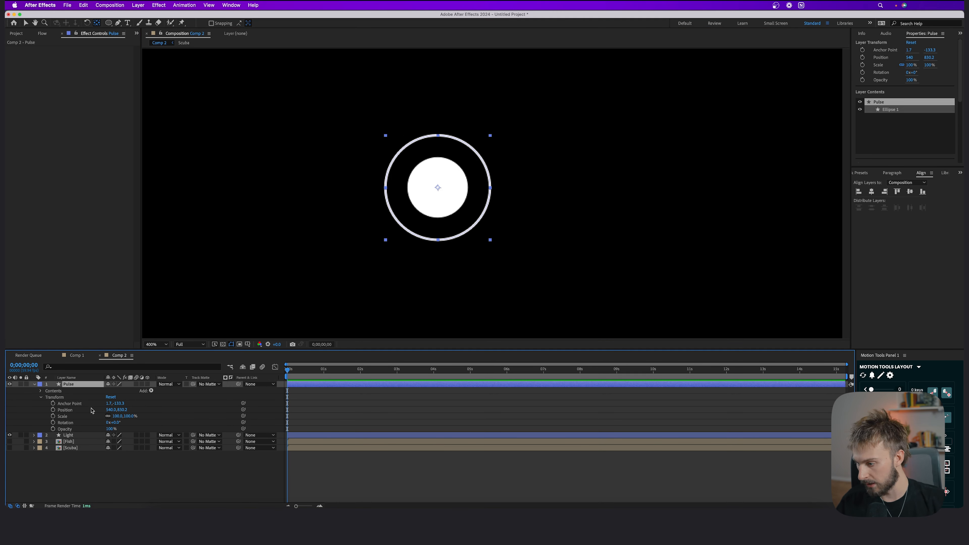
{"action": "key", "text": "v"}
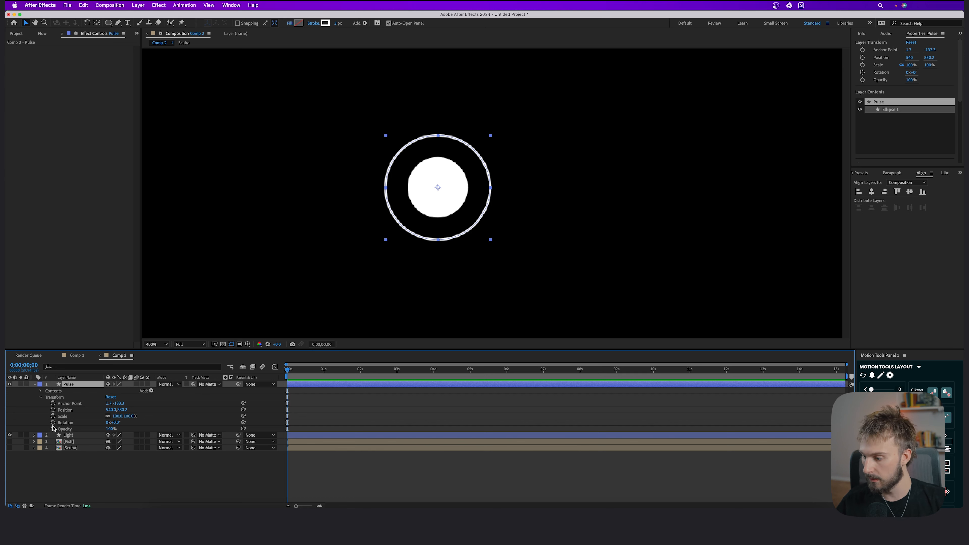
Step: Keyframe the Pulse layer's scale from 0% at the start to 100% just before 2 seconds, and preview it
{"action": "left_click", "coordinate": [52, 417]}
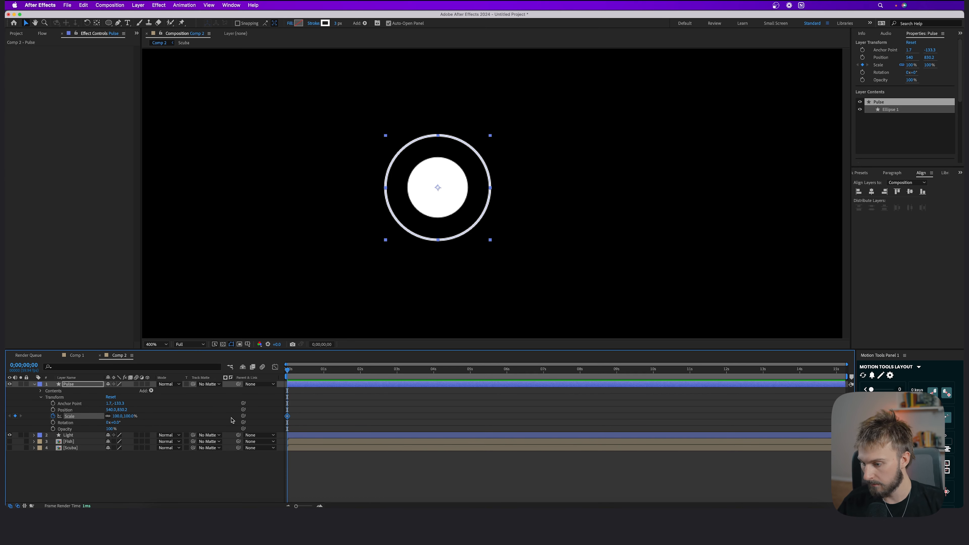
{"action": "left_click_drag", "start_coordinate": [288, 416], "coordinate": [355, 416]}
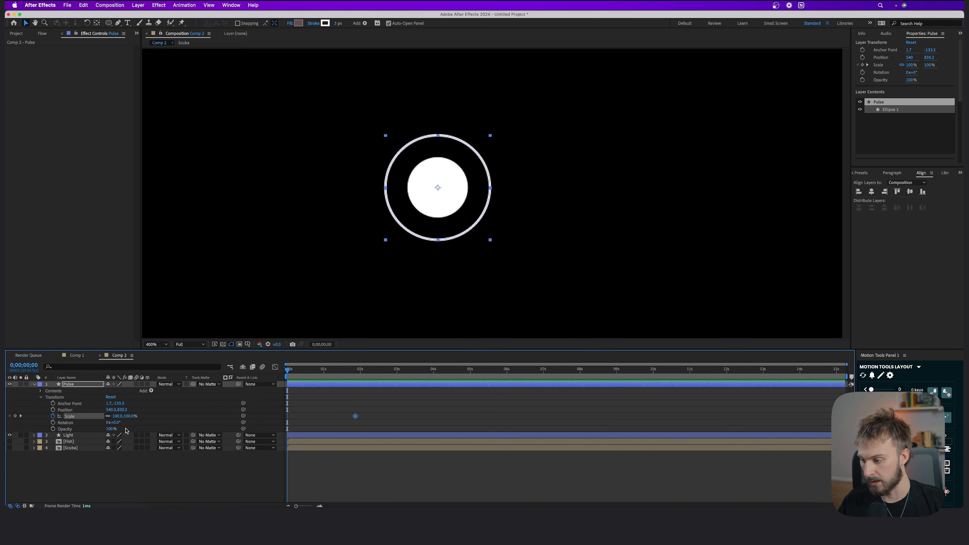
{"action": "left_click", "coordinate": [118, 417]}
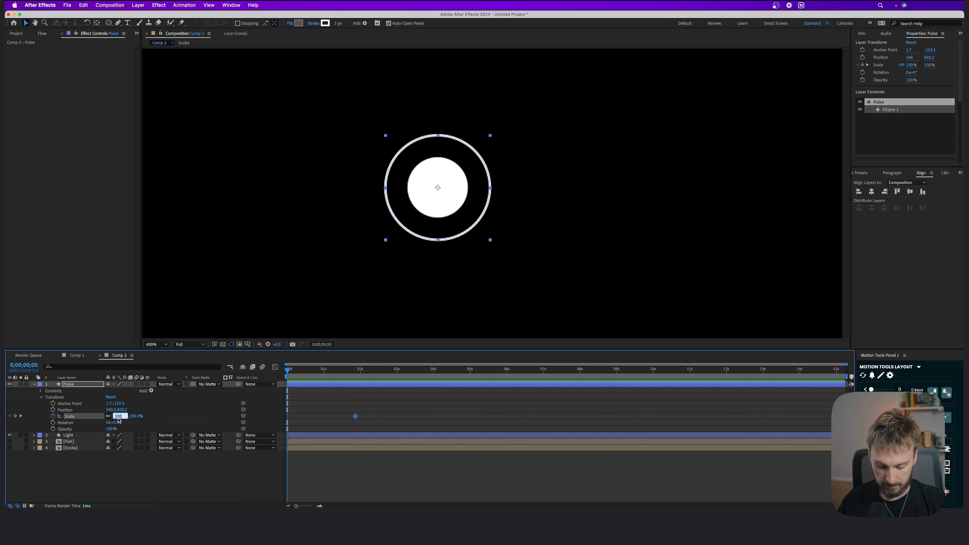
{"action": "type", "text": "0"}
{"action": "key", "text": "Return"}
{"action": "key", "text": "space"}
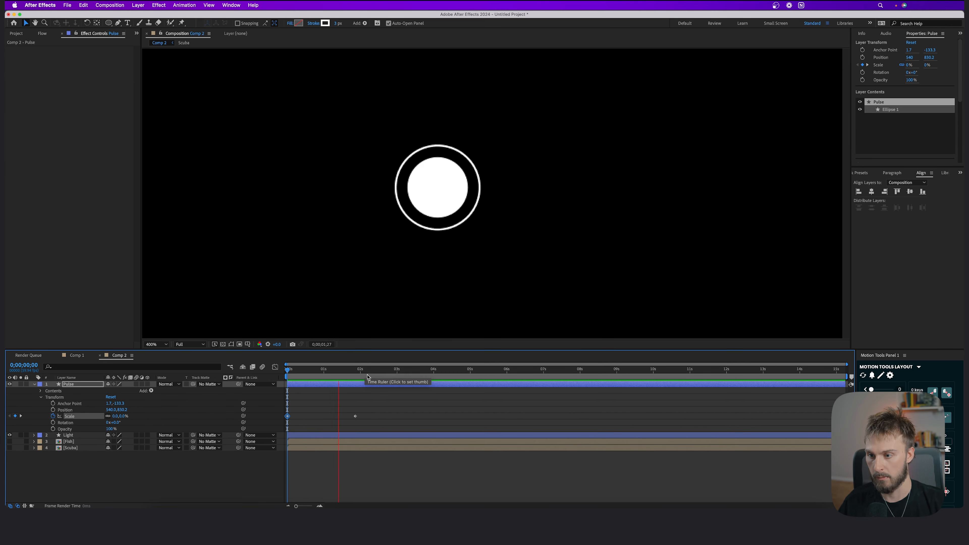
{"action": "left_click_drag", "start_coordinate": [369, 375], "coordinate": [252, 368]}
{"action": "key", "text": "space"}
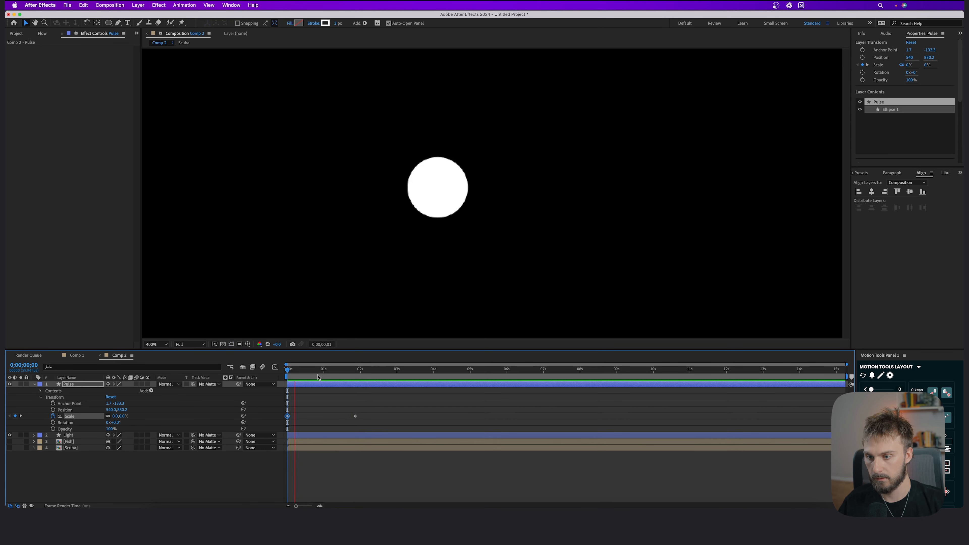
Step: Apply Easy Ease to both of the Pulse layer's scale keyframes
{"action": "left_click_drag", "start_coordinate": [396, 424], "coordinate": [272, 405]}
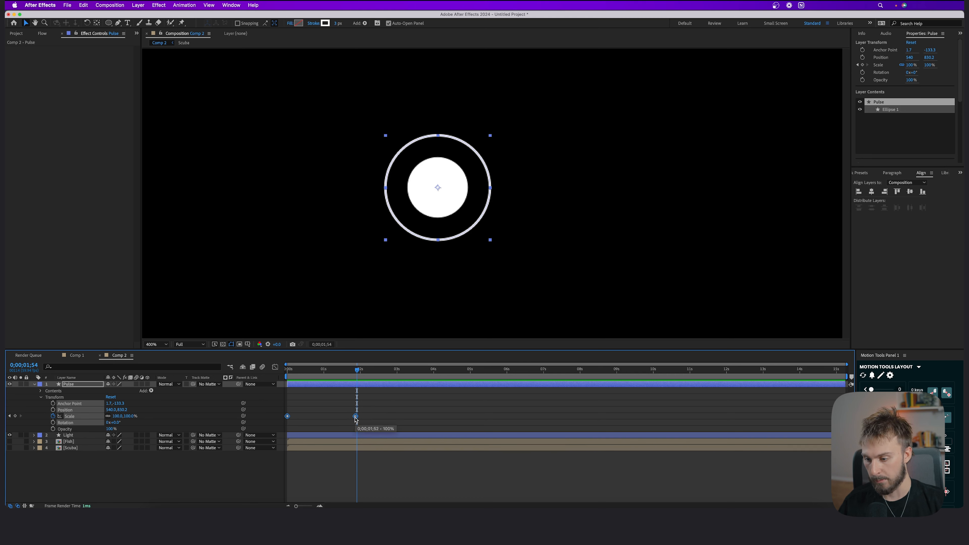
{"action": "right_click", "coordinate": [355, 420]}
{"action": "mouse_move", "coordinate": [381, 501]}
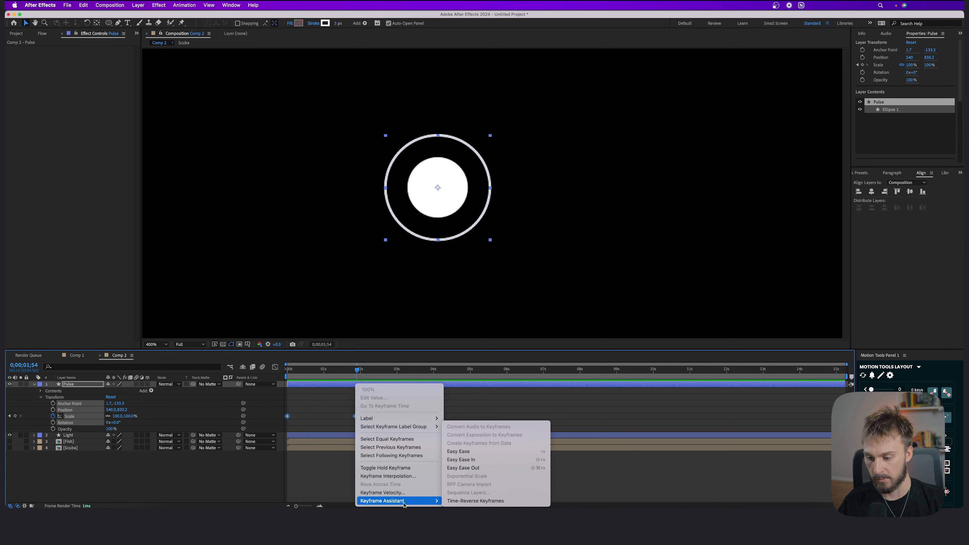
{"action": "left_click", "coordinate": [458, 451]}
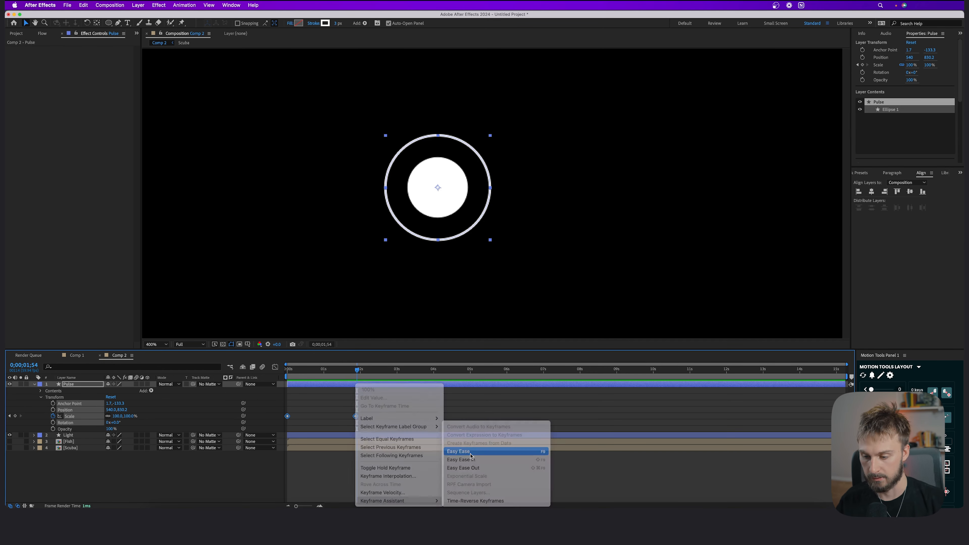
Step: Add a Pulse scale keyframe at 0;00;00;57, where the ring nearly matches the white circle's size, and delete the first keyframe
{"action": "left_click", "coordinate": [324, 370]}
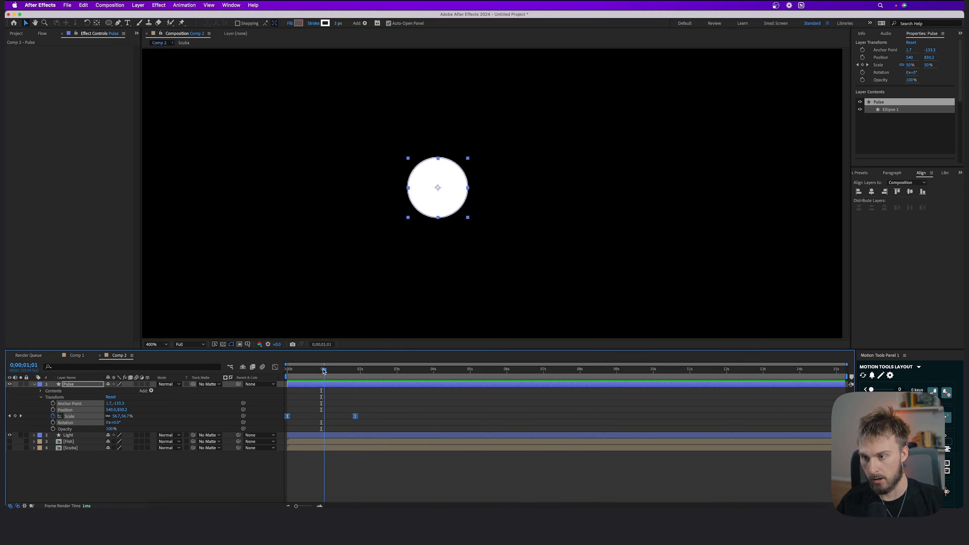
{"action": "left_click_drag", "start_coordinate": [324, 371], "coordinate": [322, 370]}
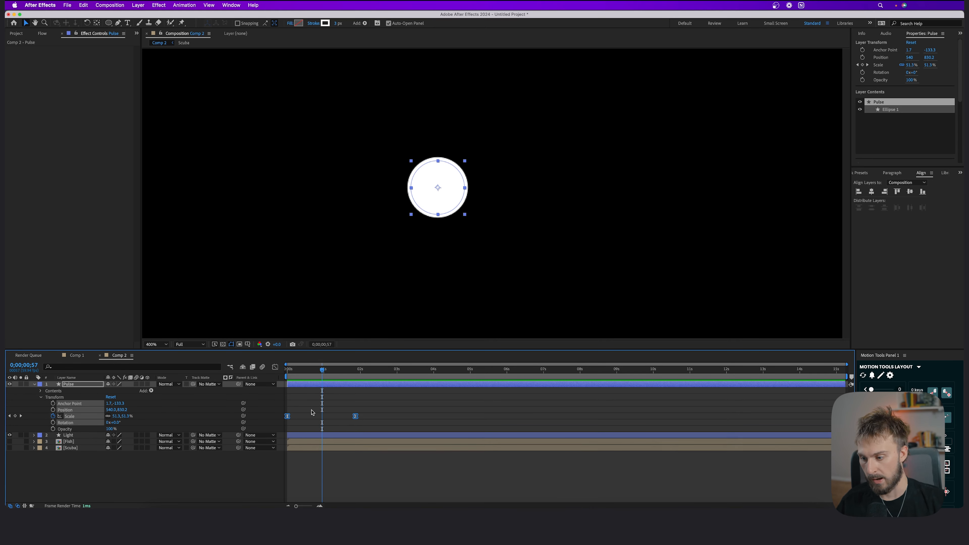
{"action": "left_click", "coordinate": [91, 439]}
{"action": "left_click", "coordinate": [15, 416]}
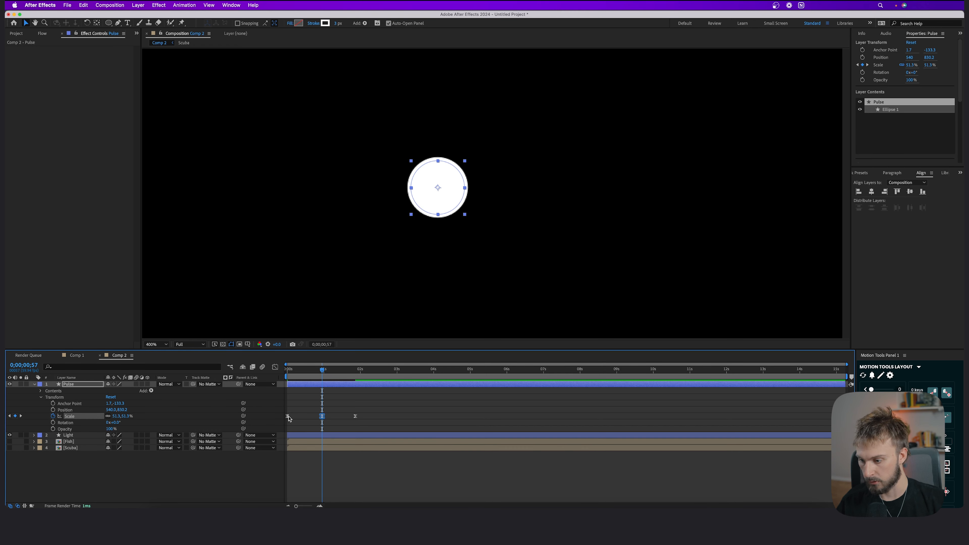
{"action": "key", "text": "Delete"}
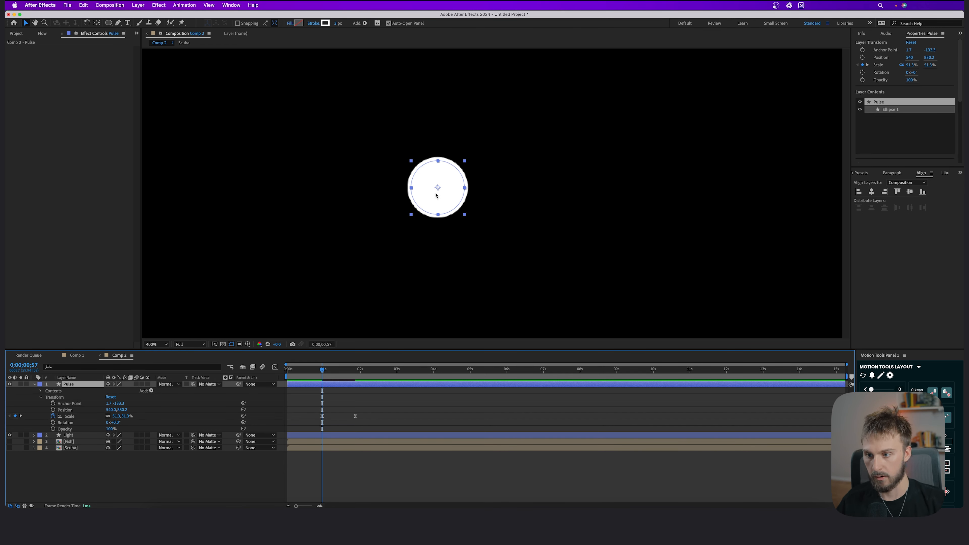
Step: Move the Pulse layer's earlier remaining scale keyframe to the start of the timeline and preview the pulse
{"action": "key", "text": "space"}
{"action": "key", "text": "space"}
{"action": "left_click_drag", "start_coordinate": [322, 416], "coordinate": [287, 418]}
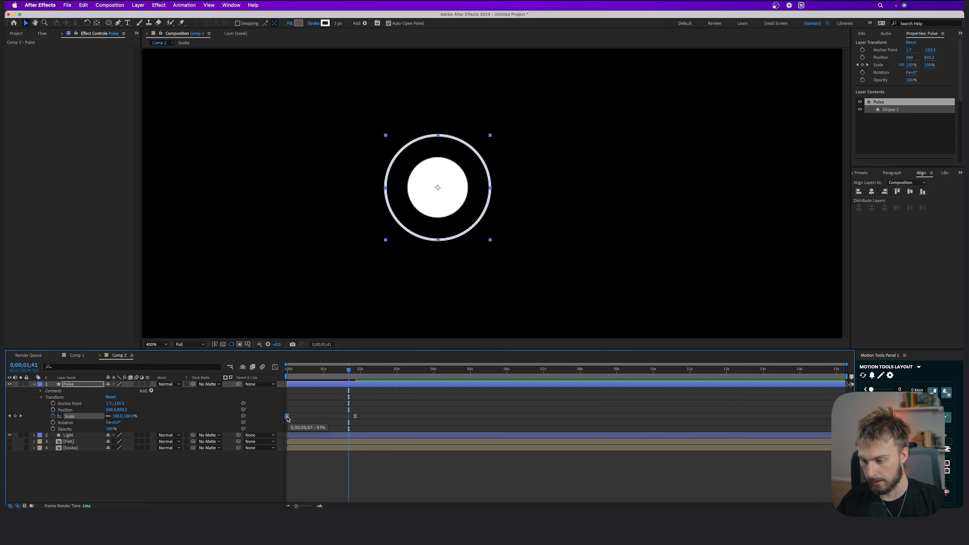
{"action": "left_click_drag", "start_coordinate": [305, 370], "coordinate": [261, 368]}
{"action": "key", "text": "space"}
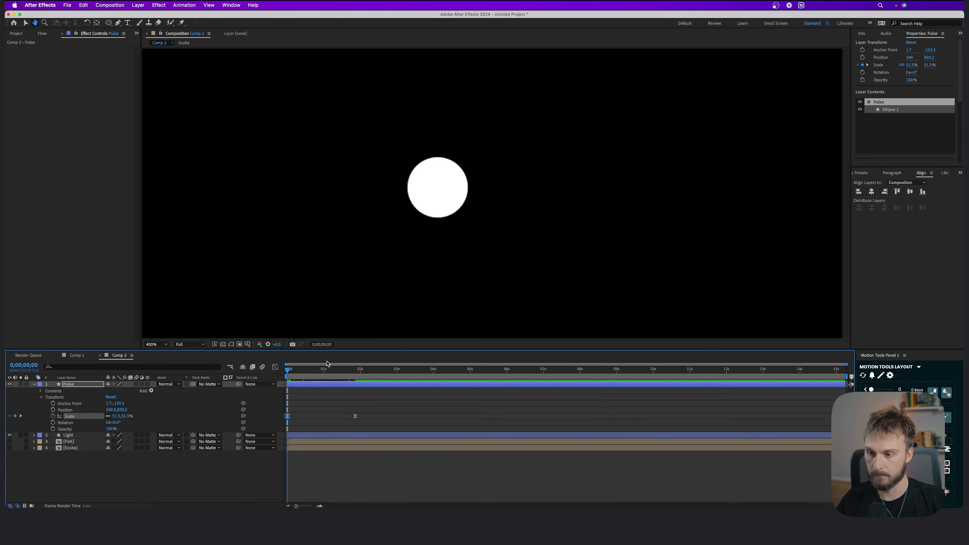
{"action": "key", "text": "space"}
Step: Shorten the ring's growth by moving its 100% scale keyframe to about 0;00;00;51, previewing the timing
{"action": "left_click_drag", "start_coordinate": [355, 416], "coordinate": [335, 421]}
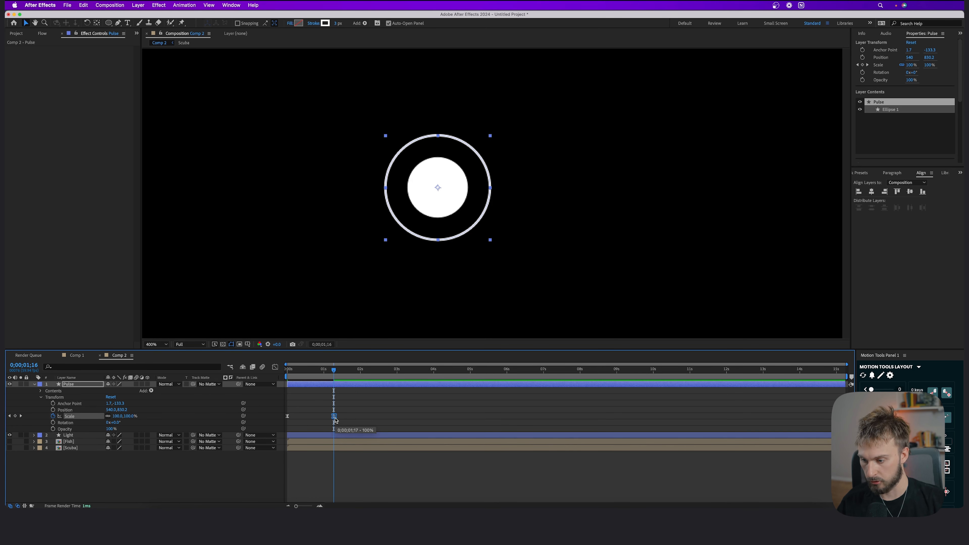
{"action": "left_click_drag", "start_coordinate": [334, 371], "coordinate": [278, 373]}
{"action": "key", "text": "space"}
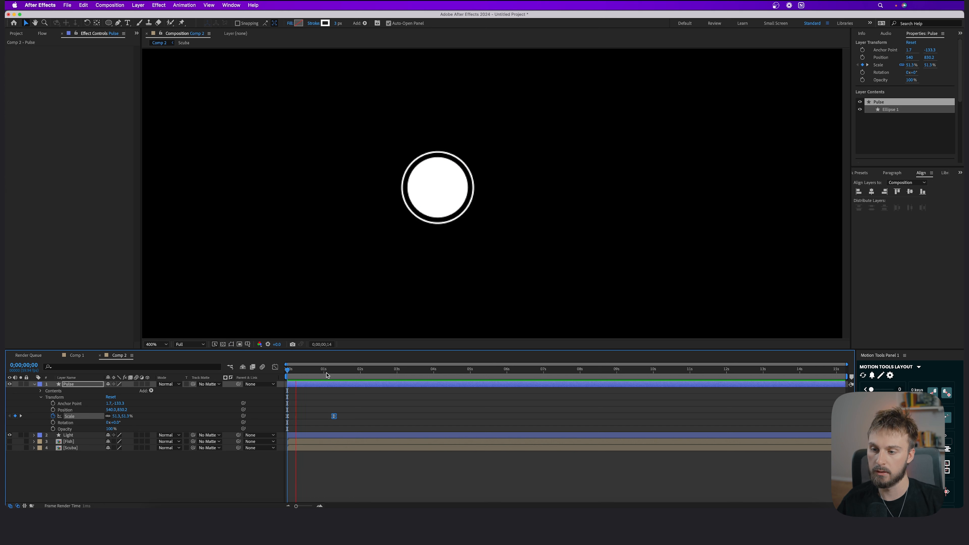
{"action": "left_click_drag", "start_coordinate": [330, 372], "coordinate": [322, 373]}
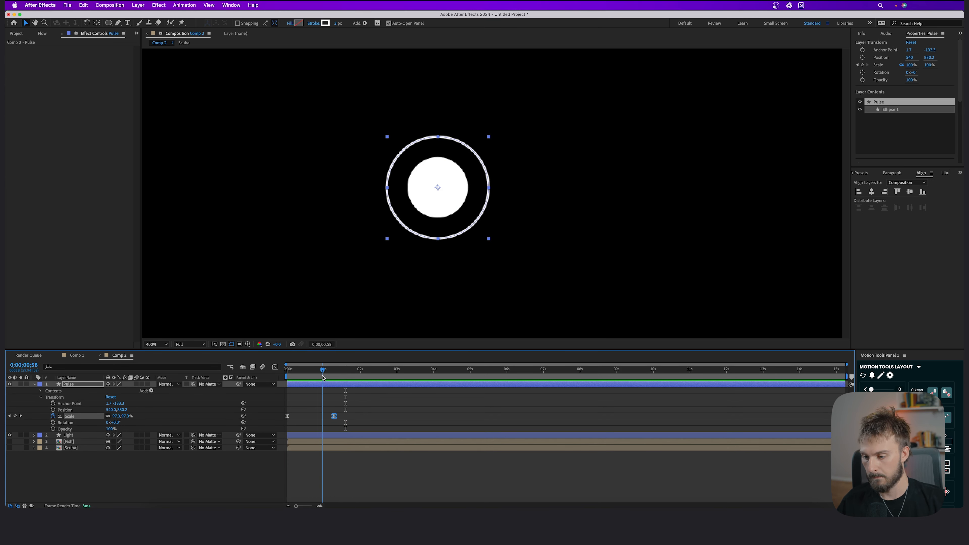
{"action": "left_click_drag", "start_coordinate": [333, 416], "coordinate": [318, 416]}
{"action": "key", "text": "space"}
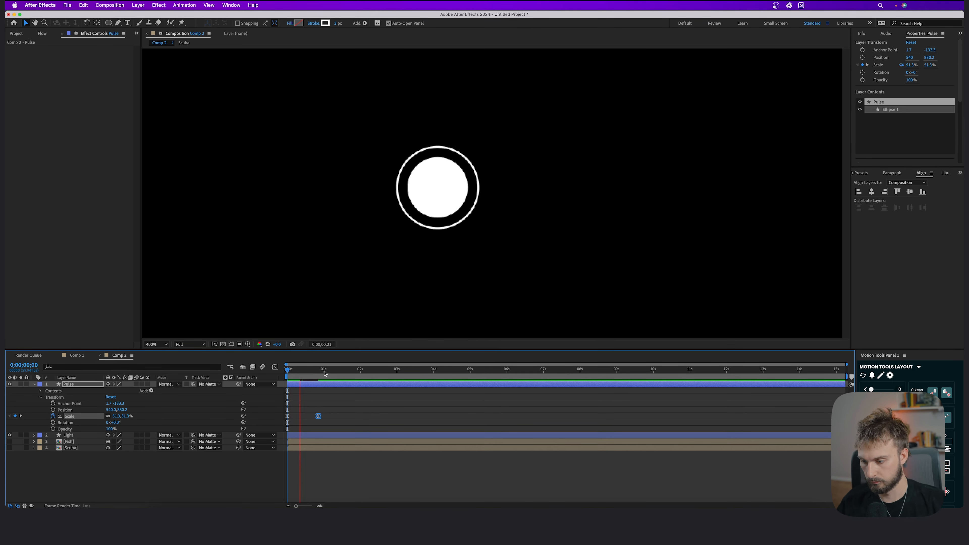
{"action": "key", "text": "space"}
Step: Keyframe the Pulse layer's opacity from 100% at 0;00;00;38 to 0% at 0;00;00;51
{"action": "left_click_drag", "start_coordinate": [301, 370], "coordinate": [310, 370]}
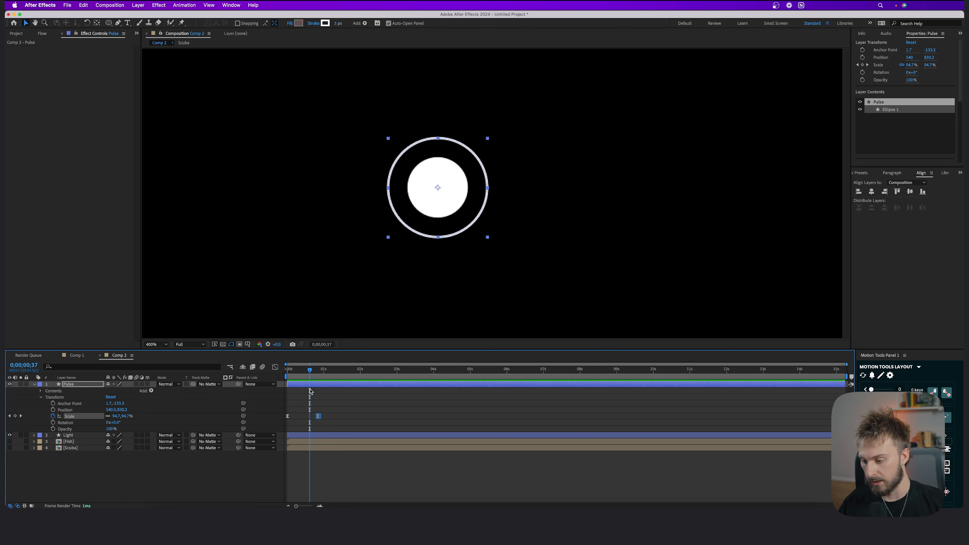
{"action": "left_click_drag", "start_coordinate": [296, 506], "coordinate": [305, 506]}
{"action": "mouse_move", "coordinate": [334, 373]}
{"action": "left_mouse_down"}
{"action": "mouse_move", "coordinate": [346, 371]}
{"action": "mouse_move", "coordinate": [335, 373]}
{"action": "left_mouse_up"}
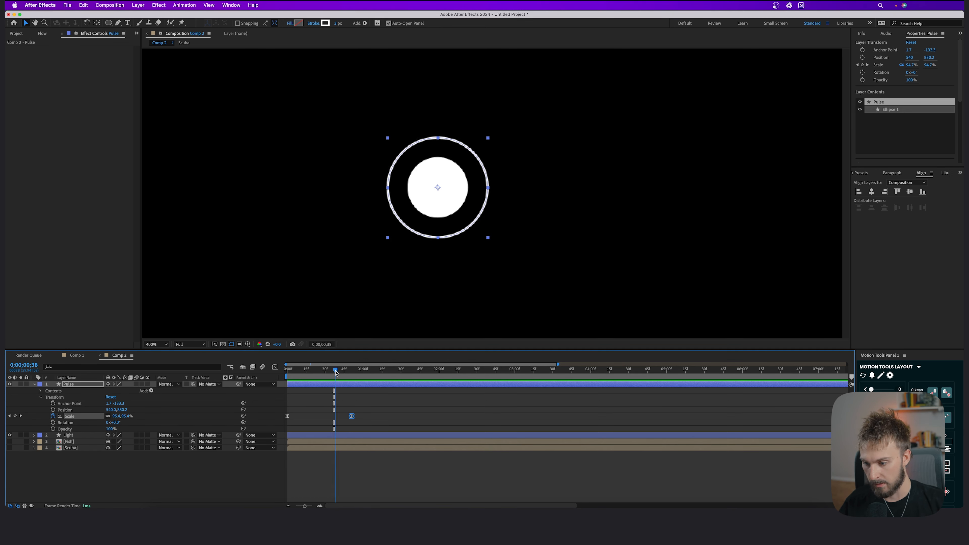
{"action": "left_click", "coordinate": [53, 429]}
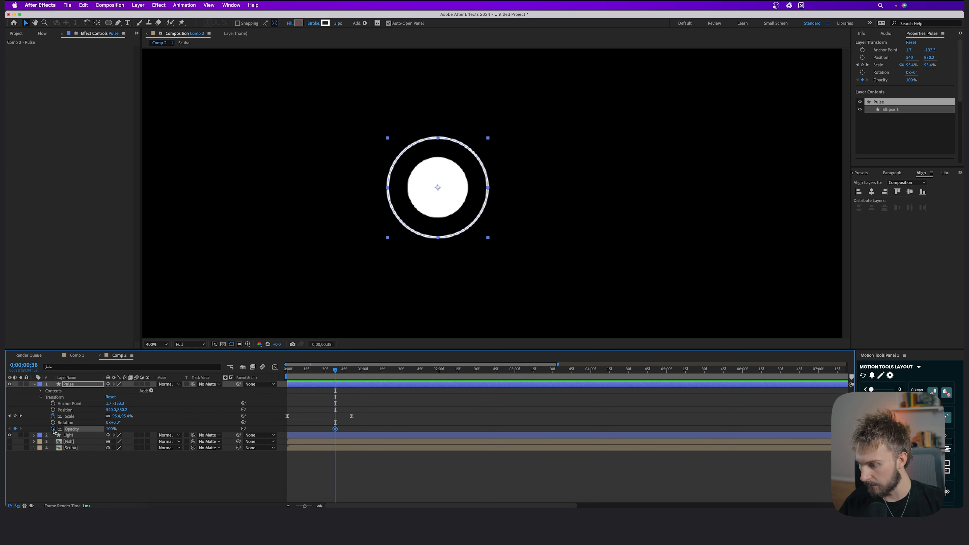
{"action": "left_click_drag", "start_coordinate": [336, 372], "coordinate": [352, 370]}
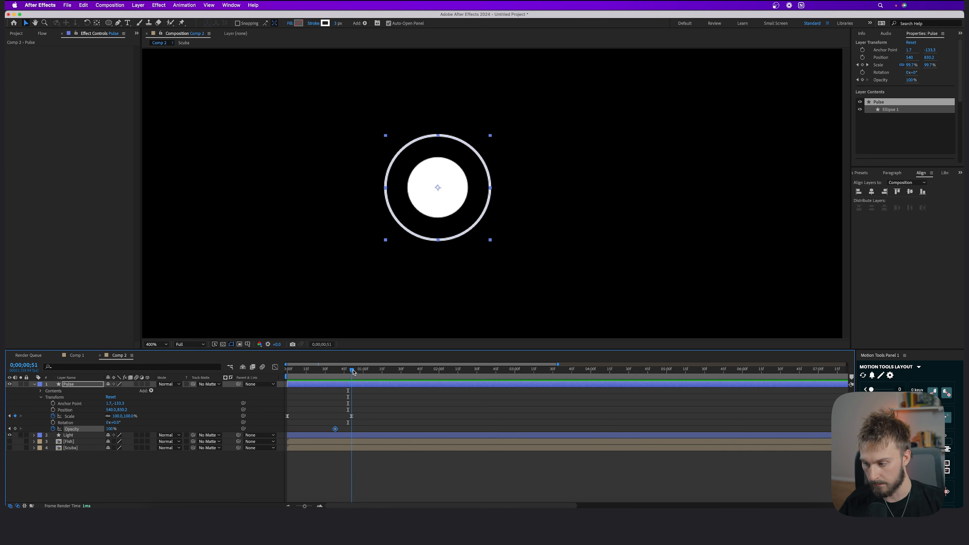
{"action": "left_click_drag", "start_coordinate": [113, 430], "coordinate": [72, 430]}
Step: Preview the fading pulse up close and with the whole composition in view to judge its timing
{"action": "key", "text": "space"}
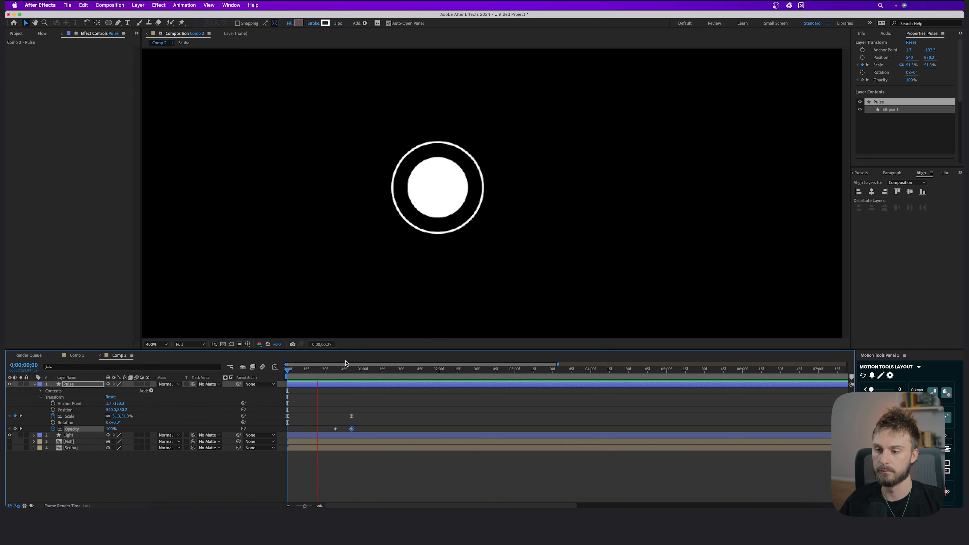
{"action": "key", "text": "space"}
{"action": "scroll", "coordinate": [466, 230], "scroll_direction": "down", "scroll_amount": 4}
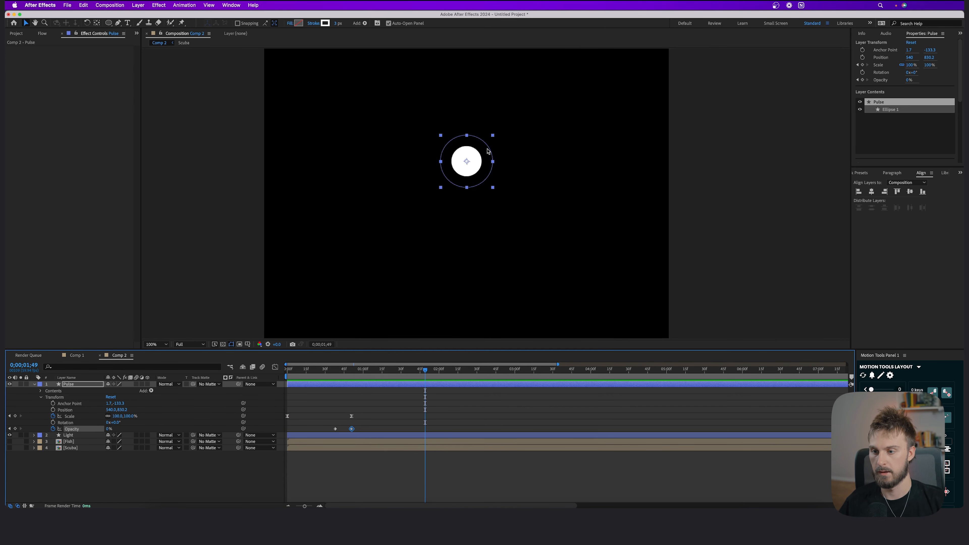
{"action": "scroll", "coordinate": [437, 260], "scroll_direction": "down", "scroll_amount": 1}
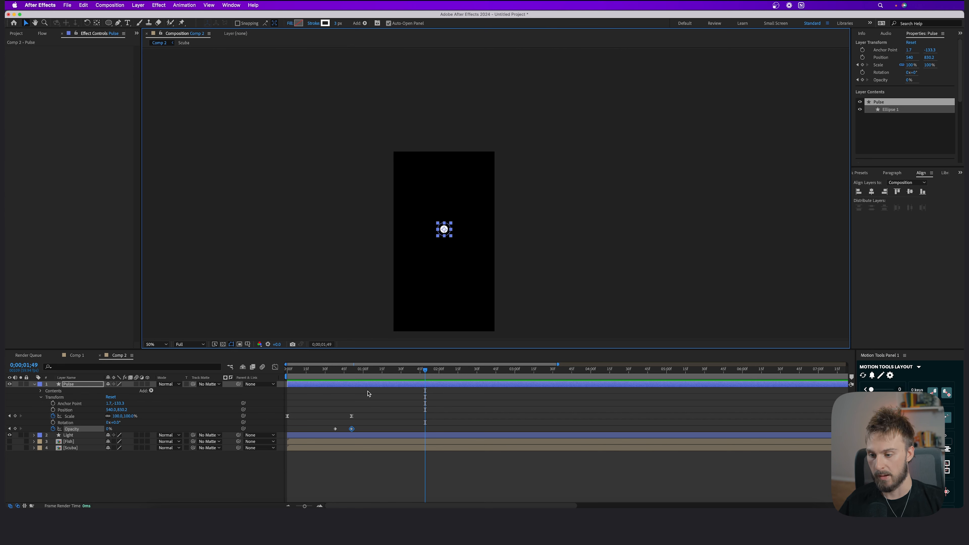
{"action": "key", "text": "Home"}
{"action": "key", "text": "space"}
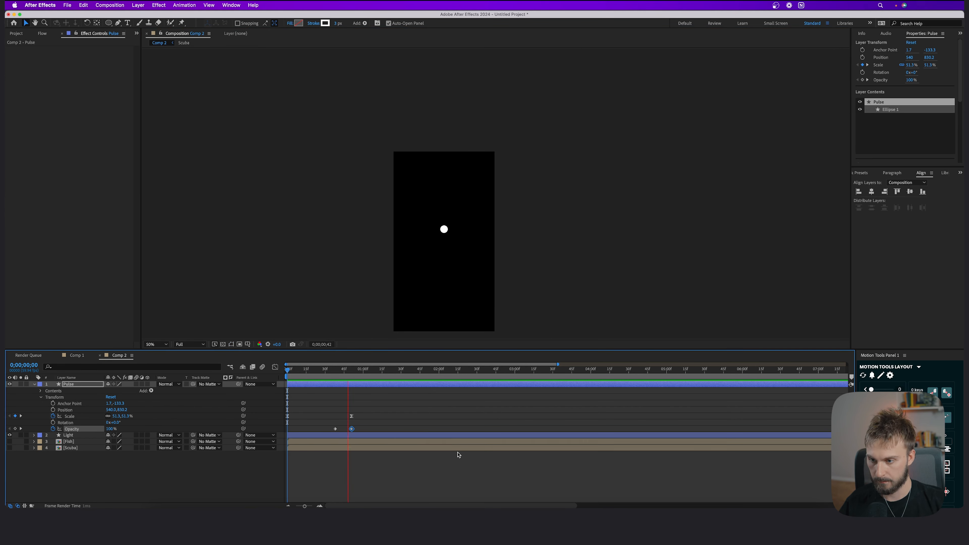
{"action": "key", "text": "space"}
{"action": "left_click_drag", "start_coordinate": [483, 370], "coordinate": [234, 376]}
{"action": "key", "text": "space"}
{"action": "key", "text": "space"}
{"action": "key", "text": "space"}
Step: Shift the final scale keyframe and both opacity keyframes earlier so the pulse ends at about 0;00;00;38, and preview it
{"action": "key", "text": "equal"}
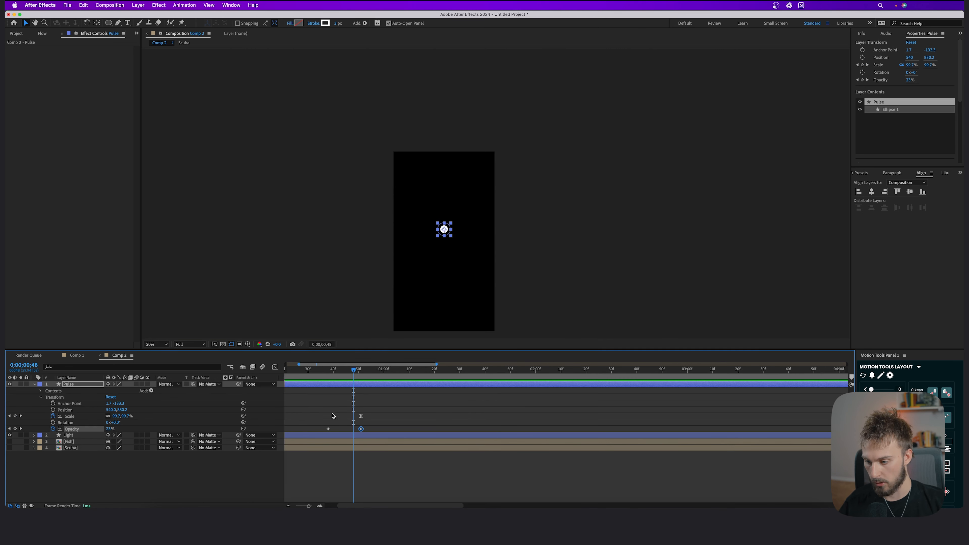
{"action": "left_click_drag", "start_coordinate": [310, 403], "coordinate": [363, 439]}
{"action": "left_click_drag", "start_coordinate": [304, 506], "coordinate": [309, 504]}
{"action": "left_click_drag", "start_coordinate": [415, 417], "coordinate": [383, 417]}
{"action": "left_click_drag", "start_coordinate": [377, 375], "coordinate": [261, 373]}
{"action": "key", "text": "space"}
{"action": "left_click_drag", "start_coordinate": [382, 374], "coordinate": [286, 375]}
{"action": "key", "text": "space"}
{"action": "key", "text": "space"}
Step: Duplicate the Pulse layer and select the duplicate's layer bar in the timeline
{"action": "scroll", "coordinate": [447, 230], "scroll_direction": "up", "scroll_amount": 1}
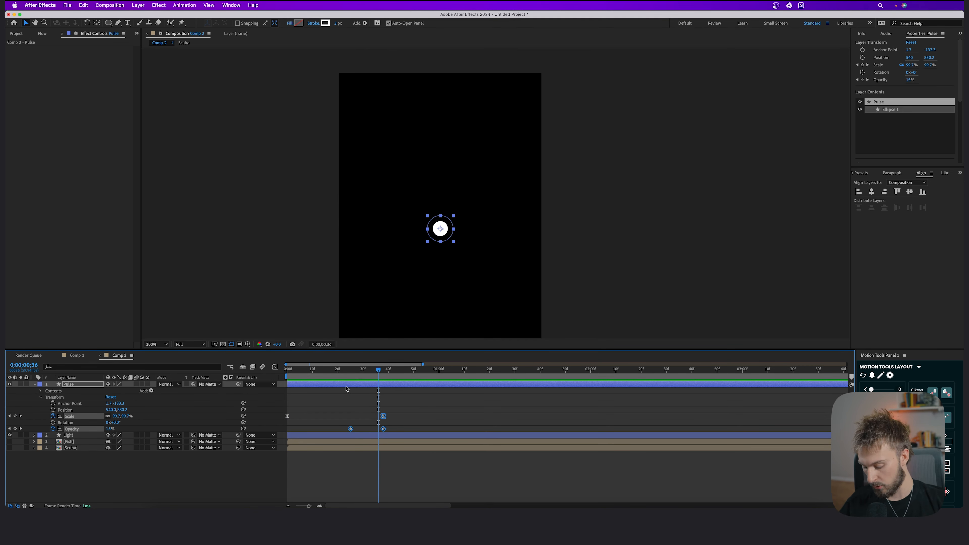
{"action": "key", "text": "super+d"}
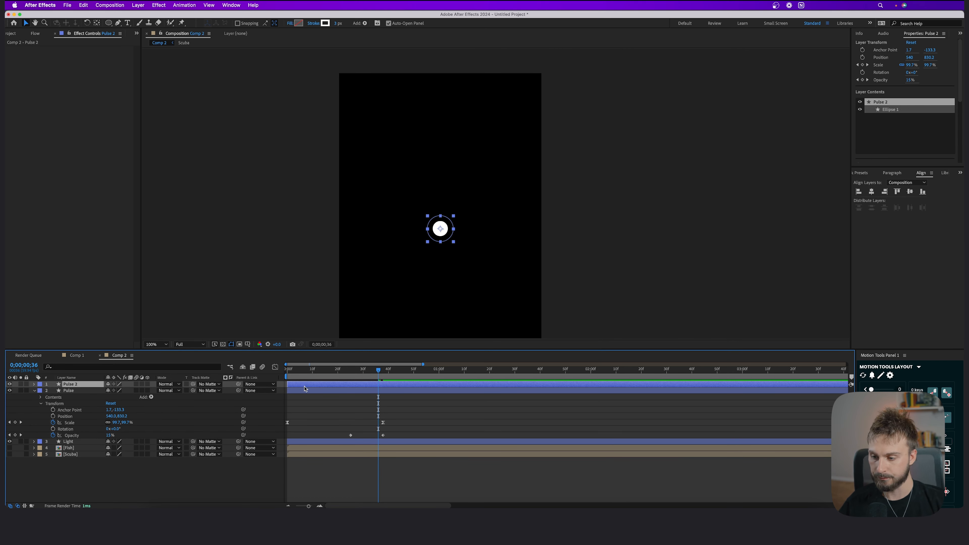
{"action": "mouse_move", "coordinate": [305, 387]}
{"action": "left_mouse_down"}
{"action": "mouse_move", "coordinate": [337, 387]}
{"action": "mouse_move", "coordinate": [308, 388]}
{"action": "left_mouse_up"}
{"action": "left_click", "coordinate": [311, 403]}
{"action": "left_click", "coordinate": [313, 389]}
{"action": "left_click", "coordinate": [314, 385]}
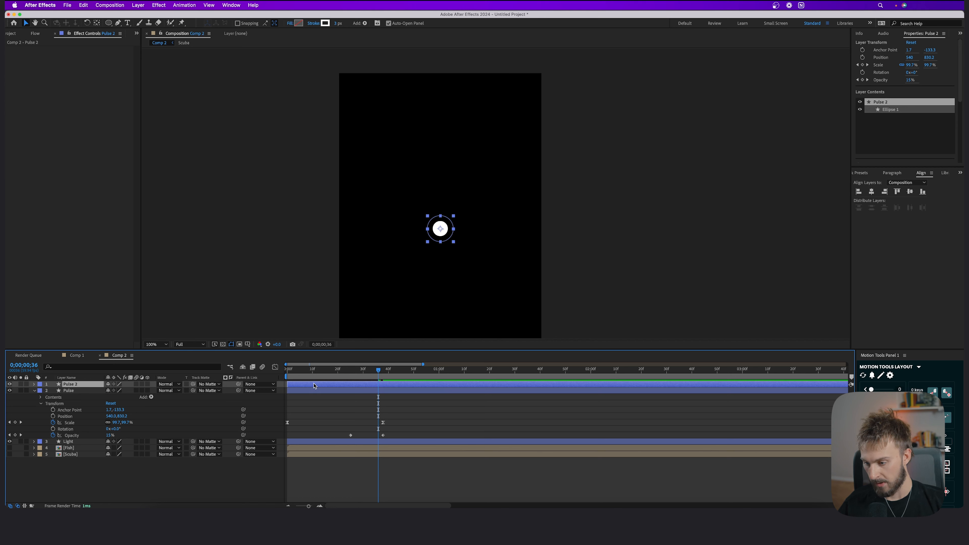
Step: Duplicate the Pulse 2 layer repeatedly until the stack reaches Pulse 7
{"action": "key", "text": "super+d"}
{"action": "key", "text": "super+d"}
{"action": "key", "text": "super+d"}
{"action": "key", "text": "super+d"}
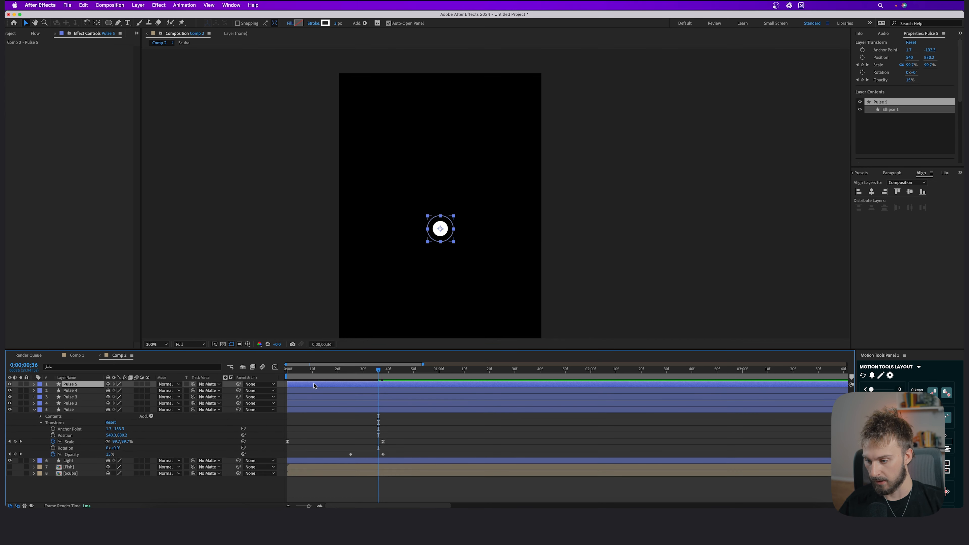
{"action": "key", "text": "super+d"}
{"action": "left_click", "coordinate": [317, 422]}
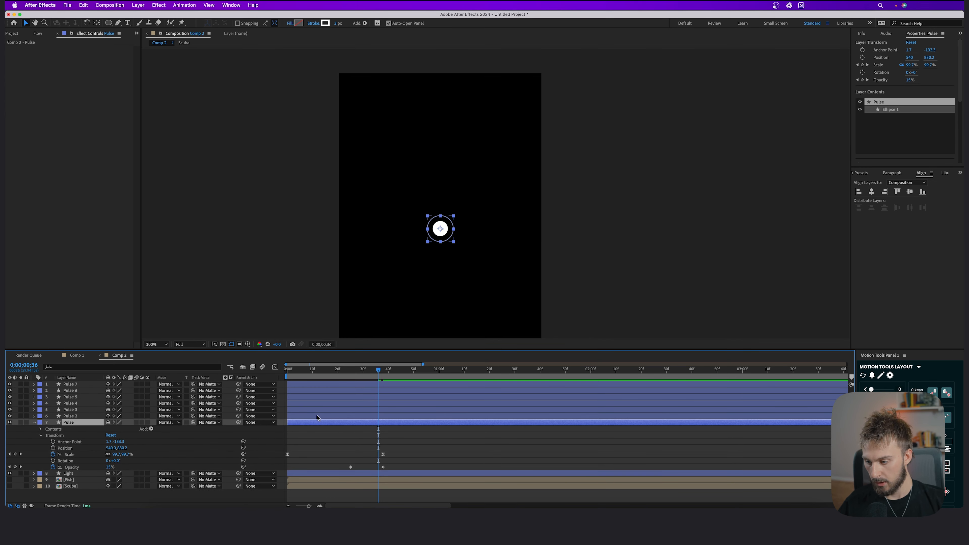
{"action": "left_click", "coordinate": [317, 416]}
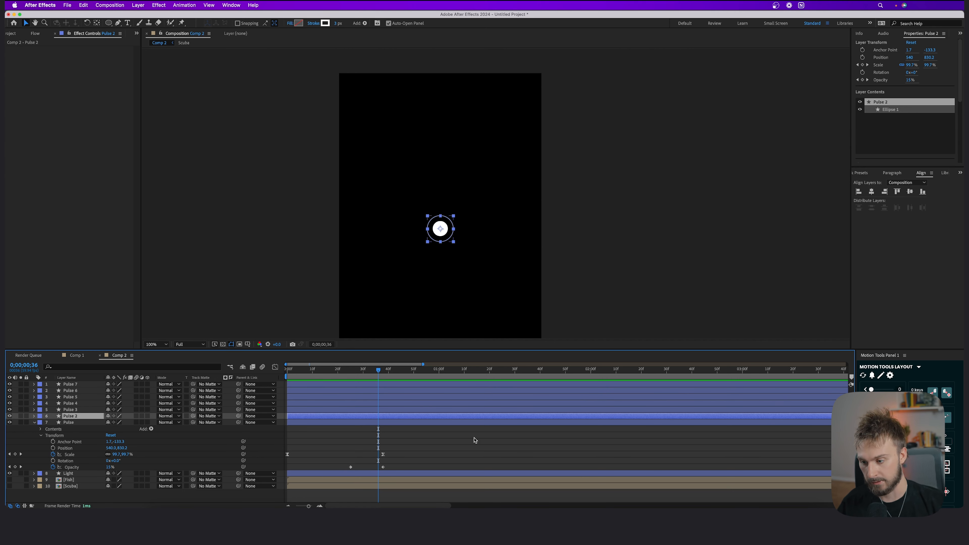
{"action": "left_click_drag", "start_coordinate": [308, 417], "coordinate": [359, 412]}
{"action": "key", "text": "super+z"}
{"action": "key", "text": "super+z"}
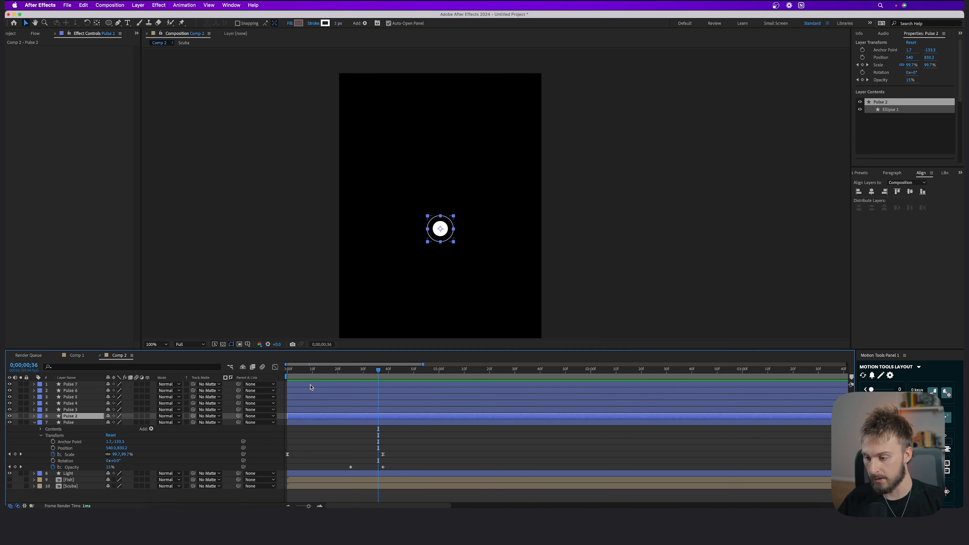
Step: Stagger the seven Pulse layers 30 frames apart from the lowest layer upward, and preview the pulsing from the start
{"action": "left_click", "coordinate": [311, 421]}
{"action": "left_click", "coordinate": [312, 385], "text": "shift"}
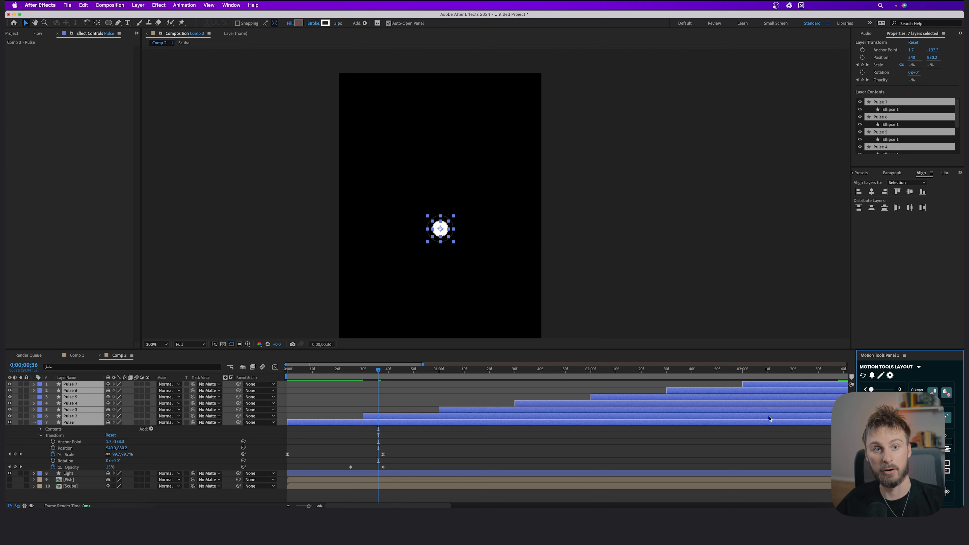
{"action": "left_click_drag", "start_coordinate": [339, 371], "coordinate": [287, 372]}
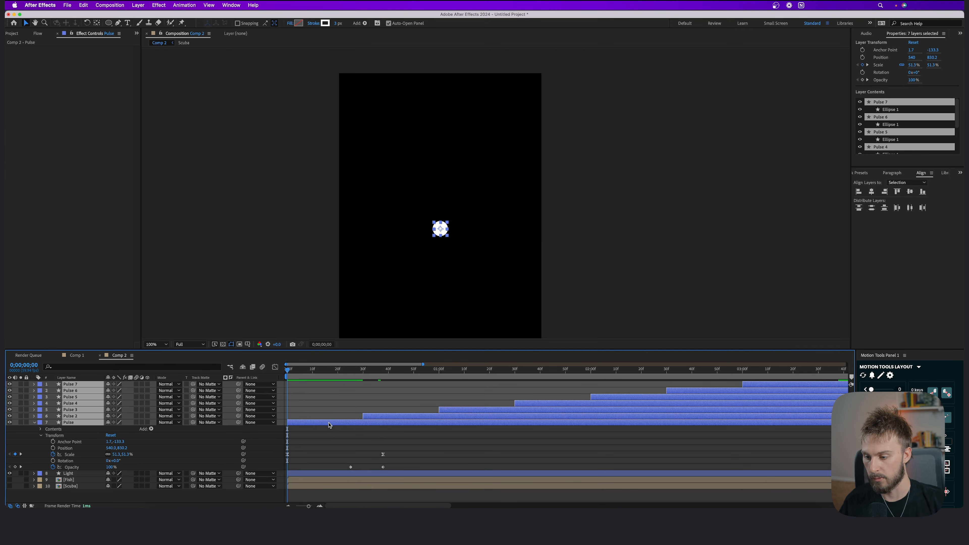
{"action": "left_click", "coordinate": [332, 430]}
{"action": "key", "text": "space"}
{"action": "key", "text": "semicolon"}
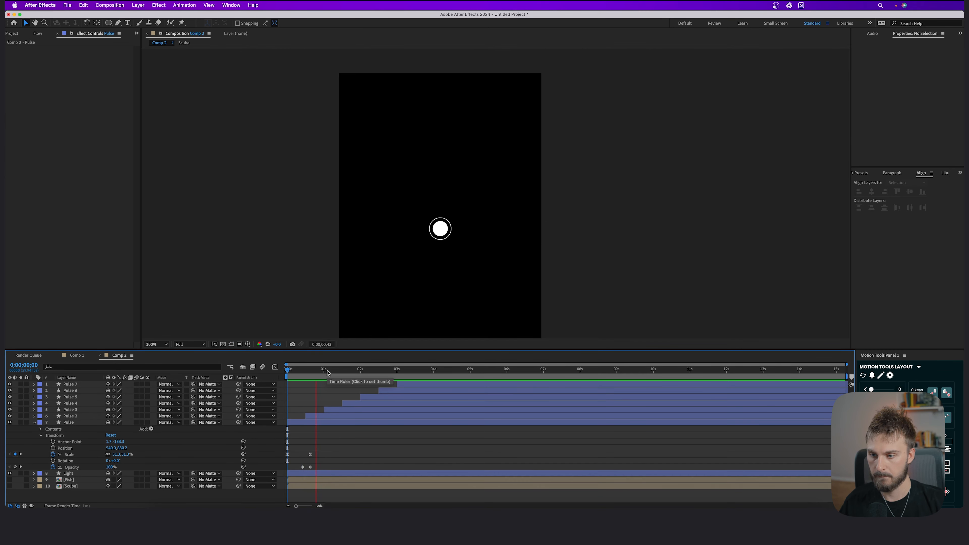
Step: Duplicate all seven Pulse layers and place the copies together above the originals
{"action": "left_click", "coordinate": [333, 423]}
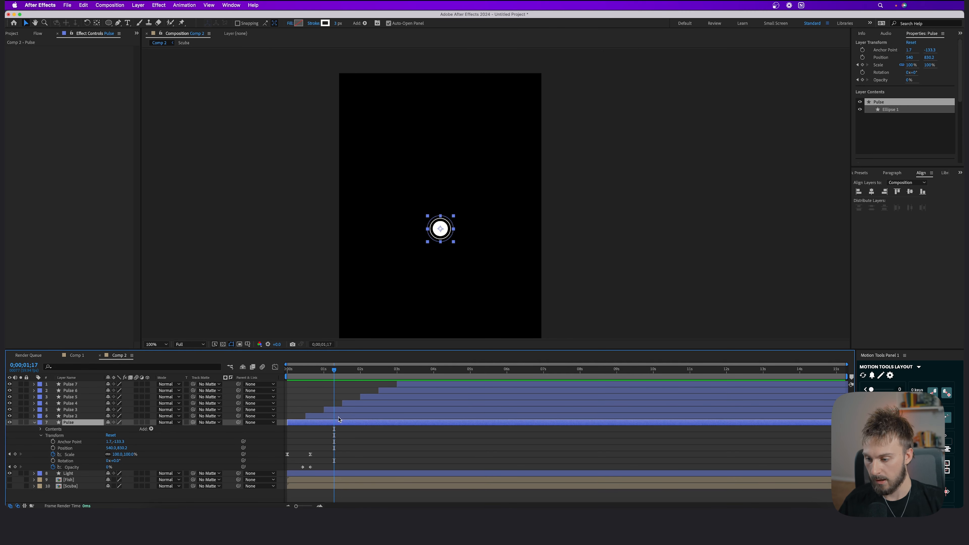
{"action": "left_click", "coordinate": [408, 388], "text": "shift"}
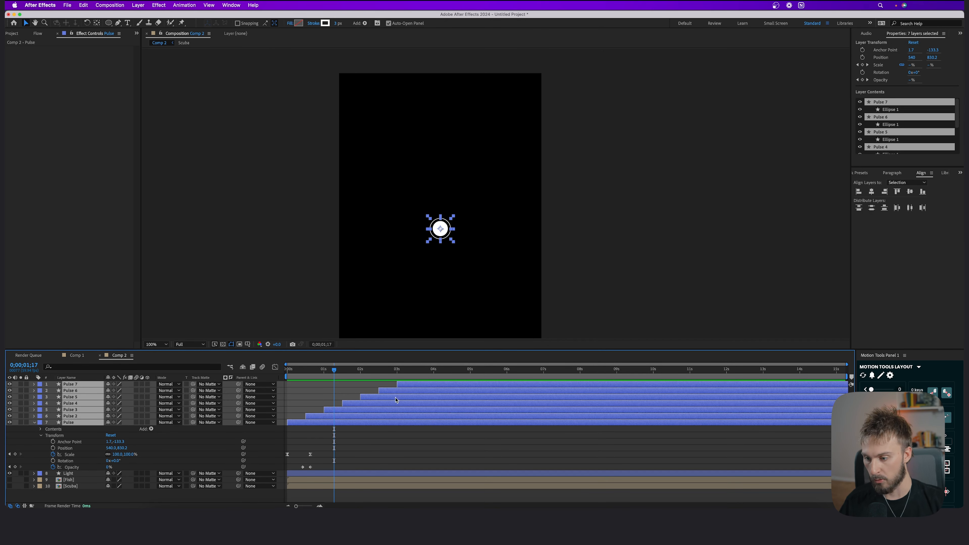
{"action": "key", "text": "super+d"}
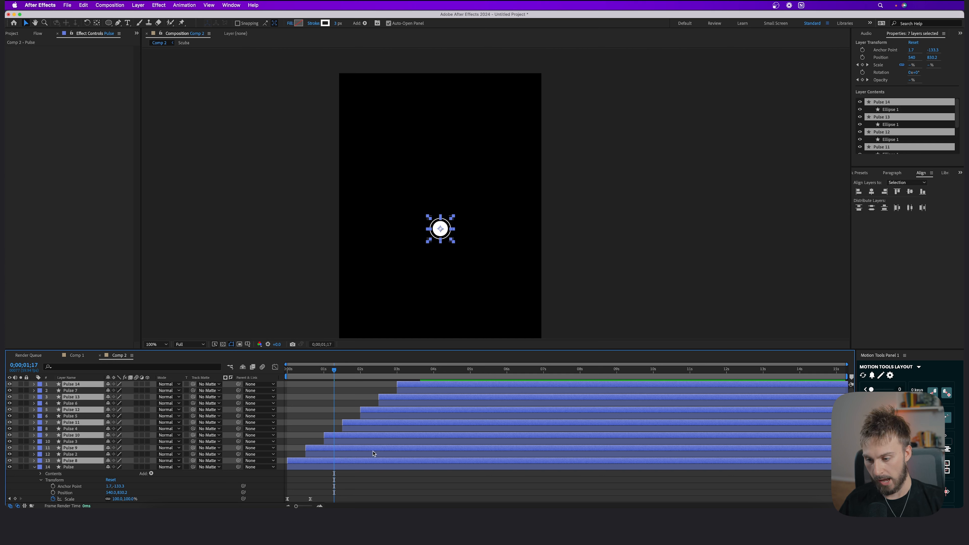
{"action": "left_click_drag", "start_coordinate": [92, 462], "coordinate": [91, 384]}
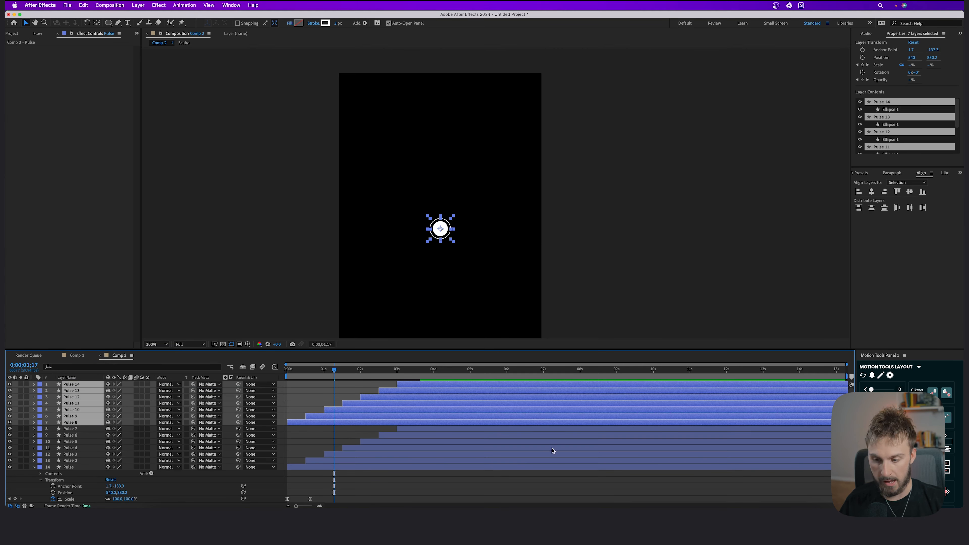
Step: Stagger all fourteen Pulse layers 30 frames apart in one continuous sequence and preview it from the start
{"action": "left_click", "coordinate": [414, 467], "text": "shift"}
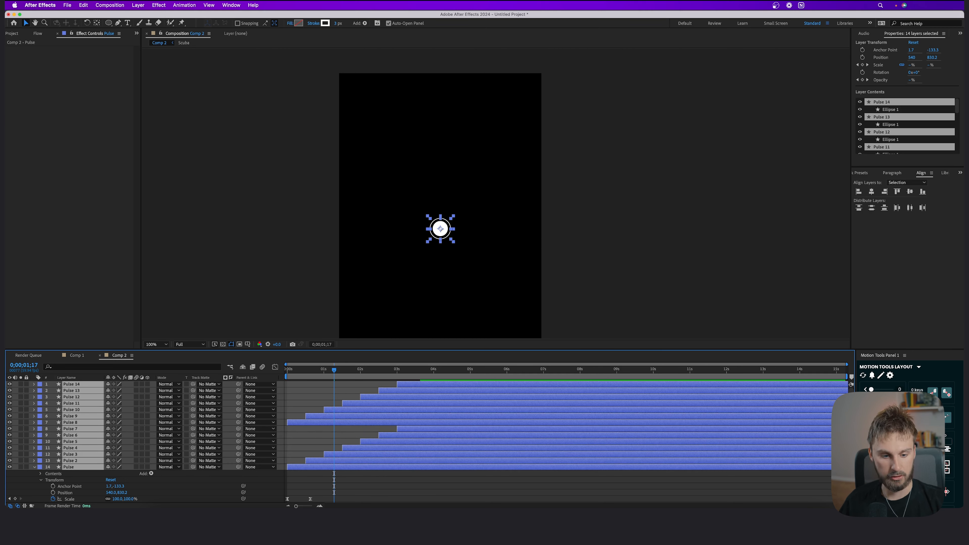
{"action": "left_click", "coordinate": [948, 450]}
{"action": "left_click_drag", "start_coordinate": [358, 373], "coordinate": [289, 474]}
{"action": "key", "text": "space"}
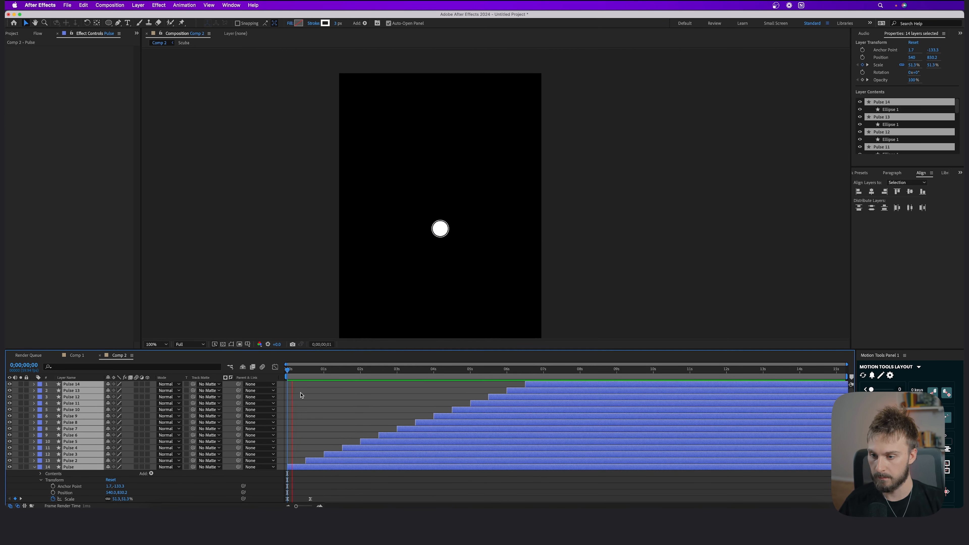
{"action": "left_click", "coordinate": [288, 474]}
Step: Pre-compose all fourteen Pulse layers into a new composition named Pulse
{"action": "left_click", "coordinate": [72, 467]}
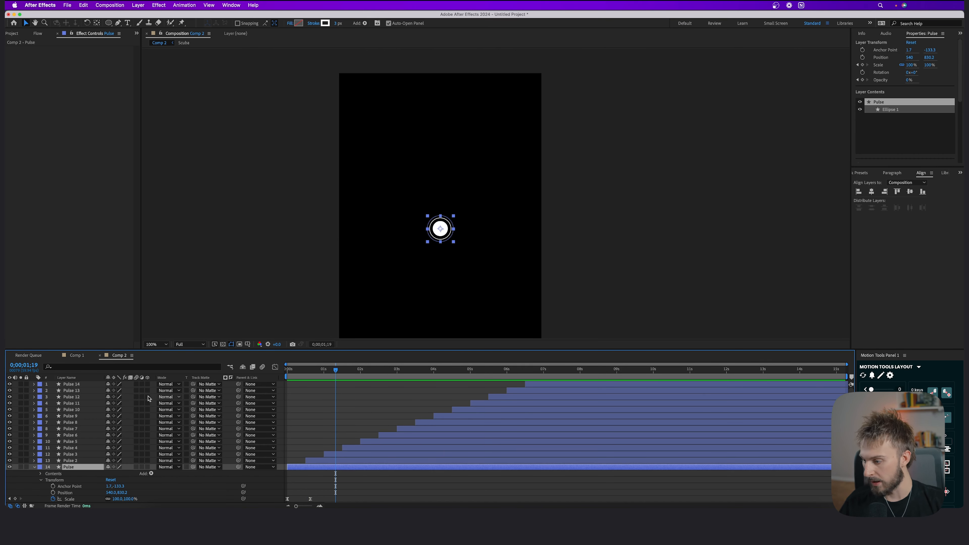
{"action": "left_click", "coordinate": [92, 385], "text": "shift"}
{"action": "right_click", "coordinate": [92, 385]}
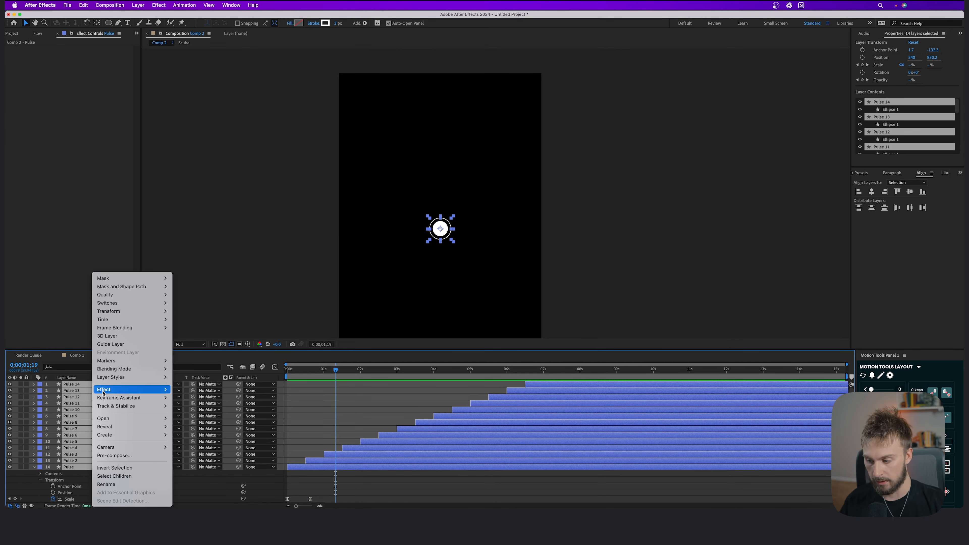
{"action": "left_click", "coordinate": [129, 456]}
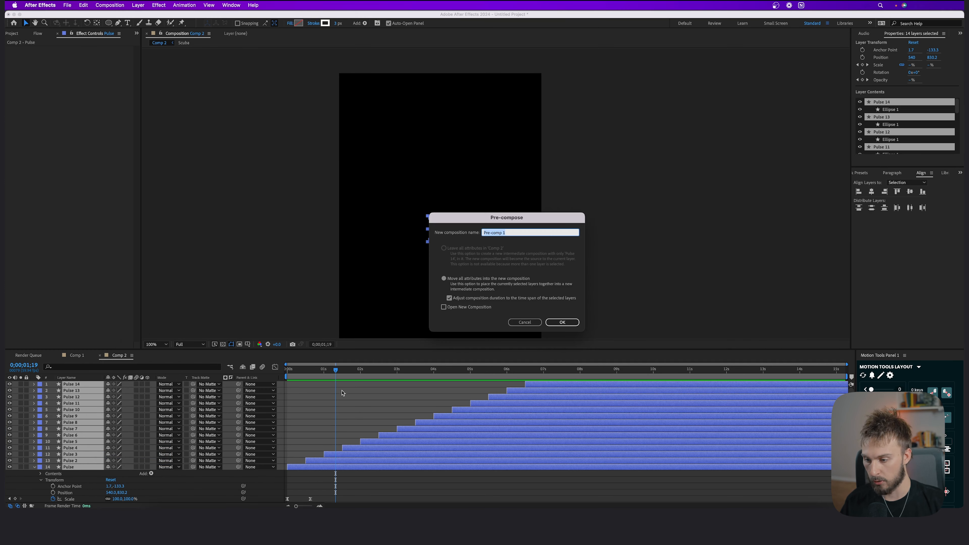
{"action": "type", "text": "Pulse"}
{"action": "key", "text": "Return"}
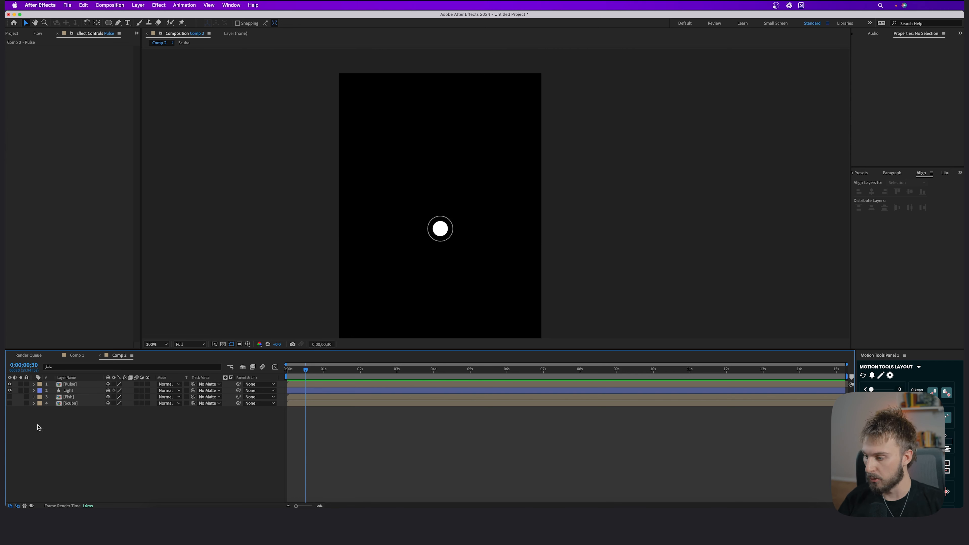
Step: Show the Scuba layer, place it above all other layers and move the diver outside the frame's left edge at -196, 362
{"action": "left_click", "coordinate": [9, 403]}
{"action": "left_click_drag", "start_coordinate": [76, 404], "coordinate": [84, 382]}
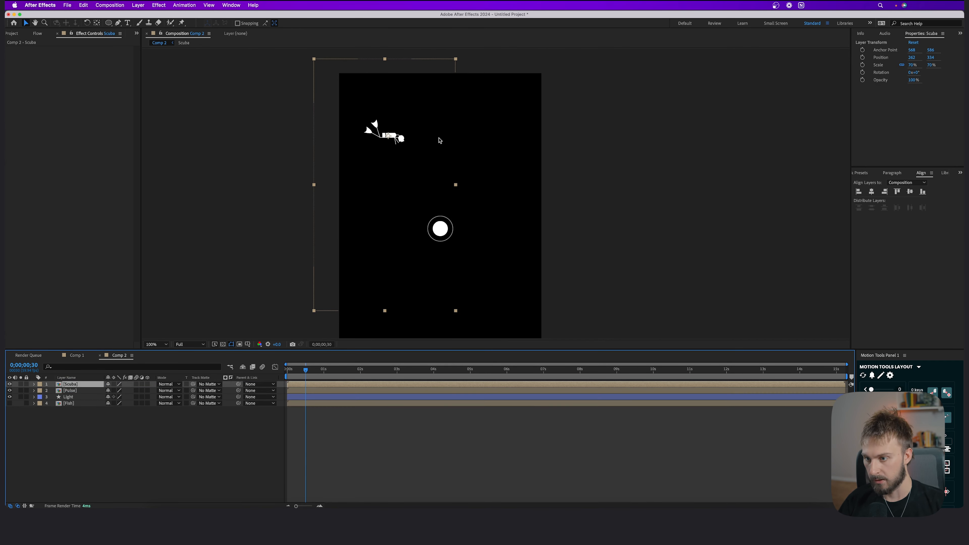
{"action": "scroll", "coordinate": [386, 168], "scroll_direction": "up", "scroll_amount": 2}
{"action": "left_click_drag", "start_coordinate": [385, 169], "coordinate": [300, 178]}
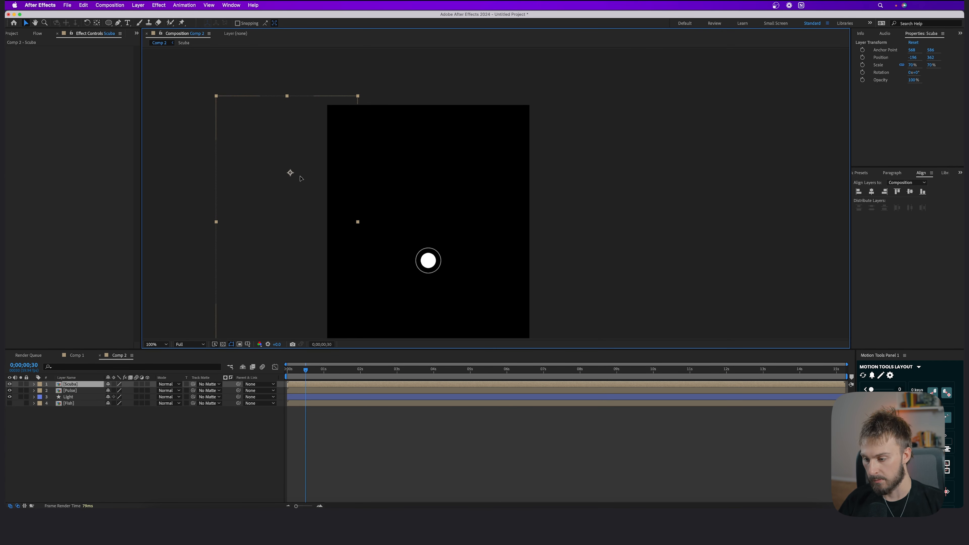
Step: Set starting Position and Rotation keyframes for the Scuba layer at 0;00;00;00
{"action": "left_click_drag", "start_coordinate": [314, 373], "coordinate": [280, 383]}
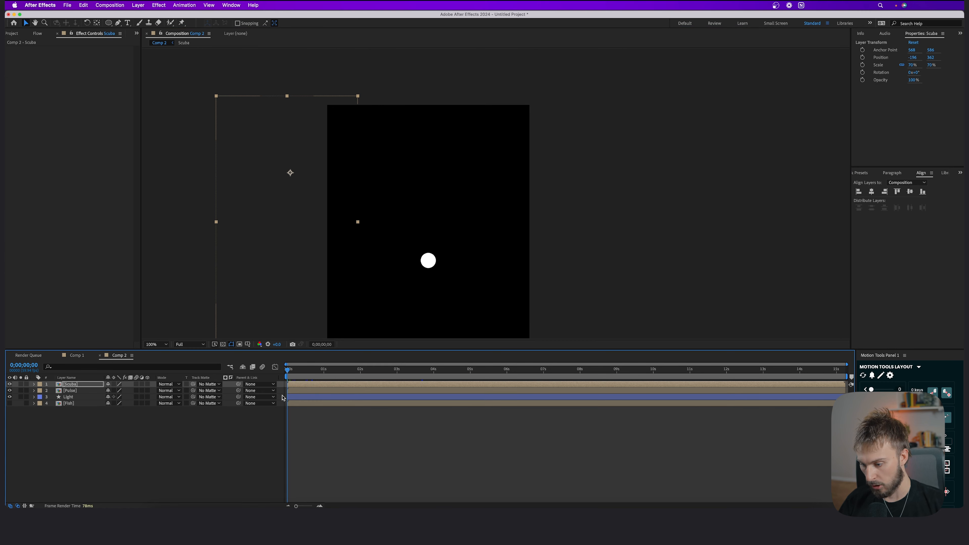
{"action": "left_click", "coordinate": [34, 384]}
{"action": "left_click", "coordinate": [42, 391]}
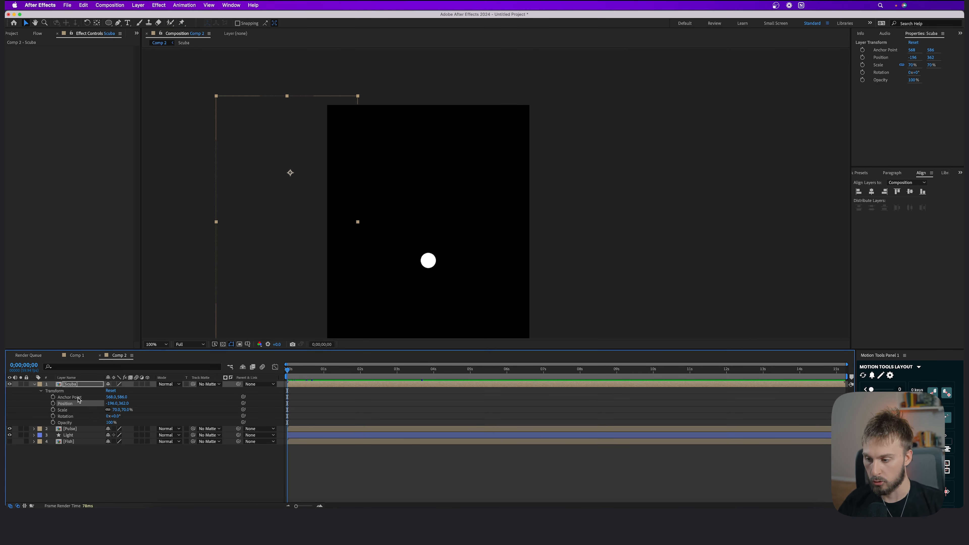
{"action": "left_click", "coordinate": [53, 404]}
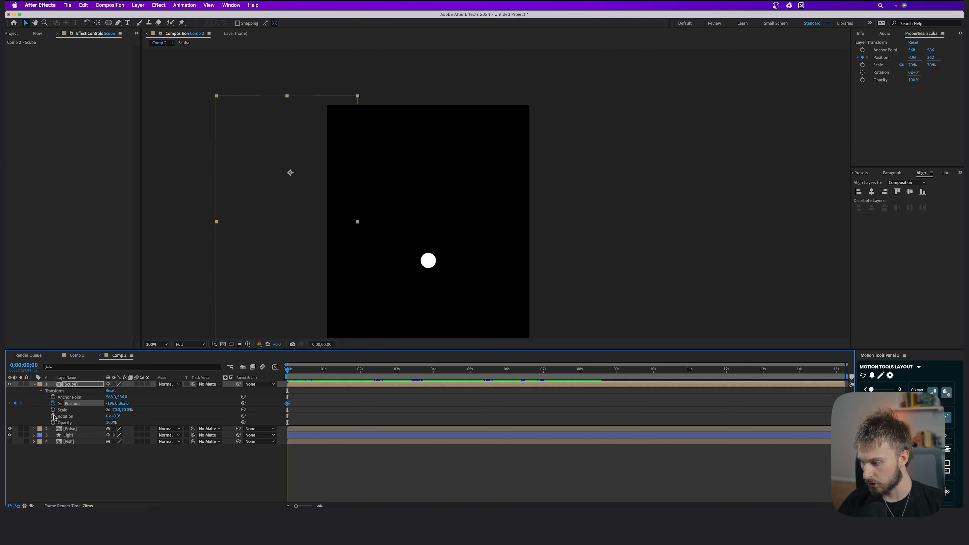
{"action": "left_click", "coordinate": [53, 417]}
Step: Animate the Scuba layer's Position into the frame at about 2.8 seconds and down to 484, 704 just above the light at 0;00;05;52
{"action": "left_click_drag", "start_coordinate": [288, 369], "coordinate": [391, 378]}
{"action": "left_click_drag", "start_coordinate": [287, 194], "coordinate": [389, 181]}
{"action": "left_click_drag", "start_coordinate": [391, 370], "coordinate": [503, 371]}
{"action": "left_click_drag", "start_coordinate": [397, 180], "coordinate": [429, 250]}
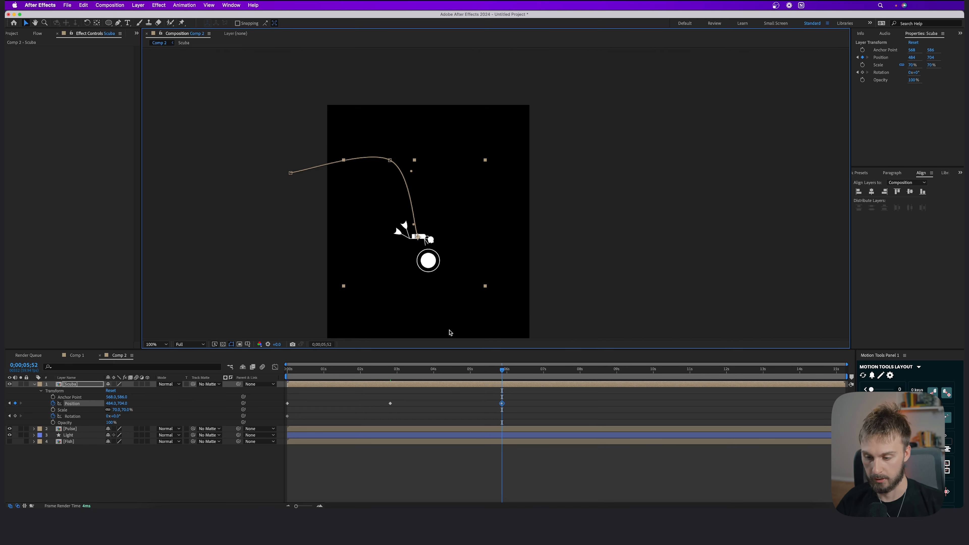
Step: Preview the diver's path and shift the second and third Position keyframes earlier, to about 2.5 and 5.5 seconds
{"action": "key", "text": "space"}
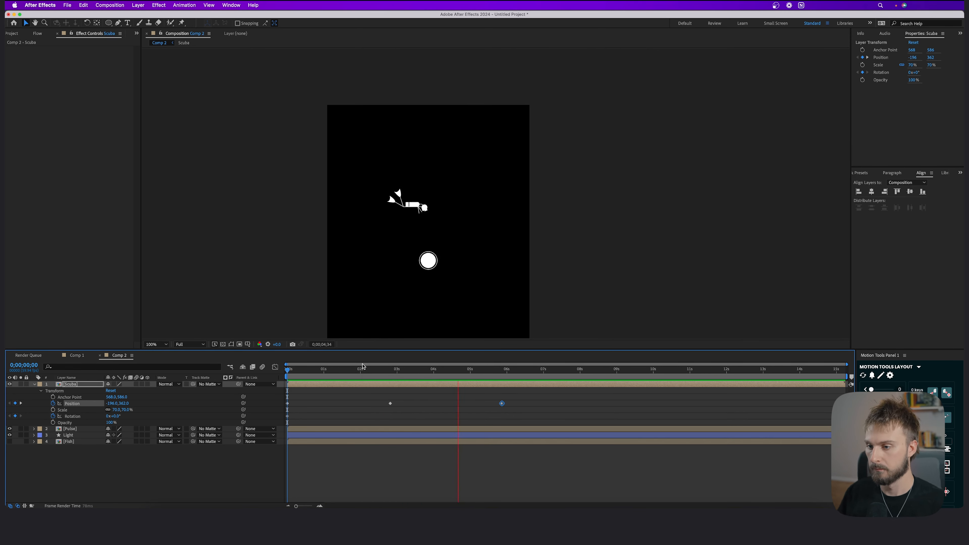
{"action": "left_click_drag", "start_coordinate": [424, 370], "coordinate": [297, 369]}
{"action": "key", "text": "space"}
{"action": "key", "text": "space"}
{"action": "left_click_drag", "start_coordinate": [390, 404], "coordinate": [381, 404]}
{"action": "left_click", "coordinate": [502, 403]}
{"action": "left_click_drag", "start_coordinate": [502, 404], "coordinate": [490, 404]}
Step: Keyframe the Scuba layer's Rotation to -18° at 0;00;01;22 and 22° at 0;00;02;26 so the diver follows the path
{"action": "left_click_drag", "start_coordinate": [409, 369], "coordinate": [350, 369]}
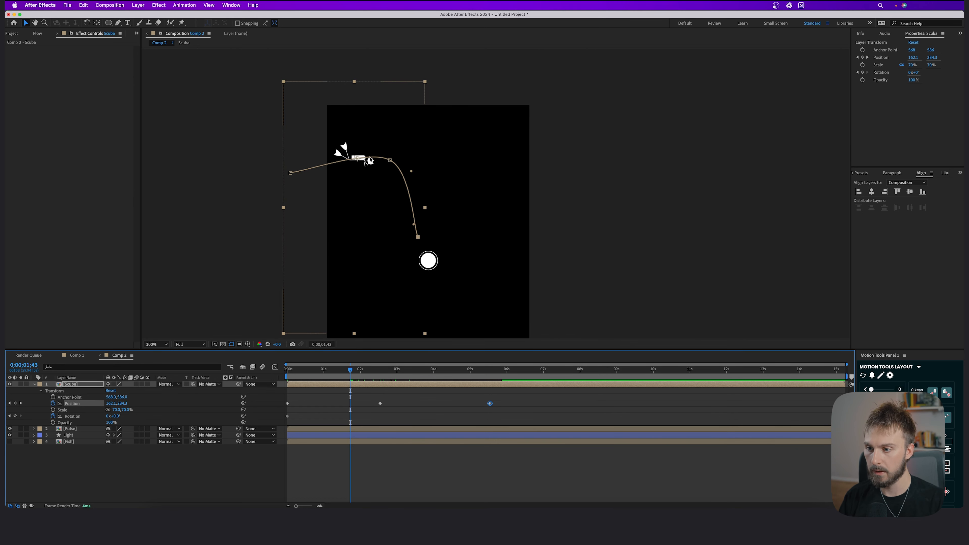
{"action": "scroll", "coordinate": [368, 159], "scroll_direction": "up", "scroll_amount": 1}
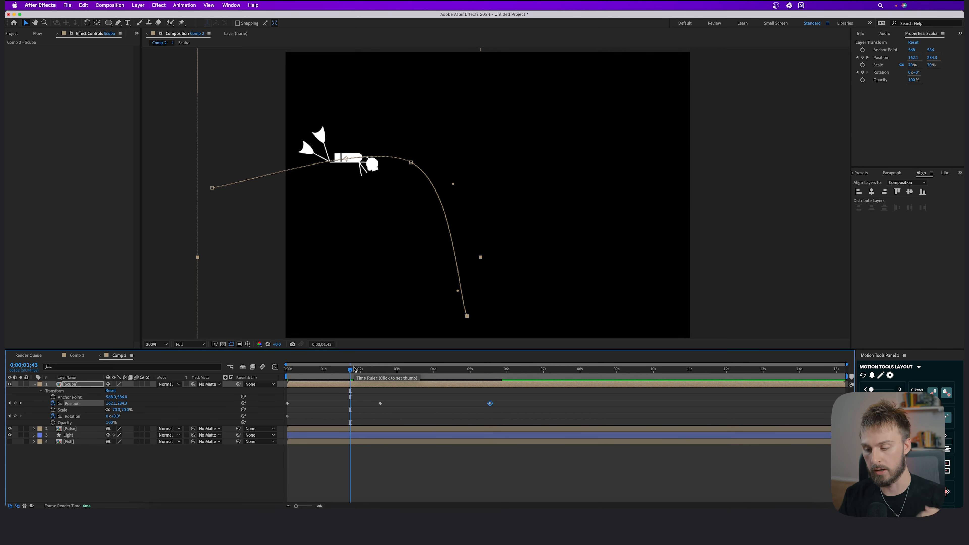
{"action": "mouse_move", "coordinate": [344, 369]}
{"action": "left_mouse_down"}
{"action": "mouse_move", "coordinate": [300, 369]}
{"action": "mouse_move", "coordinate": [337, 369]}
{"action": "left_mouse_up"}
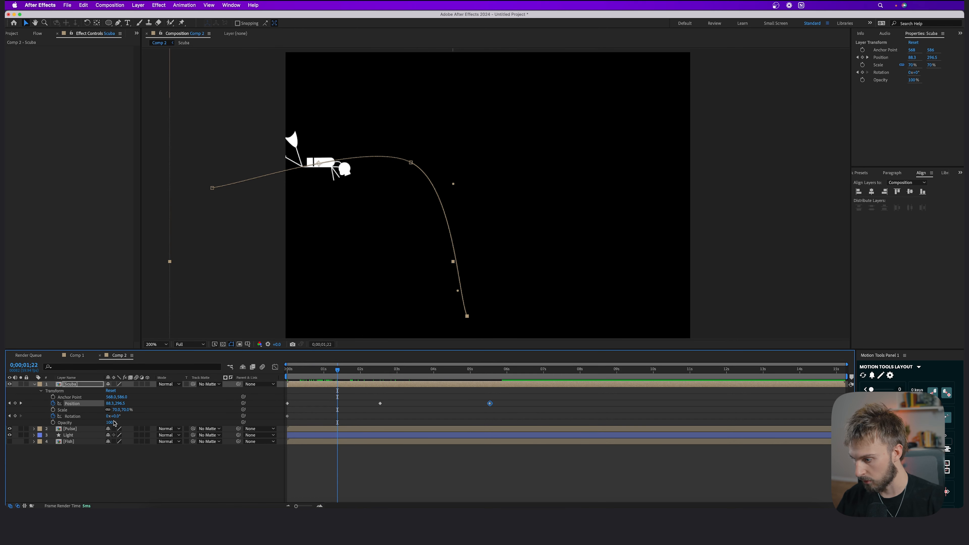
{"action": "left_click_drag", "start_coordinate": [115, 417], "coordinate": [111, 419]}
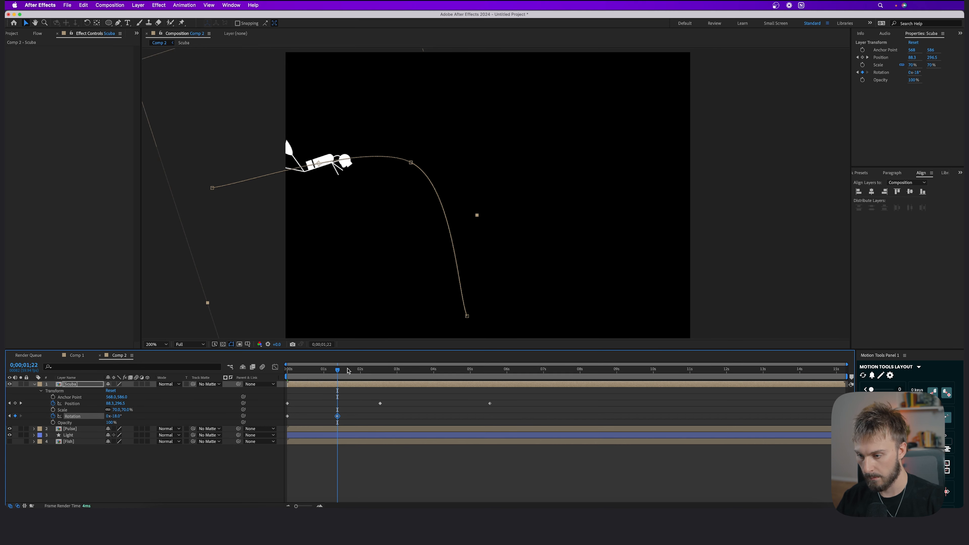
{"action": "left_click_drag", "start_coordinate": [348, 371], "coordinate": [376, 370]}
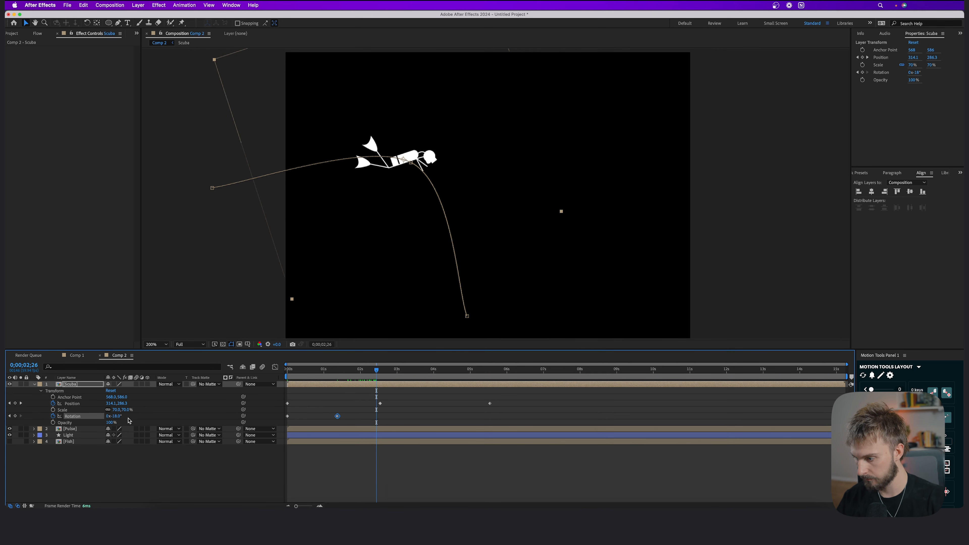
{"action": "left_click_drag", "start_coordinate": [115, 416], "coordinate": [429, 372]}
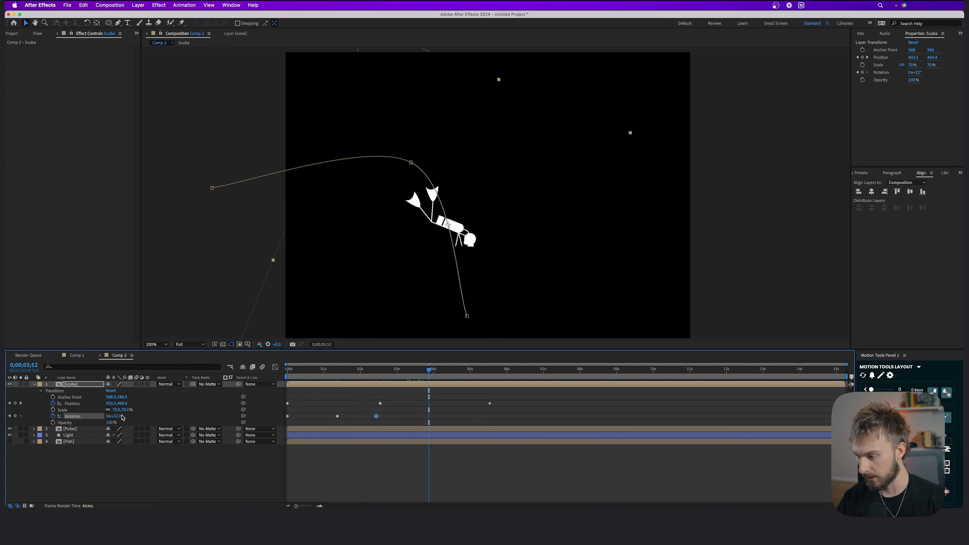
Step: Tilt the diver further down with a Rotation keyframe at 0;00;03;52 and one of 47° at 0;00;04;35, and preview the motion
{"action": "left_click_drag", "start_coordinate": [123, 417], "coordinate": [132, 410]}
{"action": "left_click_drag", "start_coordinate": [429, 371], "coordinate": [455, 372]}
{"action": "left_click_drag", "start_coordinate": [120, 416], "coordinate": [112, 418]}
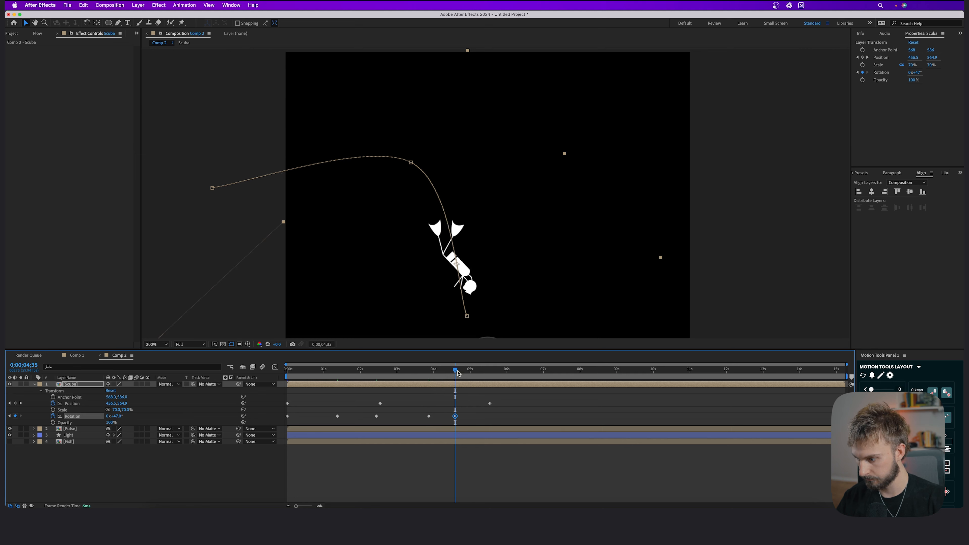
{"action": "key", "text": "Home"}
{"action": "key", "text": "space"}
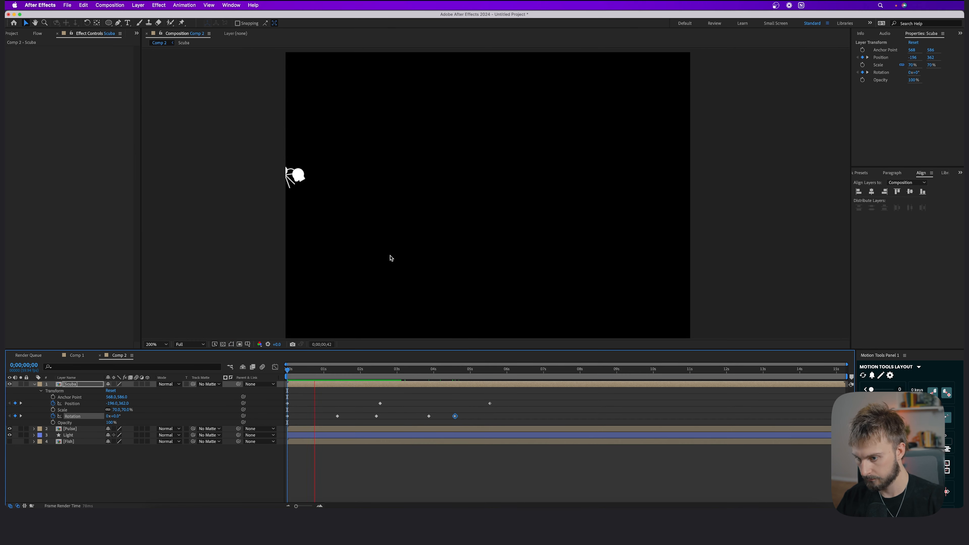
Step: Set the Rotation keyframe at 0;00;03;52 to 49° and move the last Rotation keyframe to about 5 seconds
{"action": "left_click_drag", "start_coordinate": [427, 371], "coordinate": [418, 371]}
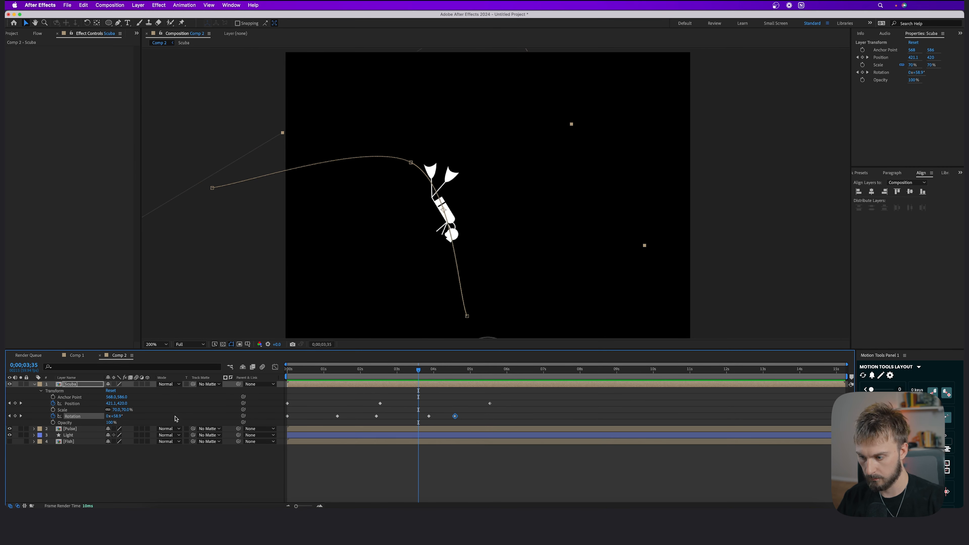
{"action": "left_click", "coordinate": [21, 416]}
{"action": "left_click_drag", "start_coordinate": [115, 417], "coordinate": [106, 417]}
{"action": "left_click_drag", "start_coordinate": [455, 416], "coordinate": [468, 417]}
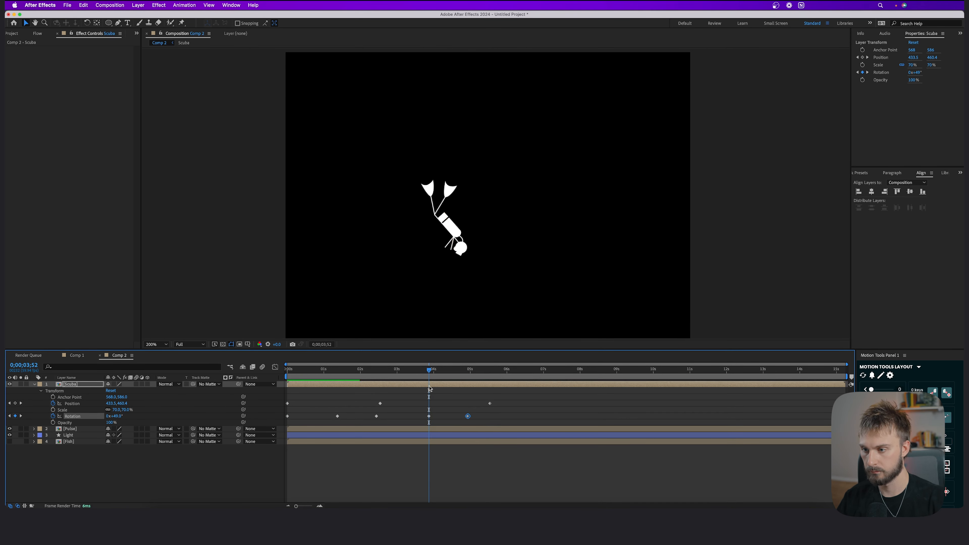
Step: Preview the diver's full swim toward the pulsing light from the start of the composition
{"action": "left_click", "coordinate": [445, 370]}
{"action": "scroll", "coordinate": [460, 278], "scroll_direction": "down", "scroll_amount": 1}
{"action": "key", "text": "Home"}
{"action": "key", "text": "space"}
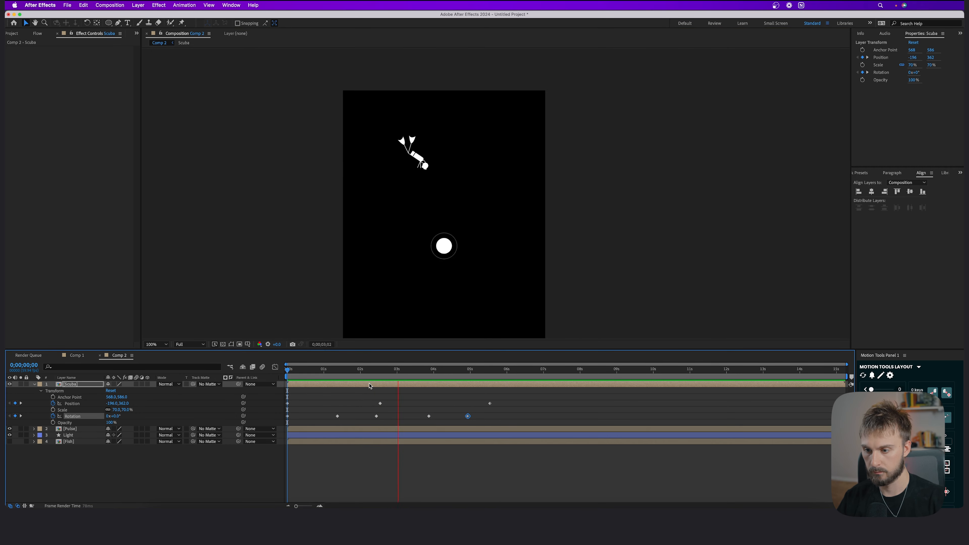
Step: Reposition the diver slightly at the Scuba layer's second Position keyframe, about 2.5 seconds in, and preview the path from the start
{"action": "left_click_drag", "start_coordinate": [407, 372], "coordinate": [381, 372]}
{"action": "left_click_drag", "start_coordinate": [403, 143], "coordinate": [398, 147]}
{"action": "left_click", "coordinate": [357, 370]}
{"action": "key", "text": "space"}
{"action": "left_click", "coordinate": [288, 371]}
{"action": "key", "text": "space"}
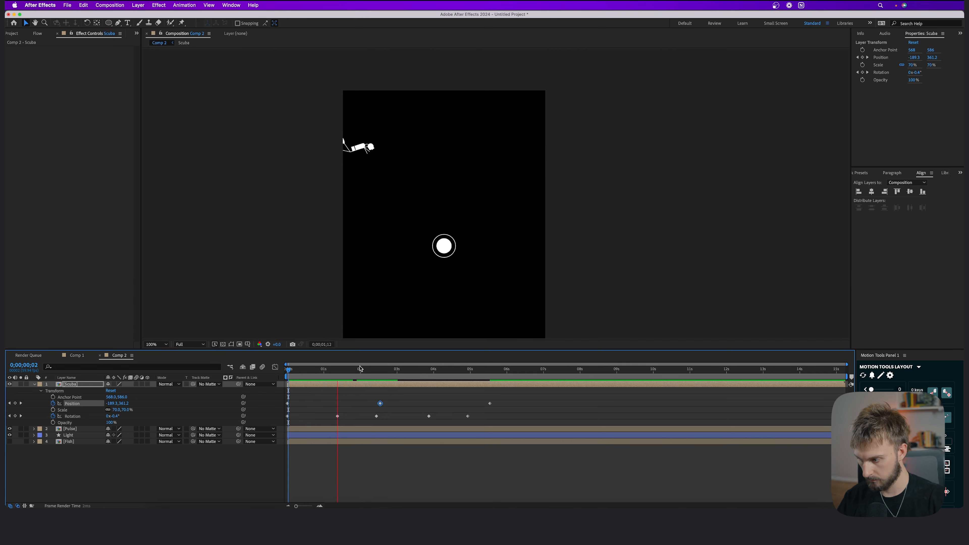
{"action": "key", "text": "space"}
Step: Move the last Rotation keyframe to about 5.8 seconds, add another Rotation keyframe at about 4.7 seconds, and preview the dive
{"action": "left_click_drag", "start_coordinate": [111, 417], "coordinate": [111, 417]}
{"action": "left_click_drag", "start_coordinate": [468, 416], "coordinate": [501, 416]}
{"action": "key", "text": "space"}
{"action": "left_click_drag", "start_coordinate": [446, 416], "coordinate": [459, 416]}
{"action": "left_click", "coordinate": [472, 370]}
{"action": "left_click", "coordinate": [401, 370]}
{"action": "key", "text": "space"}
Step: Move the diver at the last Position keyframe to 472, 670, slightly farther from the light, and preview the approach
{"action": "left_click", "coordinate": [497, 380]}
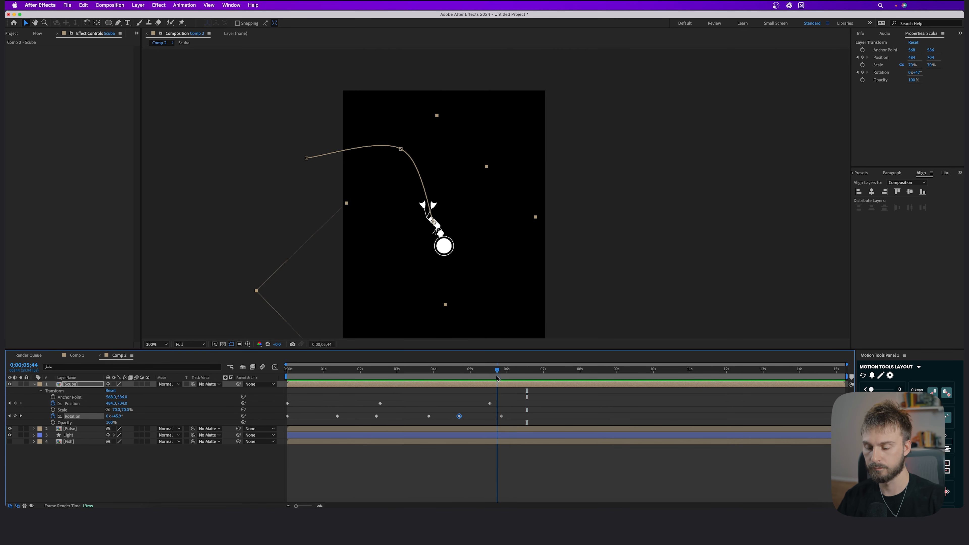
{"action": "left_click", "coordinate": [10, 403]}
{"action": "left_click_drag", "start_coordinate": [436, 225], "coordinate": [433, 218]}
{"action": "left_click", "coordinate": [435, 371]}
{"action": "key", "text": "space"}
{"action": "key", "text": "space"}
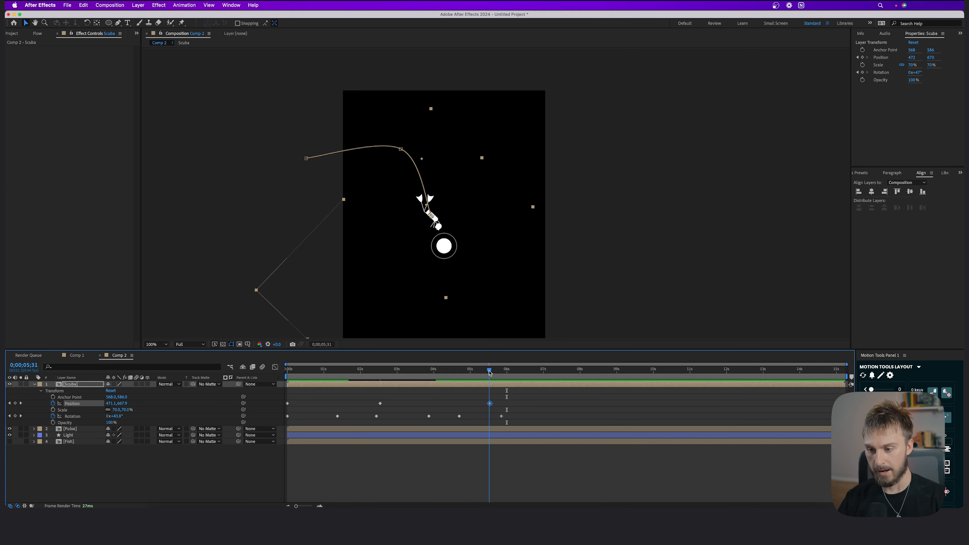
Step: Set the current time to the diver's last Position keyframe at 0;00;05;32
{"action": "scroll", "coordinate": [440, 213], "scroll_direction": "up", "scroll_amount": 1}
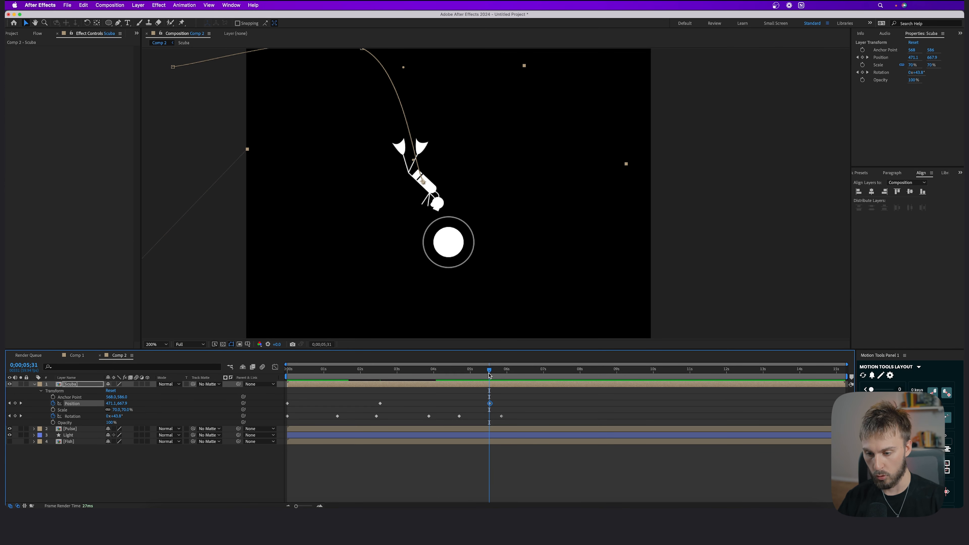
{"action": "left_click_drag", "start_coordinate": [490, 375], "coordinate": [491, 374]}
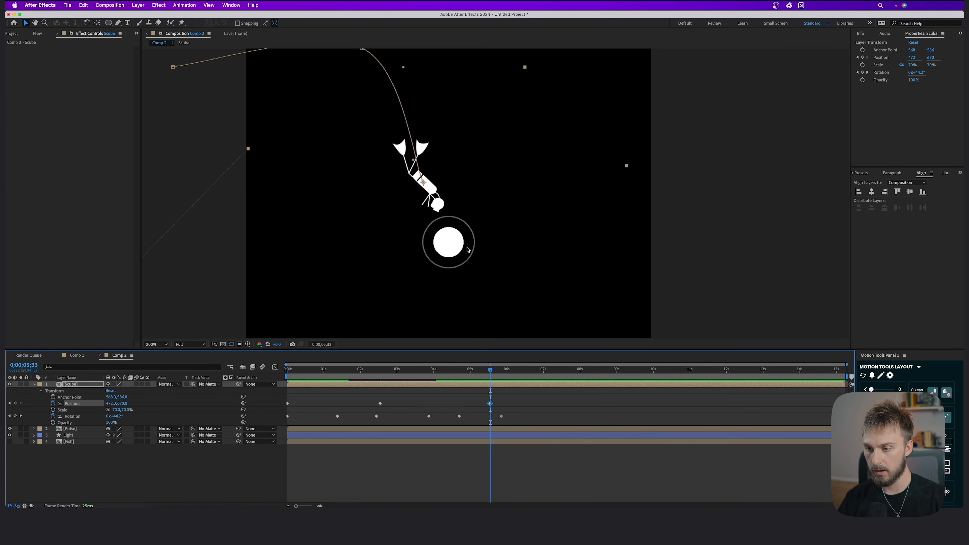
{"action": "left_click", "coordinate": [526, 411]}
{"action": "left_click_drag", "start_coordinate": [491, 374], "coordinate": [488, 373]}
{"action": "left_click", "coordinate": [21, 404]}
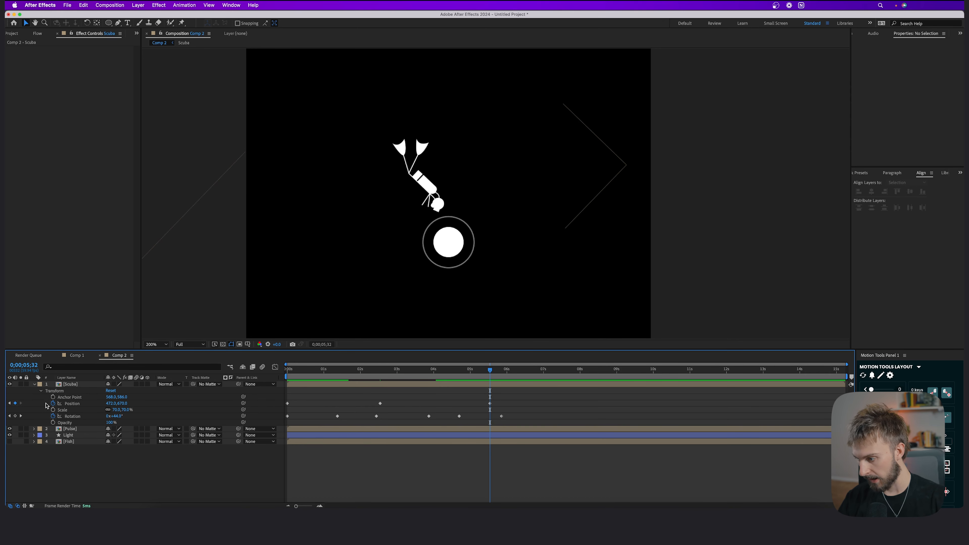
{"action": "left_click", "coordinate": [476, 385]}
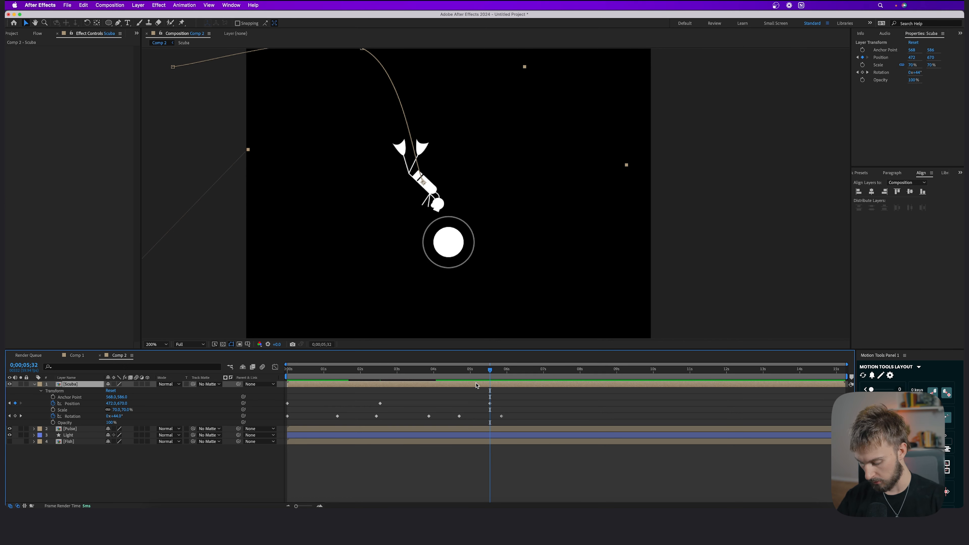
{"action": "key", "text": "super+shift+d"}
{"action": "left_click", "coordinate": [493, 390]}
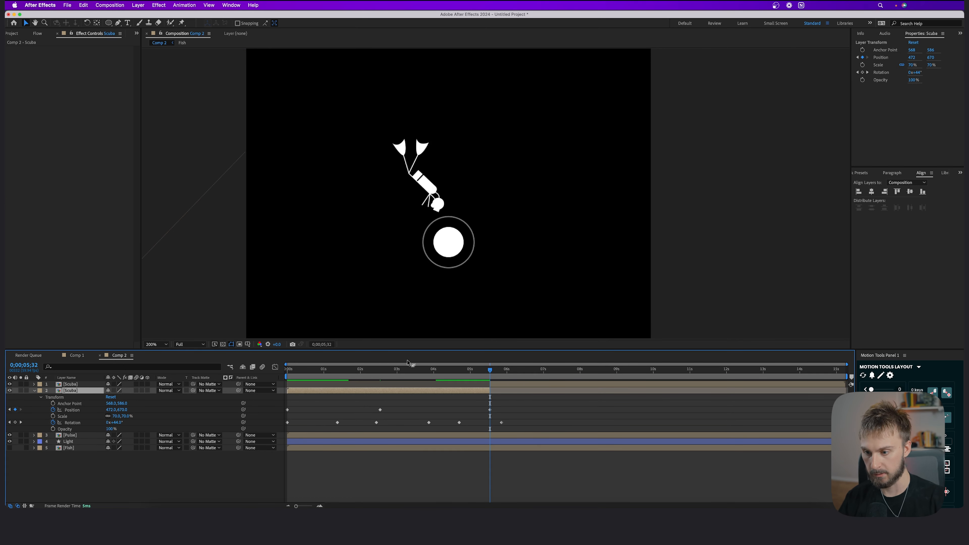
{"action": "key", "text": "super+z"}
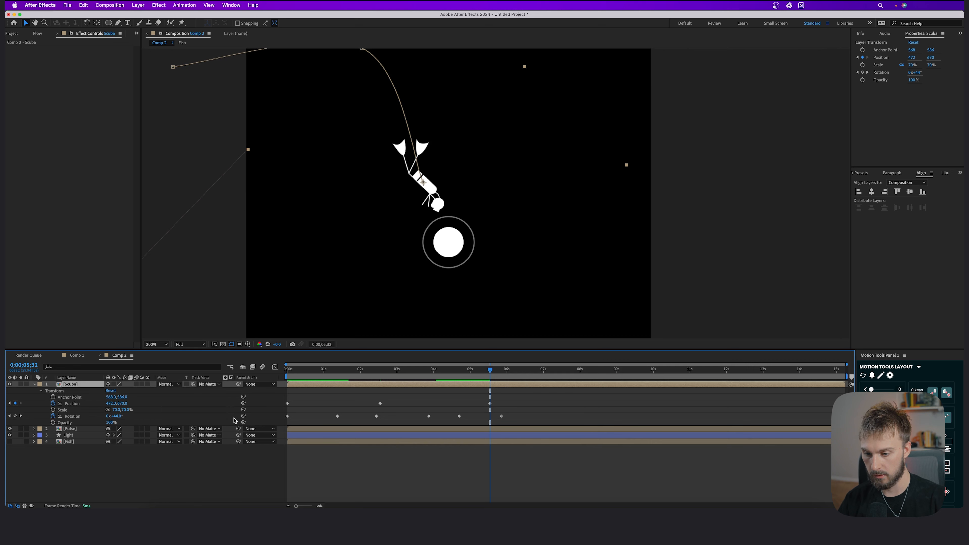
Step: Split the Pulse layer at 0;00;05;32 and delete its second part so the pulsing ends there
{"action": "left_click", "coordinate": [486, 429]}
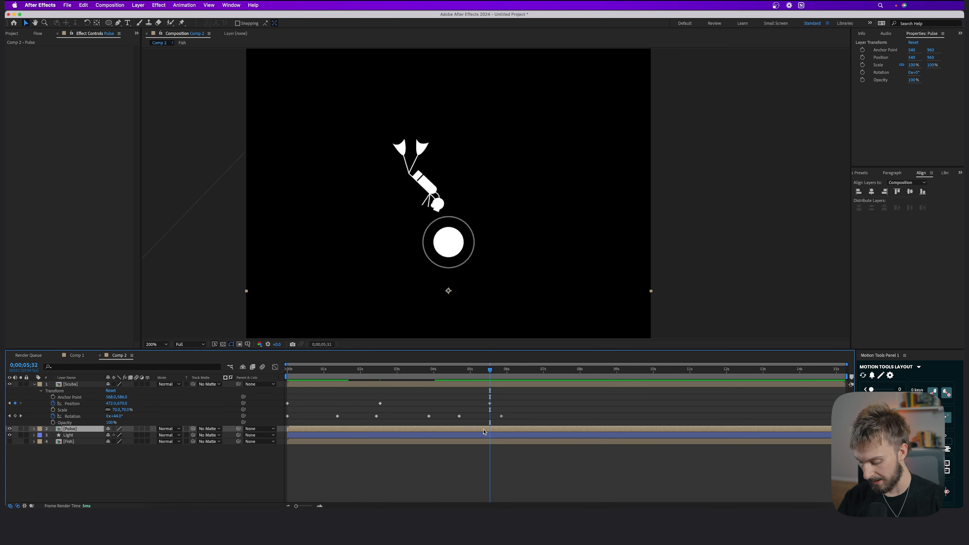
{"action": "key", "text": "super+d"}
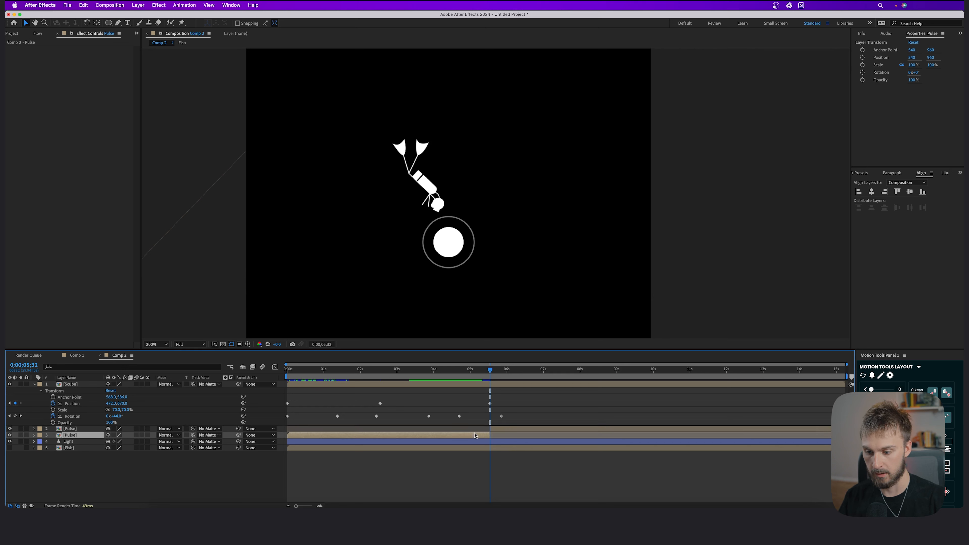
{"action": "left_click", "coordinate": [493, 430]}
{"action": "key", "text": "alt+bracketleft"}
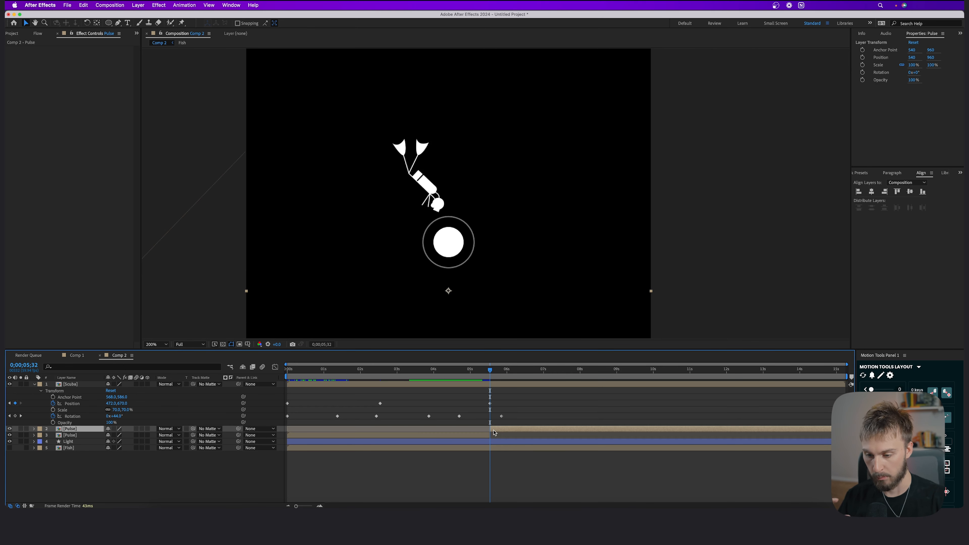
{"action": "key", "text": "Delete"}
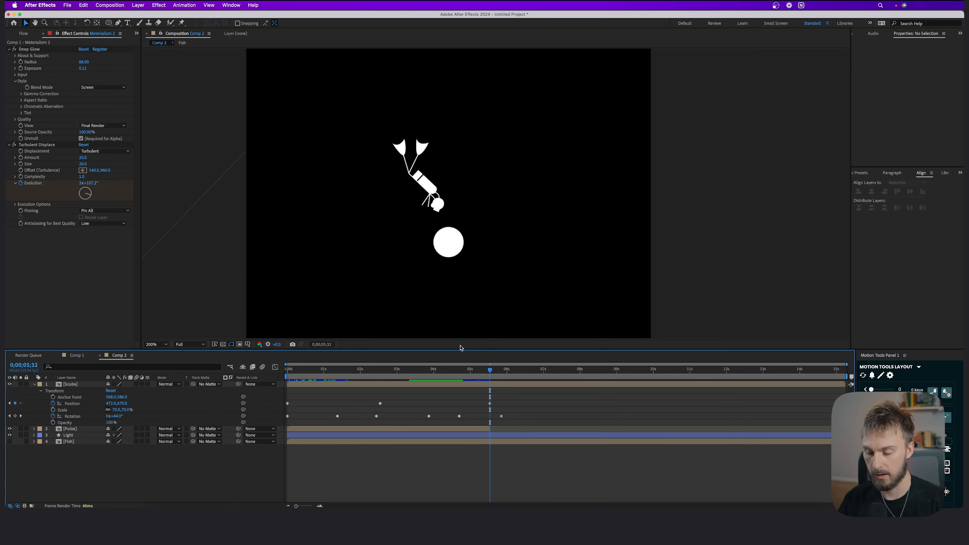
Step: Preview the end of the pulse from about 4 seconds and return to 0;00;05;32
{"action": "left_click", "coordinate": [431, 369]}
{"action": "key", "text": "space"}
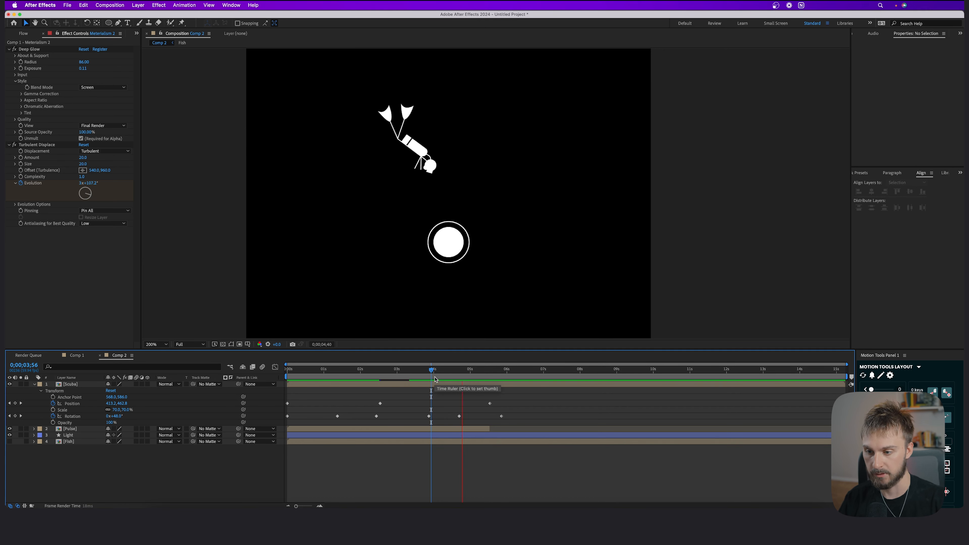
{"action": "key", "text": "space"}
{"action": "left_click_drag", "start_coordinate": [479, 371], "coordinate": [489, 372]}
Step: Add a Position keyframe of 447, 657 for the diver at 0;00;07;13 to back it away from the light
{"action": "scroll", "coordinate": [469, 189], "scroll_direction": "down", "scroll_amount": 2}
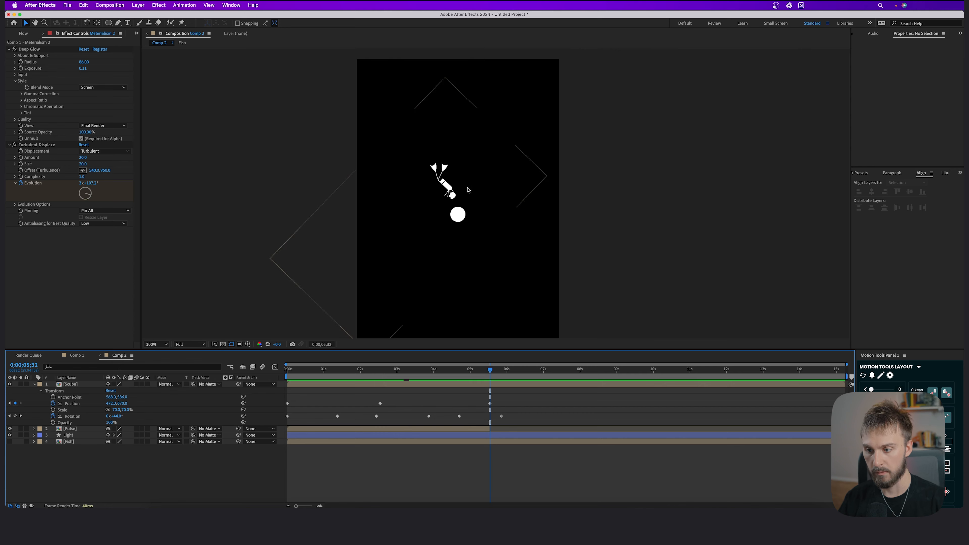
{"action": "scroll", "coordinate": [421, 173], "scroll_direction": "up", "scroll_amount": 2}
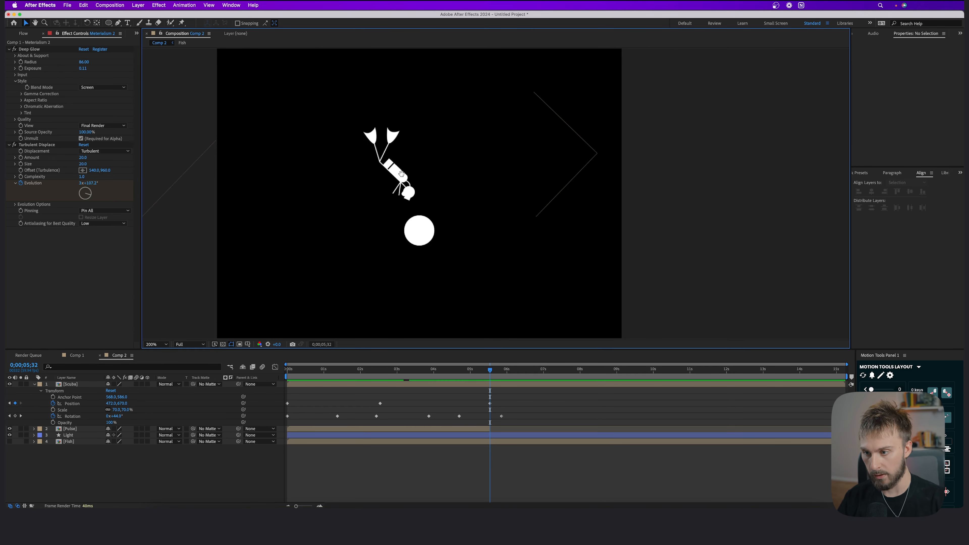
{"action": "left_click_drag", "start_coordinate": [402, 174], "coordinate": [420, 222]}
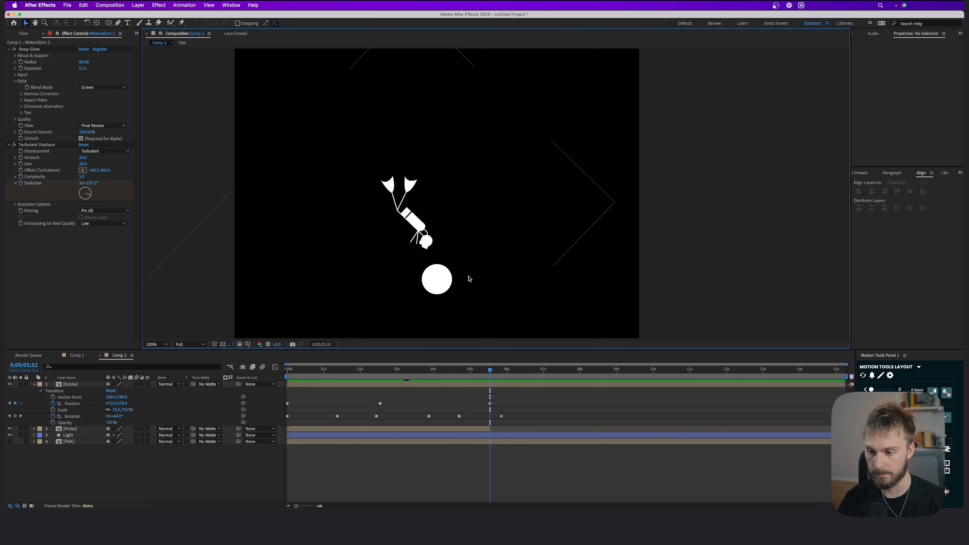
{"action": "scroll", "coordinate": [467, 278], "scroll_direction": "down", "scroll_amount": 4}
{"action": "scroll", "coordinate": [451, 271], "scroll_direction": "up", "scroll_amount": 4}
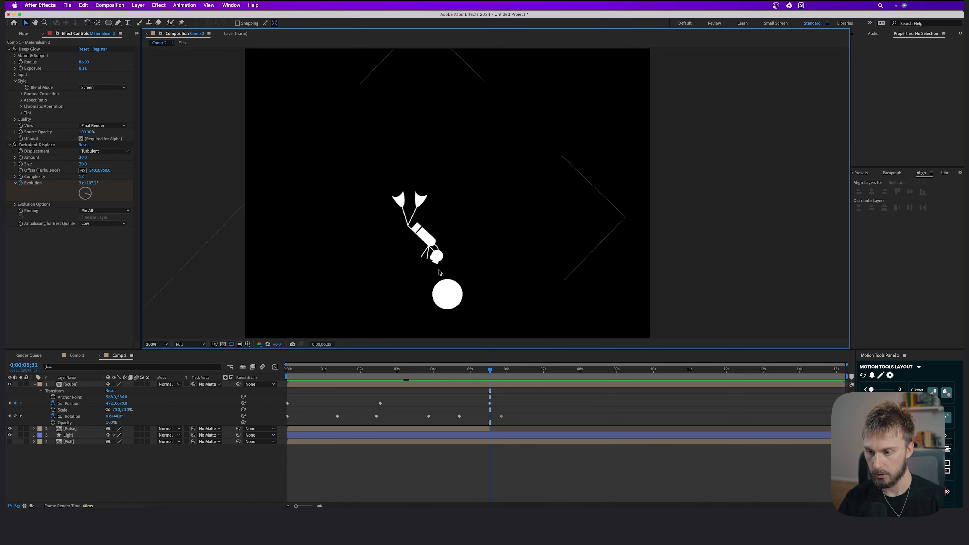
{"action": "left_click_drag", "start_coordinate": [490, 370], "coordinate": [551, 373]}
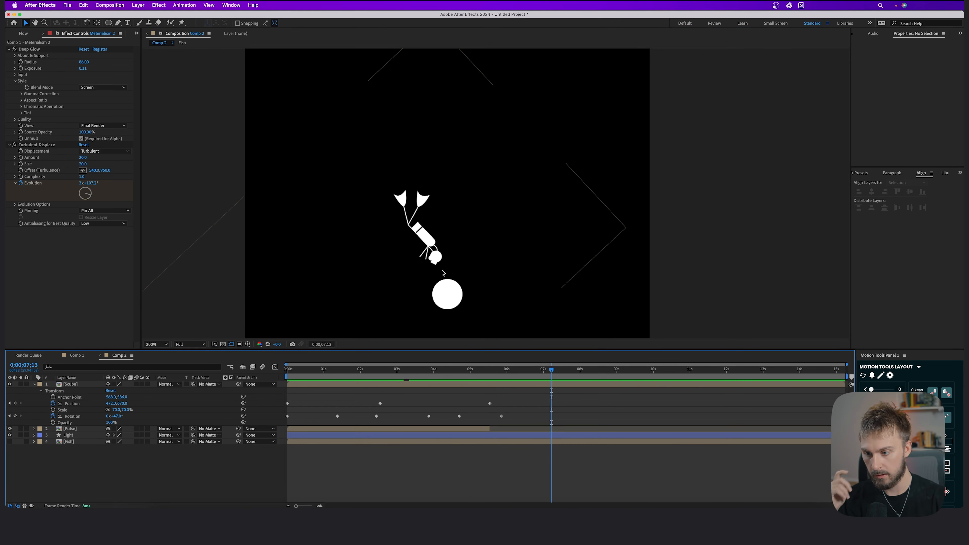
{"action": "left_click_drag", "start_coordinate": [438, 261], "coordinate": [428, 256]}
{"action": "key", "text": "space"}
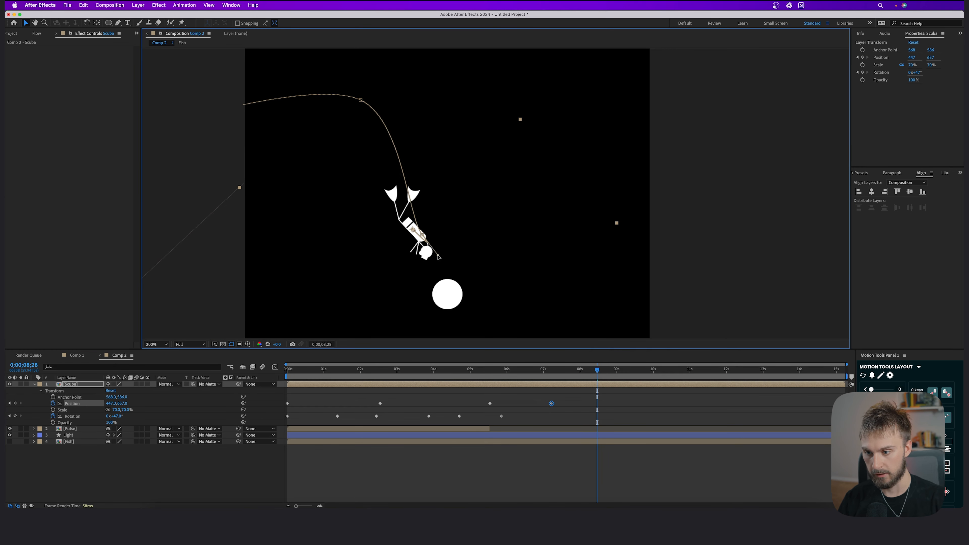
Step: Add further Position keyframes from 0;00;08;28 onward so the diver drifts above the light, and preview the hovering
{"action": "left_click_drag", "start_coordinate": [422, 258], "coordinate": [449, 230]}
{"action": "left_click", "coordinate": [667, 372]}
{"action": "left_click", "coordinate": [739, 372]}
{"action": "left_click", "coordinate": [772, 372]}
{"action": "left_click", "coordinate": [810, 373]}
{"action": "left_click", "coordinate": [552, 372]}
{"action": "key", "text": "space"}
Step: Space out the drift by moving one Position keyframe to about 10 seconds, deleting the adjacent one and shifting the last near the end, then preview
{"action": "left_click_drag", "start_coordinate": [597, 403], "coordinate": [654, 404]}
{"action": "left_click", "coordinate": [666, 404]}
{"action": "key", "text": "Delete"}
{"action": "left_click_drag", "start_coordinate": [810, 403], "coordinate": [844, 403]}
{"action": "key", "text": "space"}
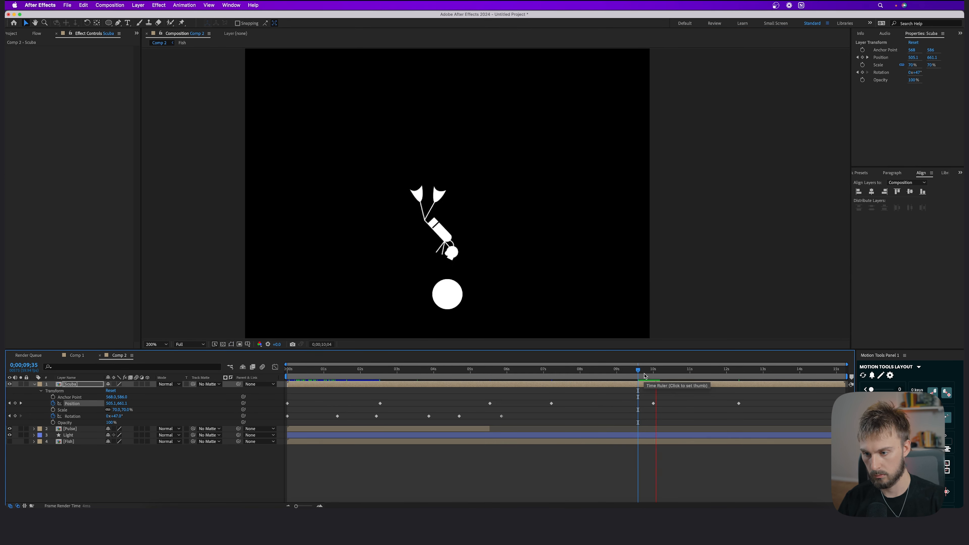
Step: Rock the hovering diver by adding Rotation keyframes at 0;00;09;00 and about 11, 12.8 and 14.5 seconds
{"action": "left_click_drag", "start_coordinate": [639, 372], "coordinate": [585, 377]}
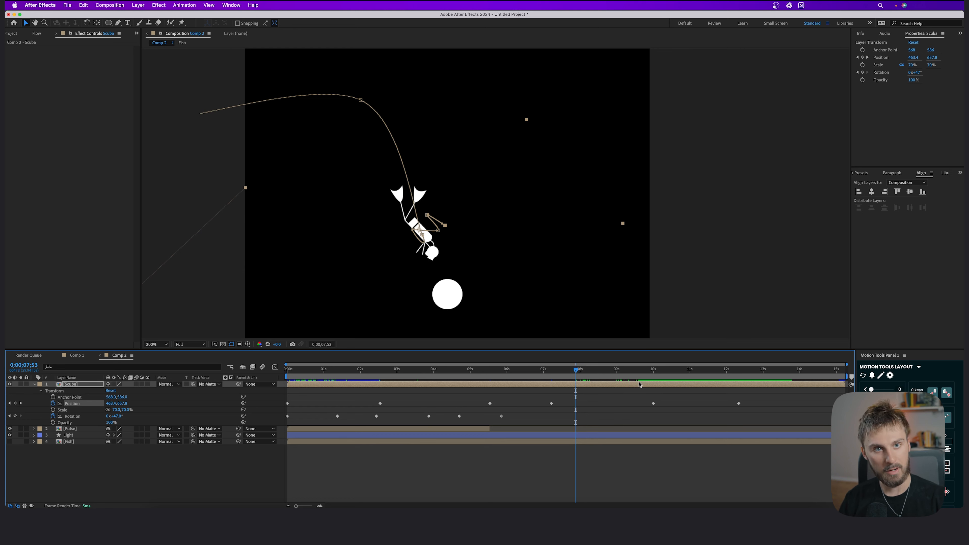
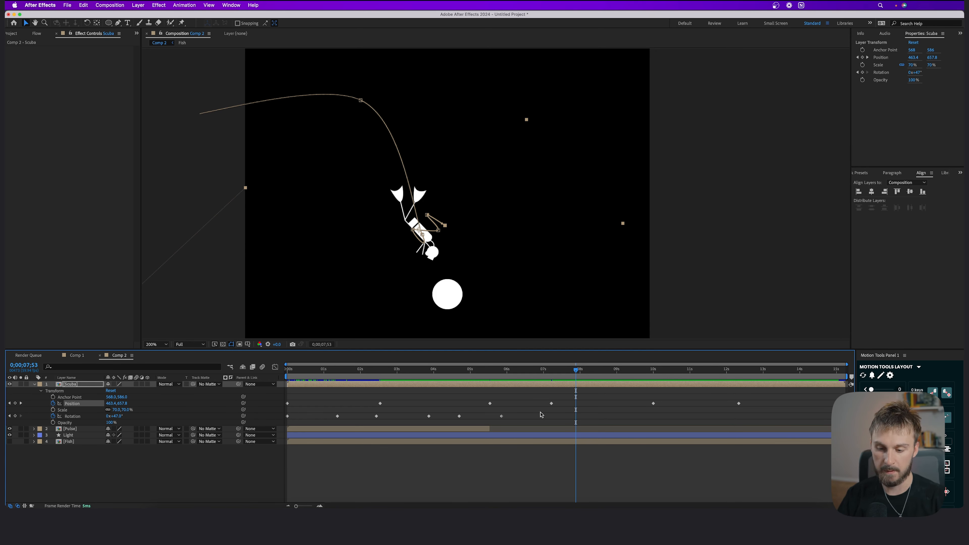
{"action": "mouse_move", "coordinate": [612, 378]}
{"action": "left_mouse_down"}
{"action": "mouse_move", "coordinate": [645, 377]}
{"action": "mouse_move", "coordinate": [617, 377]}
{"action": "left_mouse_up"}
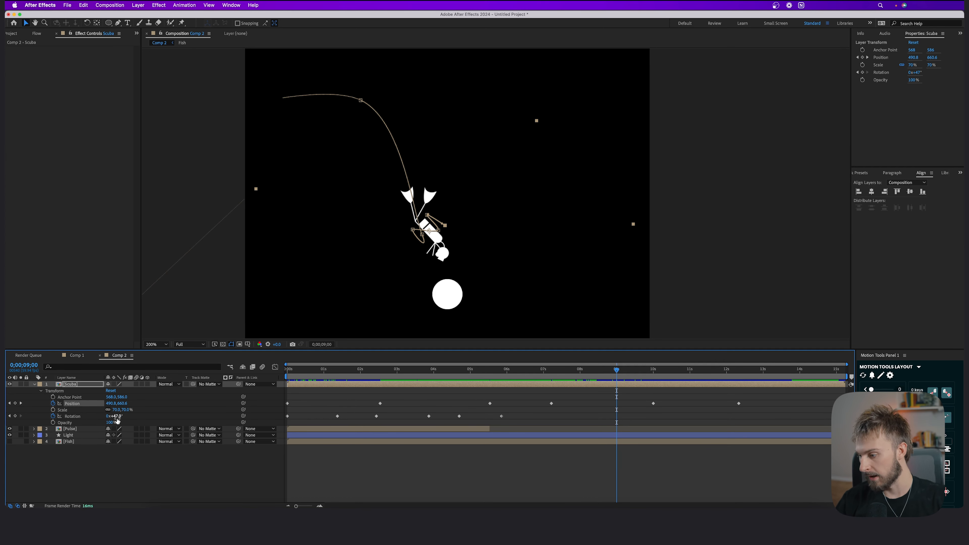
{"action": "left_click_drag", "start_coordinate": [117, 418], "coordinate": [111, 418]}
{"action": "left_click_drag", "start_coordinate": [618, 370], "coordinate": [690, 373]}
{"action": "mouse_move", "coordinate": [119, 416]}
{"action": "left_mouse_down"}
{"action": "mouse_move", "coordinate": [129, 416]}
{"action": "mouse_move", "coordinate": [112, 416]}
{"action": "left_mouse_up"}
{"action": "left_click", "coordinate": [756, 370]}
{"action": "left_click_drag", "start_coordinate": [756, 370], "coordinate": [820, 370]}
{"action": "left_click_drag", "start_coordinate": [117, 415], "coordinate": [123, 415]}
Step: Preview the whole diver animation from the start of the composition
{"action": "left_click_drag", "start_coordinate": [381, 370], "coordinate": [287, 370]}
{"action": "key", "text": "space"}
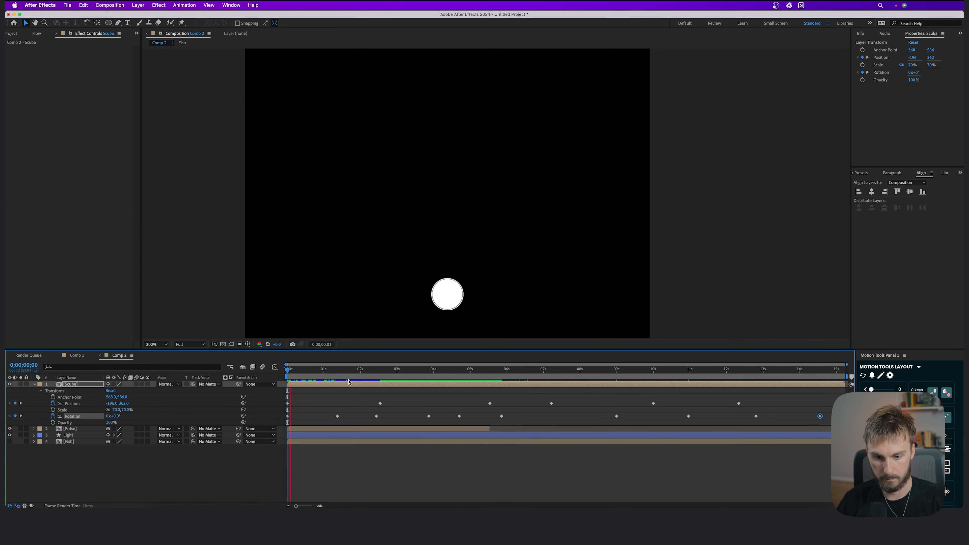
{"action": "scroll", "coordinate": [479, 241], "scroll_direction": "down", "scroll_amount": 1}
{"action": "left_click_drag", "start_coordinate": [458, 276], "coordinate": [461, 252]}
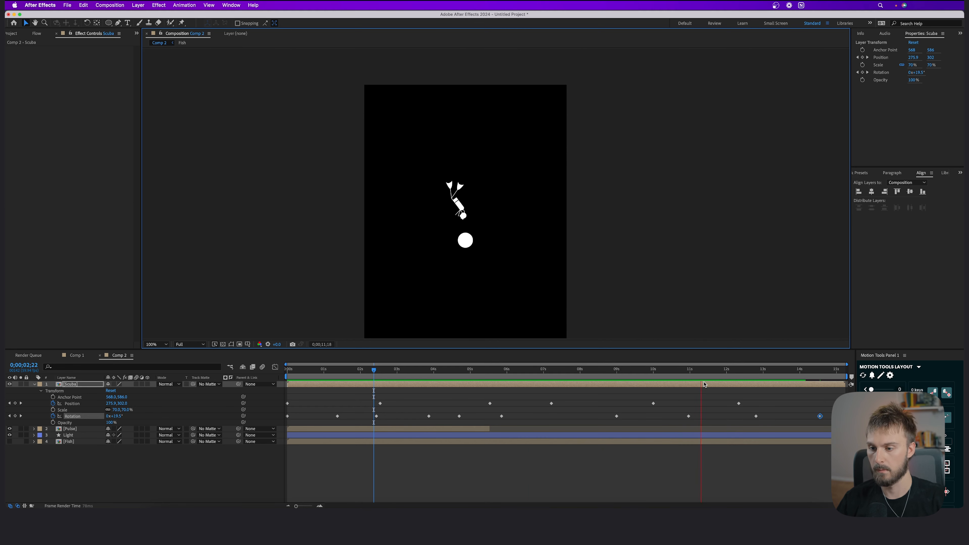
{"action": "key", "text": "space"}
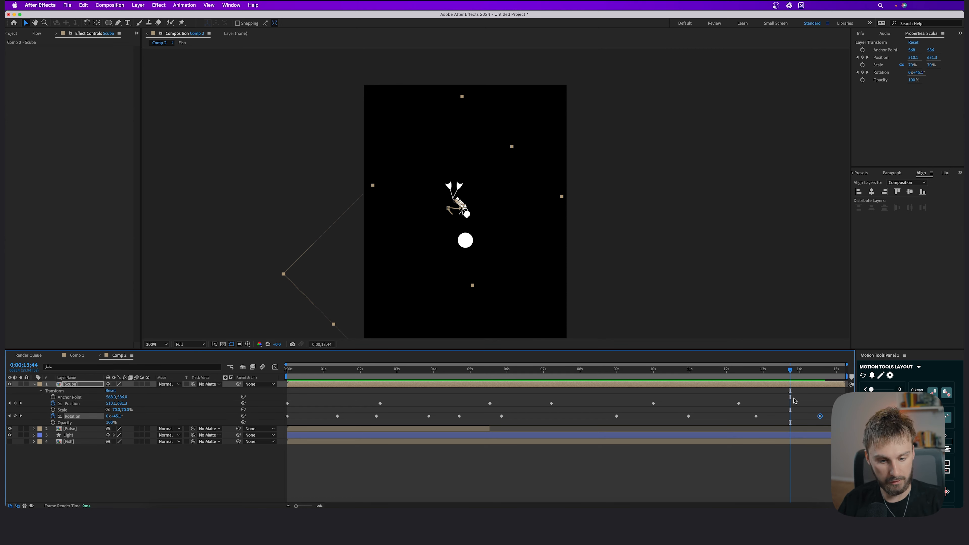
Step: Apply Easy Ease to all Position and Rotation keyframes of the Scuba layer and preview the motion from the start
{"action": "left_click_drag", "start_coordinate": [824, 421], "coordinate": [282, 394]}
{"action": "right_click", "coordinate": [381, 404]}
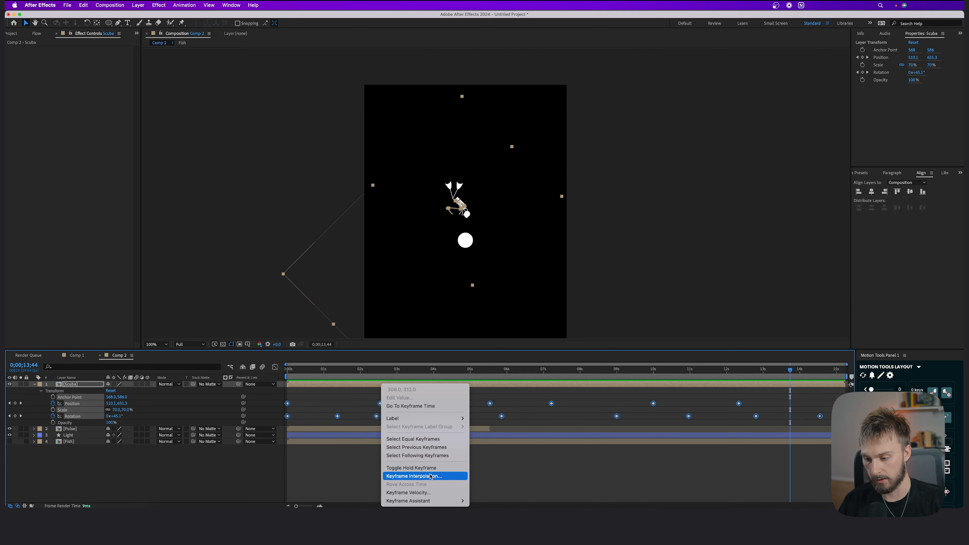
{"action": "mouse_move", "coordinate": [432, 501]}
{"action": "left_click", "coordinate": [484, 452]}
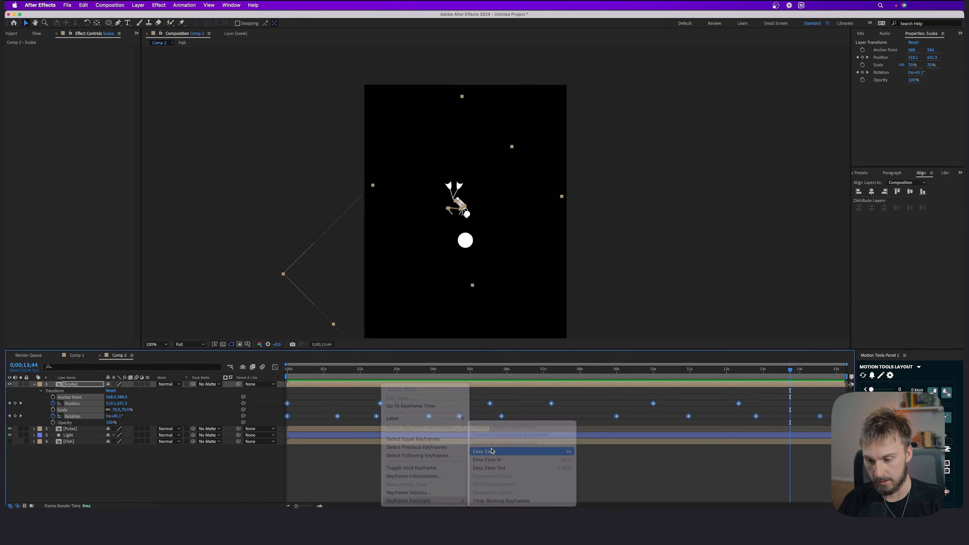
{"action": "left_click_drag", "start_coordinate": [360, 376], "coordinate": [254, 378]}
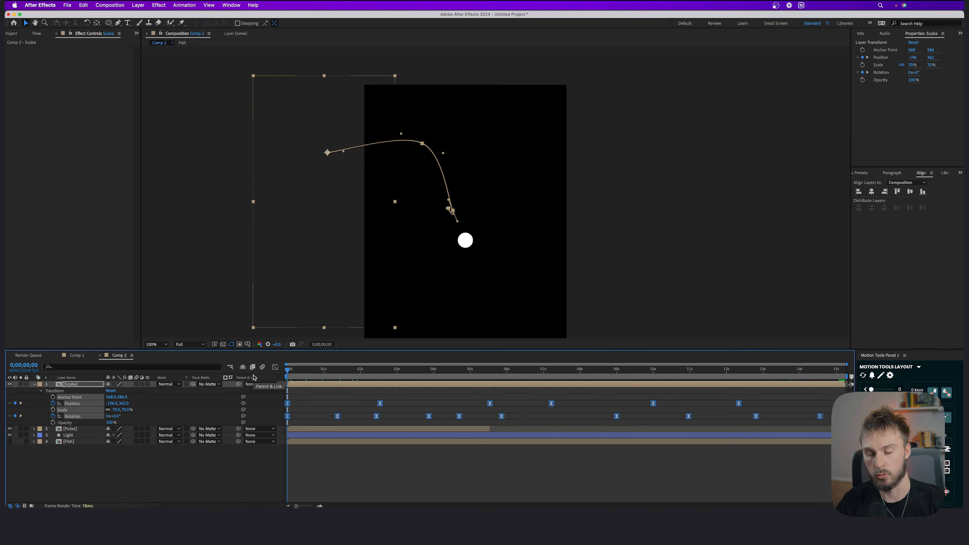
{"action": "left_click", "coordinate": [368, 465]}
{"action": "key", "text": "space"}
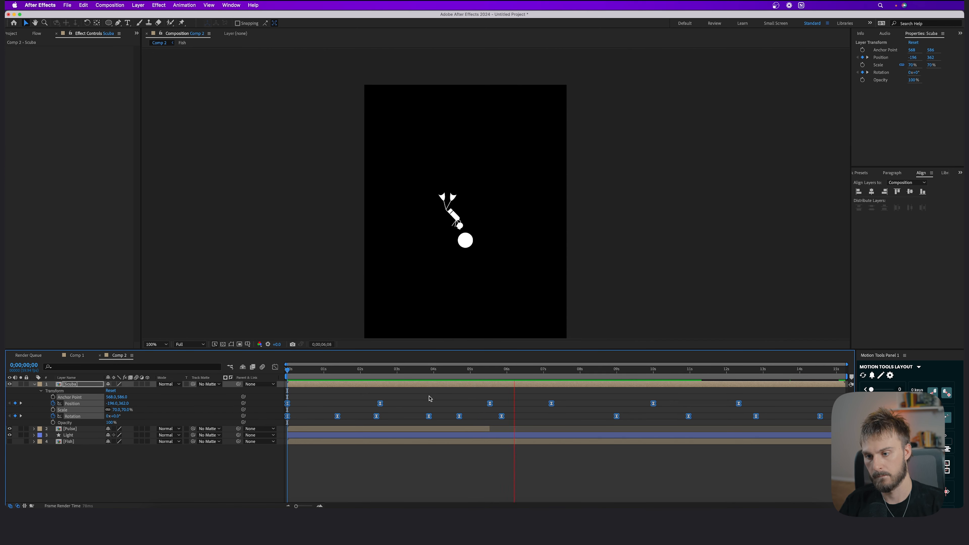
{"action": "key", "text": "space"}
Step: Move the Rotation keyframe at about 5.8 seconds to about 6.3 and the Position keyframe at 0;00;07;13 to about 7.8 seconds, previewing each change
{"action": "left_click", "coordinate": [517, 418]}
{"action": "left_click_drag", "start_coordinate": [502, 417], "coordinate": [520, 421]}
{"action": "key", "text": "space"}
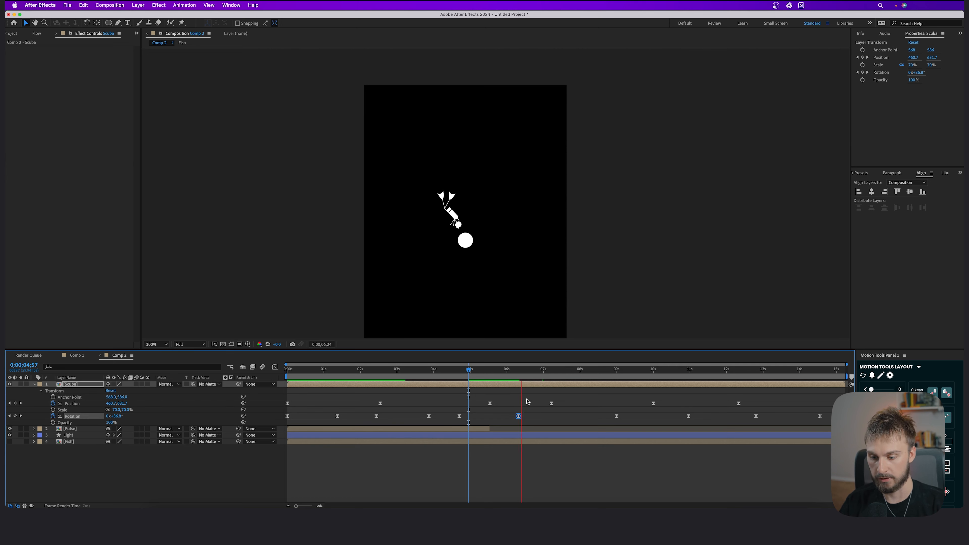
{"action": "key", "text": "space"}
{"action": "left_click_drag", "start_coordinate": [551, 404], "coordinate": [574, 405]}
{"action": "key", "text": "space"}
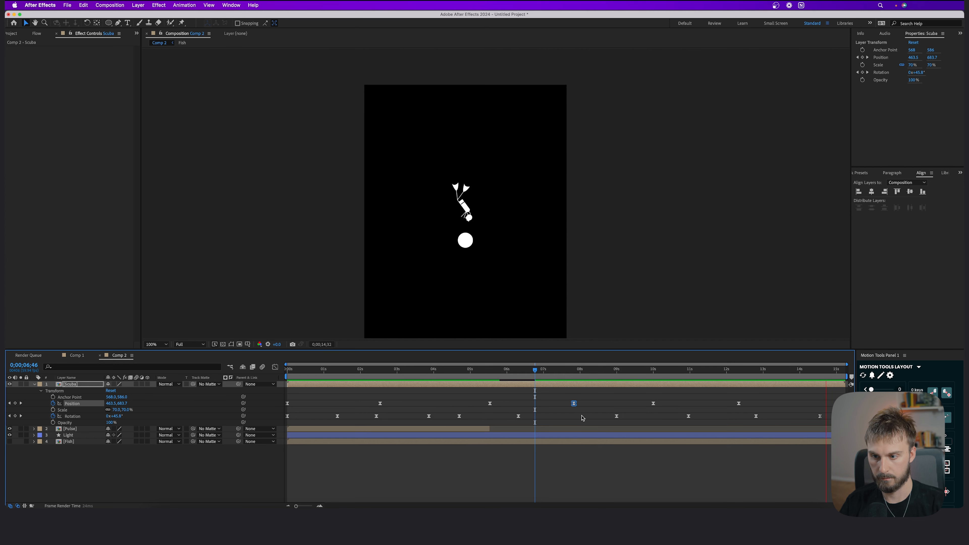
{"action": "key", "text": "space"}
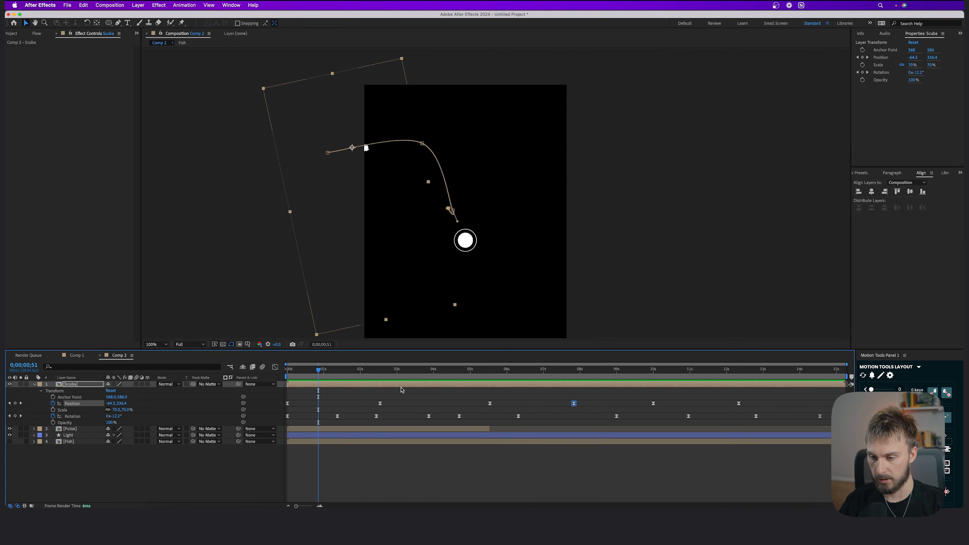
Step: Preview the diver's approach to the light with the whole composition frame in view
{"action": "left_click", "coordinate": [445, 462]}
{"action": "scroll", "coordinate": [502, 244], "scroll_direction": "down", "scroll_amount": 2}
{"action": "left_click_drag", "start_coordinate": [477, 266], "coordinate": [450, 232]}
{"action": "left_click_drag", "start_coordinate": [384, 370], "coordinate": [415, 370]}
{"action": "left_click", "coordinate": [350, 428]}
{"action": "key", "text": "space"}
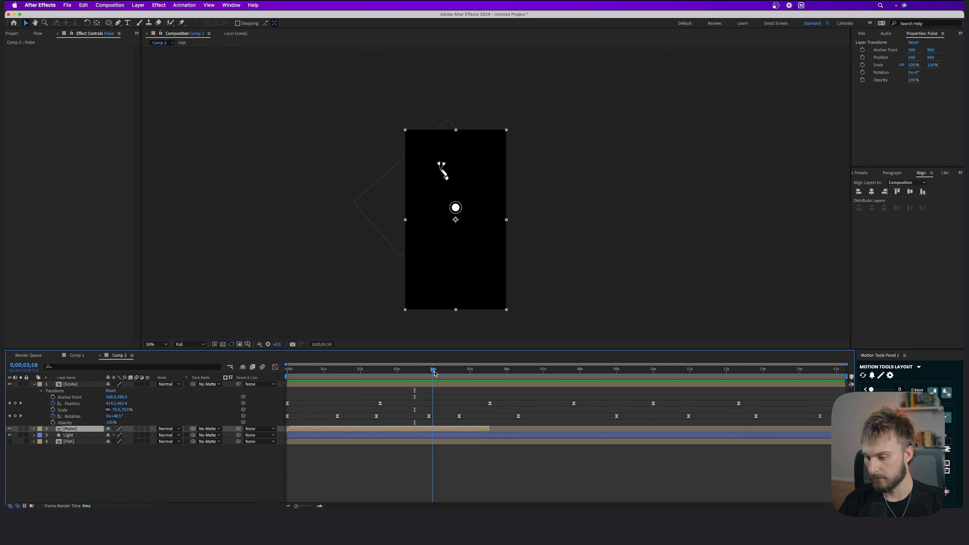
Step: Collapse the expanded properties of all layers in Comp 2 and clear the layer selection
{"action": "key", "text": "super+a"}
{"action": "key", "text": "t"}
{"action": "key", "text": "t"}
{"action": "left_click", "coordinate": [366, 422]}
{"action": "left_click", "coordinate": [421, 392]}
{"action": "left_click", "coordinate": [437, 374]}
Step: Make the Fish layer visible and shift it to start at 0;00;05;31, where the Pulse layer ends
{"action": "left_click", "coordinate": [81, 404]}
{"action": "left_click", "coordinate": [466, 370]}
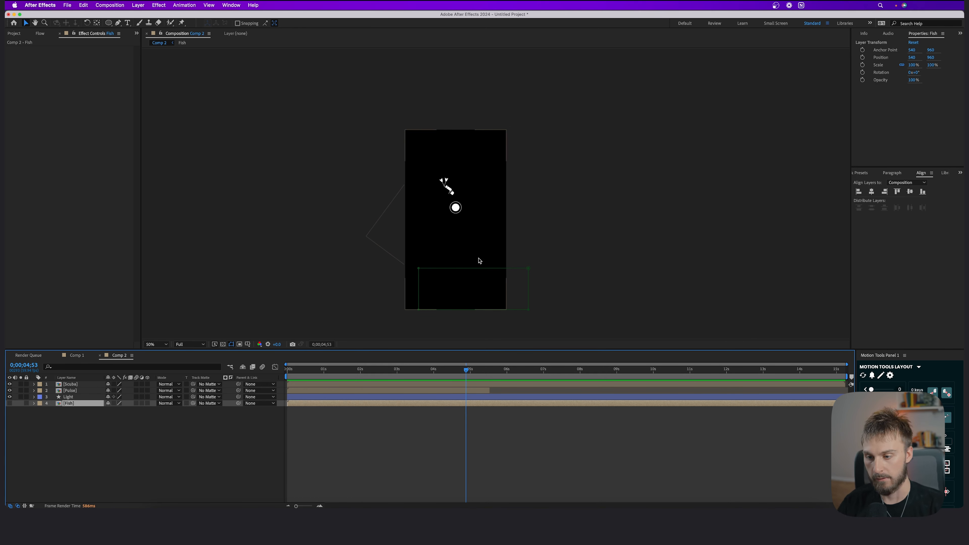
{"action": "left_click_drag", "start_coordinate": [469, 372], "coordinate": [493, 404]}
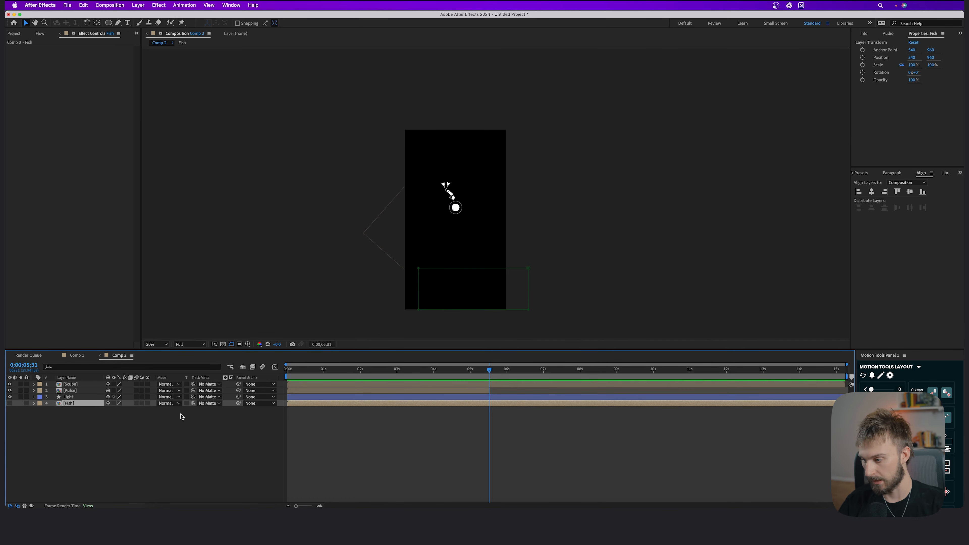
{"action": "left_click", "coordinate": [9, 403]}
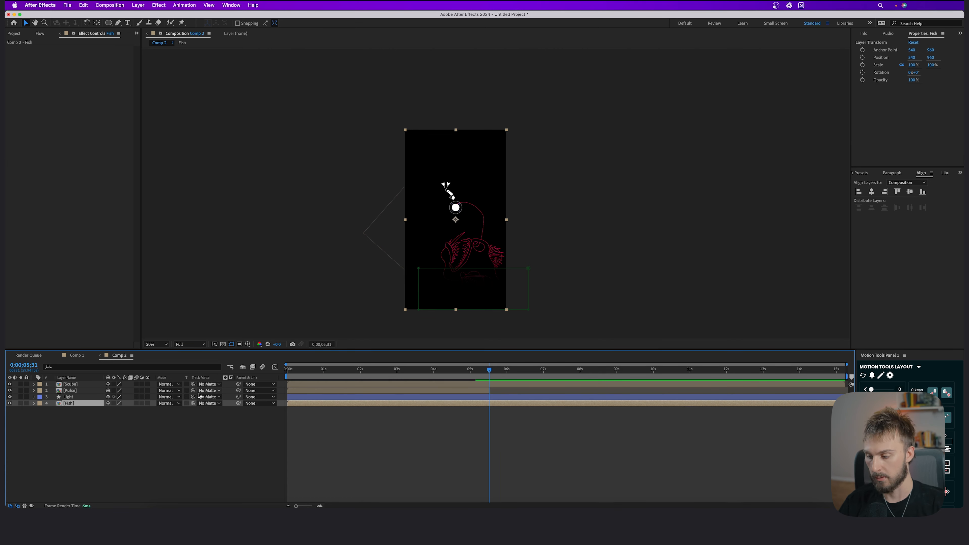
{"action": "left_click_drag", "start_coordinate": [325, 404], "coordinate": [525, 407]}
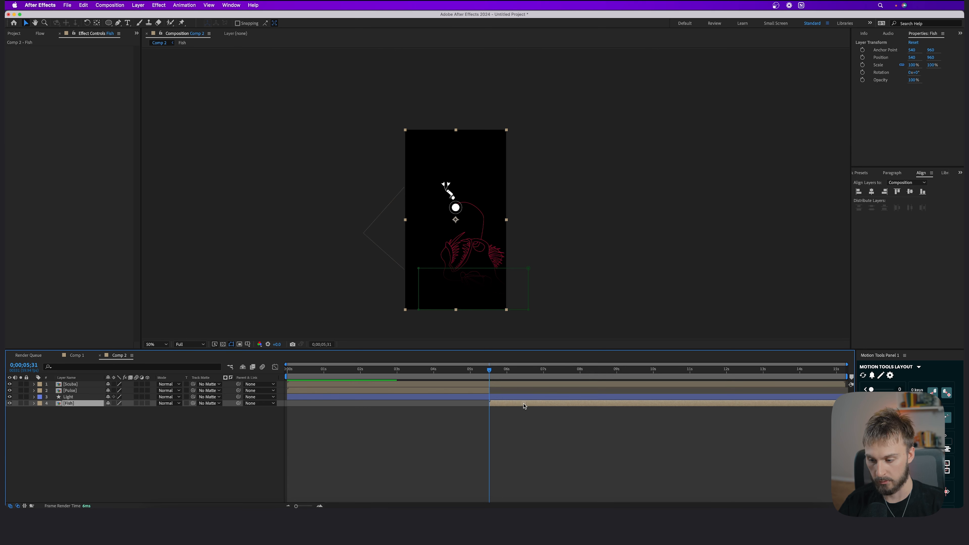
Step: Draw a large circular mask around the fish on the Fish layer with the Ellipse tool
{"action": "left_click", "coordinate": [310, 506]}
{"action": "left_click_drag", "start_coordinate": [307, 506], "coordinate": [309, 506]}
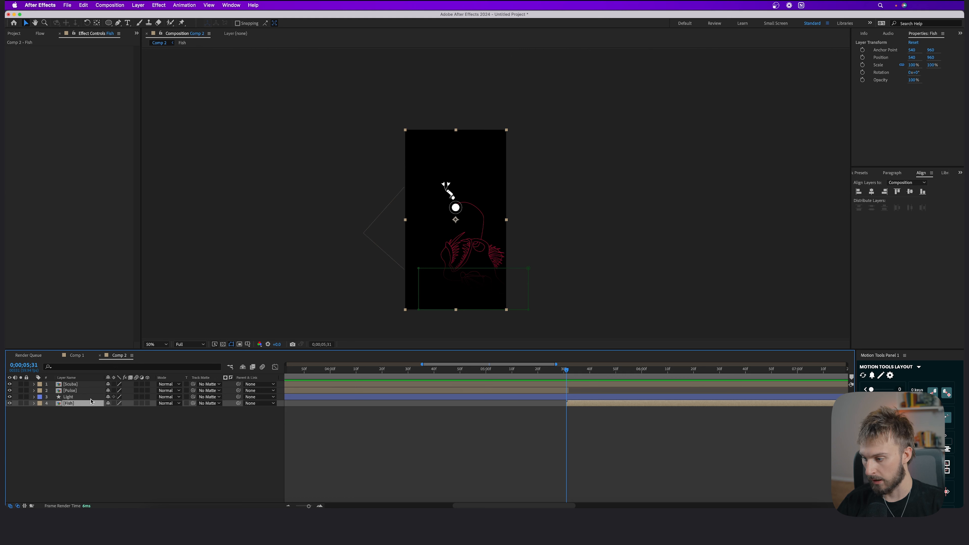
{"action": "left_click", "coordinate": [109, 25]}
{"action": "left_click", "coordinate": [109, 25]}
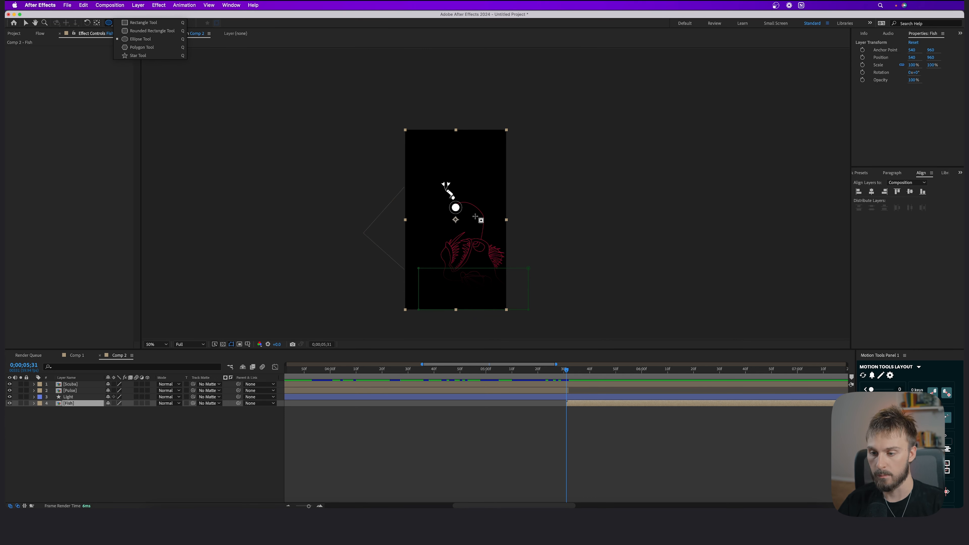
{"action": "left_click_drag", "start_coordinate": [419, 175], "coordinate": [544, 303]}
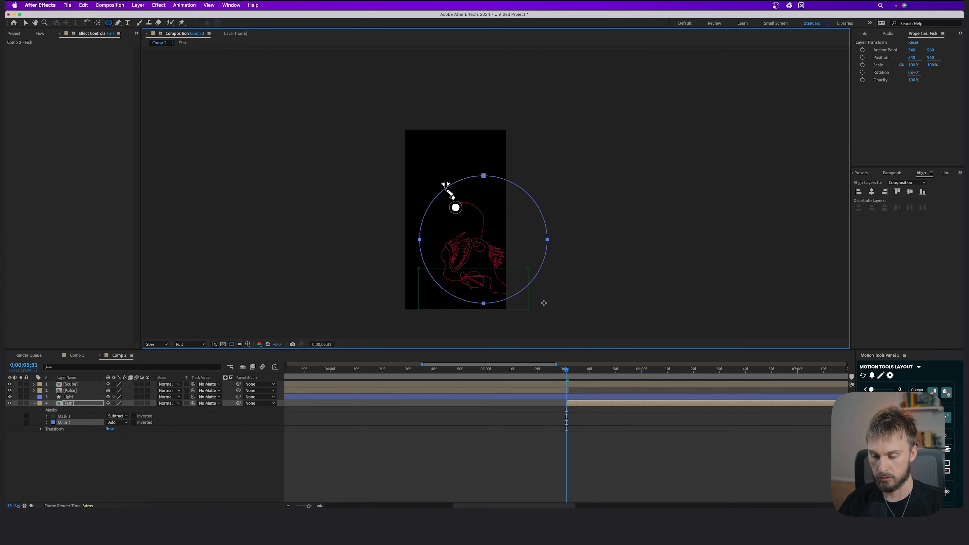
Step: Show the Fish layer's mask paths and reorder the masks so Mask 2 sits above Mask 1
{"action": "left_click", "coordinate": [64, 423]}
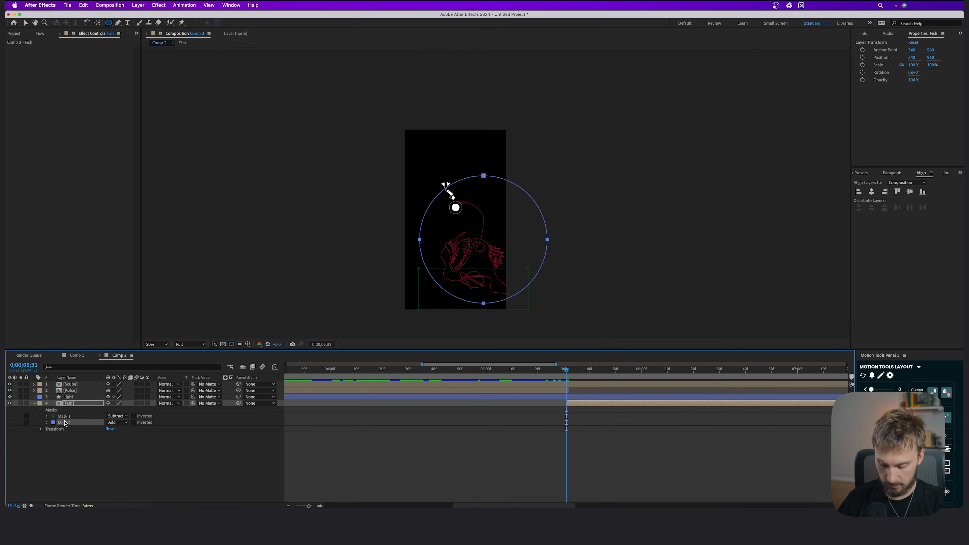
{"action": "key", "text": "m"}
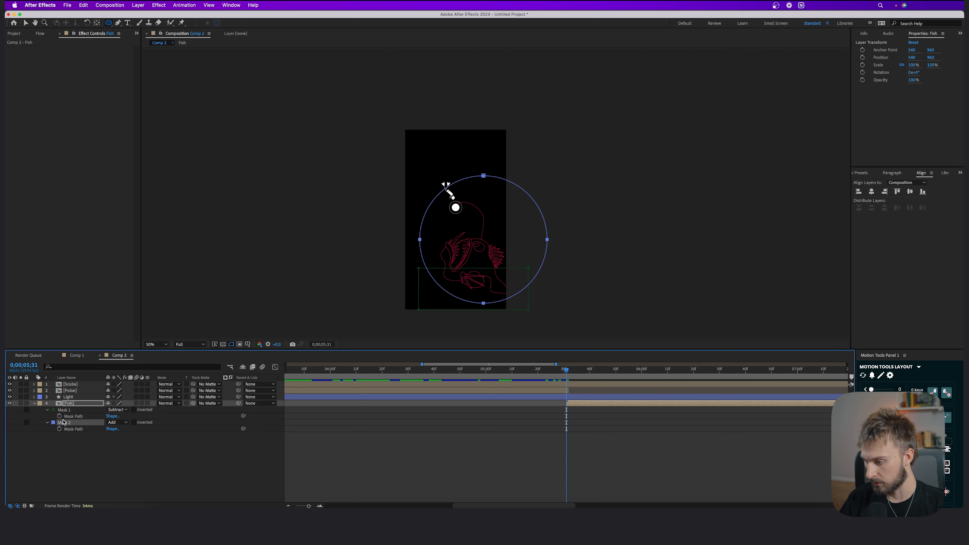
{"action": "key", "text": "m"}
{"action": "key", "text": "m"}
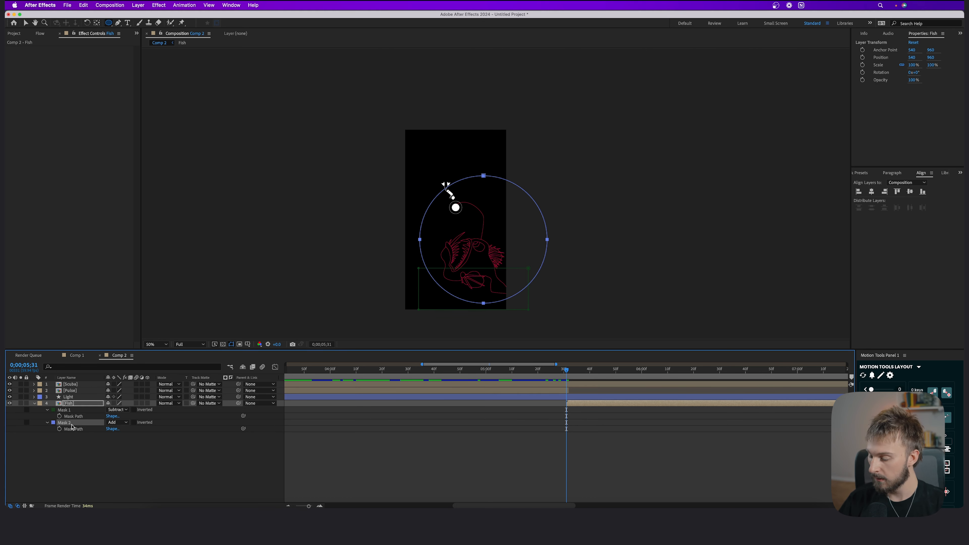
{"action": "left_click_drag", "start_coordinate": [68, 426], "coordinate": [67, 411]}
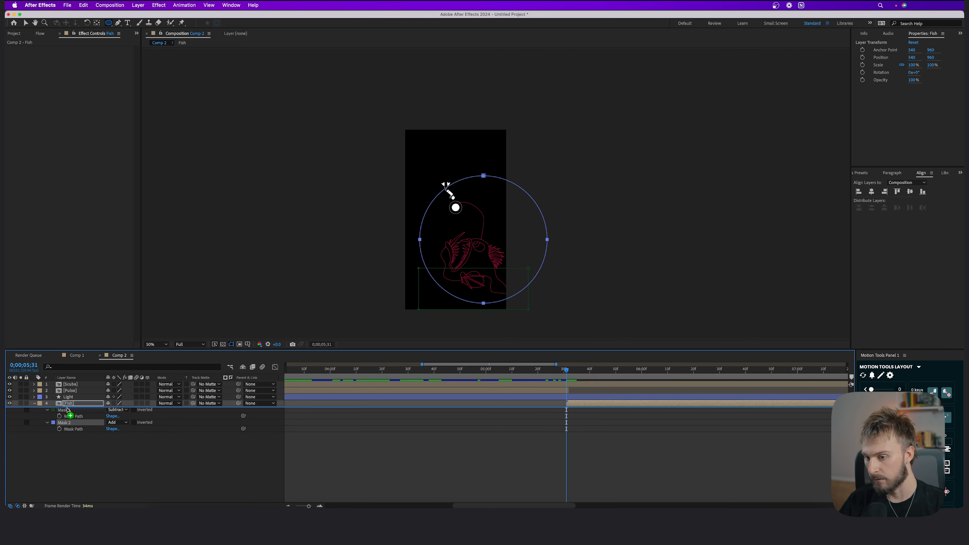
Step: Animate Mask 2's path from above the fish at 0;00;05;31 to covering the fish at 0;00;05;55
{"action": "key", "text": "v"}
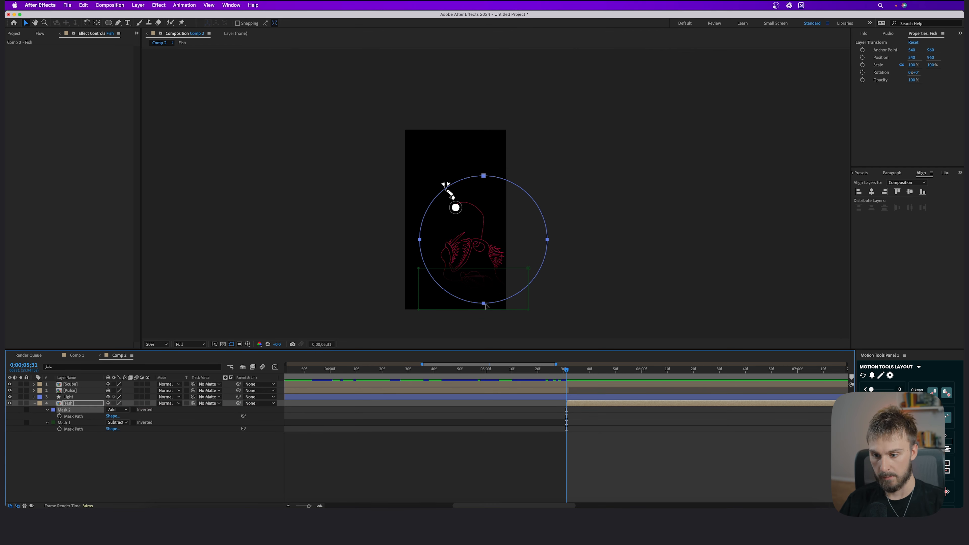
{"action": "left_click_drag", "start_coordinate": [485, 305], "coordinate": [447, 199]}
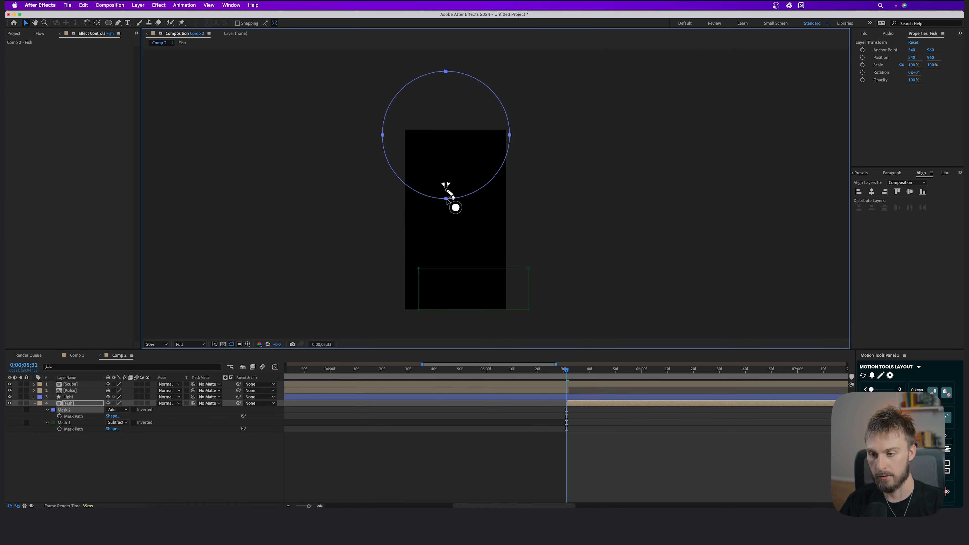
{"action": "key", "text": "alt+shift+m"}
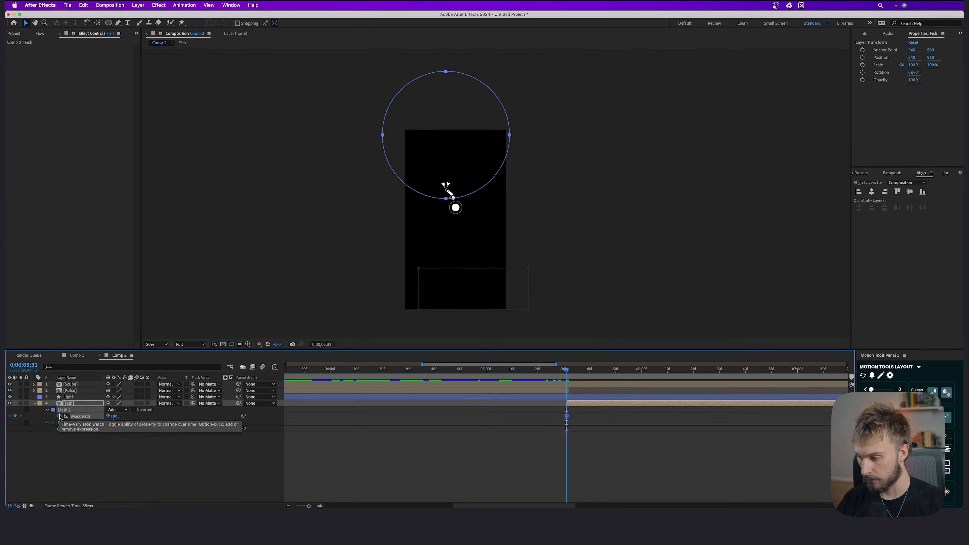
{"action": "left_click_drag", "start_coordinate": [572, 377], "coordinate": [628, 372]}
{"action": "left_click_drag", "start_coordinate": [449, 203], "coordinate": [479, 309]}
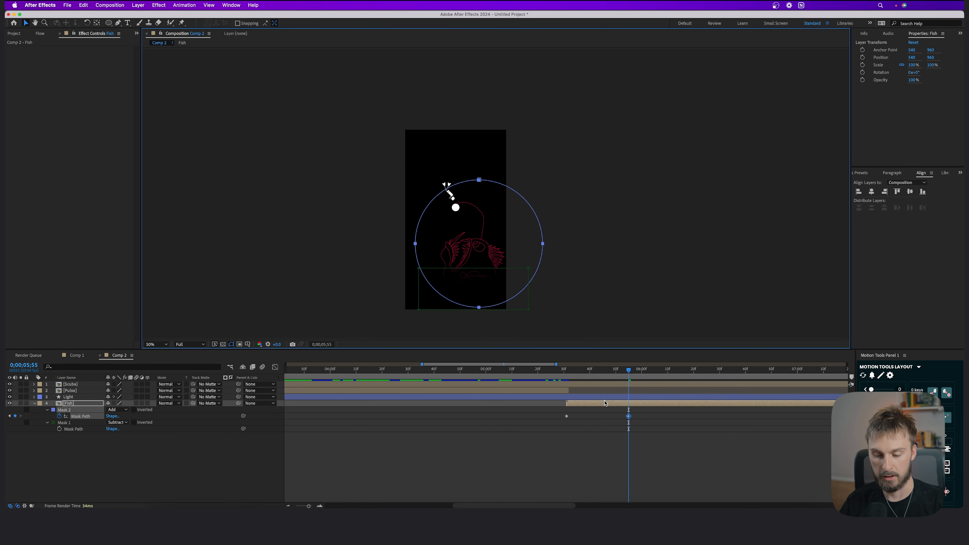
Step: Set Mask 2's feather on the Fish layer to about 385 pixels and check the soft edge partway through the reveal
{"action": "left_click_drag", "start_coordinate": [629, 388], "coordinate": [605, 388]}
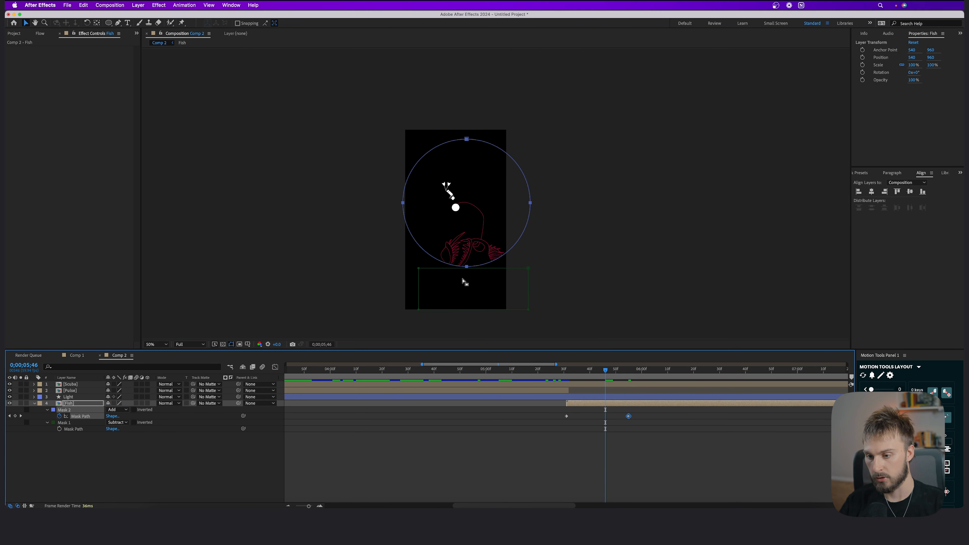
{"action": "key", "text": "f"}
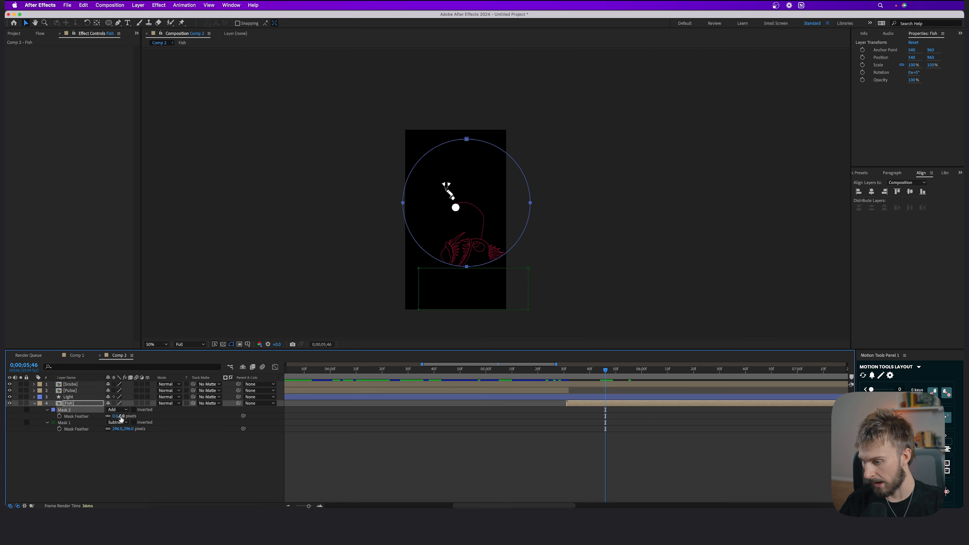
{"action": "left_click_drag", "start_coordinate": [121, 417], "coordinate": [137, 416]}
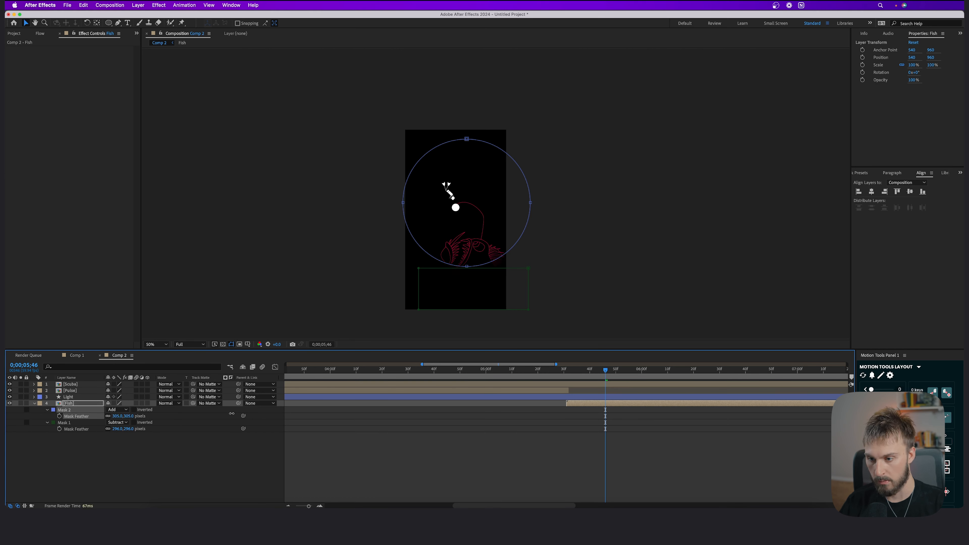
{"action": "mouse_move", "coordinate": [610, 376]}
{"action": "left_mouse_down"}
{"action": "mouse_move", "coordinate": [575, 377]}
{"action": "mouse_move", "coordinate": [632, 375]}
{"action": "mouse_move", "coordinate": [616, 376]}
{"action": "left_mouse_up"}
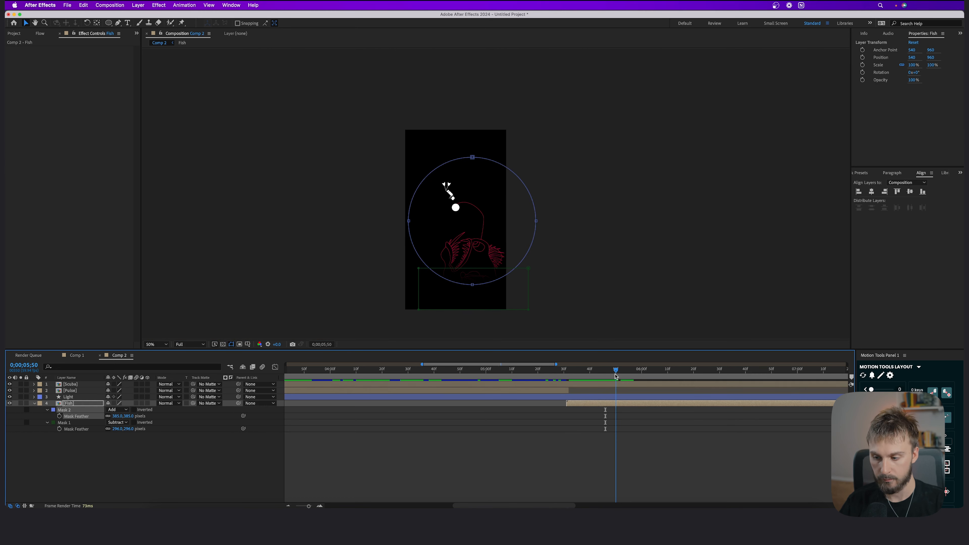
Step: Apply Easy Ease to both Mask Path keyframes of Mask 2 on the Fish layer
{"action": "key", "text": "u"}
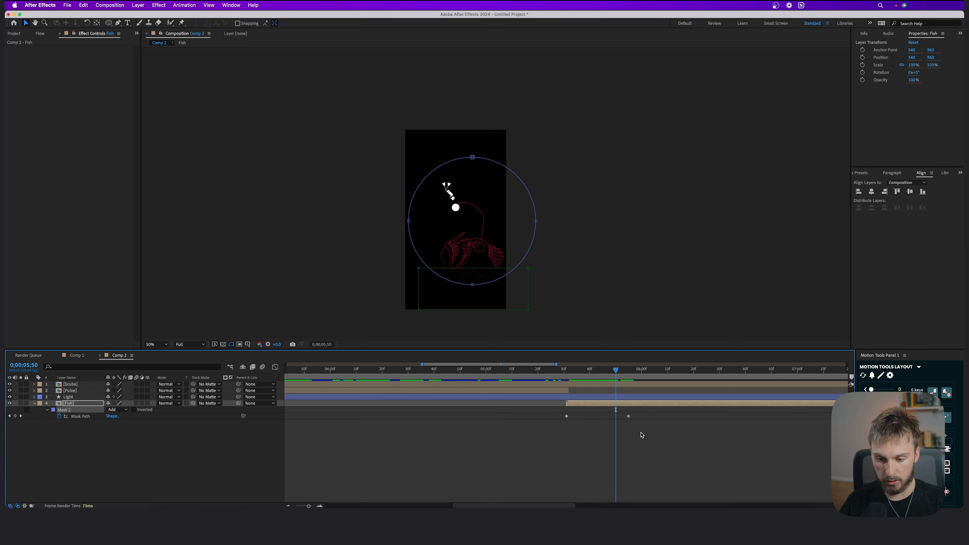
{"action": "left_click_drag", "start_coordinate": [682, 442], "coordinate": [530, 419]}
{"action": "right_click", "coordinate": [629, 418]}
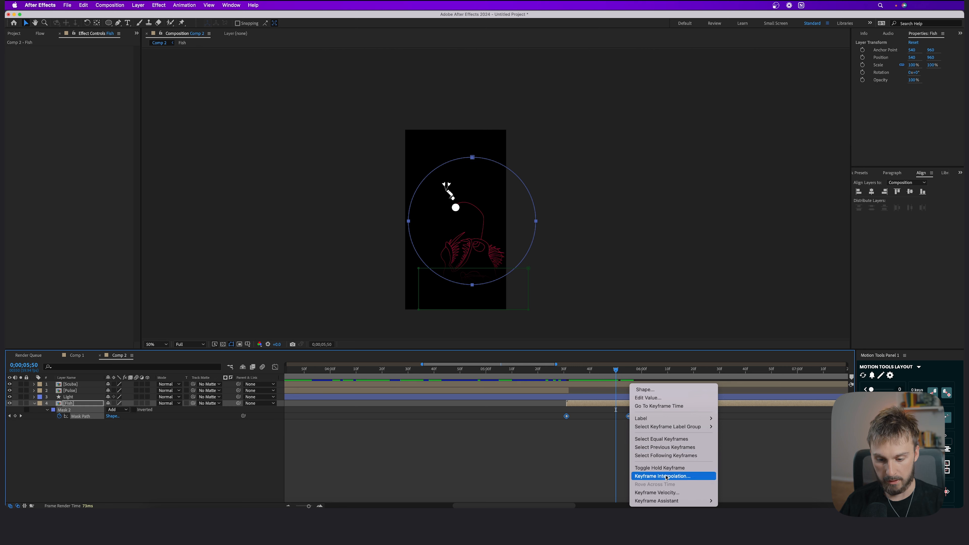
{"action": "mouse_move", "coordinate": [673, 501]}
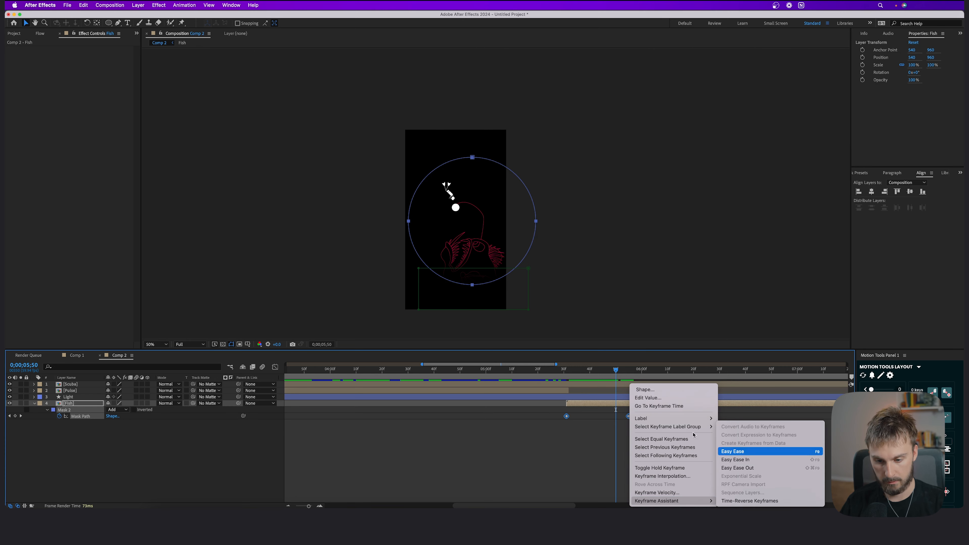
{"action": "left_click", "coordinate": [734, 459]}
{"action": "left_click", "coordinate": [590, 454]}
Step: Preview the fish reveal from shortly before it begins, and replay the animation from the composition's start
{"action": "left_click", "coordinate": [504, 370]}
{"action": "key", "text": "space"}
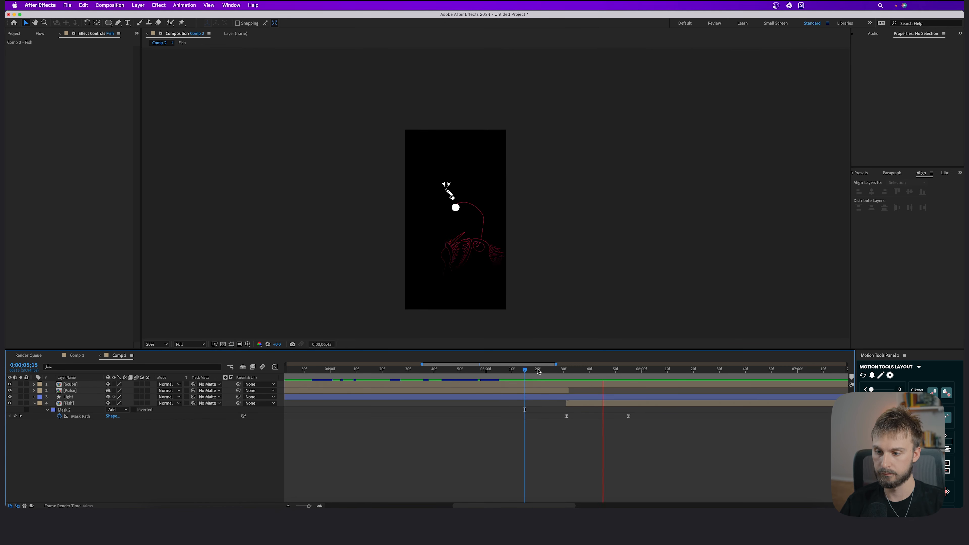
{"action": "left_click_drag", "start_coordinate": [251, 370], "coordinate": [355, 370]}
{"action": "left_click_drag", "start_coordinate": [309, 506], "coordinate": [290, 506]}
{"action": "key", "text": "Home"}
{"action": "key", "text": "space"}
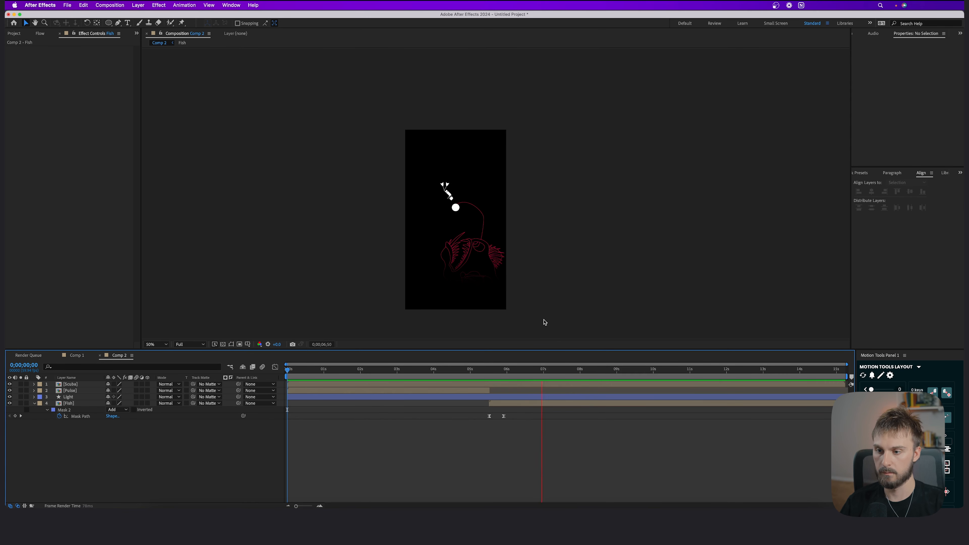
{"action": "key", "text": "space"}
{"action": "scroll", "coordinate": [445, 195], "scroll_direction": "up", "scroll_amount": 1}
{"action": "left_click", "coordinate": [303, 370]}
{"action": "key", "text": "space"}
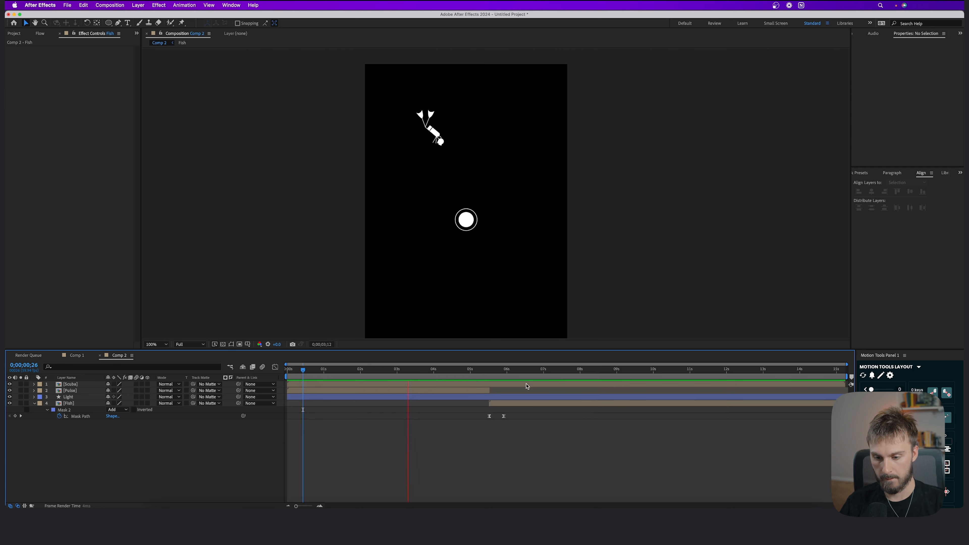
Step: Shift the Fish layer earlier so it starts at 0;00;05;04
{"action": "left_click", "coordinate": [505, 404]}
{"action": "left_click_drag", "start_coordinate": [505, 405], "coordinate": [497, 406]}
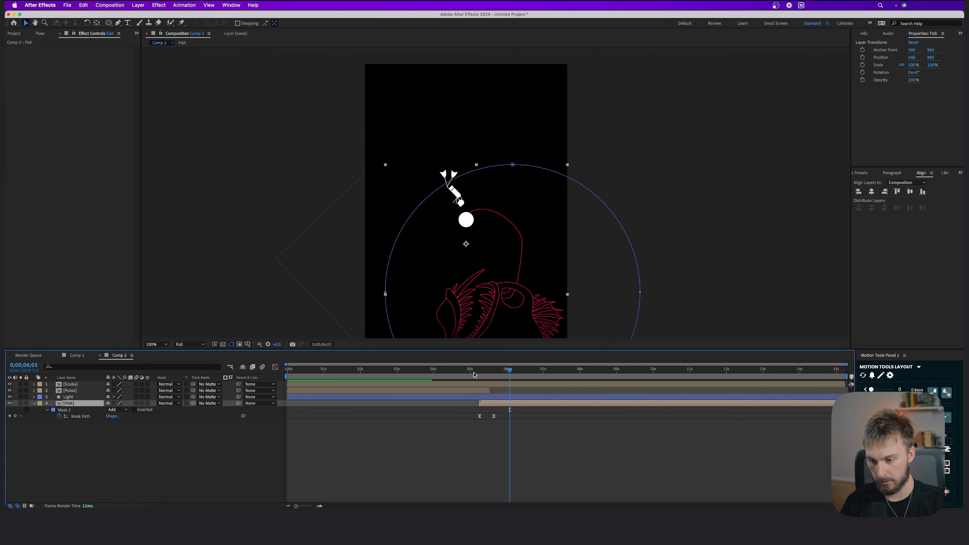
{"action": "left_click_drag", "start_coordinate": [467, 371], "coordinate": [472, 372]}
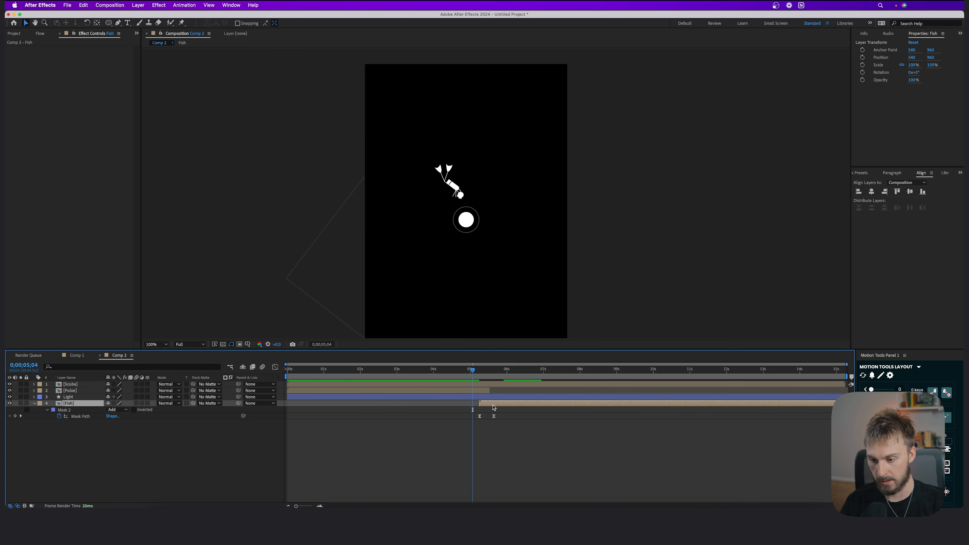
{"action": "left_click_drag", "start_coordinate": [493, 407], "coordinate": [487, 408]}
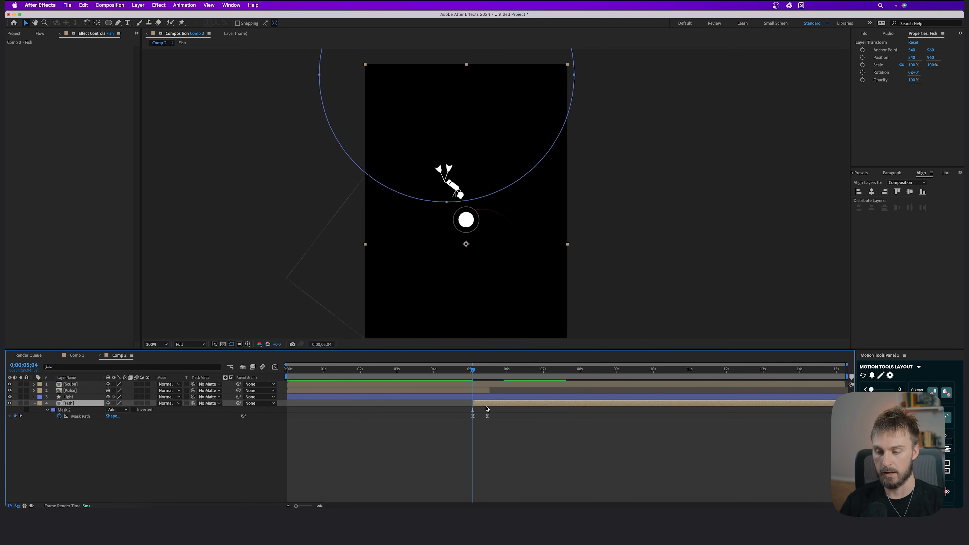
Step: Preview the retimed fish reveal from about 3.5 seconds and again from 0;00;04;39
{"action": "left_click_drag", "start_coordinate": [473, 371], "coordinate": [416, 373]}
{"action": "key", "text": "space"}
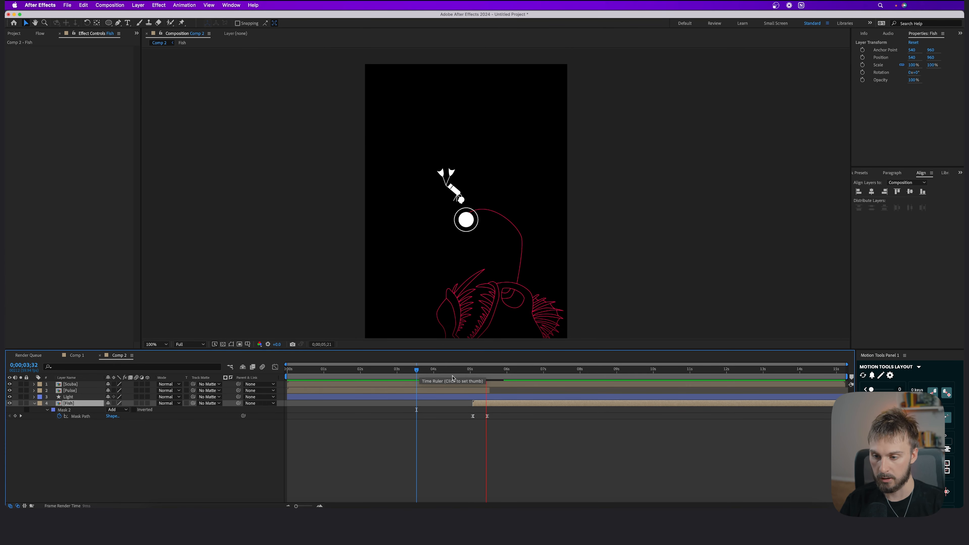
{"action": "left_click_drag", "start_coordinate": [451, 372], "coordinate": [458, 373]}
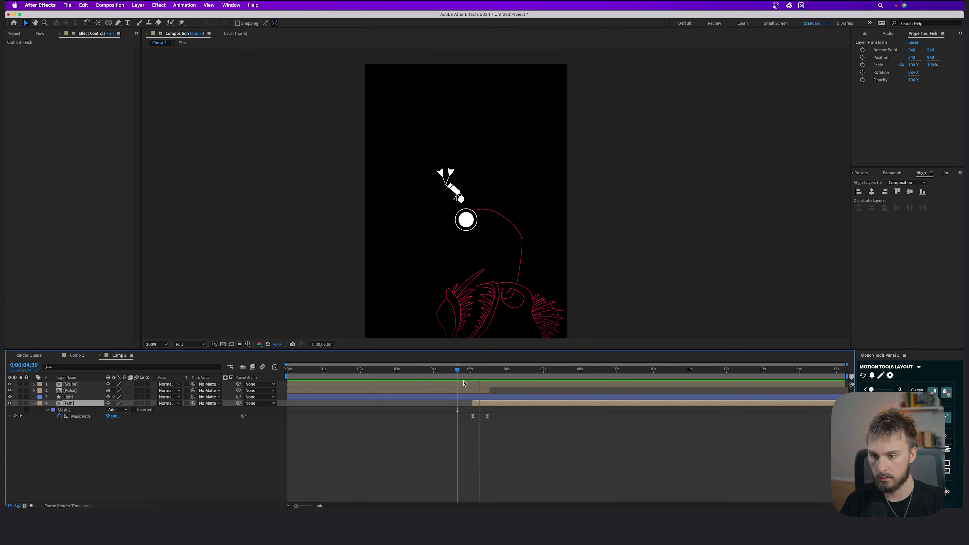
{"action": "key", "text": "space"}
Step: Add a text layer reading "Materialism" just below the light at 0;00;06;12
{"action": "scroll", "coordinate": [488, 278], "scroll_direction": "down", "scroll_amount": 1}
{"action": "left_click_drag", "start_coordinate": [488, 278], "coordinate": [485, 231]}
{"action": "left_click", "coordinate": [551, 472]}
{"action": "scroll", "coordinate": [484, 236], "scroll_direction": "up", "scroll_amount": 1}
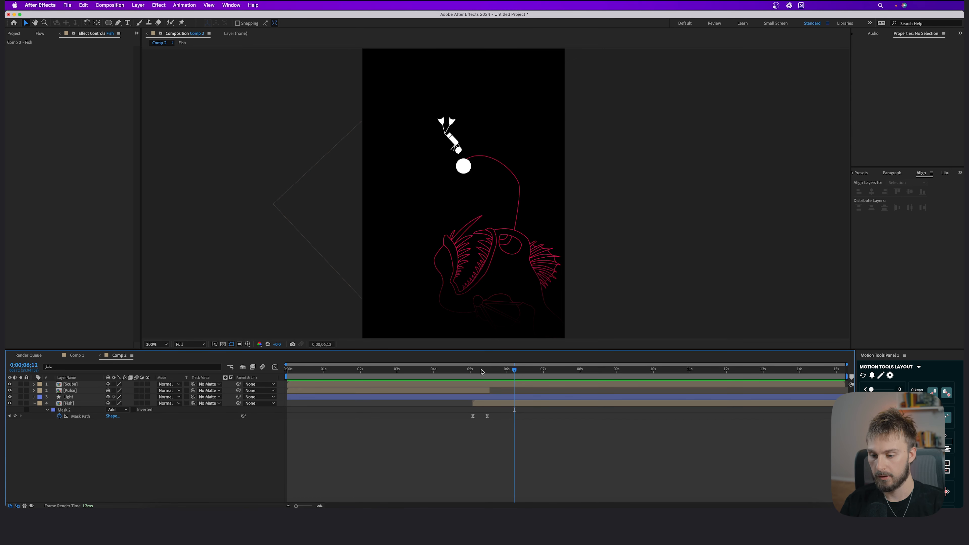
{"action": "left_click", "coordinate": [126, 24]}
{"action": "scroll", "coordinate": [465, 178], "scroll_direction": "up", "scroll_amount": 1}
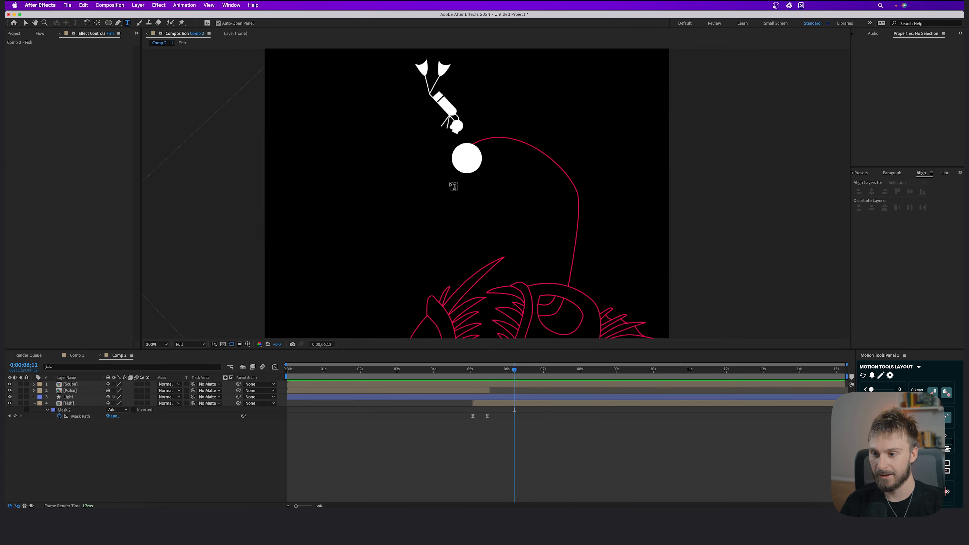
{"action": "left_click", "coordinate": [411, 199]}
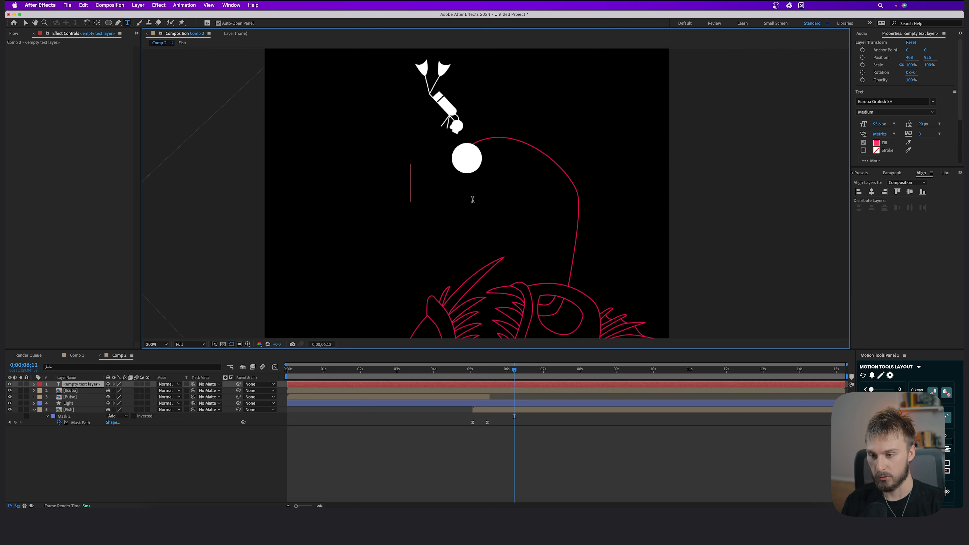
{"action": "type", "text": "NM"}
{"action": "key", "text": "BackSpace"}
{"action": "key", "text": "BackSpace"}
{"action": "type", "text": "Materialism"}
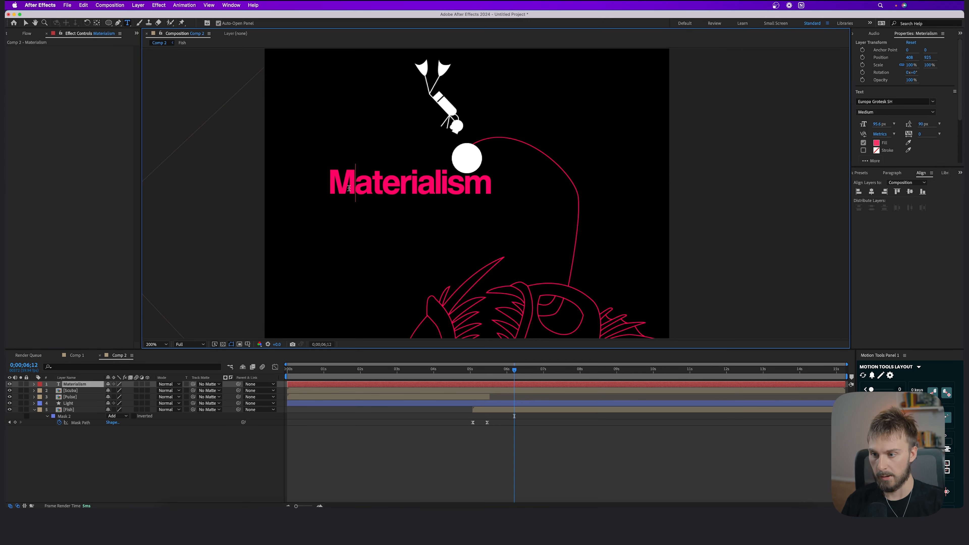
Step: Change the fill of the "Materialism" text to white (FFFFFF)
{"action": "key", "text": "super+a"}
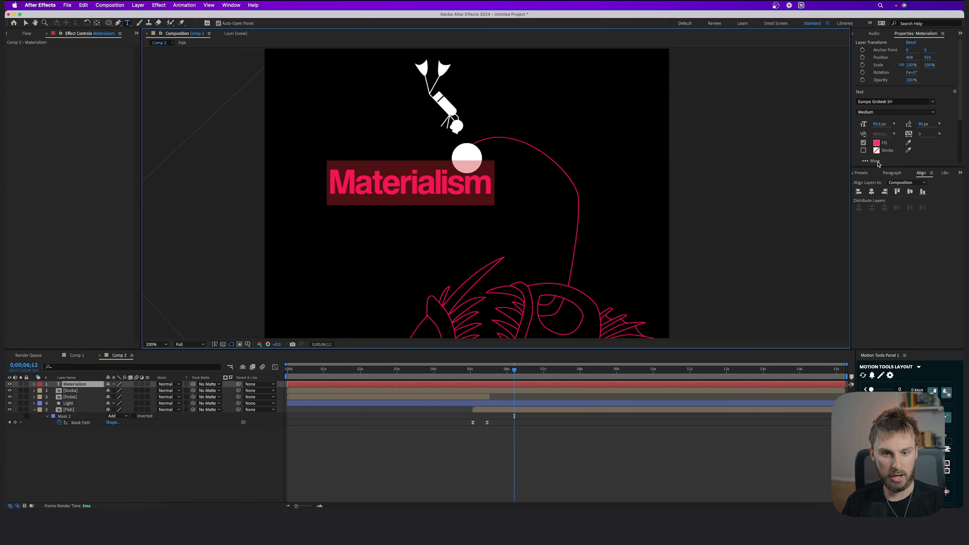
{"action": "left_click", "coordinate": [877, 143]}
{"action": "left_click_drag", "start_coordinate": [355, 314], "coordinate": [212, 265]}
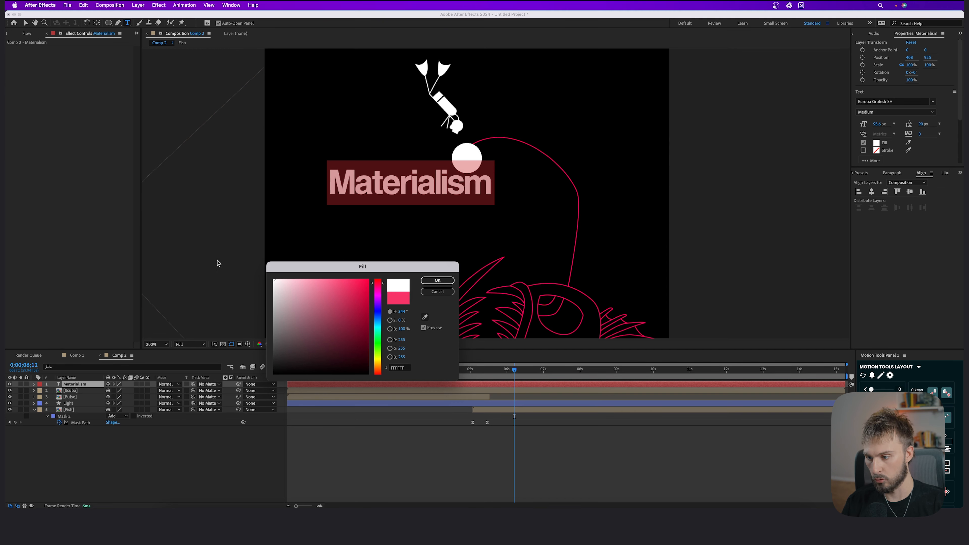
{"action": "left_click", "coordinate": [433, 283]}
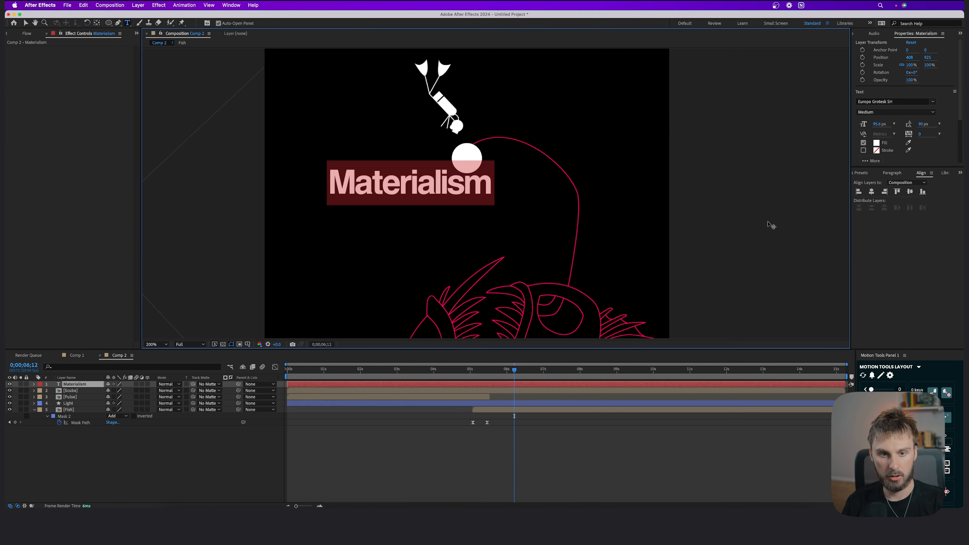
Step: Reduce the "Materialism" font size to about 29 px and move the text centrally beneath the light
{"action": "left_click_drag", "start_coordinate": [883, 122], "coordinate": [857, 128]}
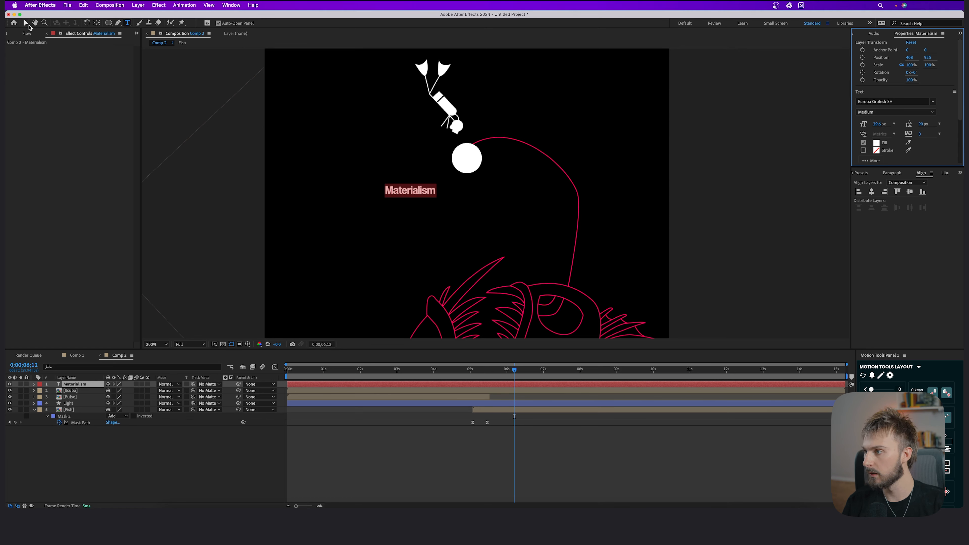
{"action": "left_click", "coordinate": [27, 24]}
{"action": "left_click_drag", "start_coordinate": [417, 194], "coordinate": [476, 192]}
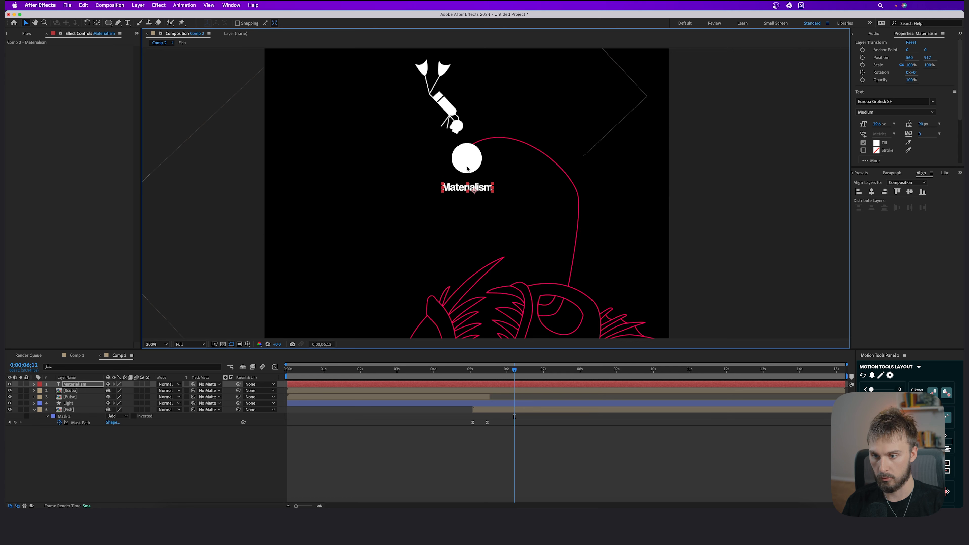
Step: Preview the animation from the composition's start to check the caption against the pulsing light
{"action": "left_click_drag", "start_coordinate": [460, 373], "coordinate": [279, 356]}
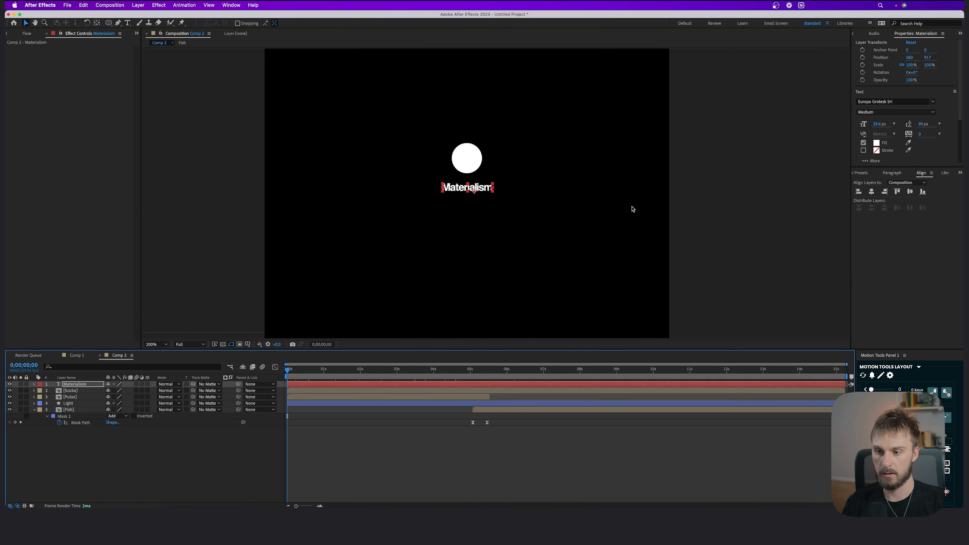
{"action": "scroll", "coordinate": [632, 207], "scroll_direction": "down", "scroll_amount": 1}
{"action": "left_click", "coordinate": [553, 434]}
{"action": "key", "text": "space"}
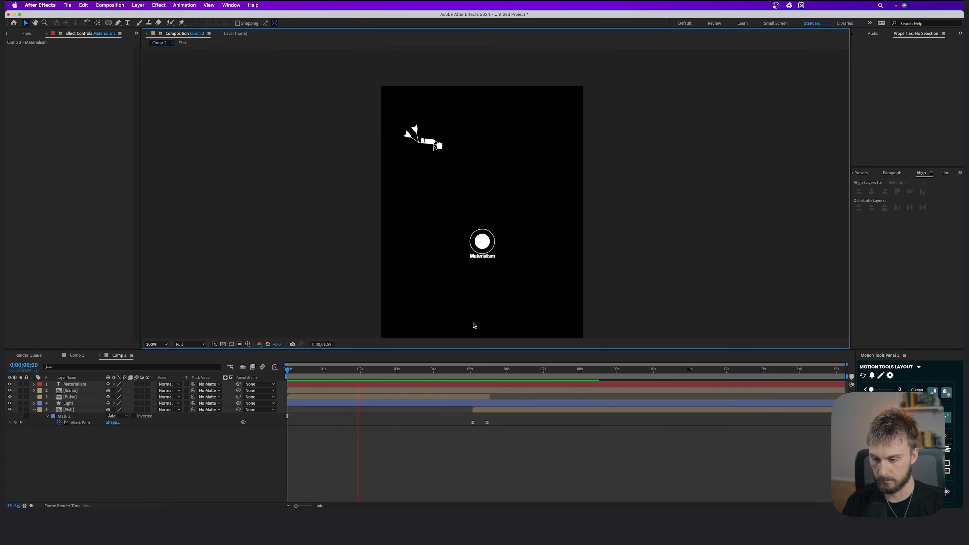
Step: Nudge the "Materialism" text down to a Y position of 922.5 so it clears the pulse ring
{"action": "scroll", "coordinate": [484, 253], "scroll_direction": "up", "scroll_amount": 1}
{"action": "scroll", "coordinate": [484, 252], "scroll_direction": "up", "scroll_amount": 1}
{"action": "left_click", "coordinate": [487, 270]}
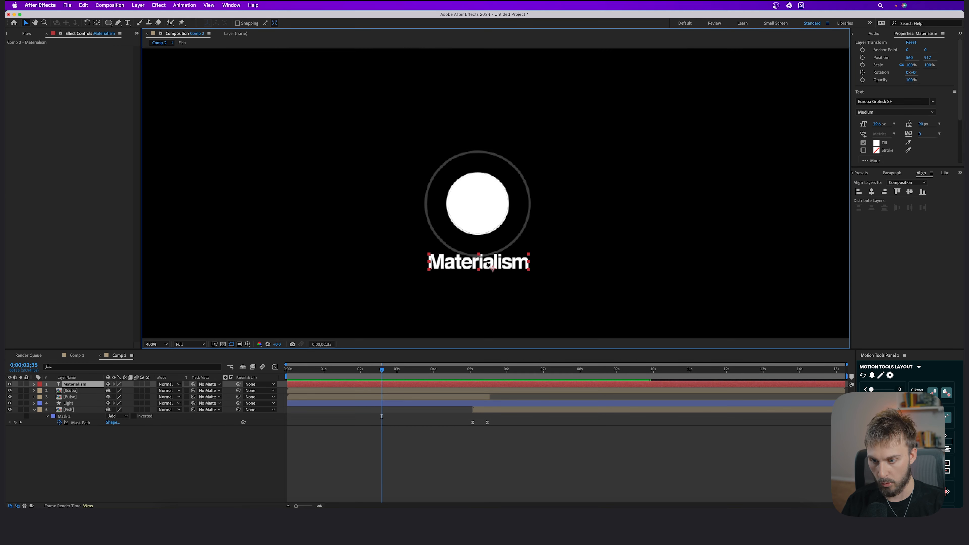
{"action": "left_click", "coordinate": [425, 457]}
Step: Replay the animation from the start to check the spacing between the pulse ring and the nudged caption
{"action": "left_click", "coordinate": [353, 378]}
{"action": "left_click_drag", "start_coordinate": [344, 379], "coordinate": [250, 364]}
{"action": "key", "text": "space"}
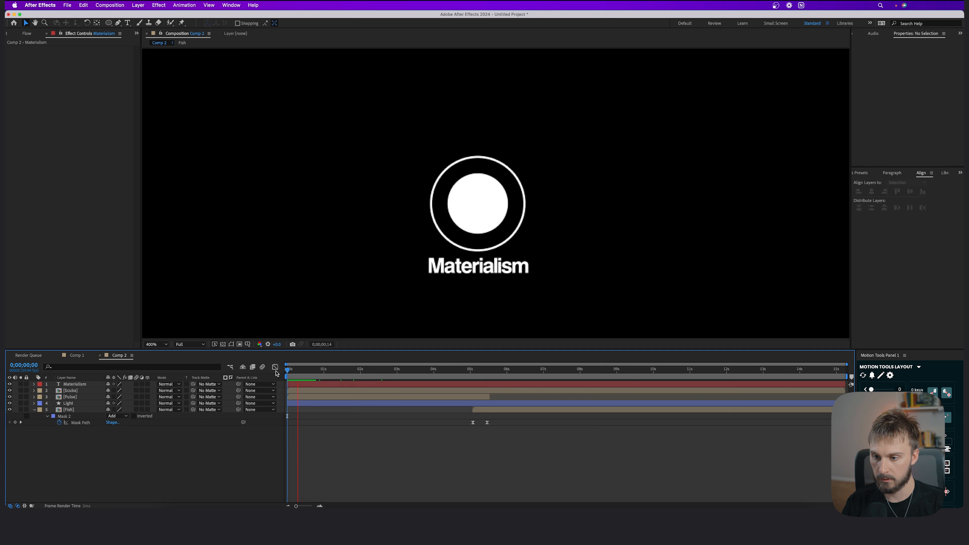
{"action": "scroll", "coordinate": [500, 199], "scroll_direction": "down", "scroll_amount": 1}
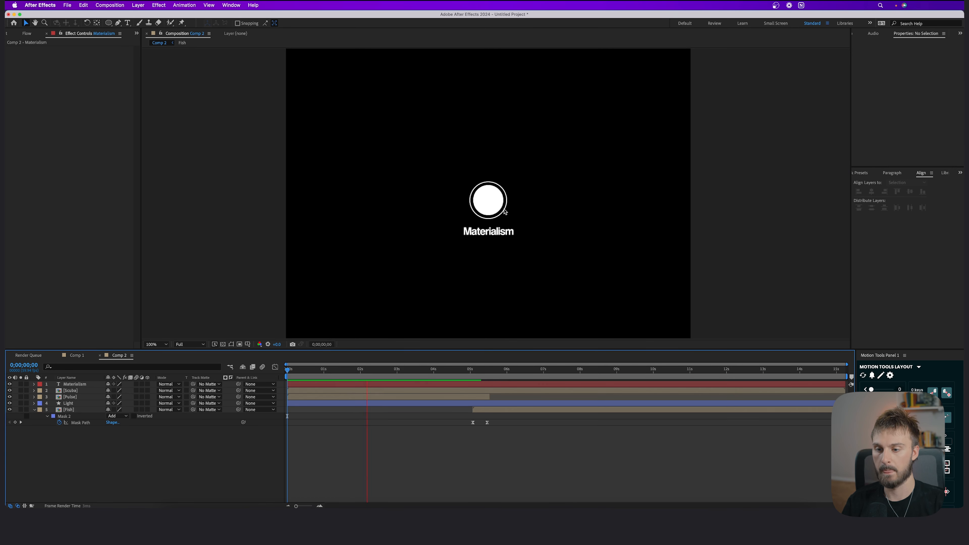
{"action": "scroll", "coordinate": [504, 244], "scroll_direction": "down", "scroll_amount": 1}
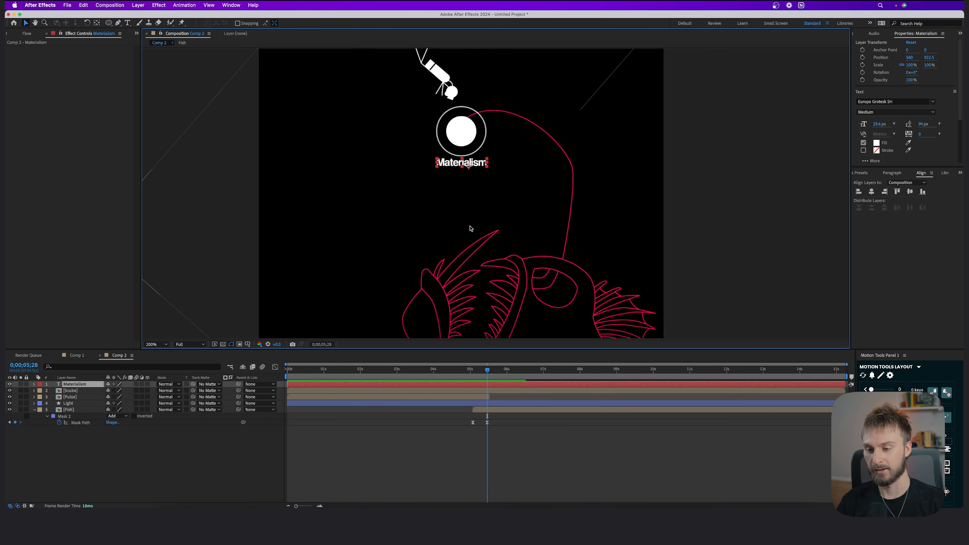
Step: Duplicate the "Materialism" text layer, place the copy in front of the fish's mouth, and scale it to 135%
{"action": "left_click_drag", "start_coordinate": [464, 247], "coordinate": [465, 216]}
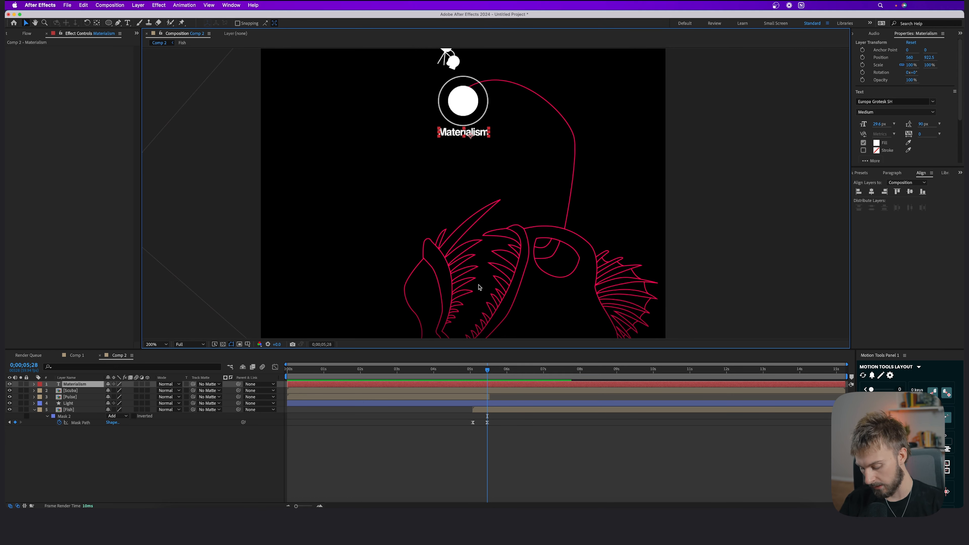
{"action": "key", "text": "super+d"}
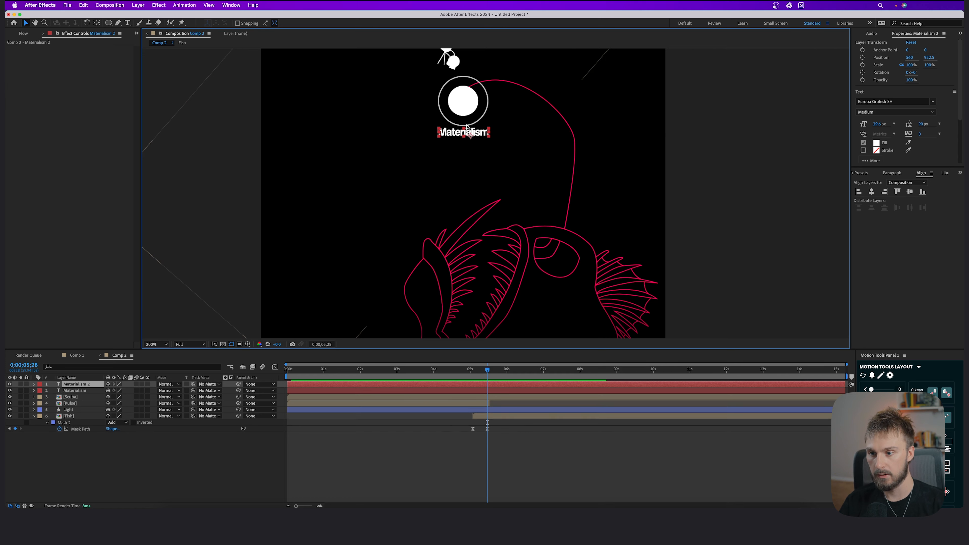
{"action": "left_click_drag", "start_coordinate": [470, 135], "coordinate": [356, 258]}
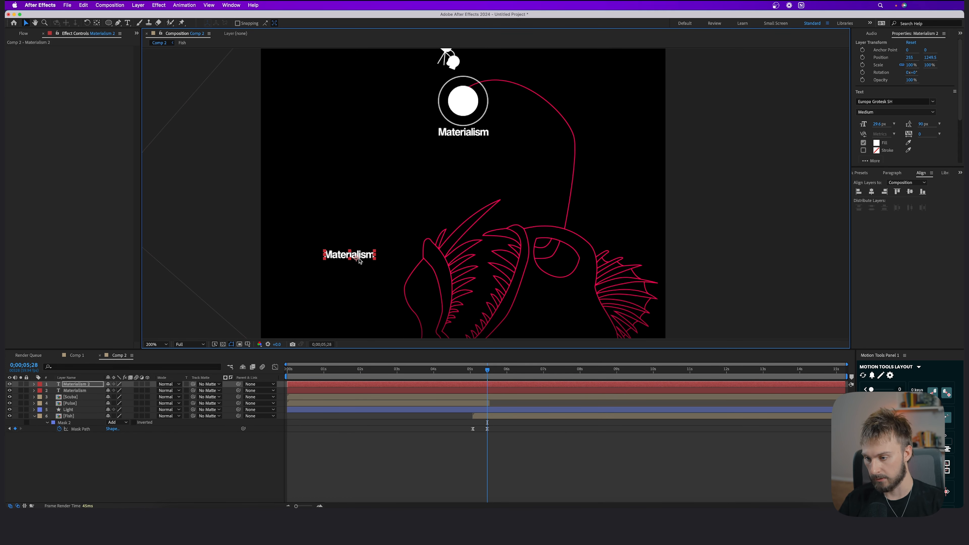
{"action": "key", "text": "s"}
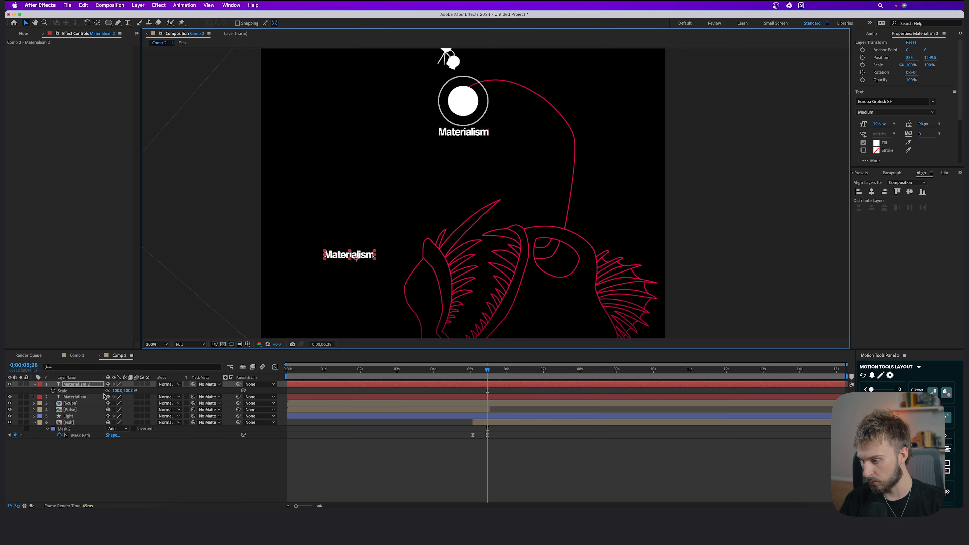
{"action": "left_click_drag", "start_coordinate": [115, 393], "coordinate": [158, 363]}
Step: Change the copied text to "Depression" and give it the pink-red fill FE2E61 sampled from the fish's outline
{"action": "double_click", "coordinate": [336, 253]}
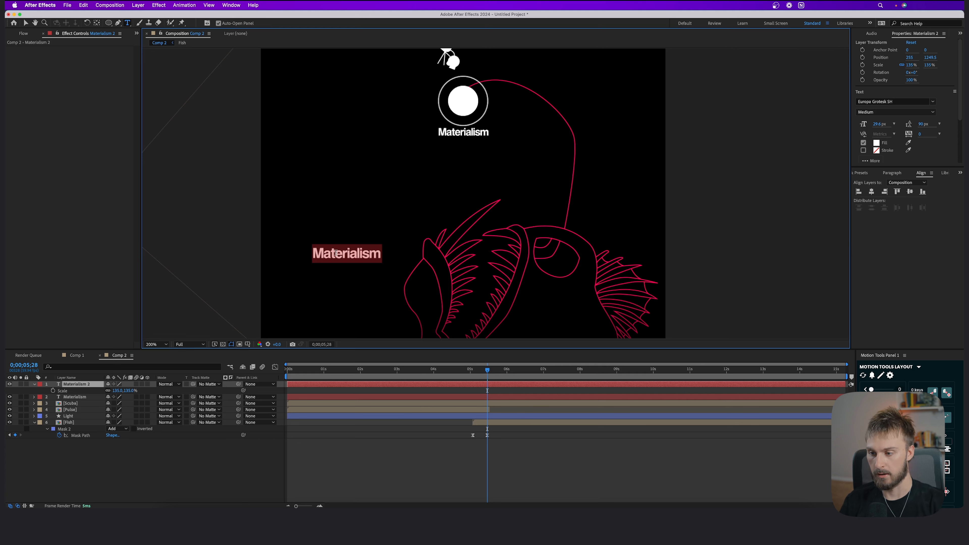
{"action": "type", "text": "Depression"}
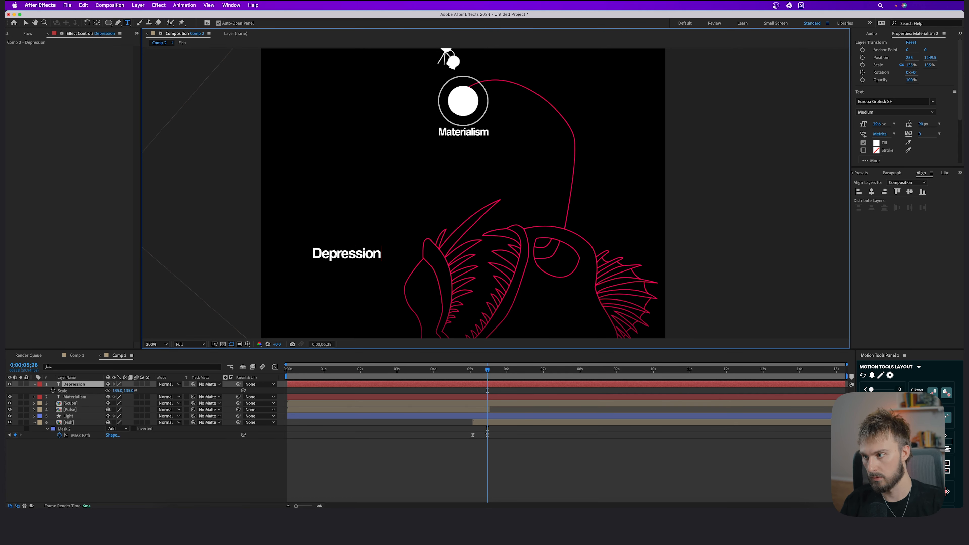
{"action": "double_click", "coordinate": [364, 254]}
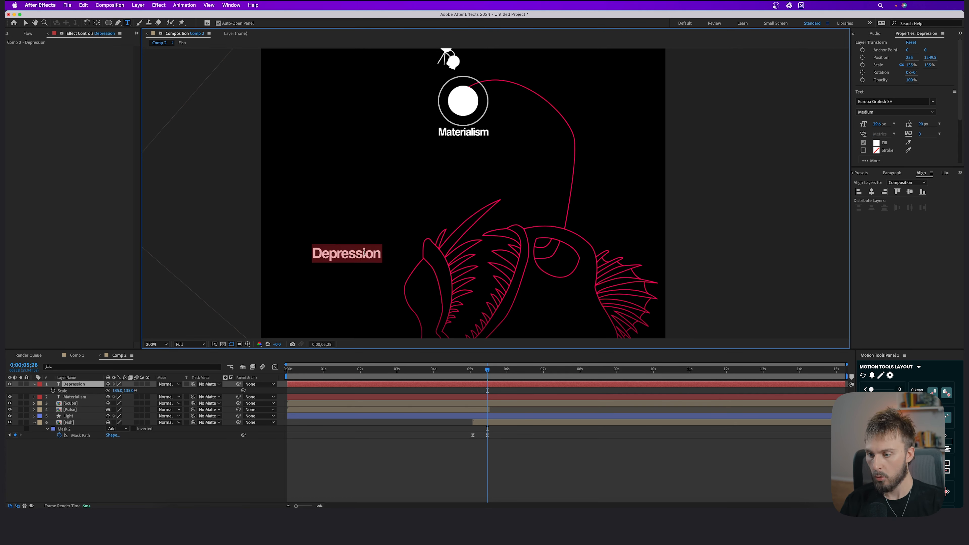
{"action": "left_click", "coordinate": [876, 144]}
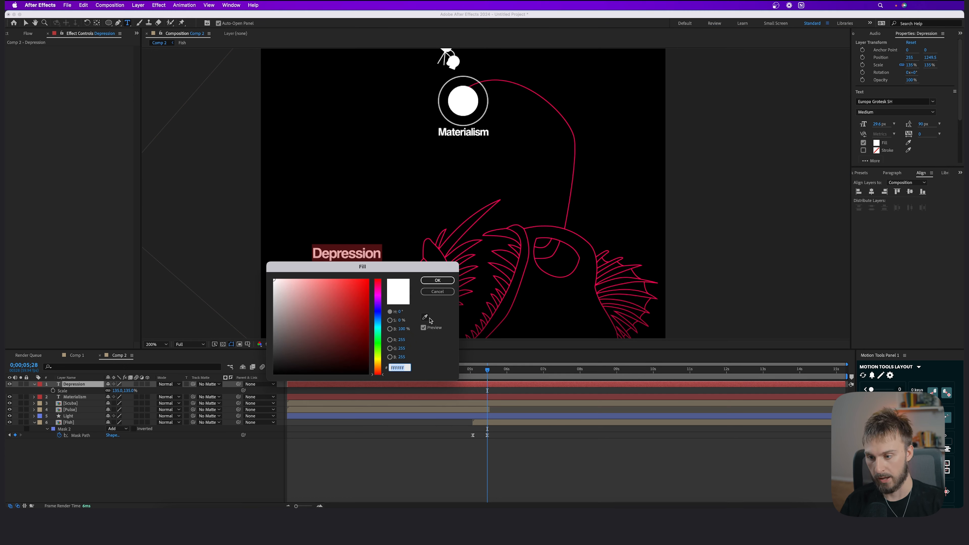
{"action": "left_click", "coordinate": [425, 319]}
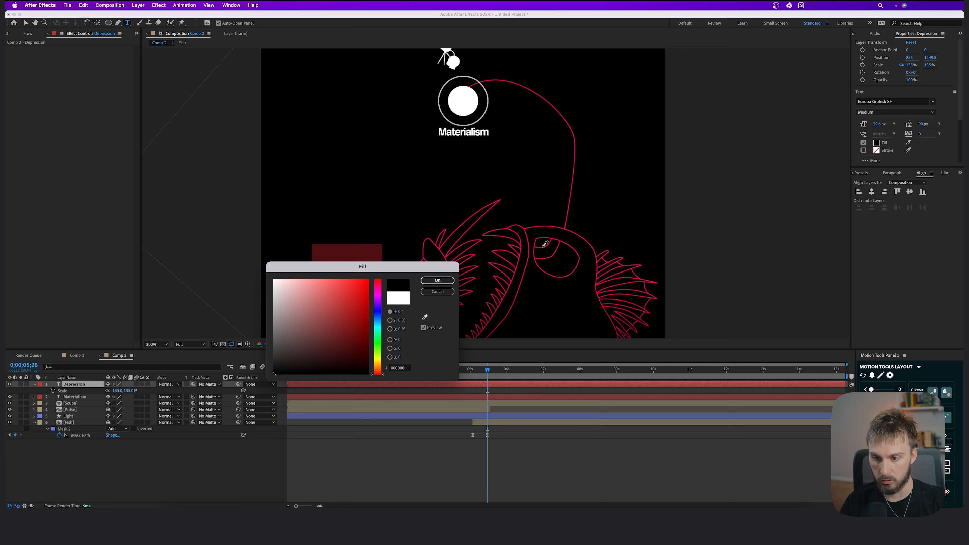
{"action": "left_click", "coordinate": [537, 243]}
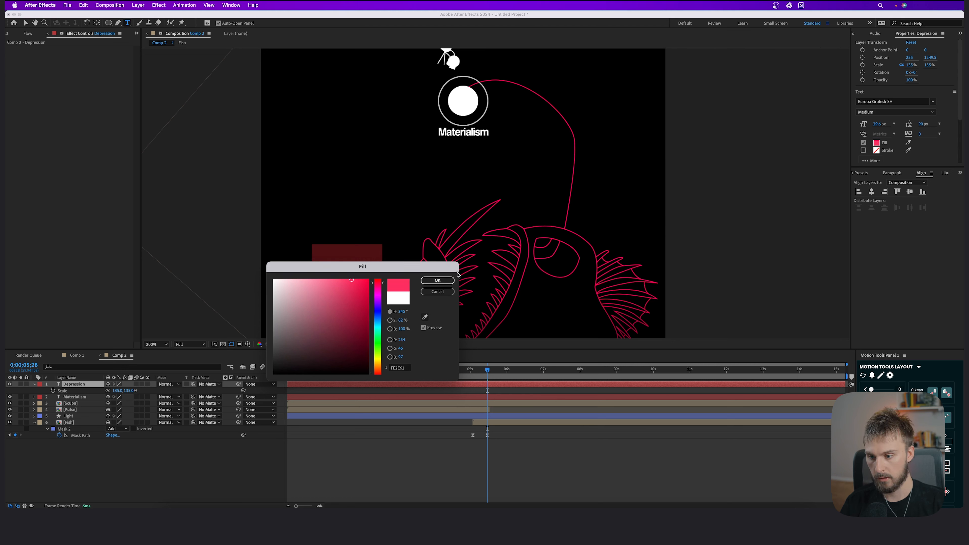
{"action": "left_click", "coordinate": [450, 280]}
{"action": "left_click", "coordinate": [512, 467]}
{"action": "key", "text": "comma"}
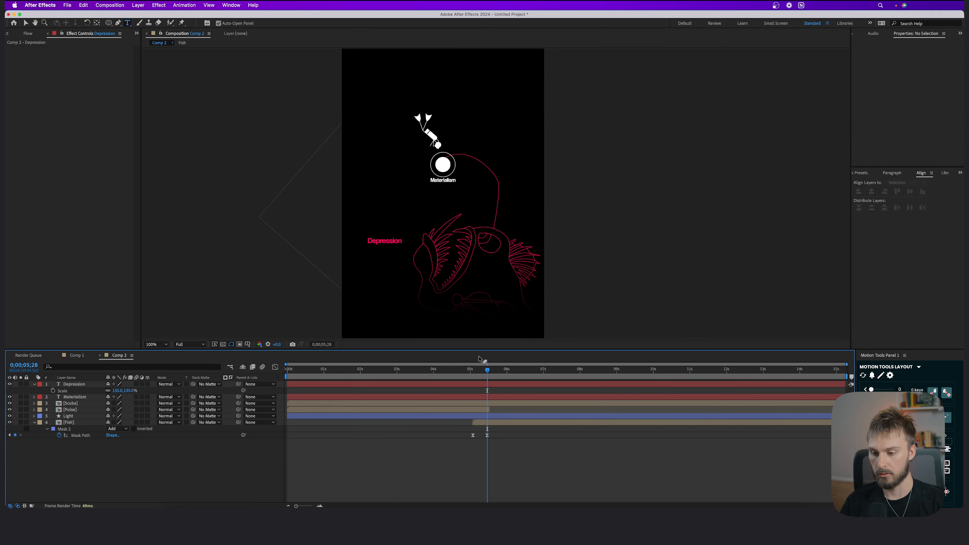
Step: Shift the Depression layer so it starts at 0;00;05;04, together with the fish reveal
{"action": "left_click_drag", "start_coordinate": [488, 378], "coordinate": [473, 376]}
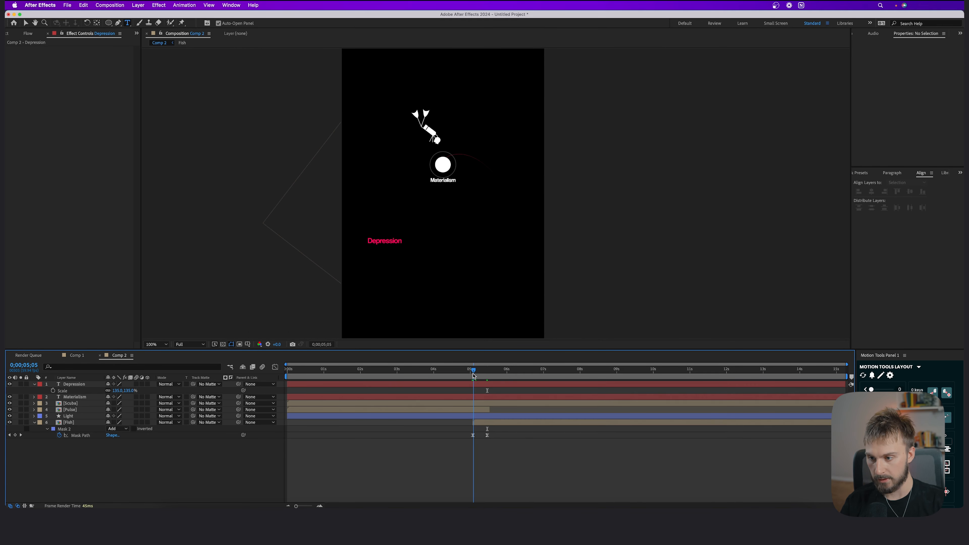
{"action": "scroll", "coordinate": [386, 238], "scroll_direction": "up", "scroll_amount": 1}
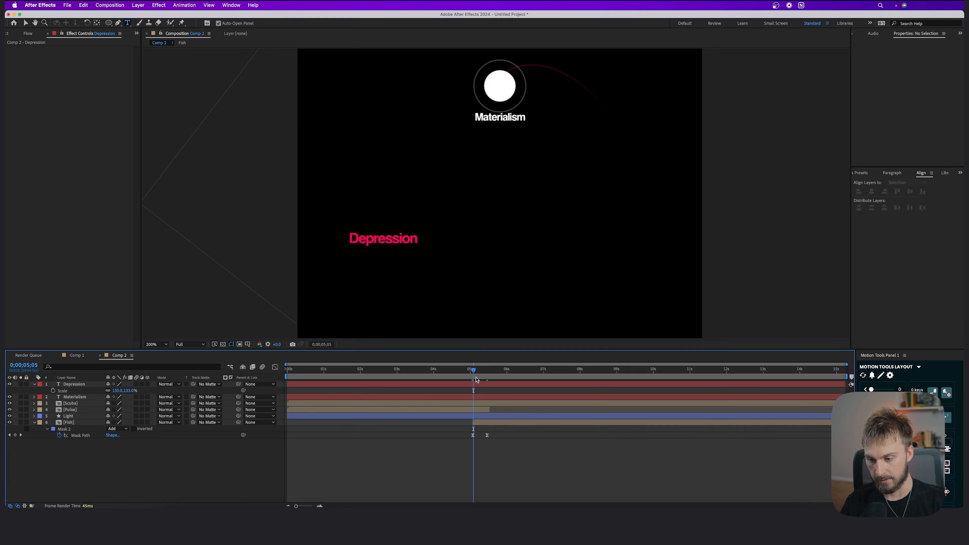
{"action": "key", "text": "Page_Up"}
{"action": "left_click", "coordinate": [477, 385]}
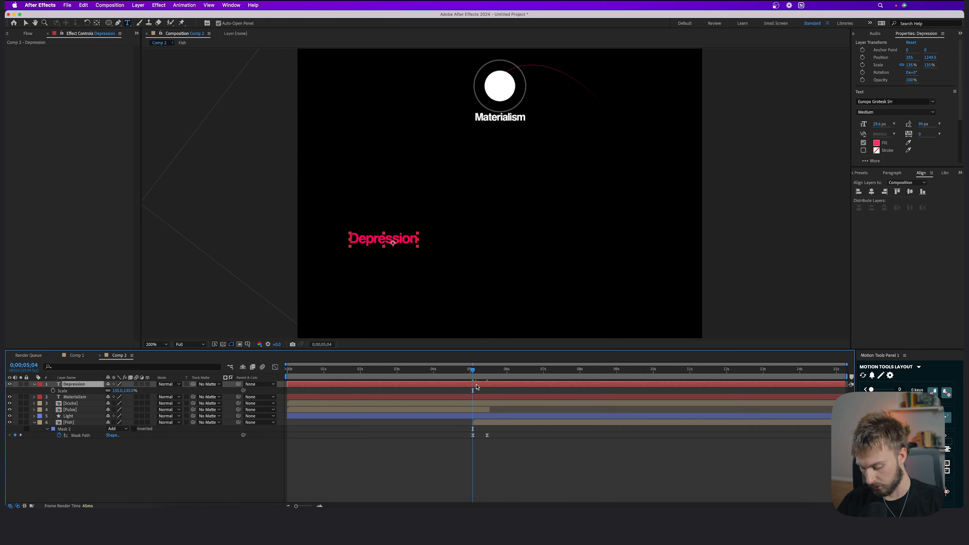
{"action": "left_click_drag", "start_coordinate": [317, 385], "coordinate": [502, 388]}
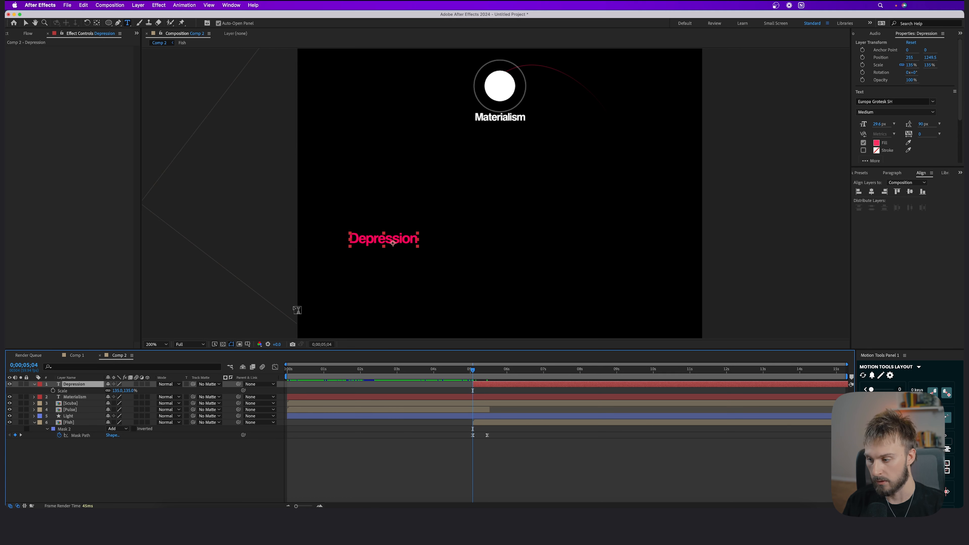
Step: Keyframe the Depression layer's opacity from 0% at 0;00;05;04 to 100% at about 6 seconds
{"action": "key", "text": "t"}
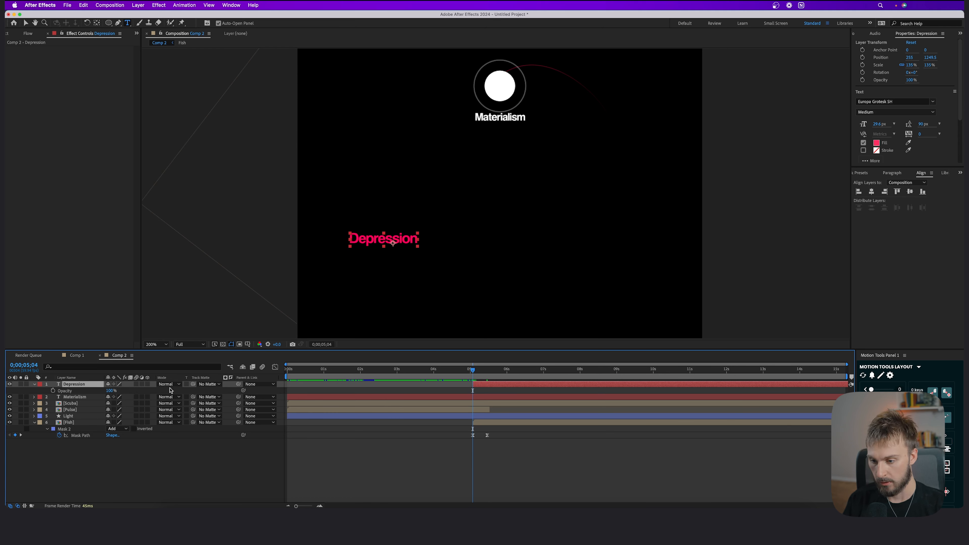
{"action": "left_click", "coordinate": [53, 391]}
{"action": "left_click_drag", "start_coordinate": [474, 391], "coordinate": [507, 391]}
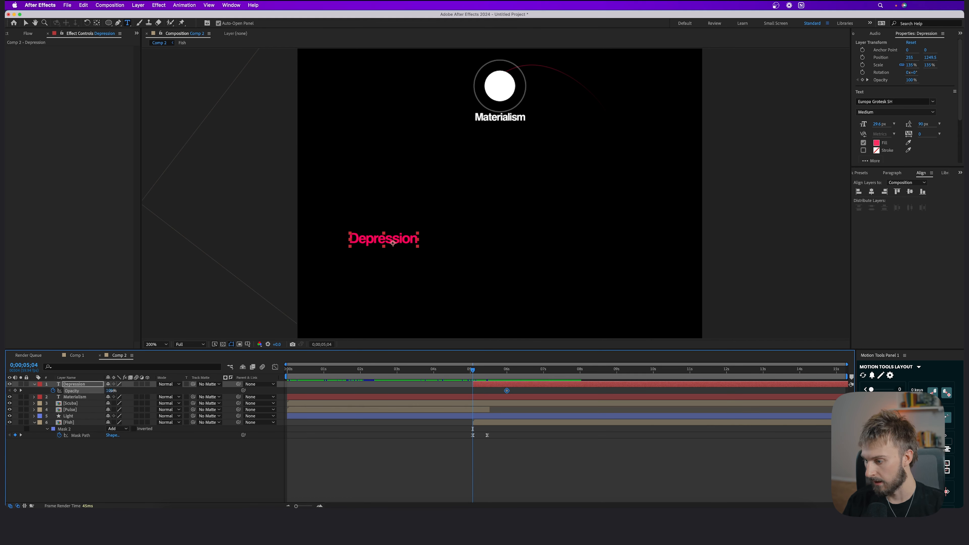
{"action": "left_click_drag", "start_coordinate": [111, 391], "coordinate": [69, 390]}
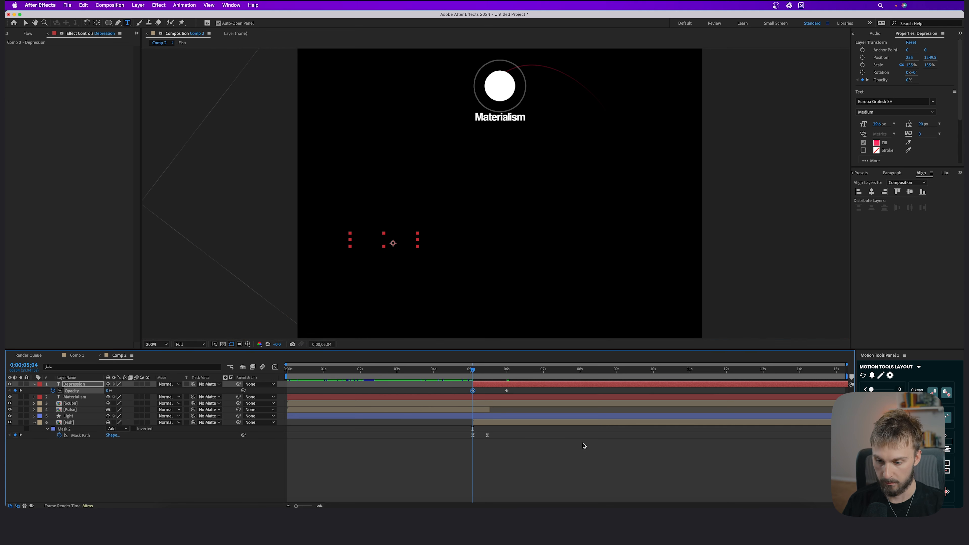
Step: Preview the Depression fade-in and shorten it by moving the 100% opacity keyframe to about 5.5 seconds
{"action": "left_click", "coordinate": [528, 460]}
{"action": "key", "text": "space"}
{"action": "key", "text": "space"}
{"action": "key", "text": "shift+Page_Up"}
{"action": "left_click_drag", "start_coordinate": [506, 390], "coordinate": [489, 391]}
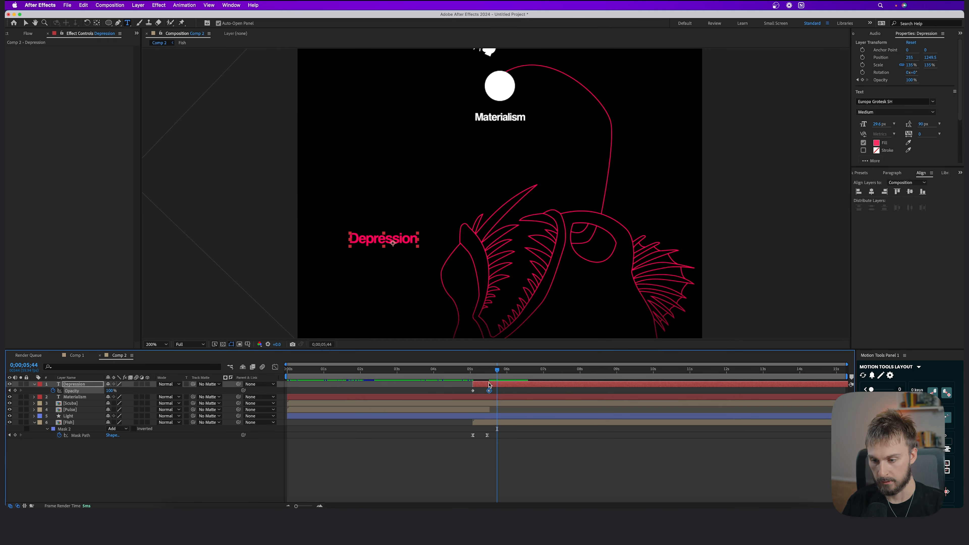
Step: Preview the shortened fade, and shift the Depression layer and its opacity keyframes slightly later, ending the fade at about 5.7 seconds
{"action": "left_click", "coordinate": [464, 370]}
{"action": "key", "text": "space"}
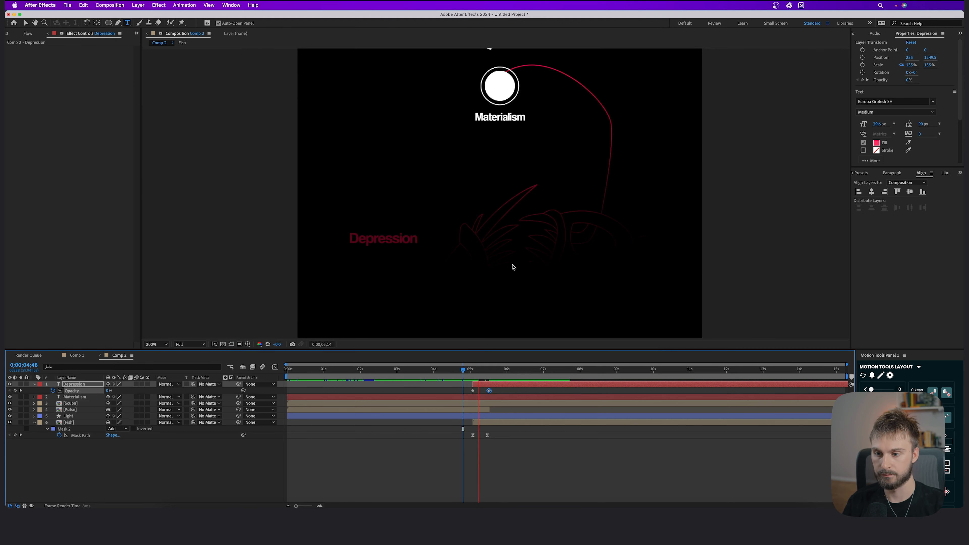
{"action": "key", "text": "space"}
{"action": "left_click_drag", "start_coordinate": [489, 390], "coordinate": [501, 385]}
{"action": "key", "text": "space"}
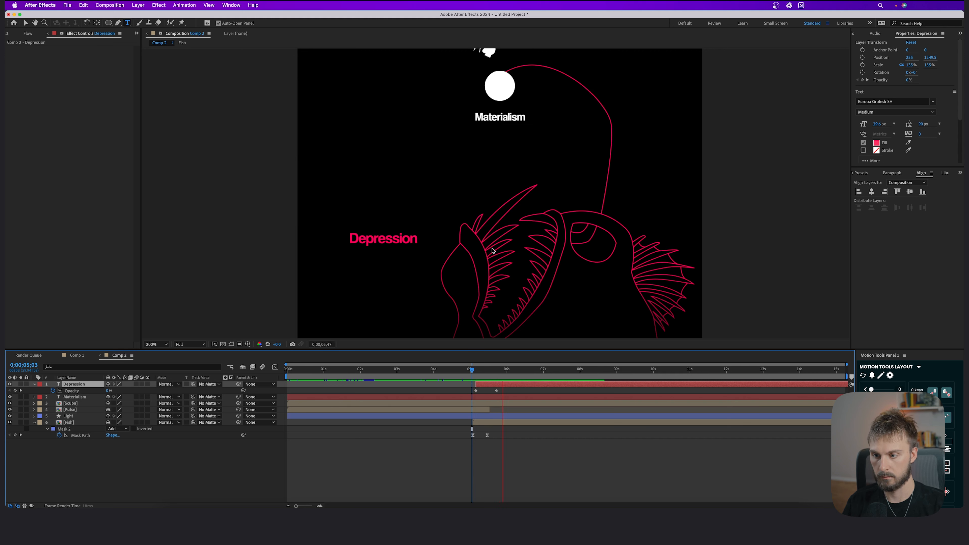
Step: Replay the whole animation from the composition's start, and select the Fish layer at 0;00;05;26
{"action": "scroll", "coordinate": [508, 243], "scroll_direction": "down", "scroll_amount": 1}
{"action": "left_click", "coordinate": [507, 436]}
{"action": "left_click_drag", "start_coordinate": [482, 372], "coordinate": [231, 343]}
{"action": "key", "text": "space"}
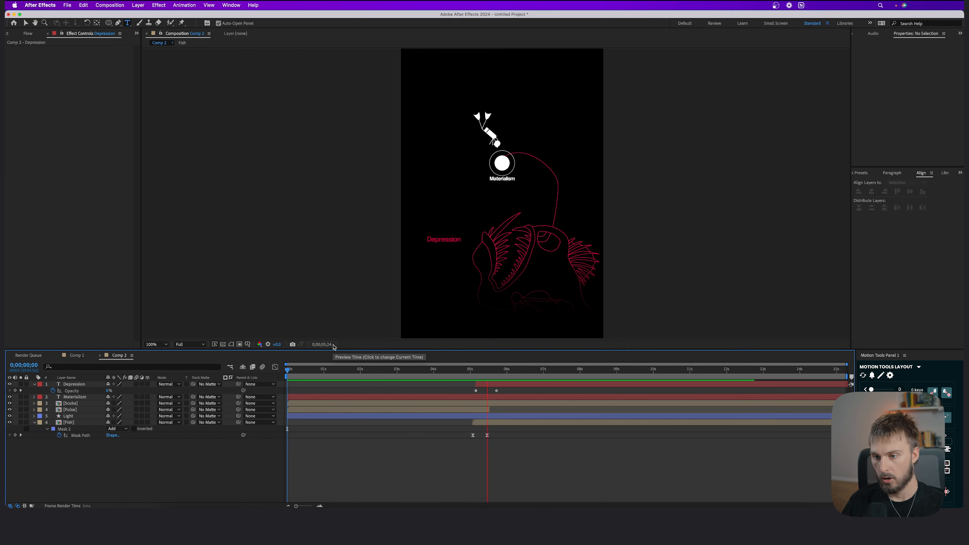
{"action": "key", "text": "space"}
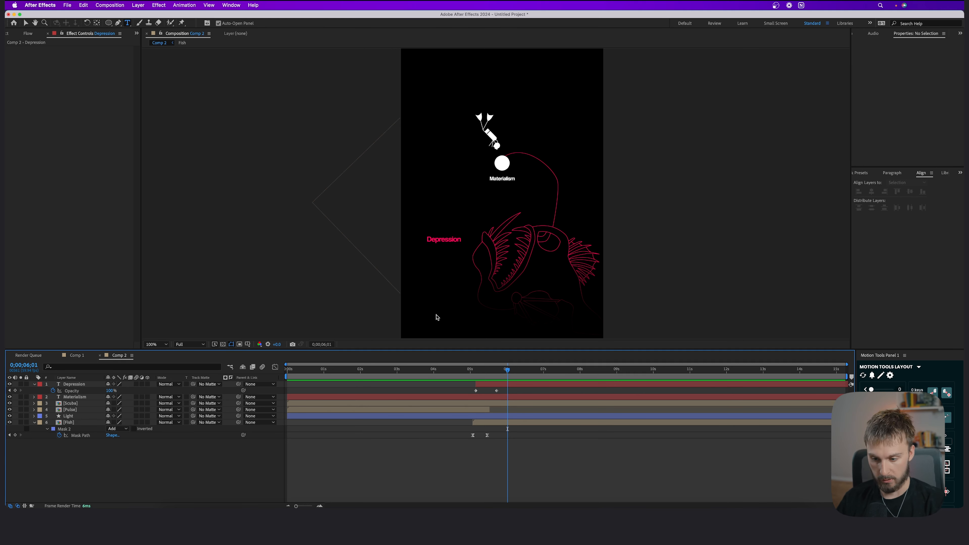
{"action": "left_click", "coordinate": [437, 317]}
{"action": "left_click_drag", "start_coordinate": [507, 370], "coordinate": [486, 375]}
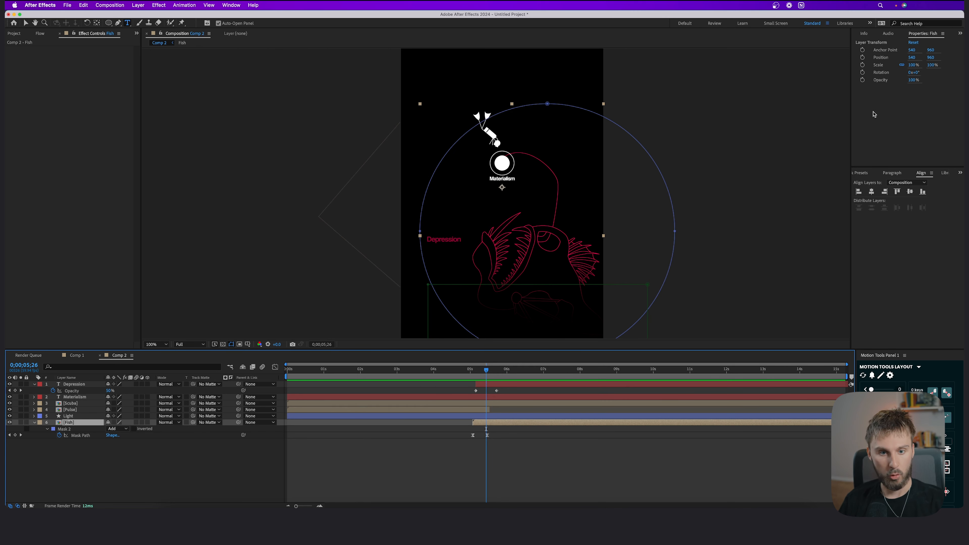
Step: Search the effects for "turb" and apply Turbulent Displace to the Fish layer
{"action": "left_click", "coordinate": [960, 173]}
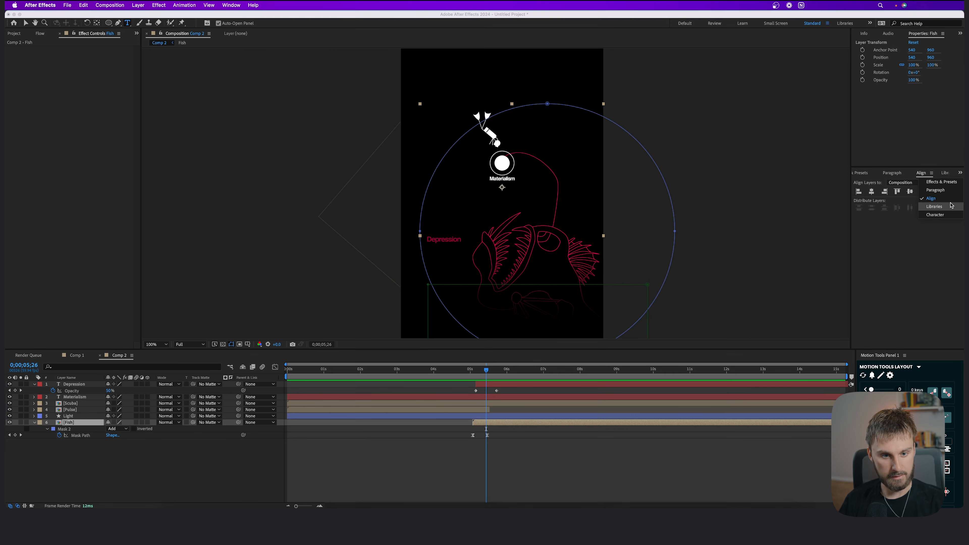
{"action": "left_click", "coordinate": [950, 186]}
{"action": "left_click", "coordinate": [881, 183]}
{"action": "type", "text": "turb"}
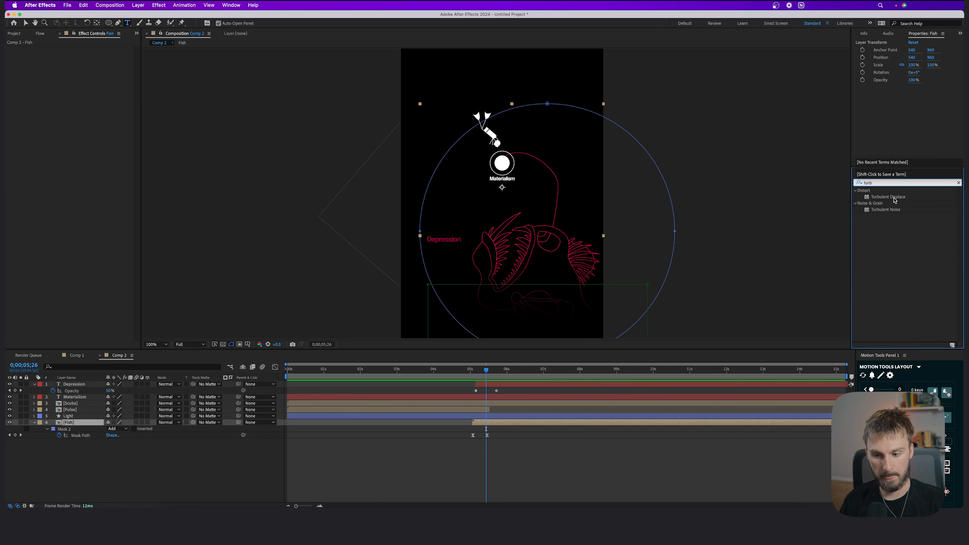
{"action": "left_click_drag", "start_coordinate": [894, 199], "coordinate": [522, 424]}
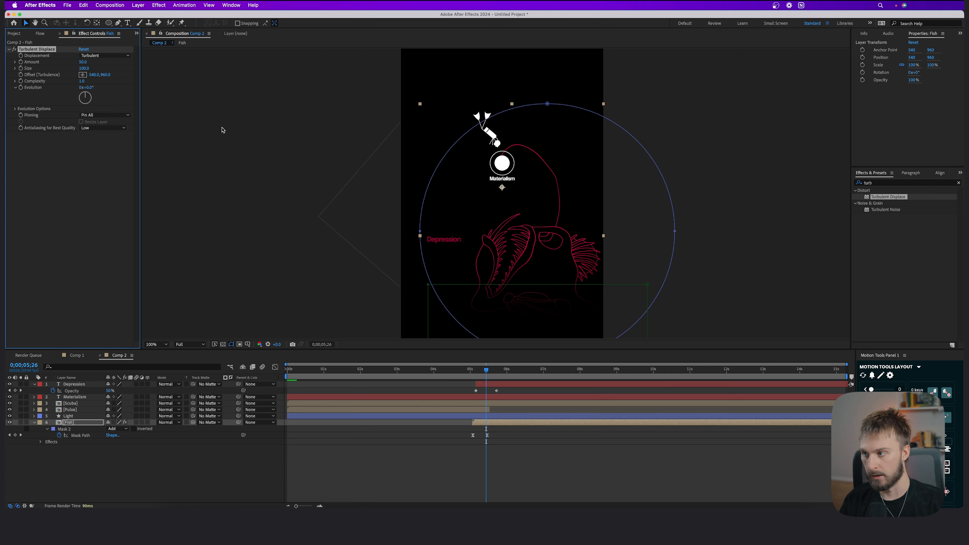
Step: Set the Fish layer's Turbulent Displace Amount and Size to 20
{"action": "left_click", "coordinate": [82, 62]}
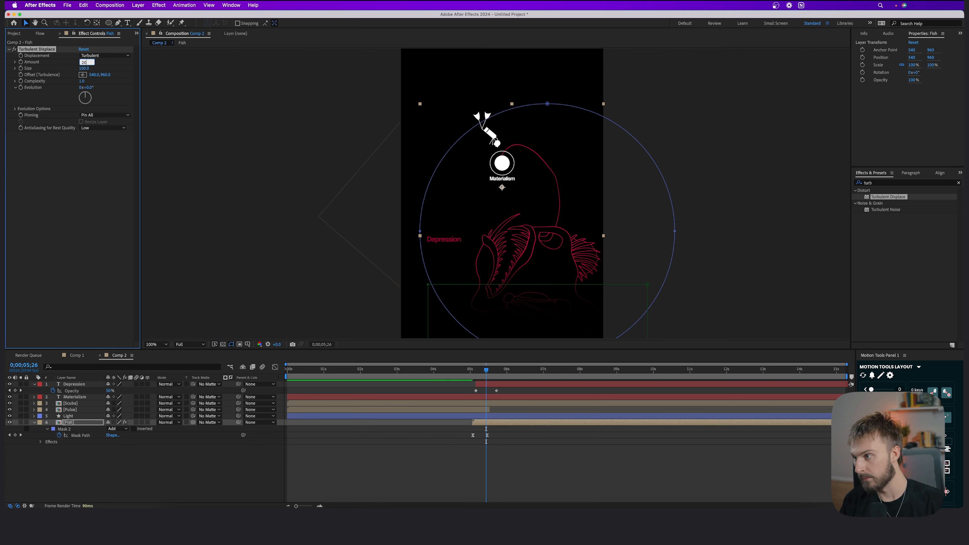
{"action": "left_click", "coordinate": [84, 69]}
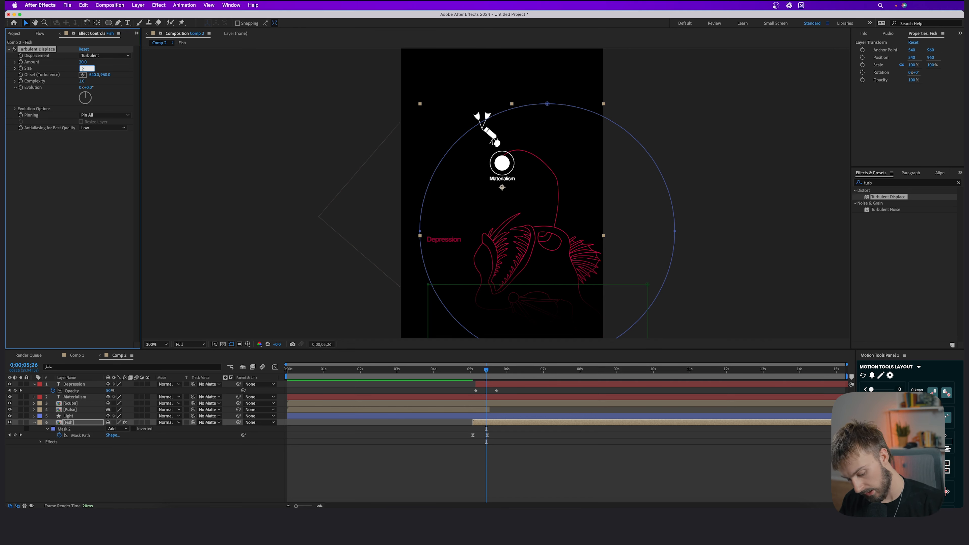
{"action": "type", "text": "20"}
{"action": "key", "text": "Return"}
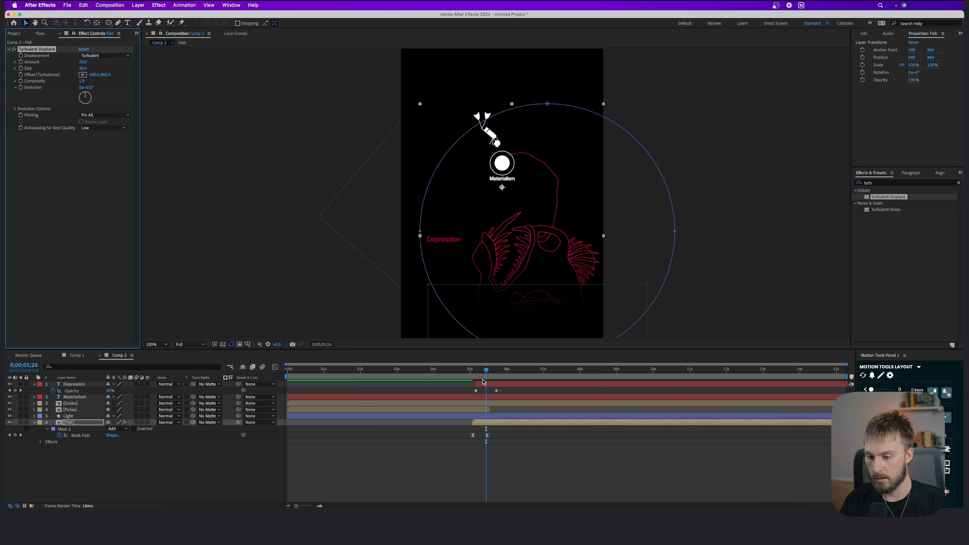
Step: Keyframe the Fish layer's Turbulent Displace Evolution from 0° at 0;00;05;04 to 17x+30° at 0;00;06;39
{"action": "left_click_drag", "start_coordinate": [484, 374], "coordinate": [474, 374]}
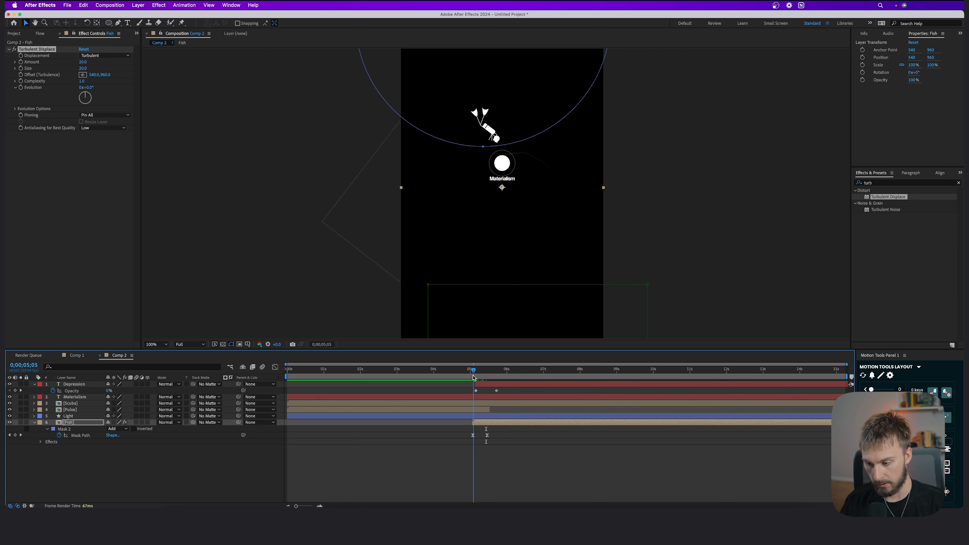
{"action": "scroll", "coordinate": [533, 388], "scroll_direction": "up", "scroll_amount": 5}
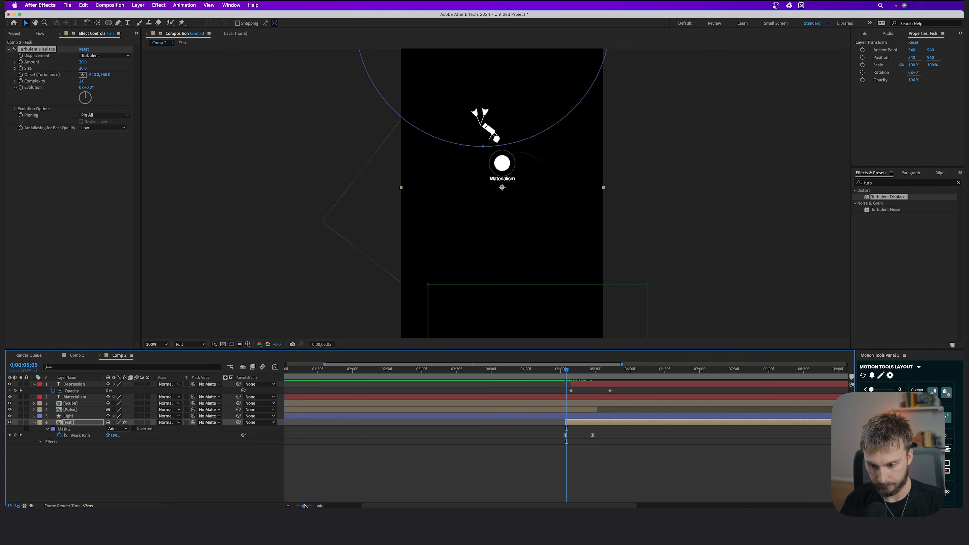
{"action": "left_click_drag", "start_coordinate": [563, 373], "coordinate": [566, 372]}
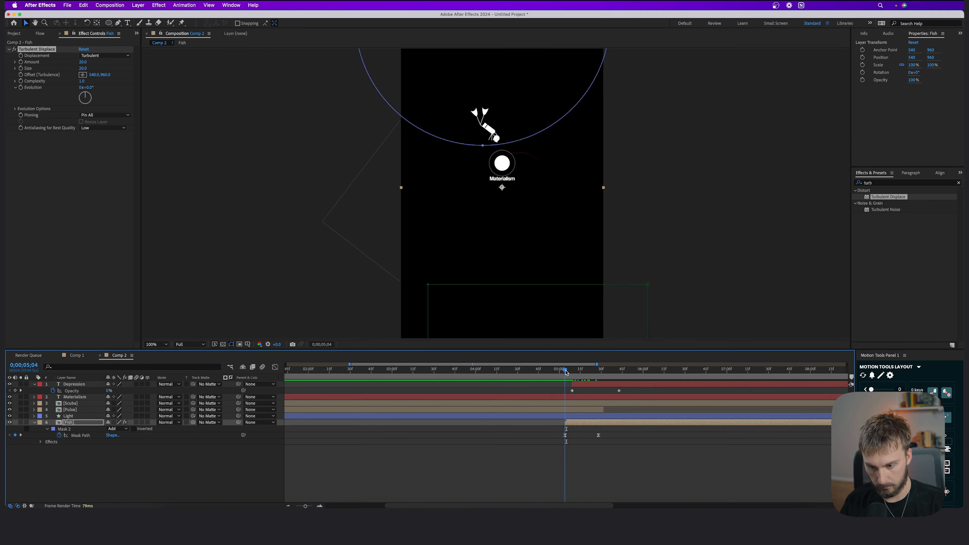
{"action": "left_click", "coordinate": [21, 87]}
{"action": "left_click_drag", "start_coordinate": [608, 374], "coordinate": [698, 373]}
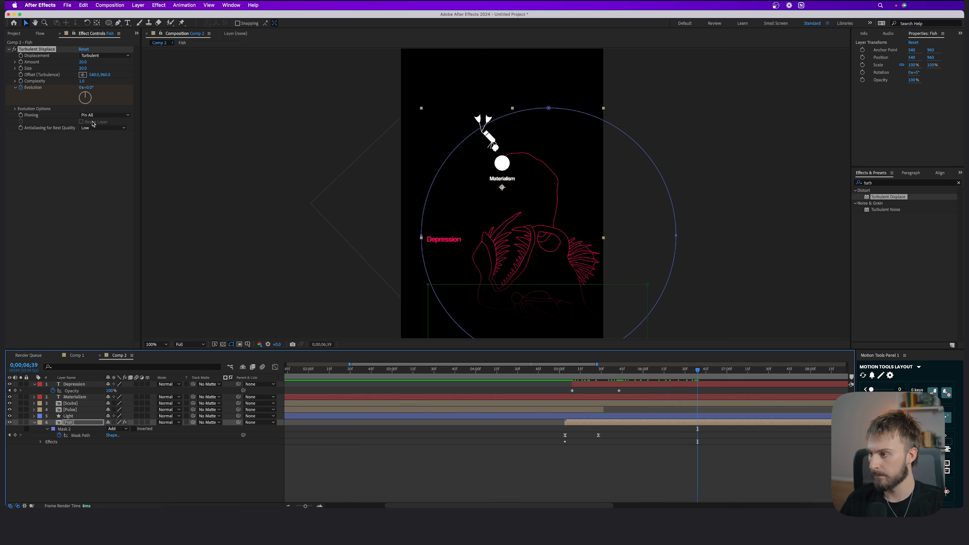
{"action": "left_click", "coordinate": [88, 87]}
{"action": "left_click_drag", "start_coordinate": [91, 87], "coordinate": [330, 107]}
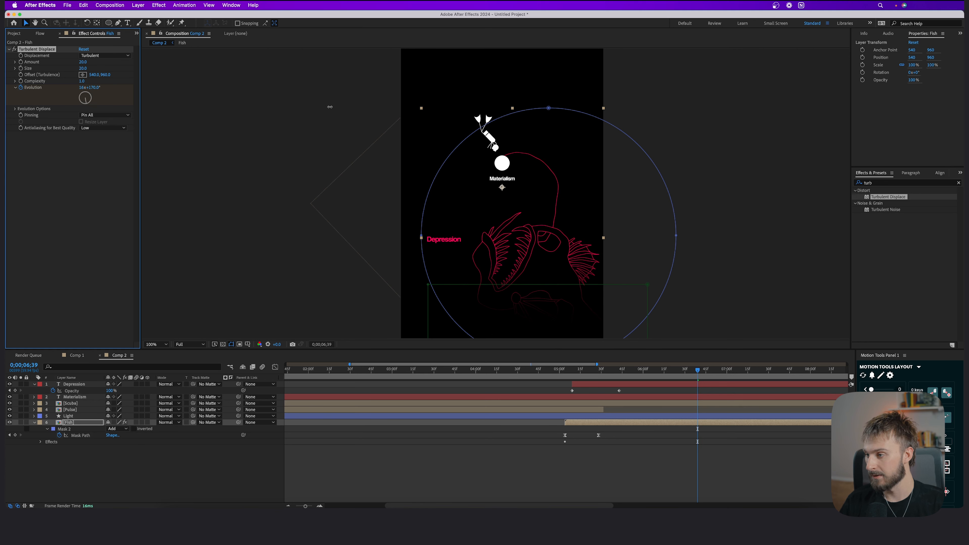
{"action": "left_click_drag", "start_coordinate": [330, 107], "coordinate": [335, 103]}
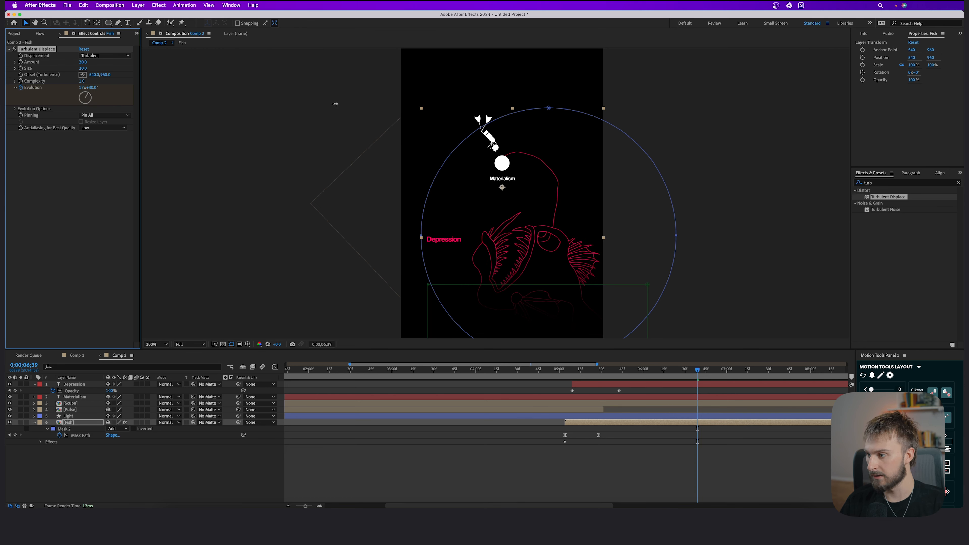
Step: Reveal the Fish layer's keyframes and move the second Evolution keyframe to the end of the composition
{"action": "left_click", "coordinate": [288, 506]}
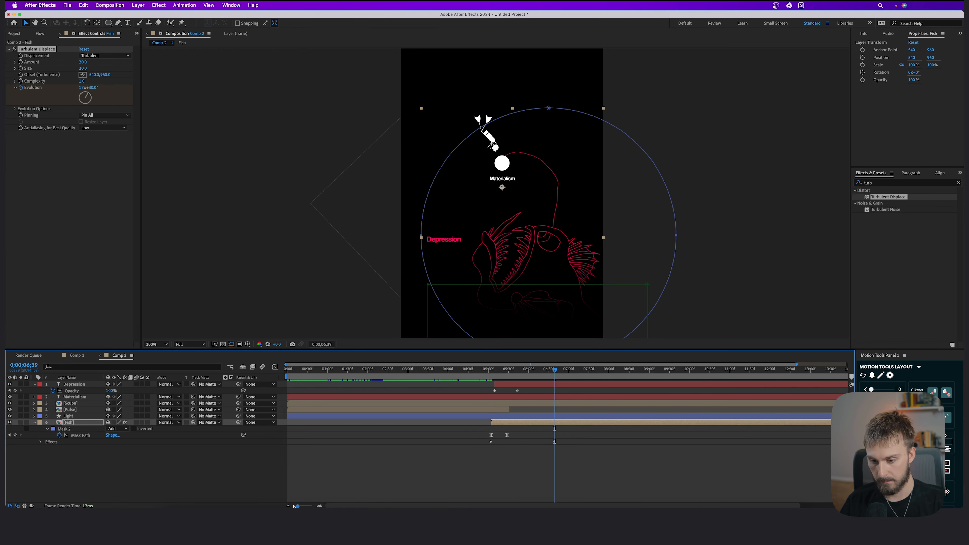
{"action": "key", "text": "u"}
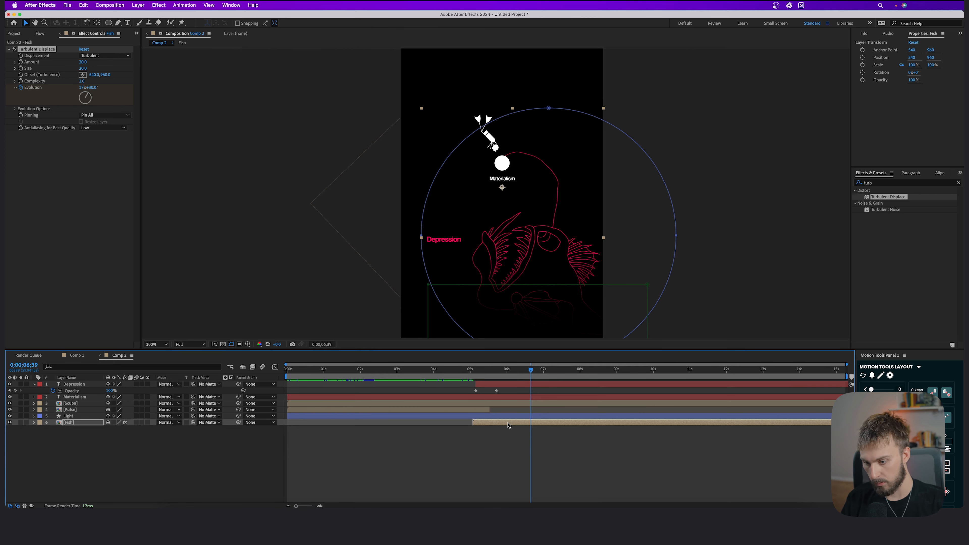
{"action": "key", "text": "u"}
{"action": "left_click", "coordinate": [536, 456]}
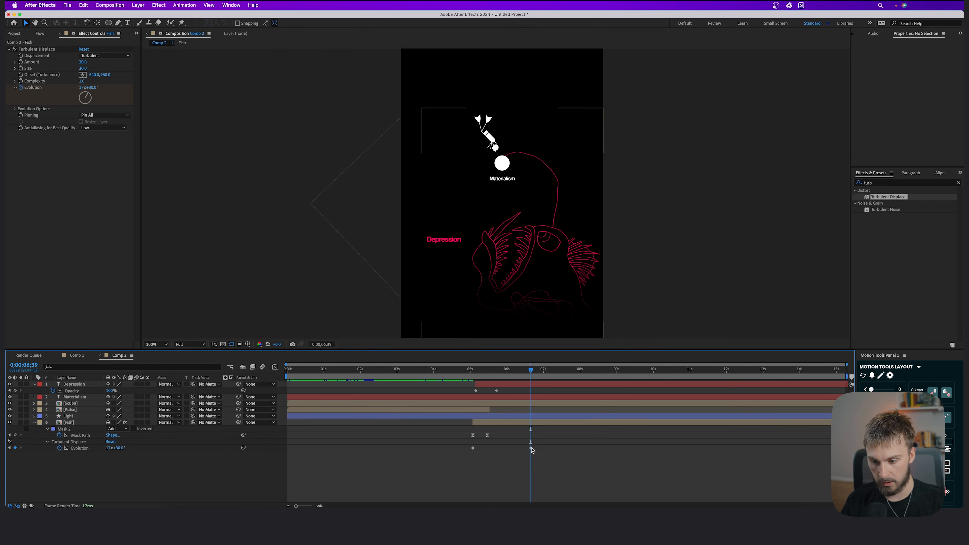
{"action": "left_click", "coordinate": [530, 448]}
{"action": "key", "text": "Delete"}
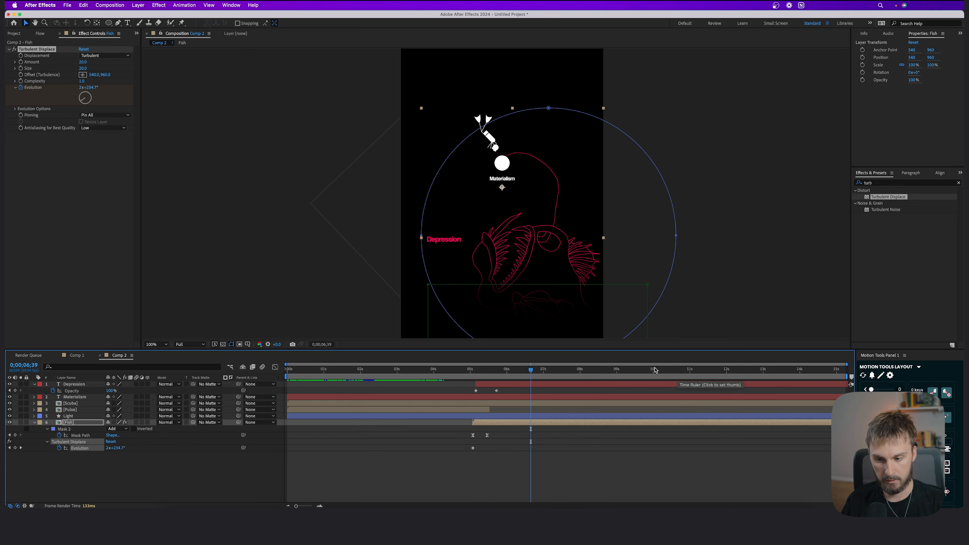
Step: Preview the fish's distortion and slow it by lowering the end Evolution keyframe to 13x+170°, kept at the composition's end
{"action": "left_click_drag", "start_coordinate": [531, 370], "coordinate": [467, 370]}
{"action": "left_click", "coordinate": [539, 469]}
{"action": "key", "text": "space"}
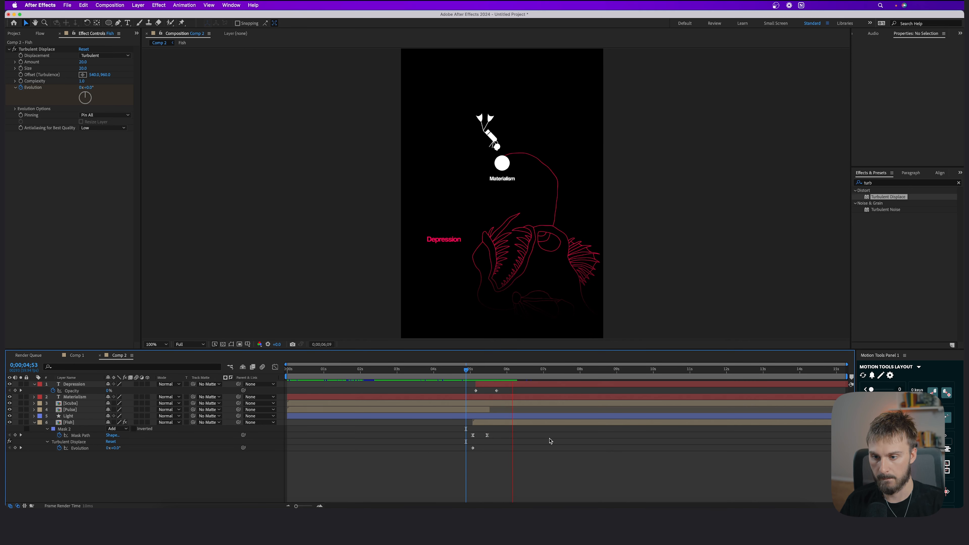
{"action": "key", "text": "space"}
{"action": "left_click_drag", "start_coordinate": [517, 371], "coordinate": [478, 370]}
{"action": "key", "text": "space"}
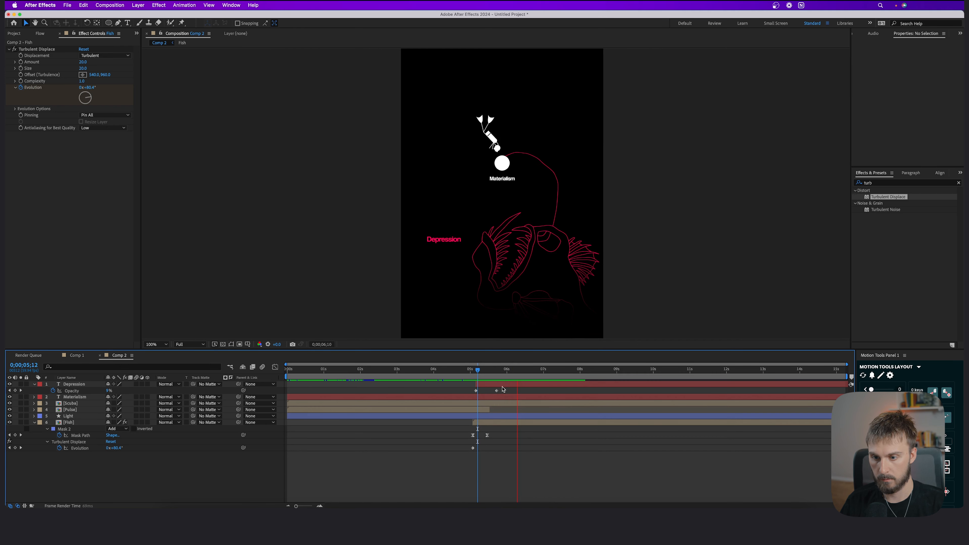
{"action": "key", "text": "space"}
{"action": "left_click_drag", "start_coordinate": [846, 448], "coordinate": [565, 448]}
{"action": "left_click", "coordinate": [21, 448]}
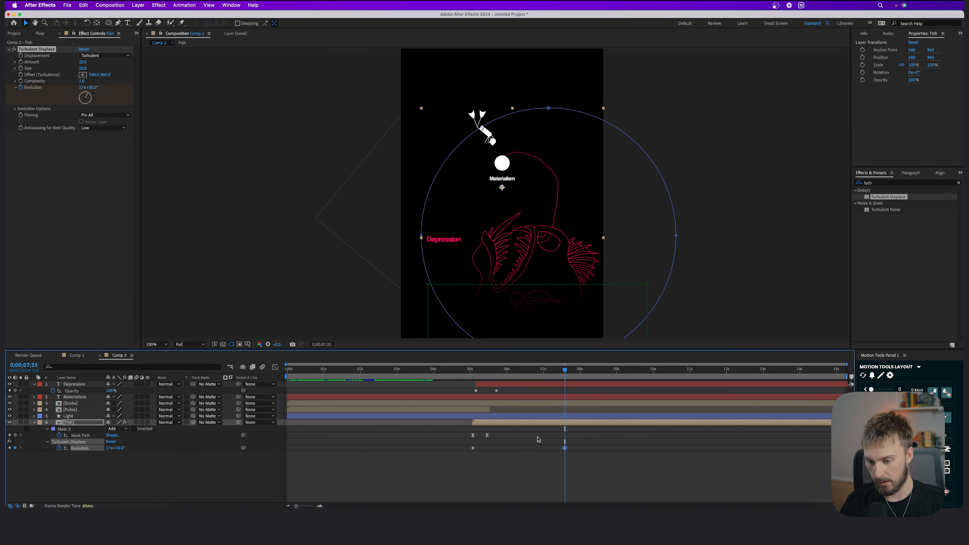
{"action": "left_click_drag", "start_coordinate": [91, 87], "coordinate": [60, 103]}
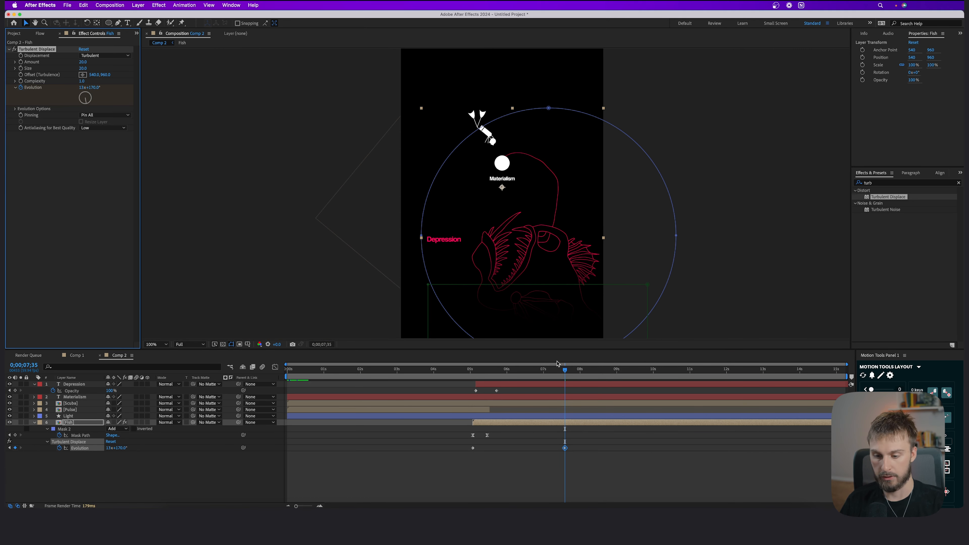
{"action": "left_click_drag", "start_coordinate": [565, 448], "coordinate": [844, 449]}
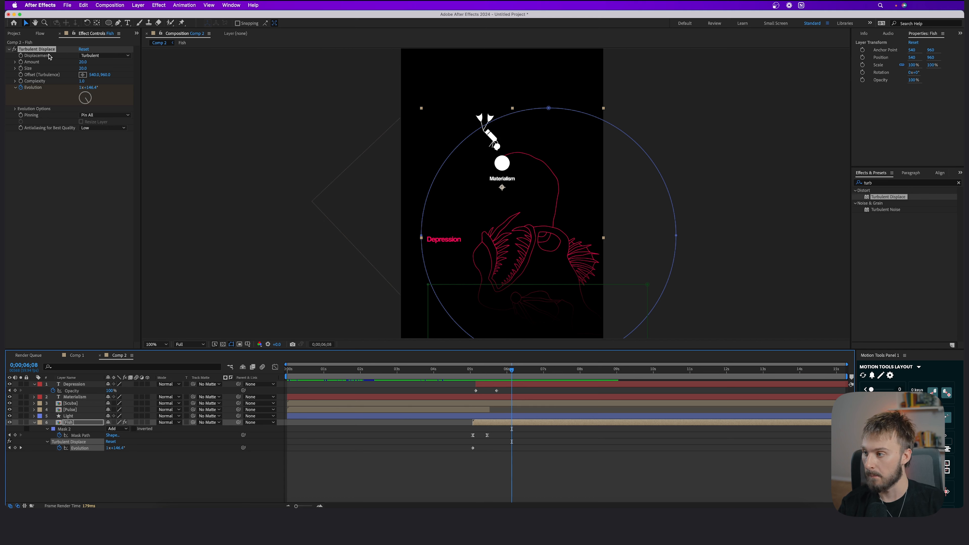
Step: Copy Turbulent Displace from the Fish layer and paste it onto the Depression layer at 0;00;05;09
{"action": "left_click", "coordinate": [48, 159]}
{"action": "left_click", "coordinate": [43, 50]}
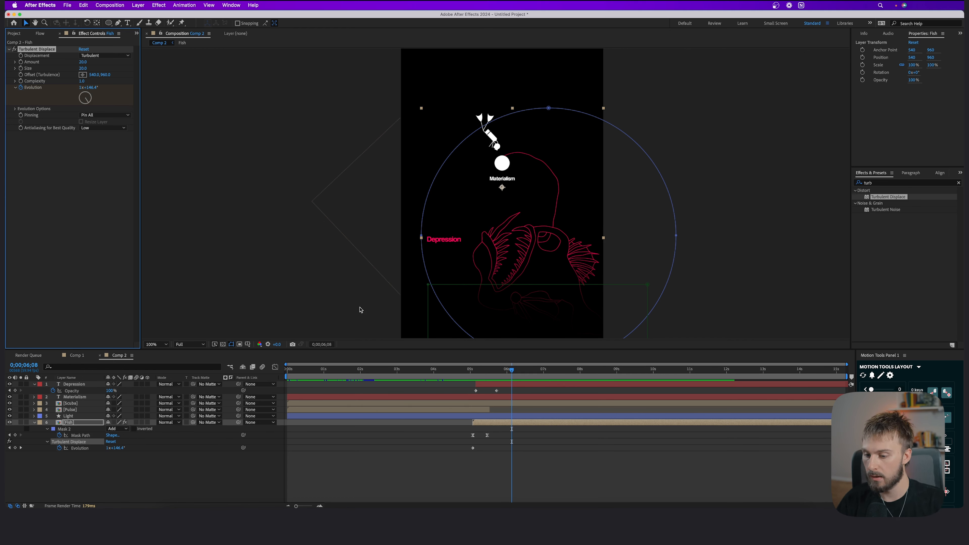
{"action": "left_click_drag", "start_coordinate": [484, 372], "coordinate": [481, 373]}
{"action": "left_click", "coordinate": [494, 386]}
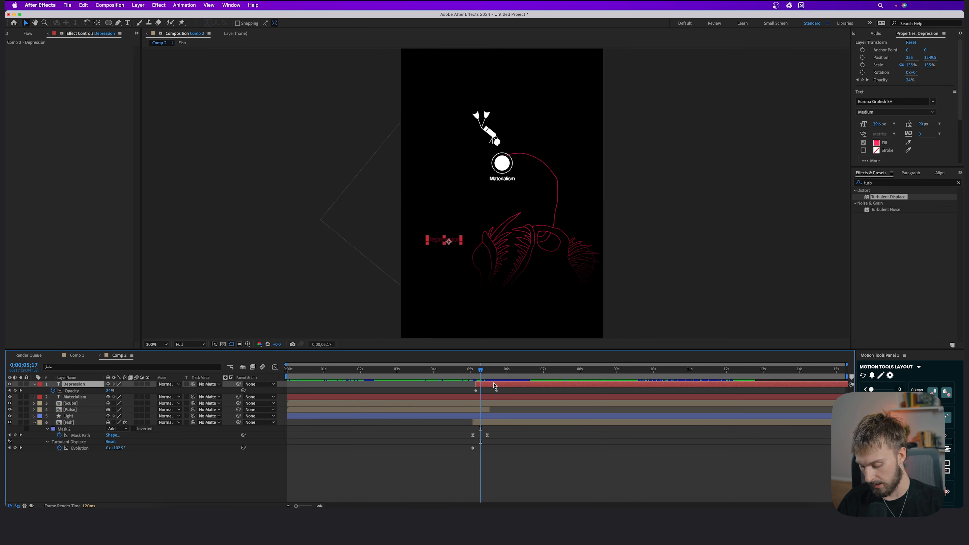
{"action": "left_click_drag", "start_coordinate": [481, 376], "coordinate": [476, 376]}
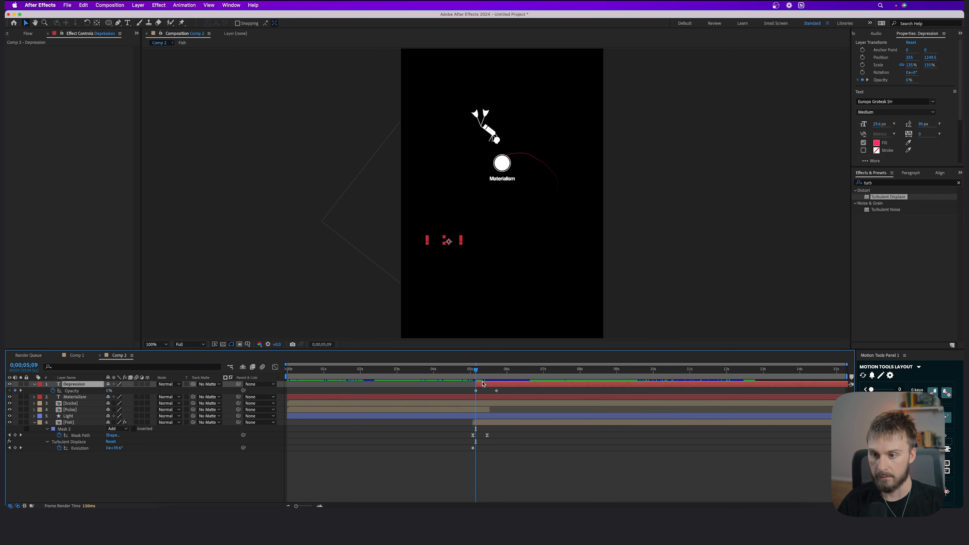
{"action": "key", "text": "super+v"}
Step: Preview the distorted Depression text, set its Turbulent Displace Amount and Size to 15, and replay the reveal
{"action": "key", "text": "space"}
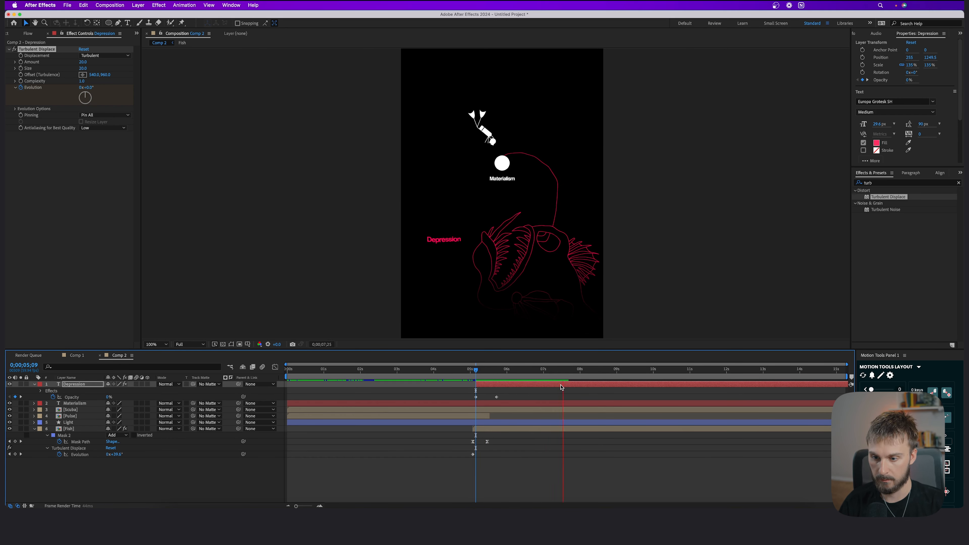
{"action": "key", "text": "space"}
{"action": "left_click", "coordinate": [498, 371]}
{"action": "key", "text": "space"}
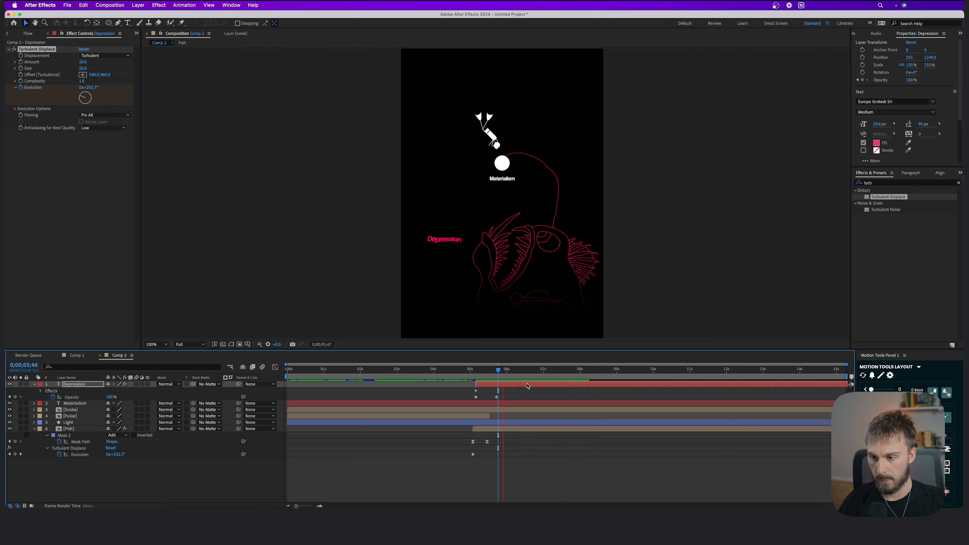
{"action": "left_click", "coordinate": [539, 388]}
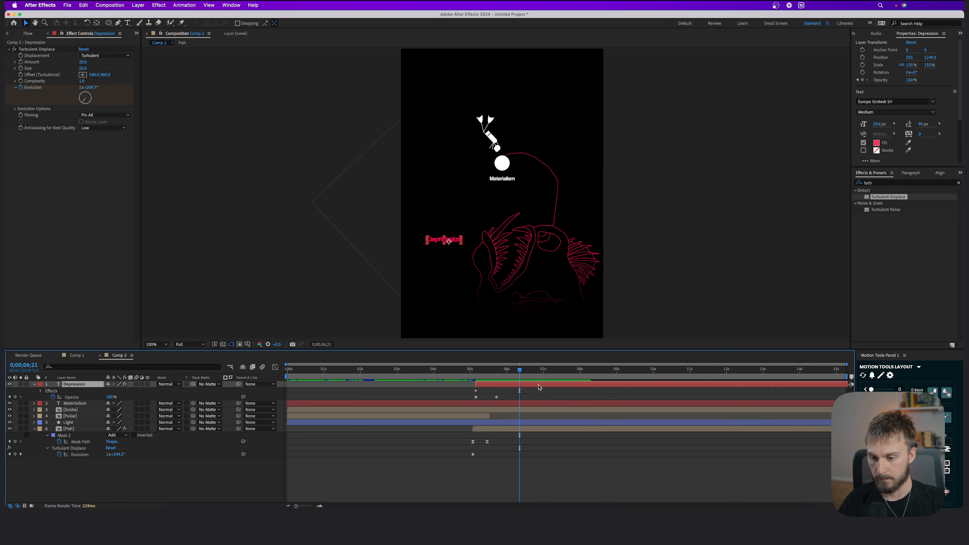
{"action": "left_click", "coordinate": [82, 62]}
{"action": "type", "text": "15"}
{"action": "key", "text": "Return"}
{"action": "left_click", "coordinate": [86, 68]}
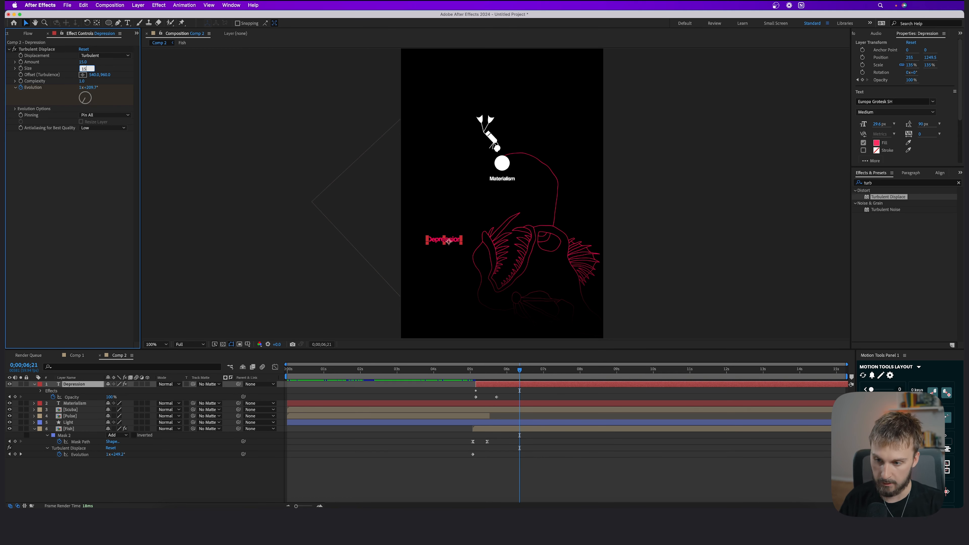
{"action": "key", "text": "Return"}
{"action": "left_click_drag", "start_coordinate": [496, 372], "coordinate": [469, 371]}
{"action": "key", "text": "space"}
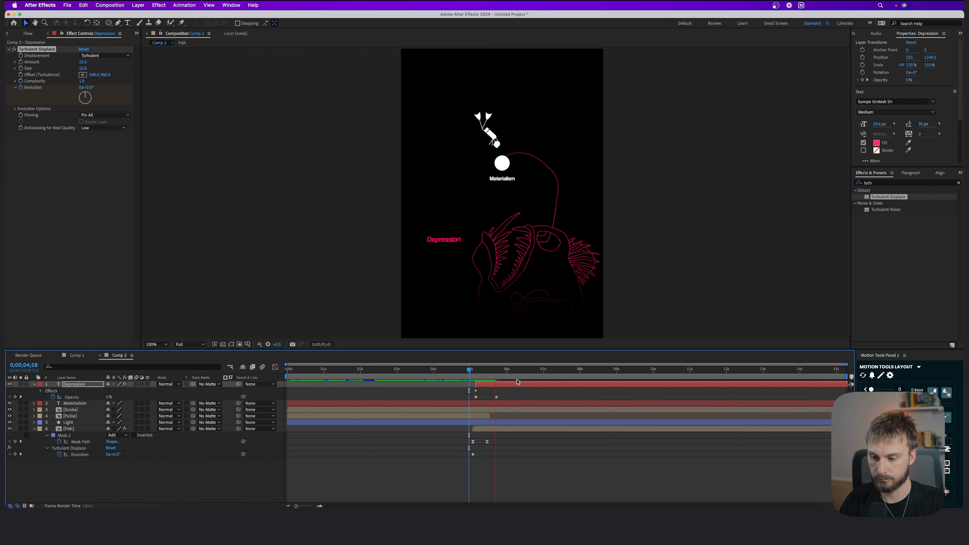
Step: Split the Materialism text layer at 0;00;05;09, where the Depression text starts to appear
{"action": "left_click", "coordinate": [473, 371]}
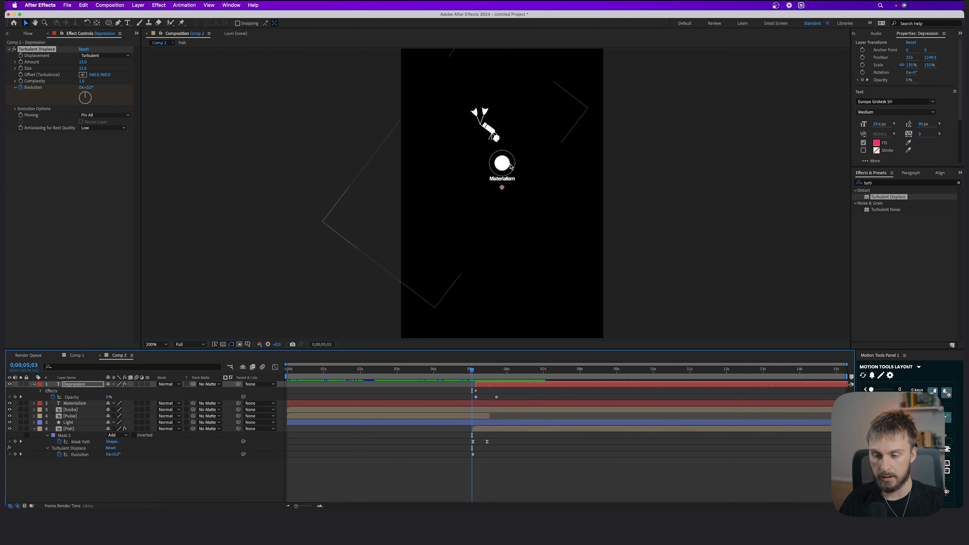
{"action": "scroll", "coordinate": [493, 196], "scroll_direction": "up", "scroll_amount": 2}
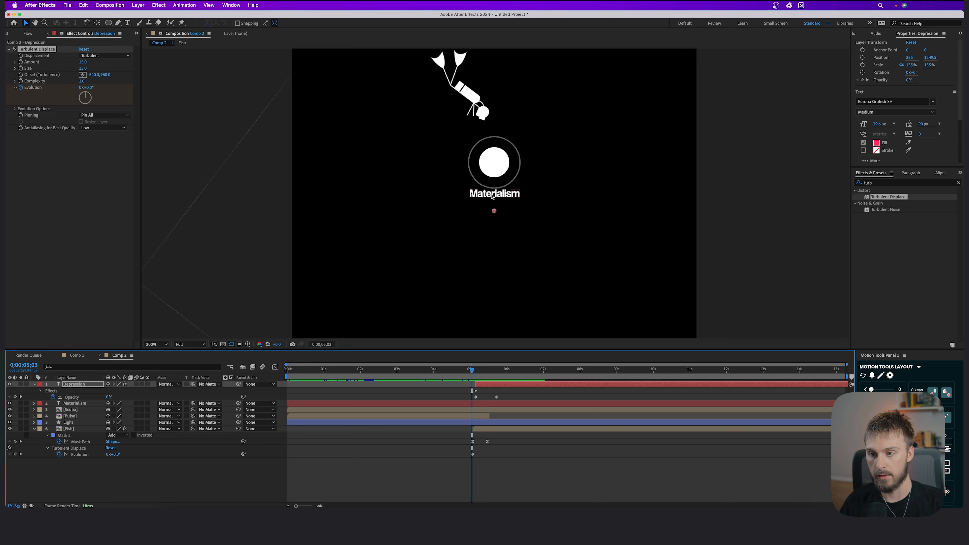
{"action": "left_click", "coordinate": [473, 372]}
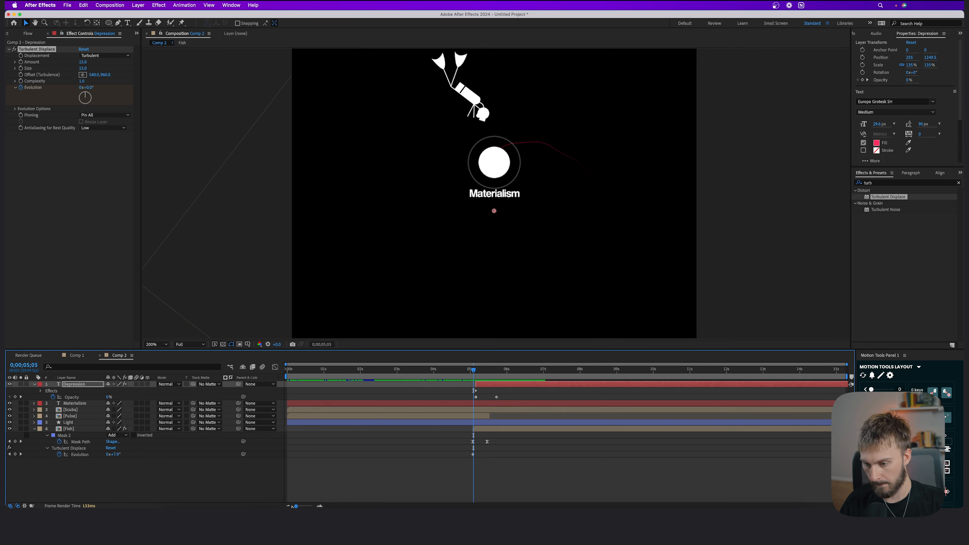
{"action": "left_click_drag", "start_coordinate": [295, 506], "coordinate": [307, 501]}
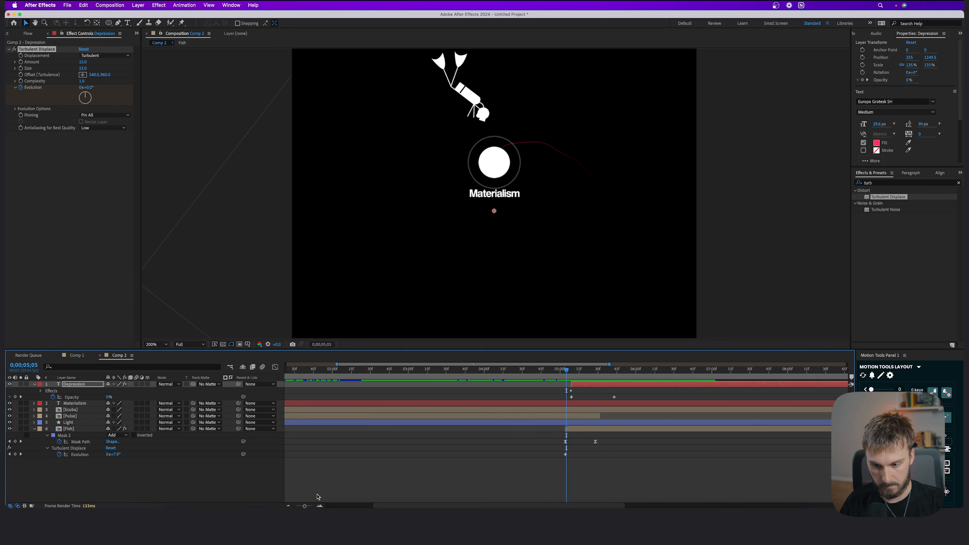
{"action": "left_click", "coordinate": [571, 370]}
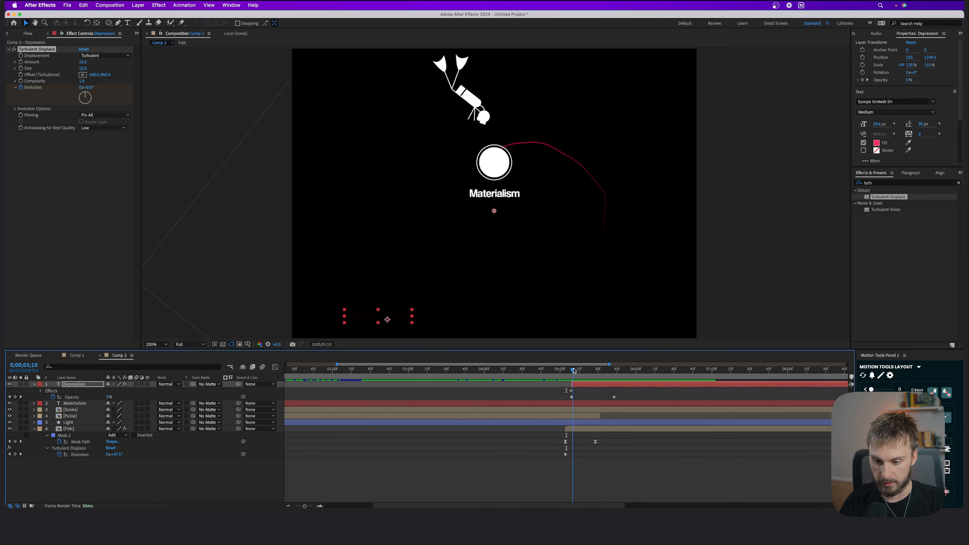
{"action": "left_click", "coordinate": [572, 369]}
{"action": "left_click", "coordinate": [576, 404]}
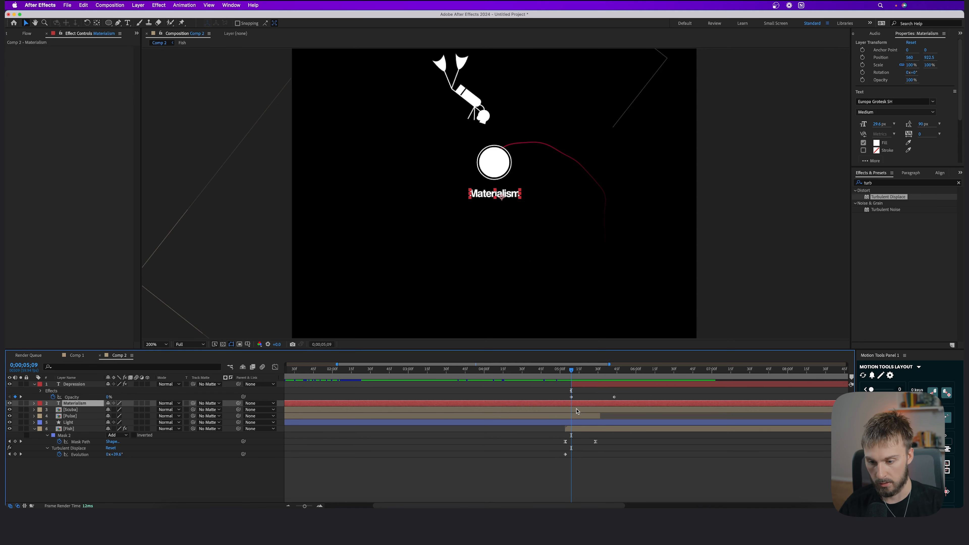
{"action": "left_click", "coordinate": [575, 410]}
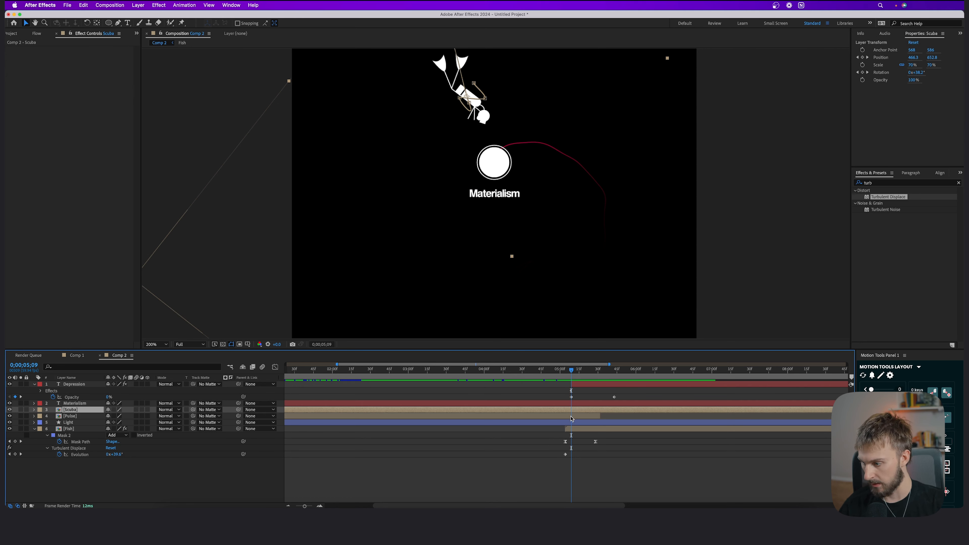
{"action": "left_click", "coordinate": [573, 403]}
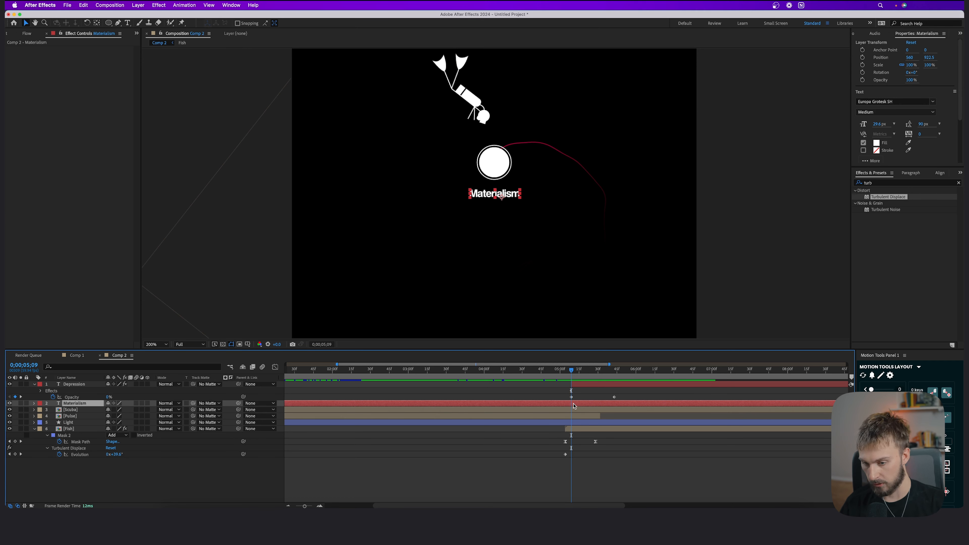
{"action": "key", "text": "super+shift+d"}
{"action": "left_click", "coordinate": [558, 410]}
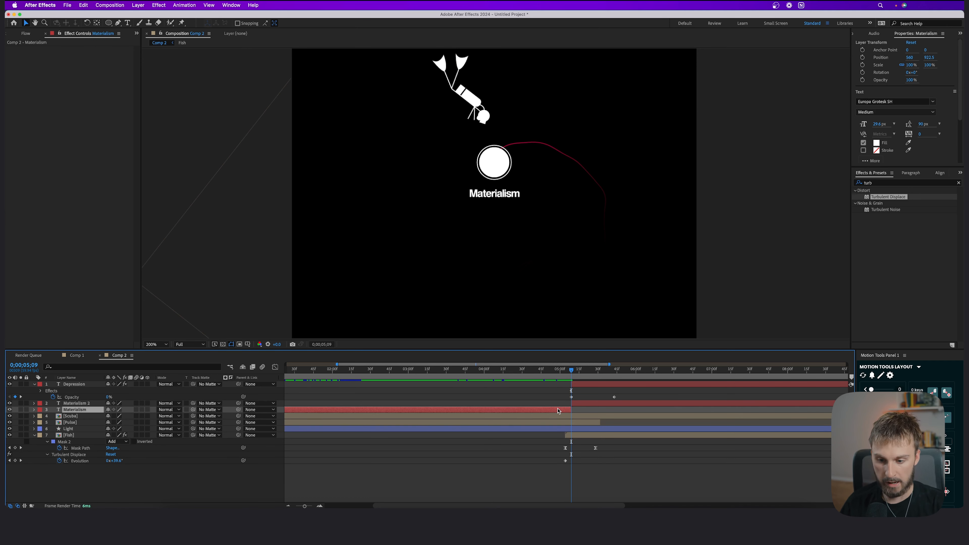
Step: Paste the copied Turbulent Displace effect onto the second part of the Materialism text at 0;00;05;09 and preview it
{"action": "left_click", "coordinate": [579, 404]}
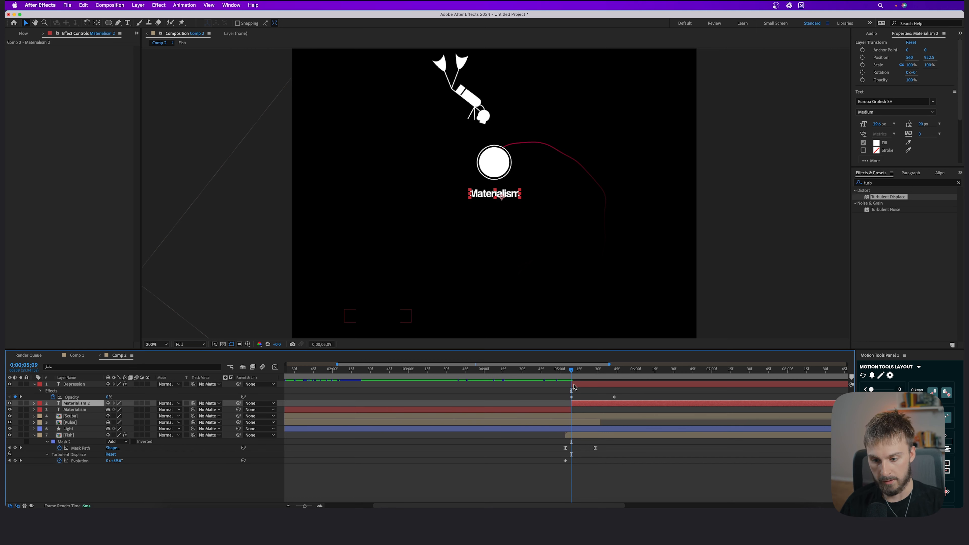
{"action": "left_click_drag", "start_coordinate": [573, 376], "coordinate": [575, 374]}
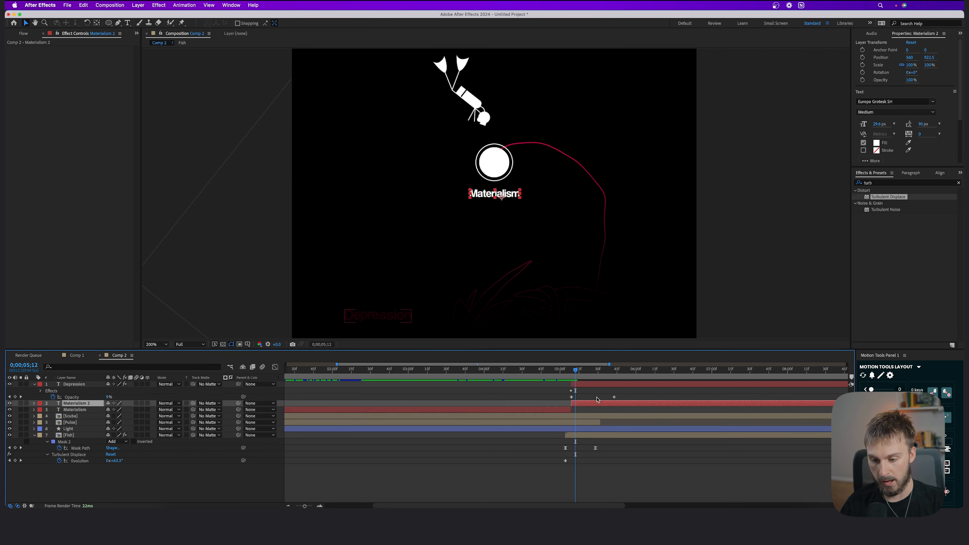
{"action": "left_click_drag", "start_coordinate": [575, 372], "coordinate": [571, 372]}
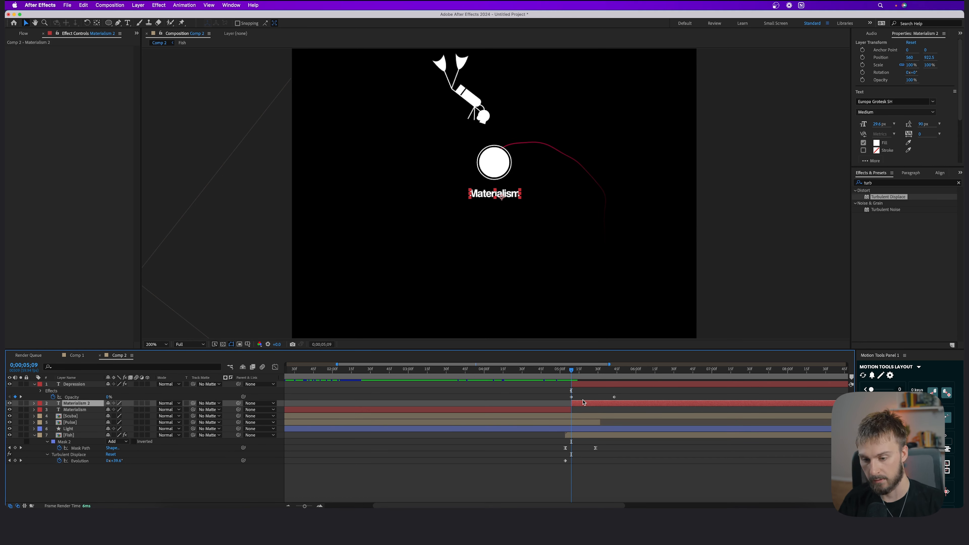
{"action": "key", "text": "super+v"}
{"action": "key", "text": "space"}
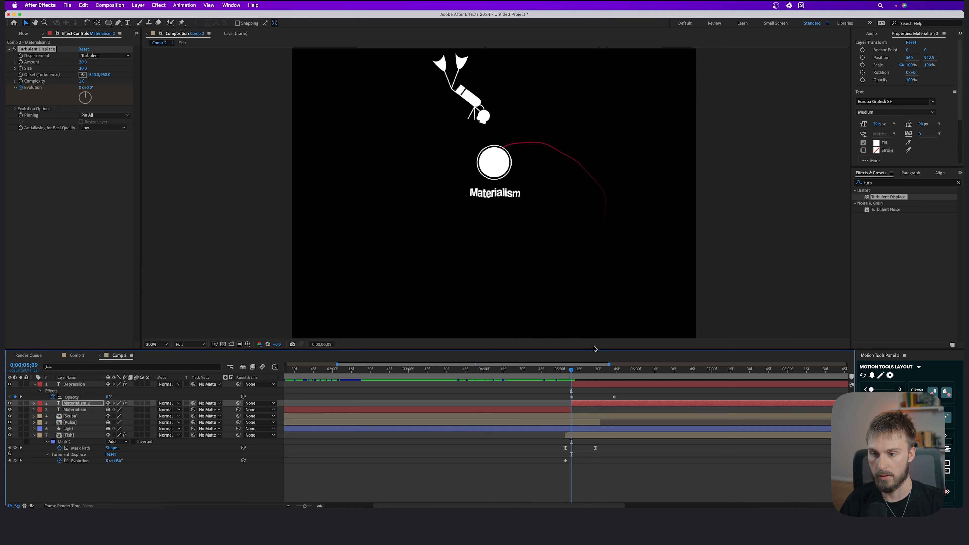
{"action": "key", "text": "space"}
Step: Set Turbulent Displace Amount and Size to 10 on the second Materialism layer, then replay the fish reveal
{"action": "left_click", "coordinate": [84, 63]}
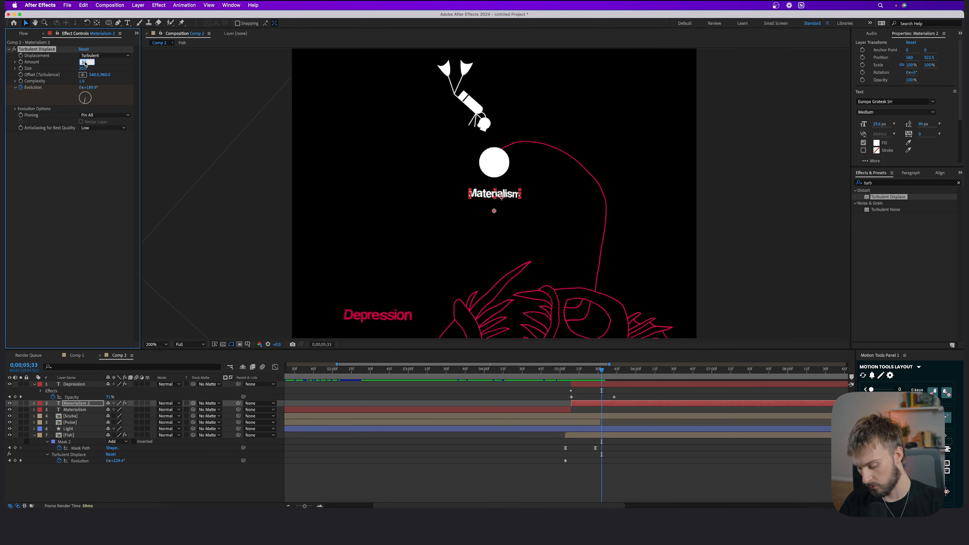
{"action": "type", "text": "10"}
{"action": "key", "text": "Return"}
{"action": "left_click", "coordinate": [86, 68]}
{"action": "type", "text": "1"}
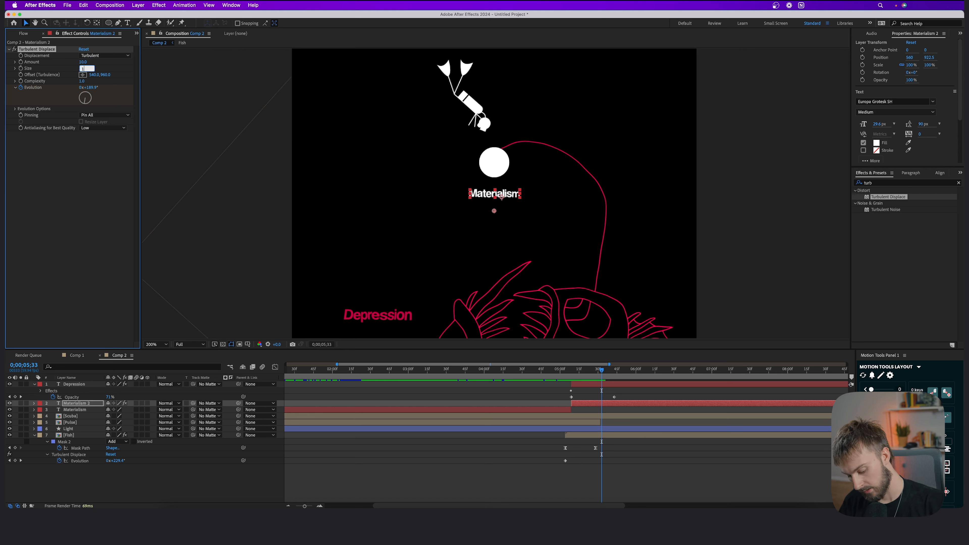
{"action": "type", "text": "0"}
{"action": "key", "text": "Return"}
{"action": "left_click_drag", "start_coordinate": [602, 370], "coordinate": [581, 373]}
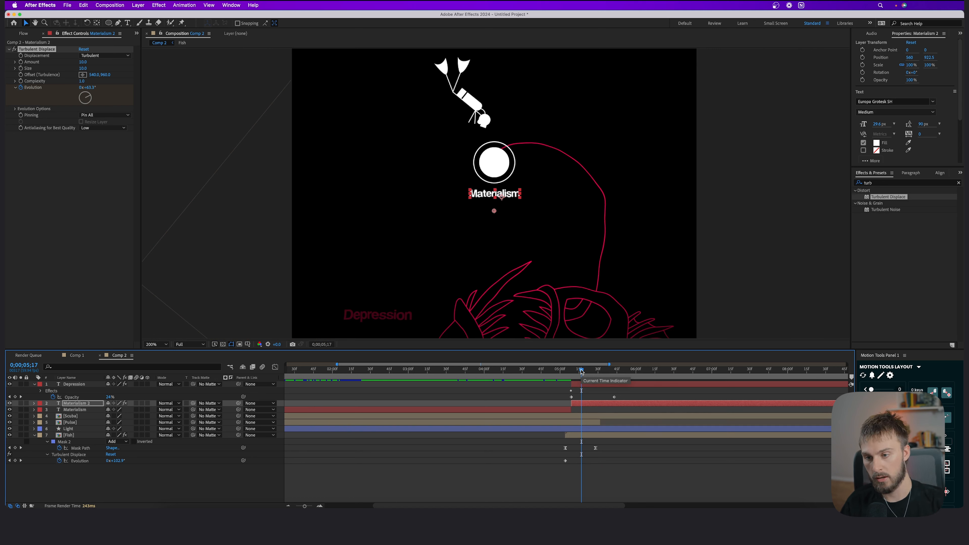
{"action": "left_click", "coordinate": [567, 370]}
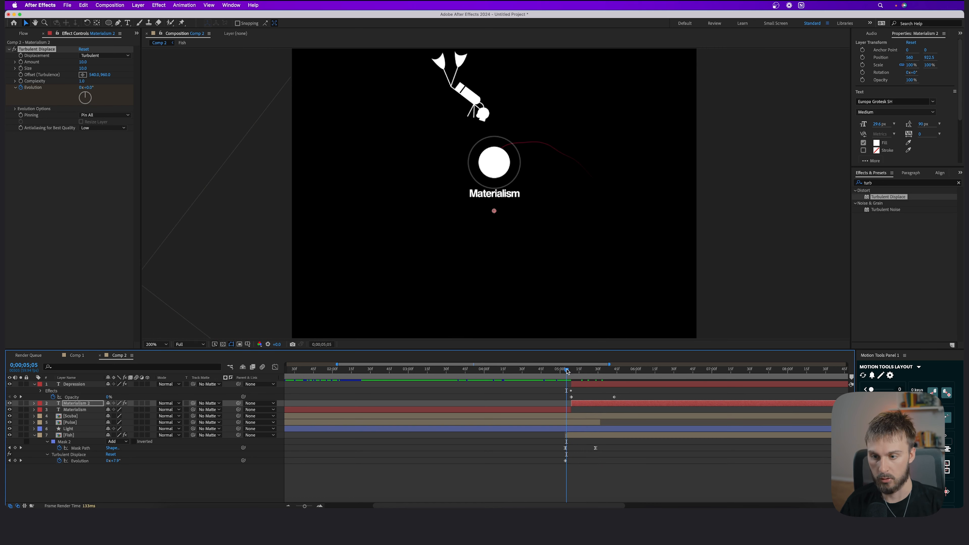
{"action": "key", "text": "space"}
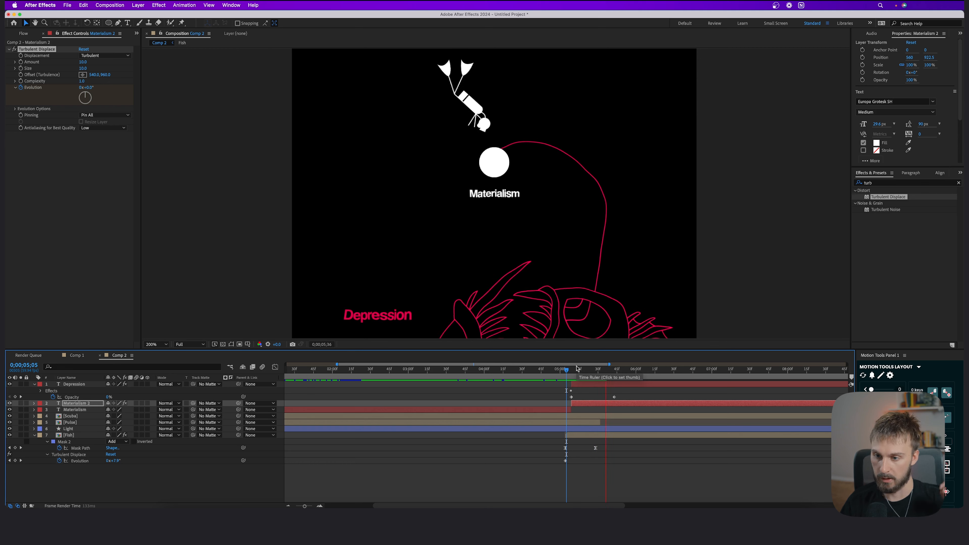
{"action": "left_click", "coordinate": [544, 369]}
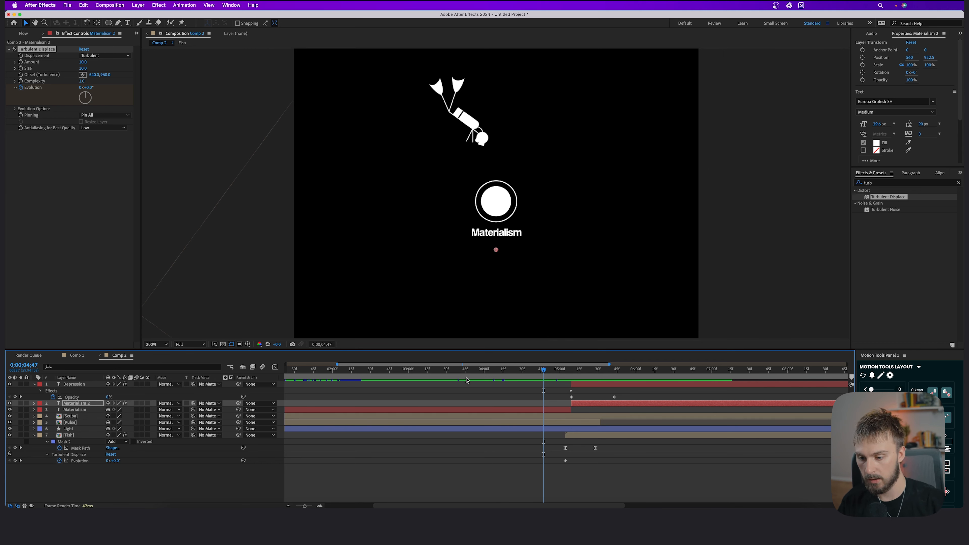
Step: Apply Turbulent Displace to the Scuba layer with Amount 4 and Size 20
{"action": "left_click", "coordinate": [492, 415]}
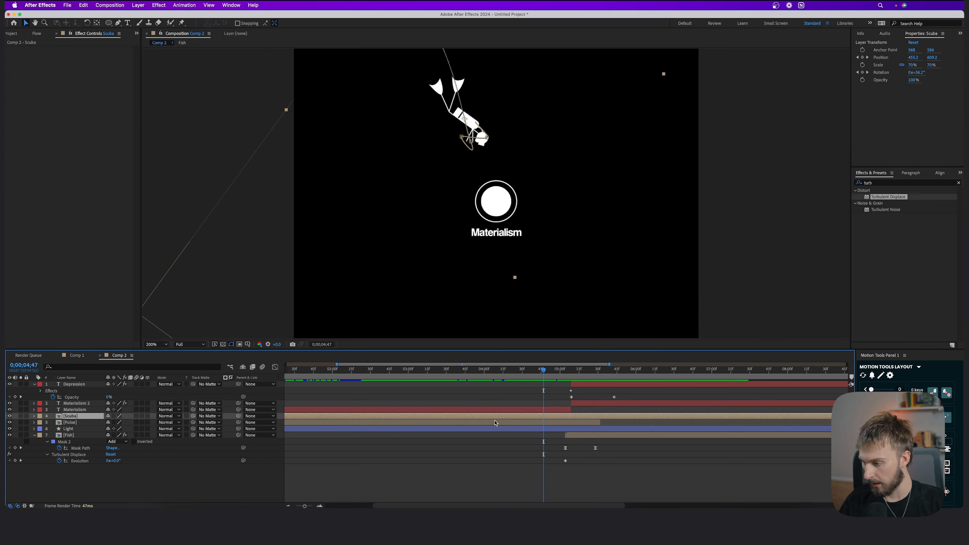
{"action": "left_click_drag", "start_coordinate": [890, 197], "coordinate": [498, 416]}
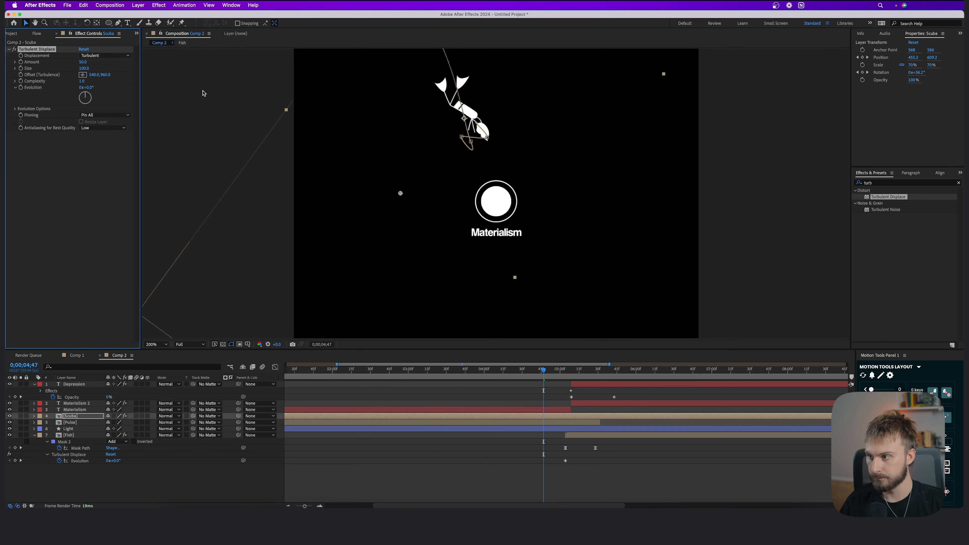
{"action": "left_click", "coordinate": [84, 63]}
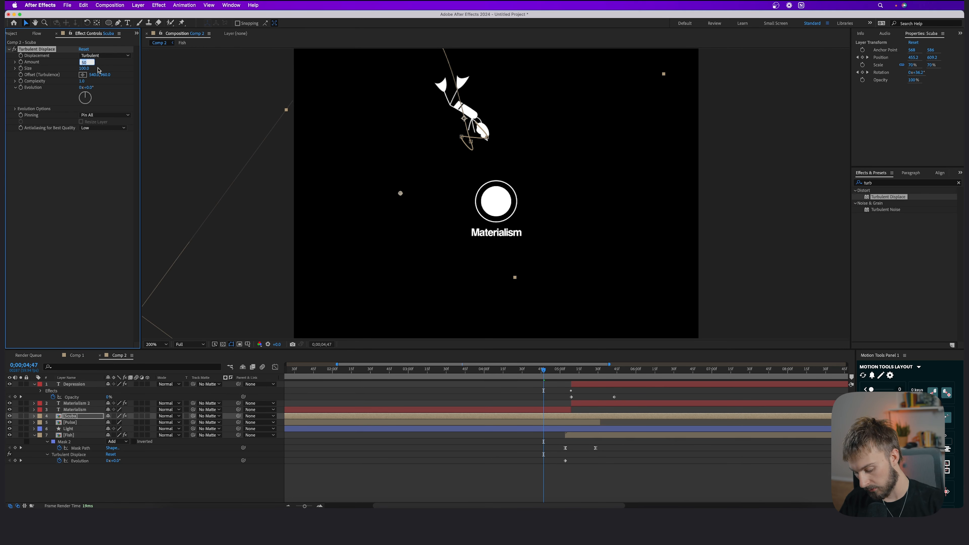
{"action": "type", "text": "4"}
{"action": "key", "text": "Return"}
{"action": "left_click", "coordinate": [86, 69]}
{"action": "type", "text": "20"}
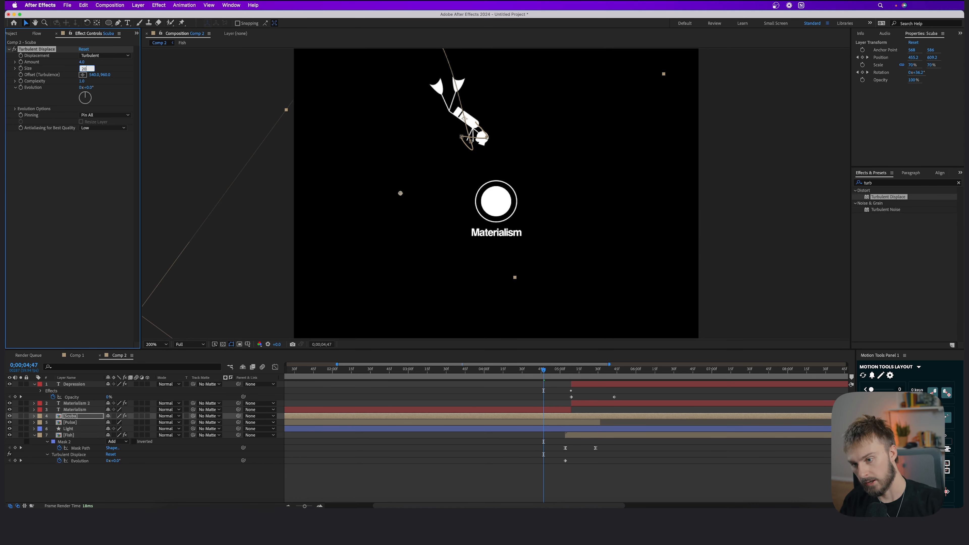
{"action": "key", "text": "Return"}
Step: Keyframe the Scuba layer's Evolution from 0° at the composition's start to 18x+100° at 0;00;08;27
{"action": "key", "text": "Home"}
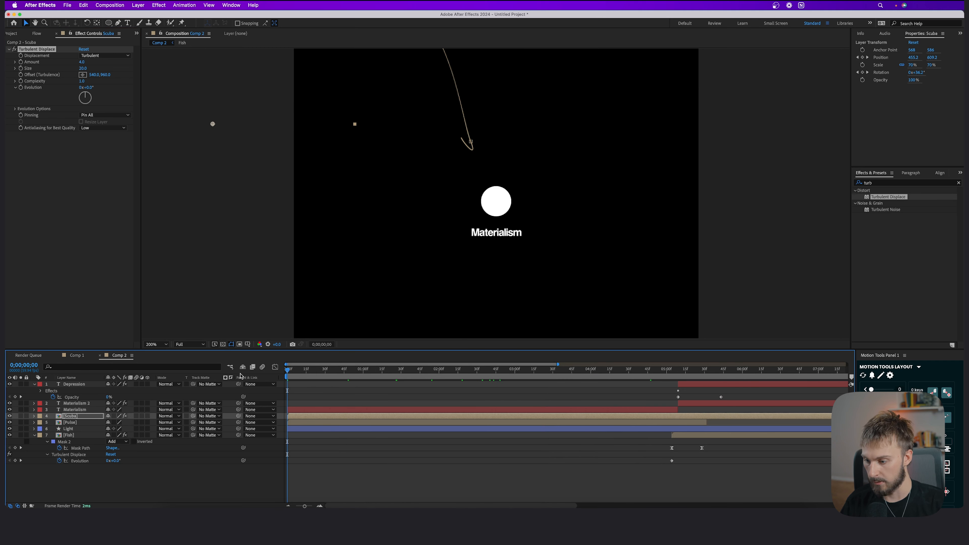
{"action": "left_click_drag", "start_coordinate": [298, 506], "coordinate": [289, 507]}
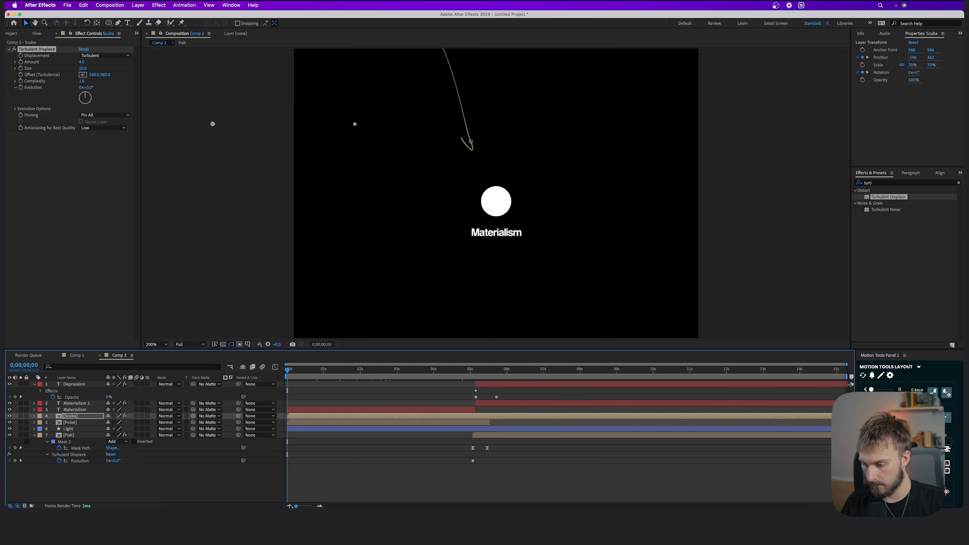
{"action": "left_click", "coordinate": [21, 87]}
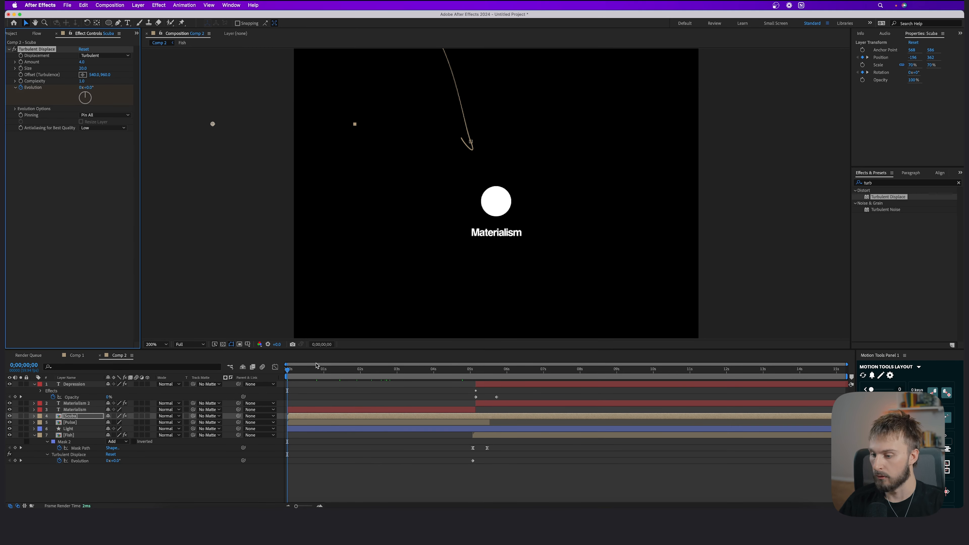
{"action": "left_click_drag", "start_coordinate": [341, 378], "coordinate": [597, 378]}
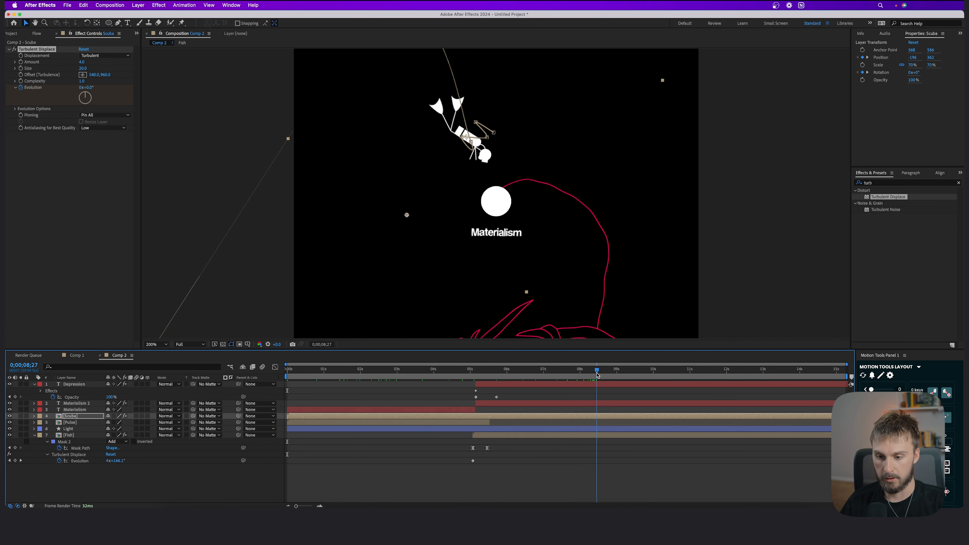
{"action": "left_click_drag", "start_coordinate": [87, 88], "coordinate": [439, 229]}
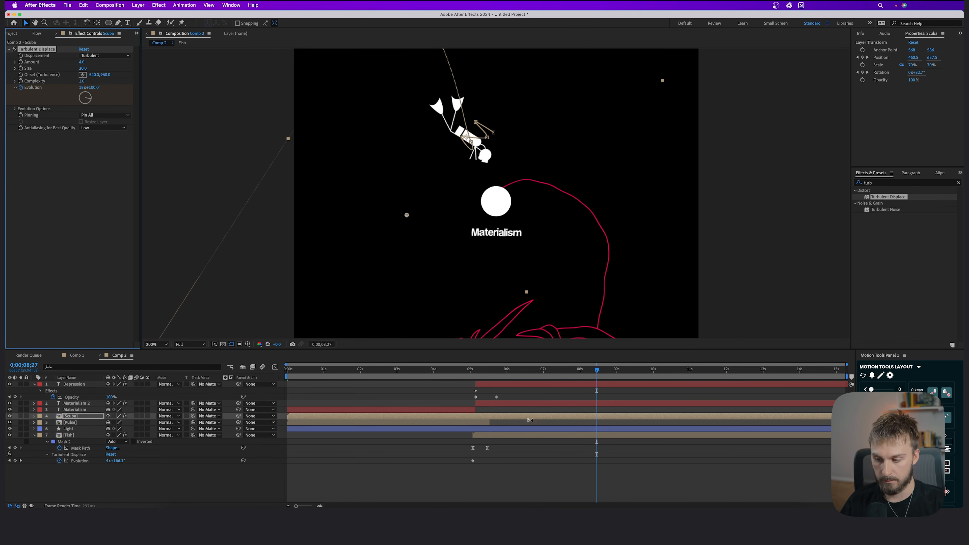
Step: Reveal the Scuba layer's keyframes and move its second Evolution keyframe to the end of the composition
{"action": "key", "text": "u"}
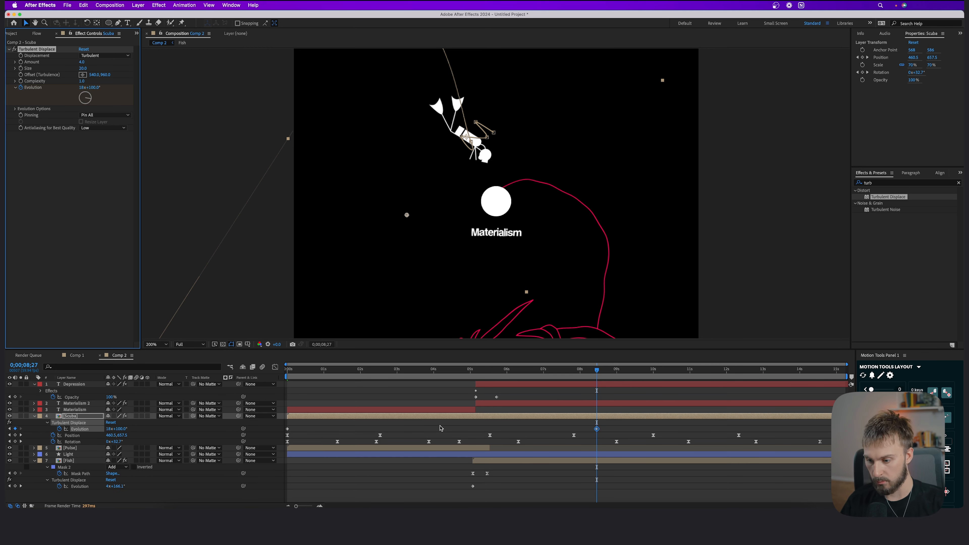
{"action": "left_click", "coordinate": [427, 432]}
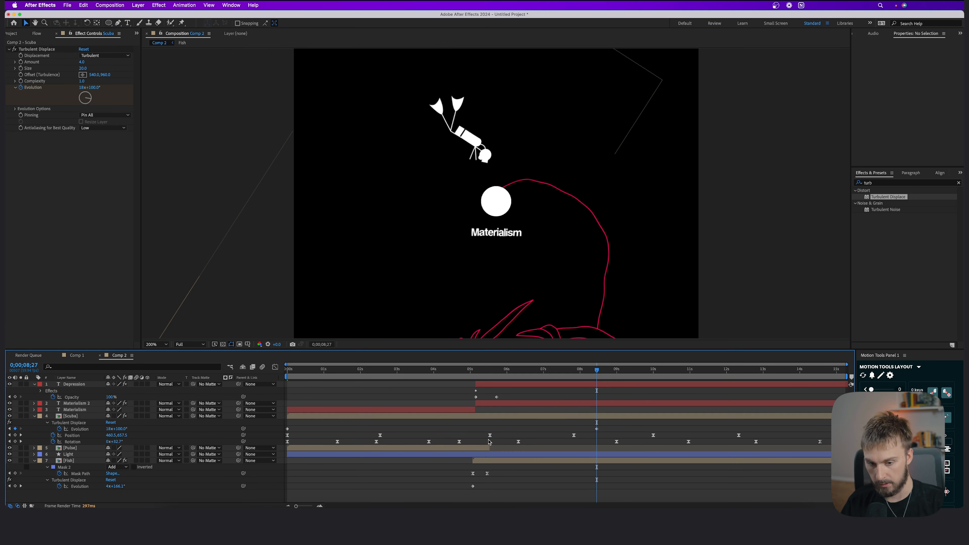
{"action": "left_click", "coordinate": [597, 429]}
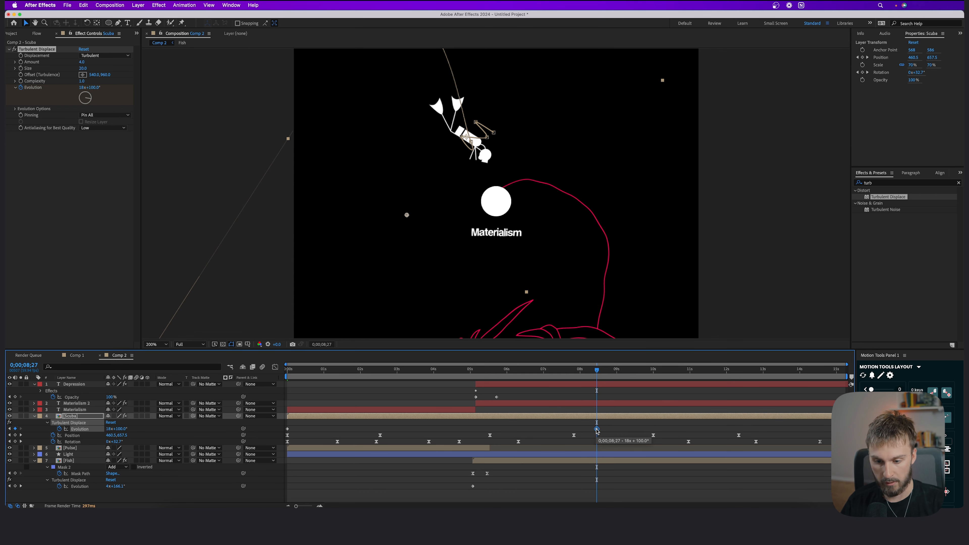
{"action": "key", "text": "Delete"}
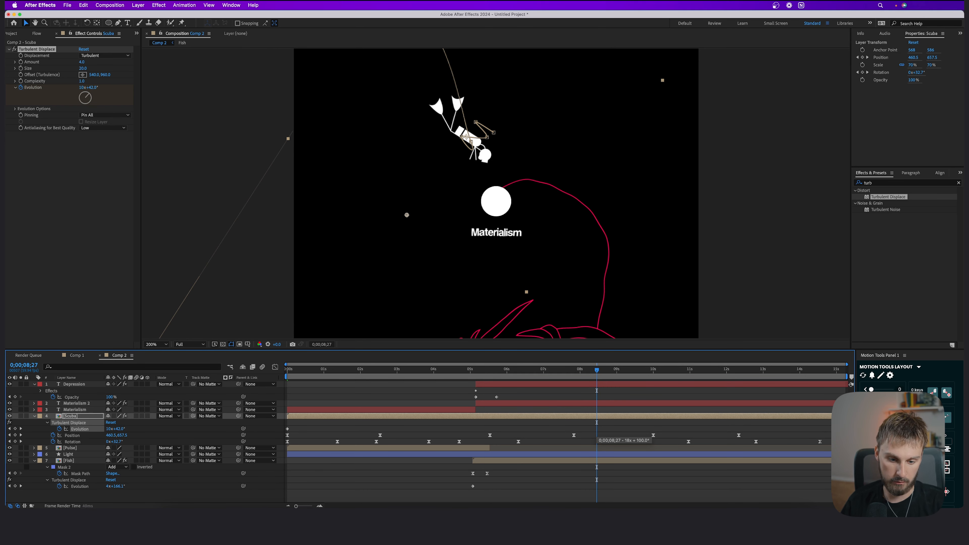
Step: Play the composition from the start with the whole frame in view to check the diver's distortion
{"action": "left_click_drag", "start_coordinate": [451, 369], "coordinate": [287, 370]}
{"action": "scroll", "coordinate": [488, 176], "scroll_direction": "down", "scroll_amount": 1}
{"action": "left_click_drag", "start_coordinate": [486, 128], "coordinate": [472, 178]}
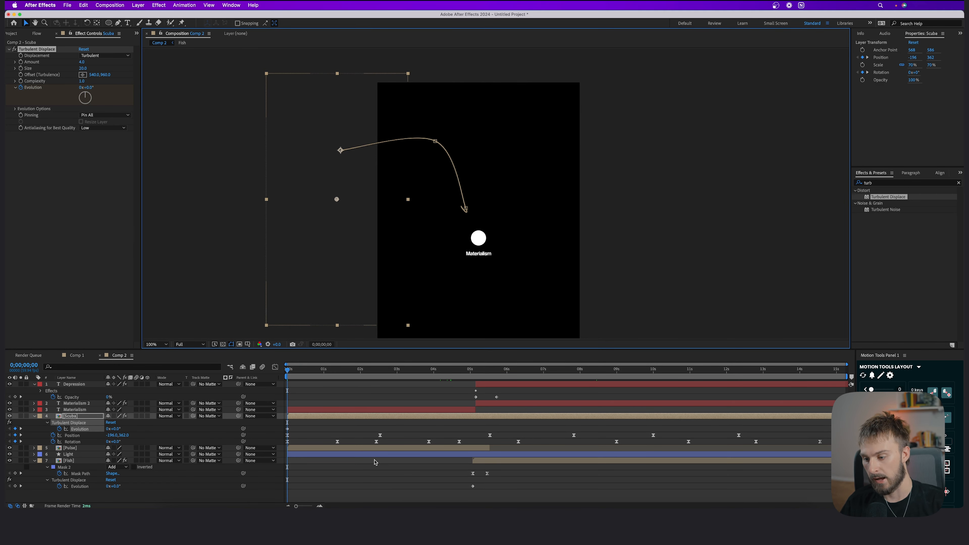
{"action": "left_click", "coordinate": [386, 428]}
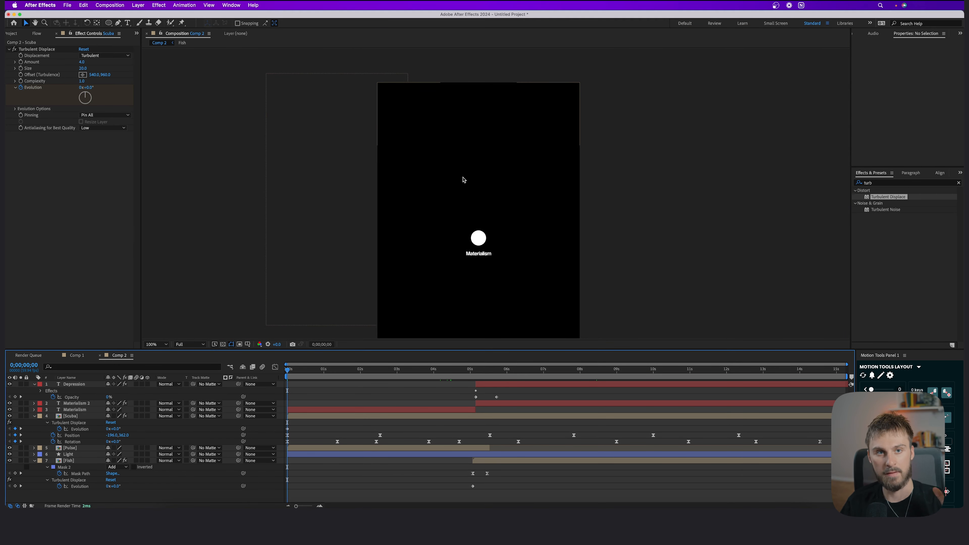
{"action": "key", "text": "space"}
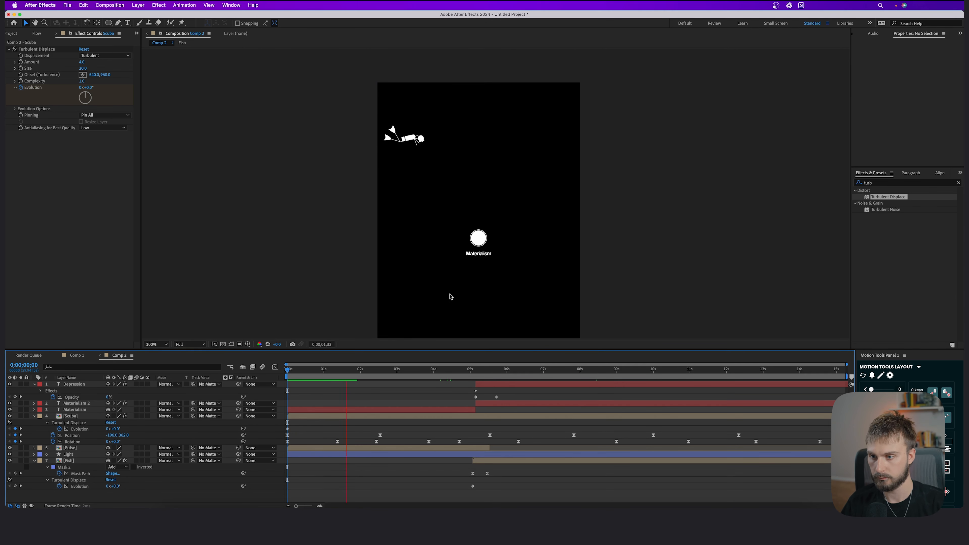
Step: Play the composition from near its start through the anglerfish reveal to check the animation
{"action": "left_click", "coordinate": [300, 369]}
{"action": "key", "text": "space"}
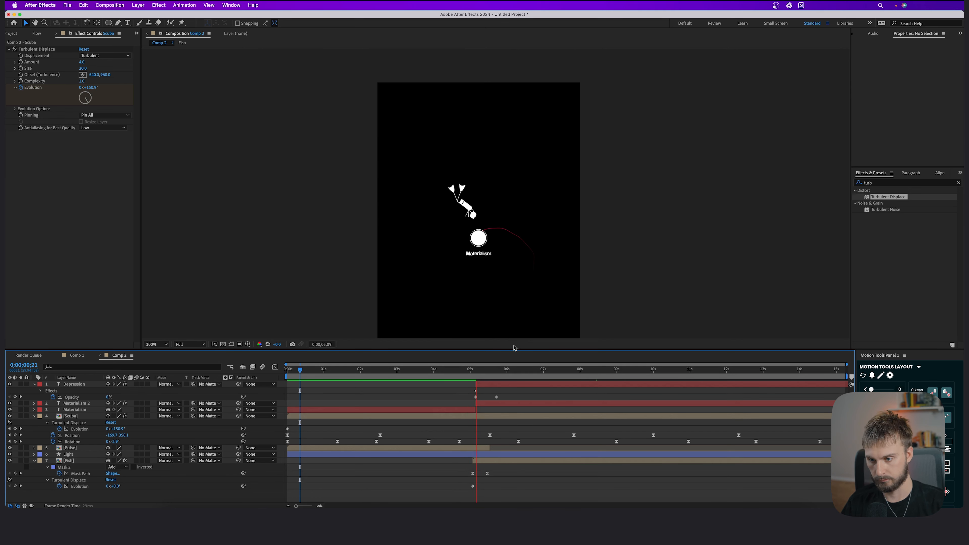
{"action": "key", "text": "space"}
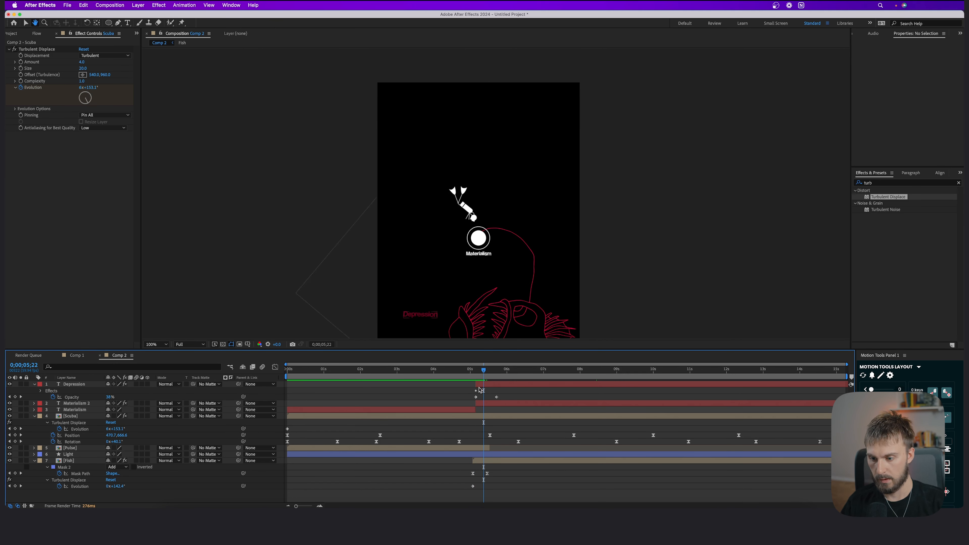
Step: Apply Deep Glow to the Fish layer with Radius 506 and Exposure 0.34
{"action": "scroll", "coordinate": [464, 238], "scroll_direction": "down", "scroll_amount": 1}
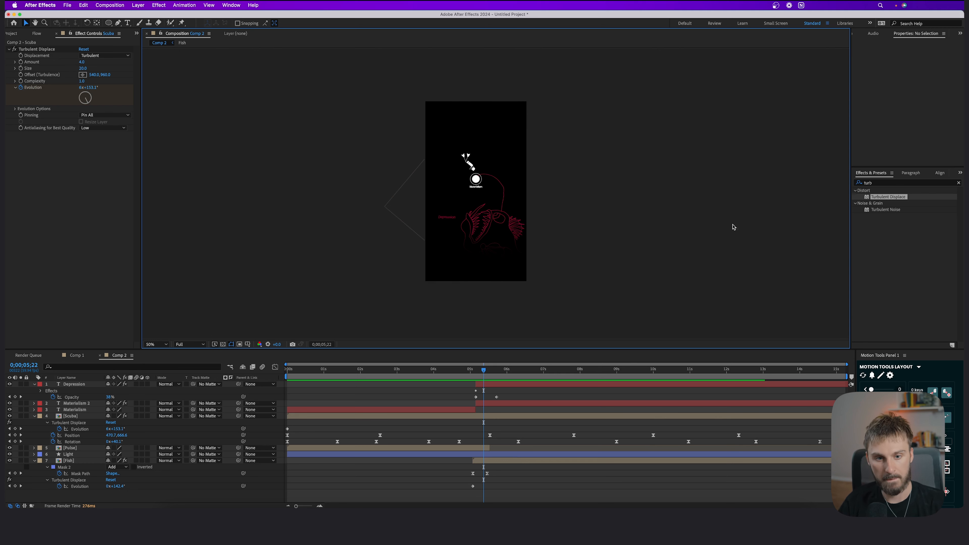
{"action": "left_click", "coordinate": [871, 185]}
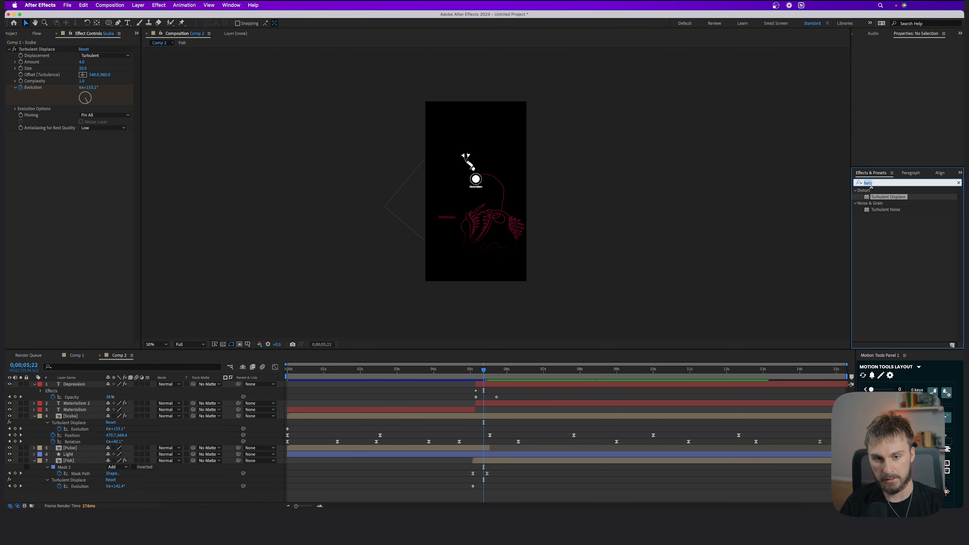
{"action": "type", "text": "deep glow"}
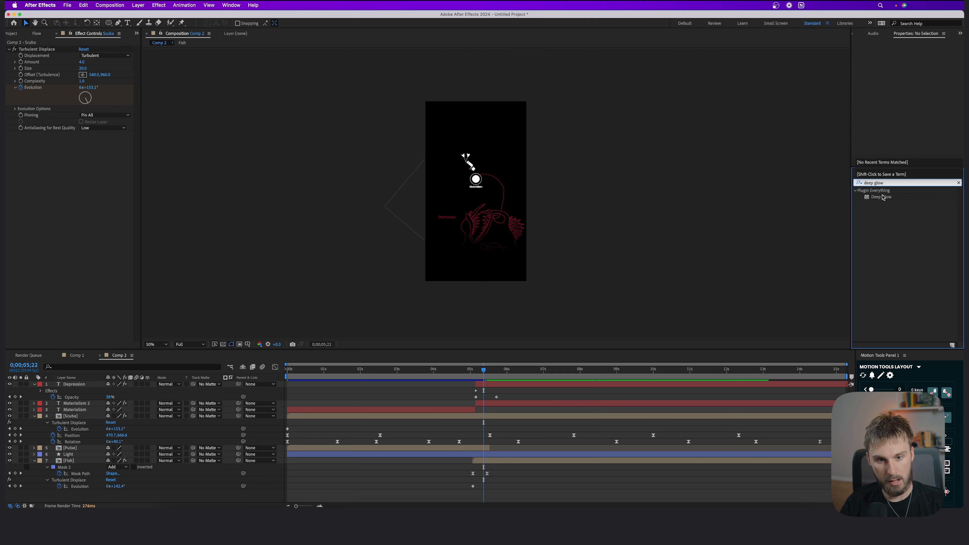
{"action": "left_click_drag", "start_coordinate": [883, 197], "coordinate": [502, 462]}
{"action": "scroll", "coordinate": [519, 218], "scroll_direction": "up", "scroll_amount": 2}
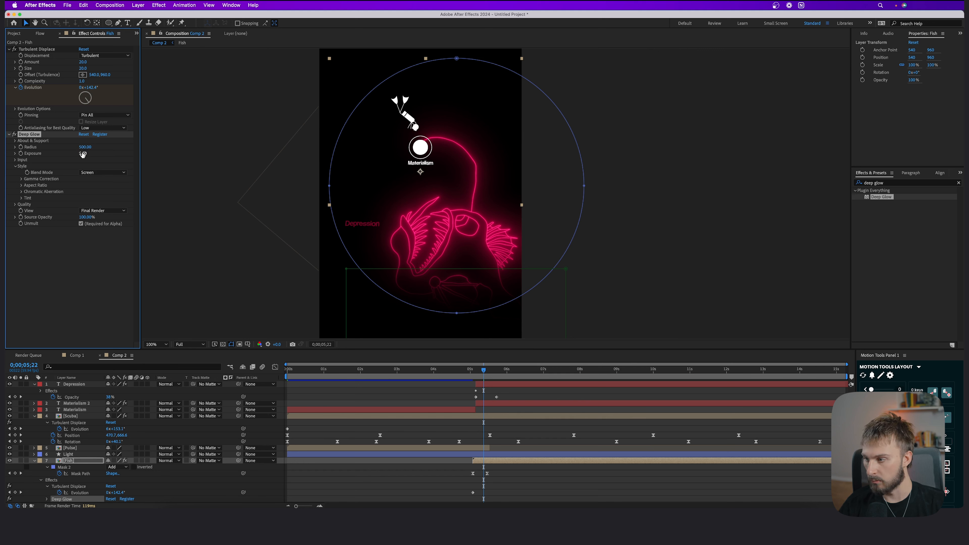
{"action": "mouse_move", "coordinate": [82, 153]}
{"action": "left_mouse_down"}
{"action": "mouse_move", "coordinate": [59, 154]}
{"action": "mouse_move", "coordinate": [86, 147]}
{"action": "left_mouse_up"}
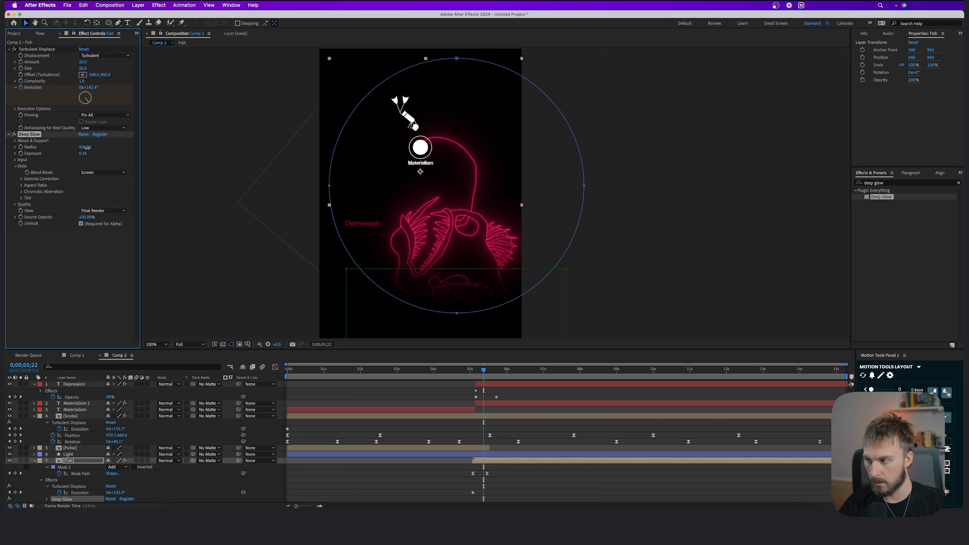
{"action": "left_click", "coordinate": [108, 157]}
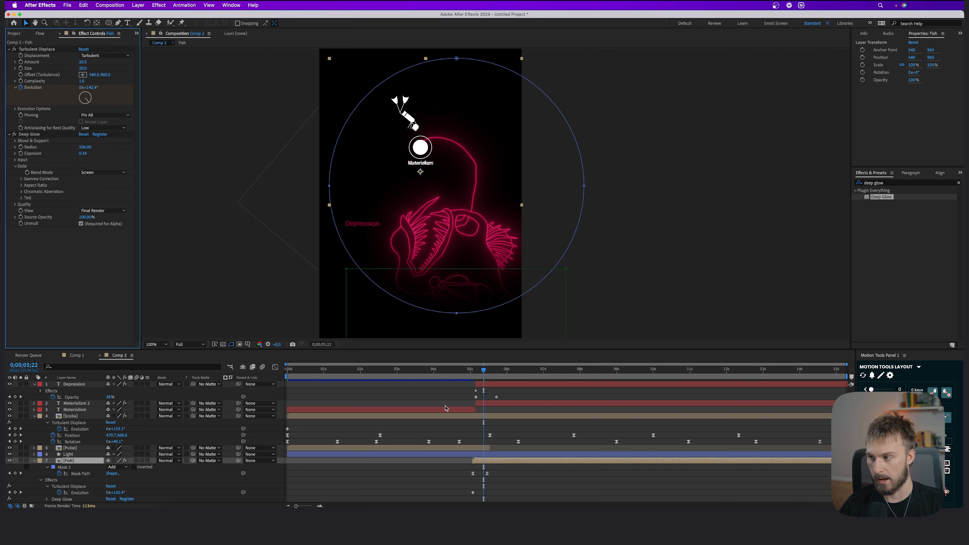
Step: Copy the Fish layer's Deep Glow onto the Light layer and preview the composition from its start
{"action": "left_click", "coordinate": [55, 136]}
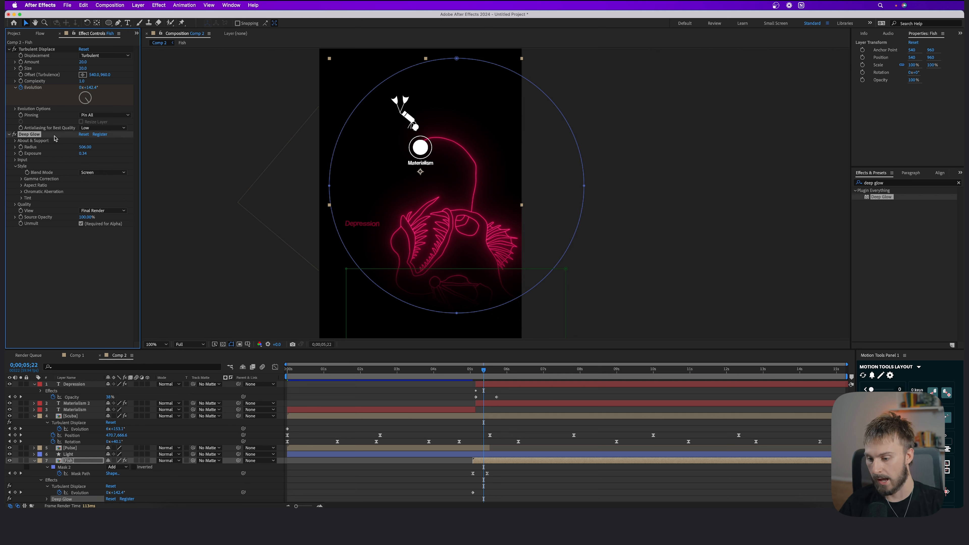
{"action": "left_click", "coordinate": [477, 455]}
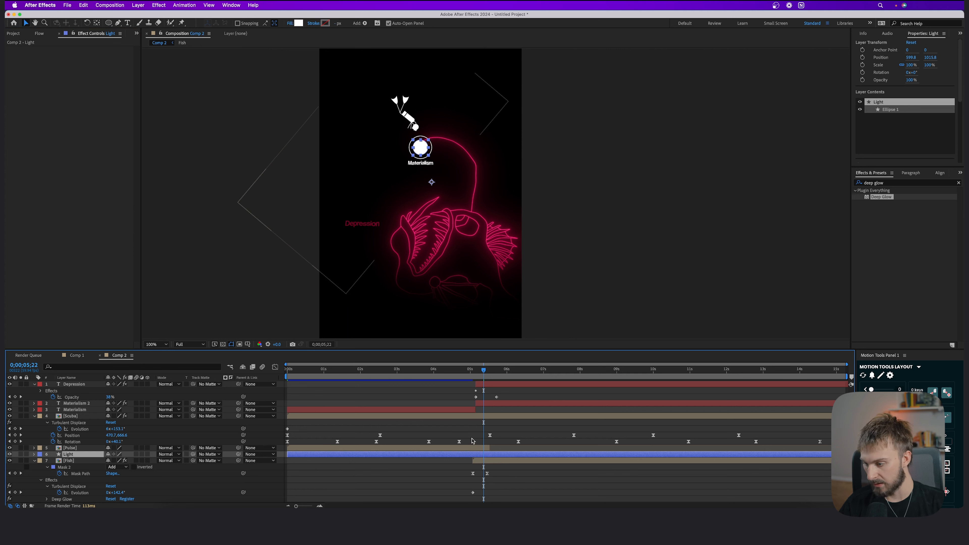
{"action": "left_click_drag", "start_coordinate": [447, 375], "coordinate": [416, 375]}
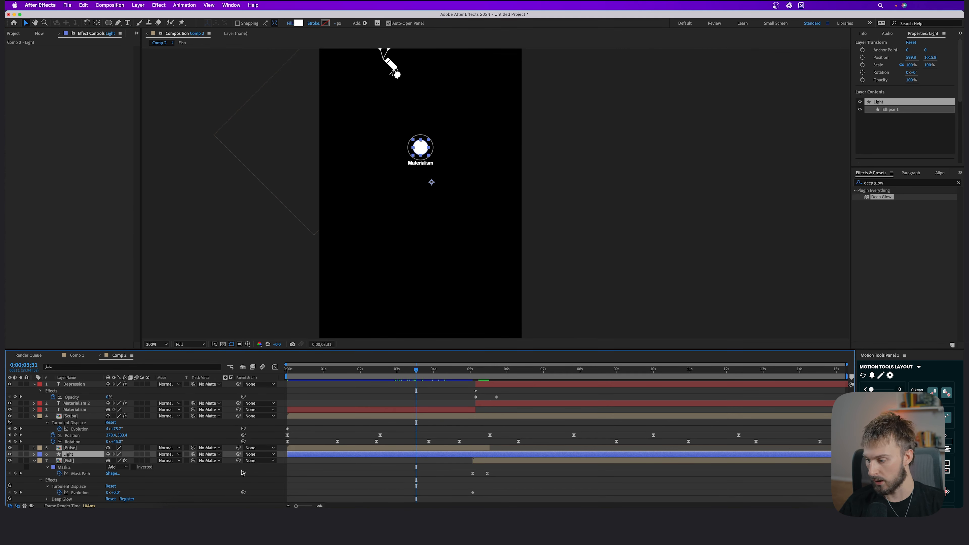
{"action": "key", "text": "super+v"}
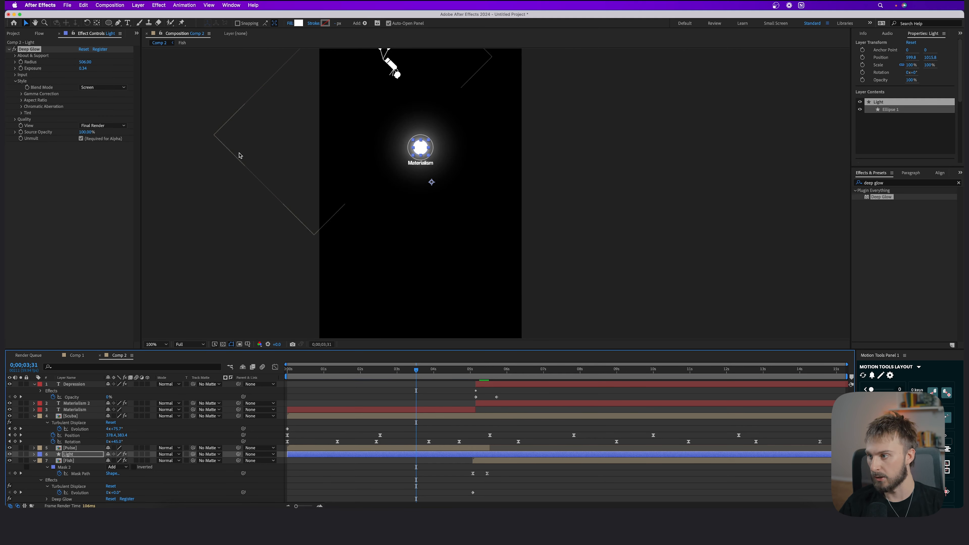
{"action": "left_click_drag", "start_coordinate": [336, 375], "coordinate": [279, 375]}
{"action": "left_click", "coordinate": [653, 236]}
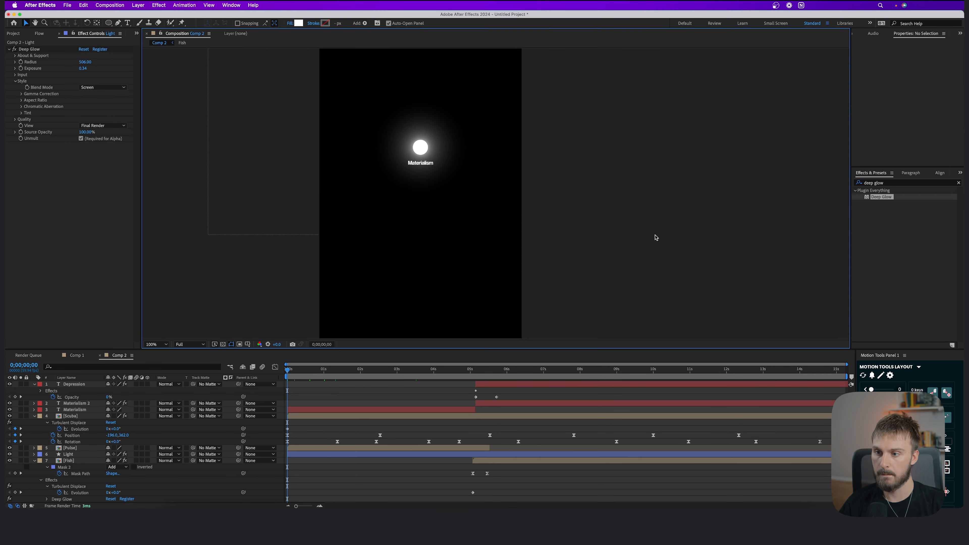
{"action": "scroll", "coordinate": [474, 238], "scroll_direction": "down", "scroll_amount": 1}
{"action": "key", "text": "space"}
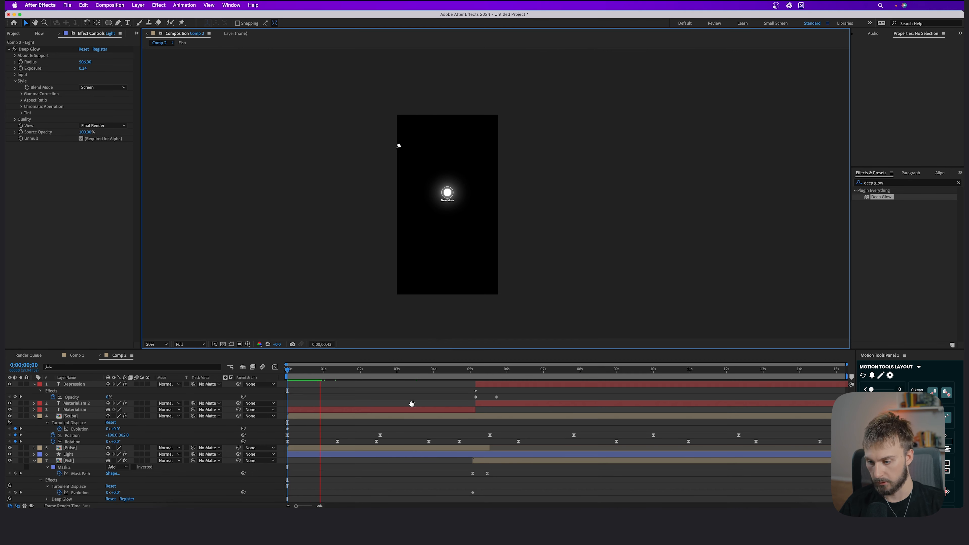
Step: Paste Deep Glow onto the Pulse layer and set its Radius to 182 and Exposure to 0.39
{"action": "left_click", "coordinate": [361, 447]}
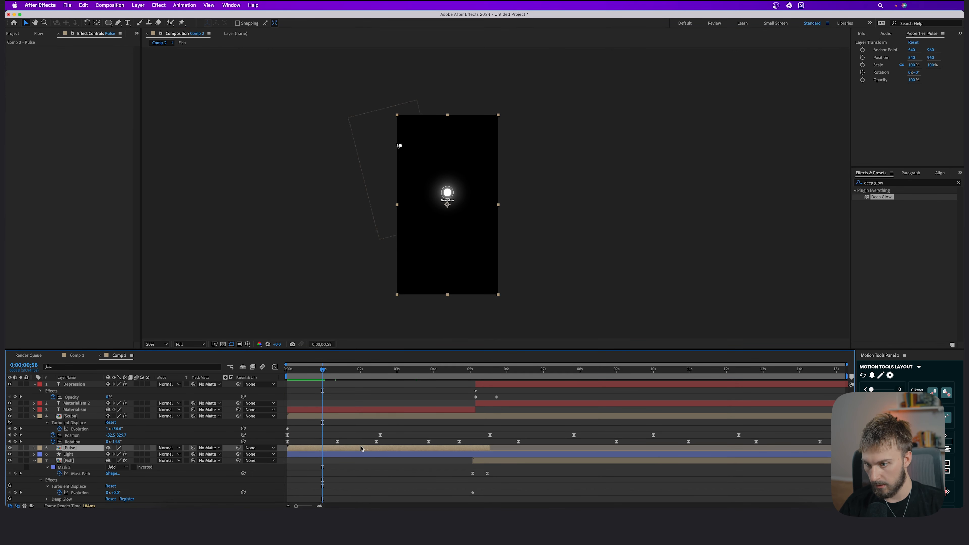
{"action": "key", "text": "super+v"}
{"action": "scroll", "coordinate": [484, 176], "scroll_direction": "up", "scroll_amount": 1}
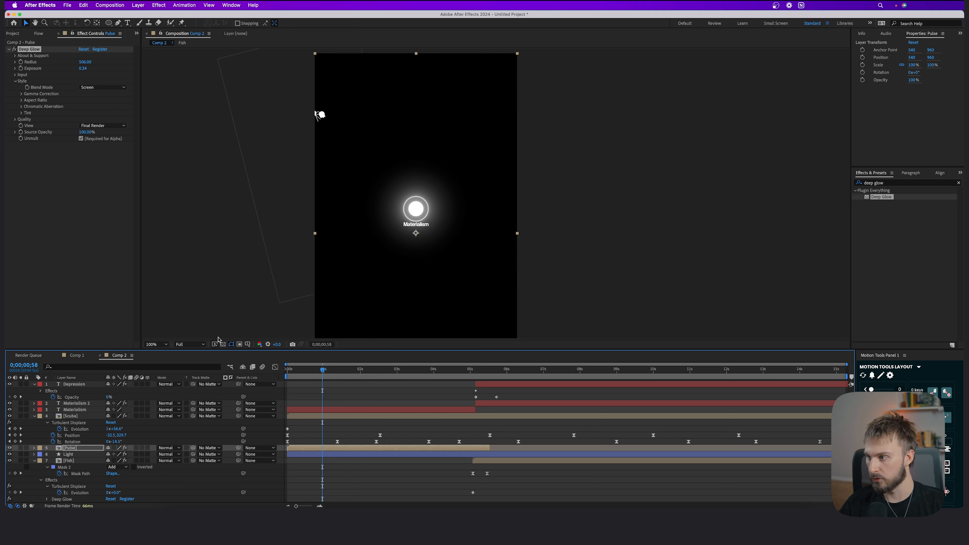
{"action": "left_click_drag", "start_coordinate": [83, 69], "coordinate": [47, 65]}
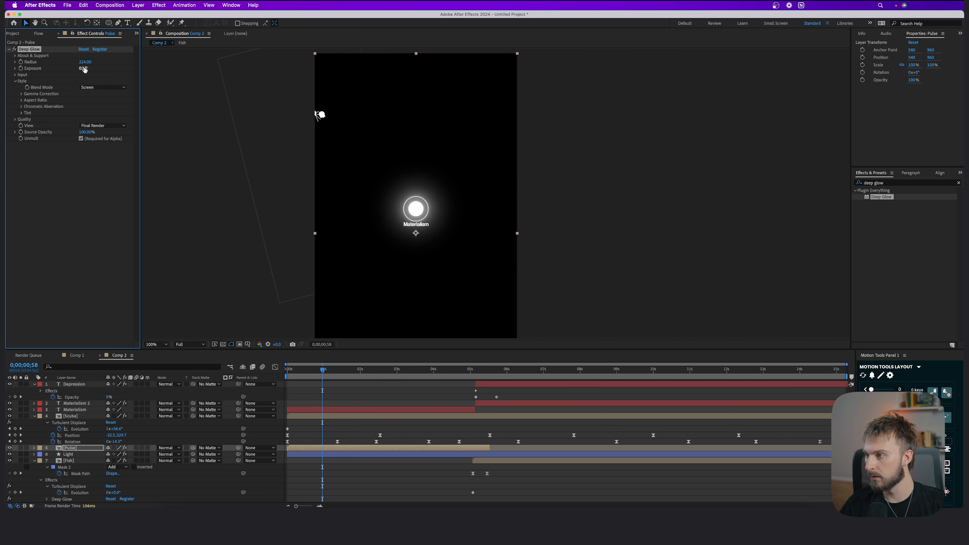
{"action": "left_click_drag", "start_coordinate": [83, 68], "coordinate": [63, 62]}
Step: Paste Deep Glow onto the Scuba layer with Radius 469 and Exposure 0.26, and check it at the fish reveal
{"action": "key", "text": "space"}
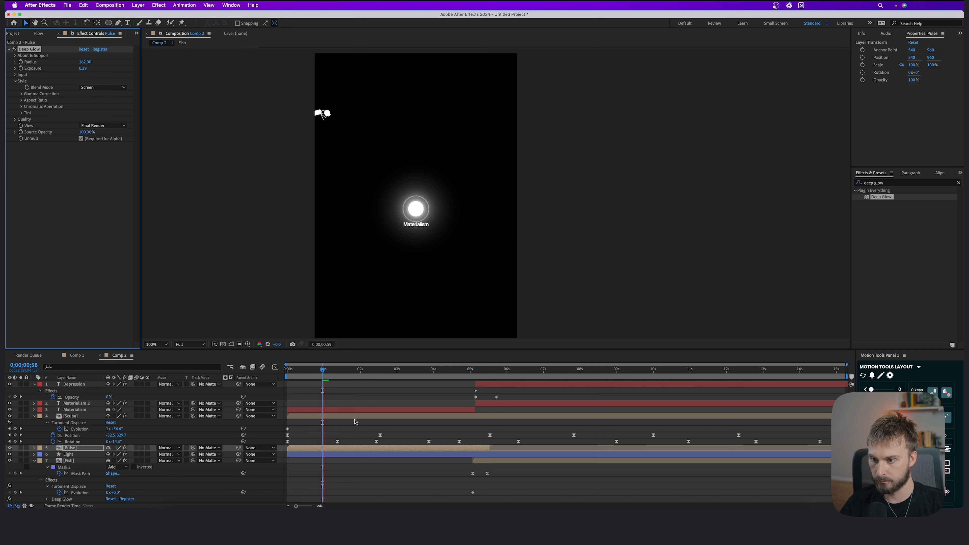
{"action": "left_click", "coordinate": [393, 415]}
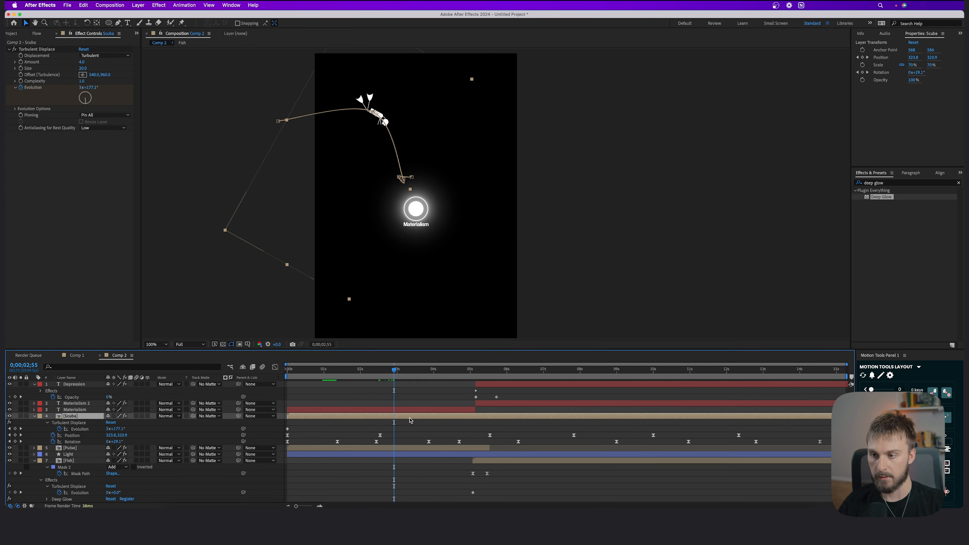
{"action": "key", "text": "super+v"}
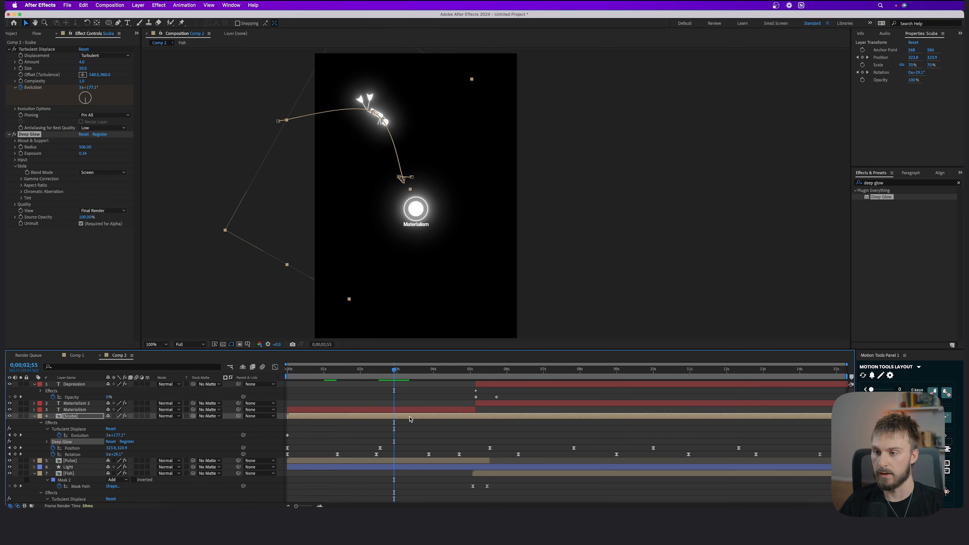
{"action": "mouse_move", "coordinate": [84, 153]}
{"action": "left_mouse_down"}
{"action": "mouse_move", "coordinate": [75, 153]}
{"action": "mouse_move", "coordinate": [107, 146]}
{"action": "mouse_move", "coordinate": [73, 147]}
{"action": "left_mouse_up"}
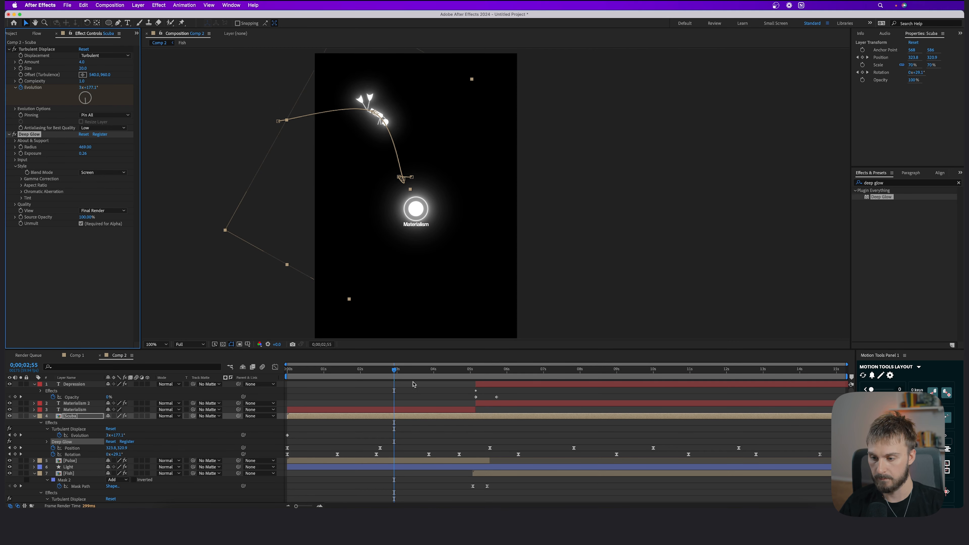
{"action": "left_click_drag", "start_coordinate": [414, 370], "coordinate": [490, 374]}
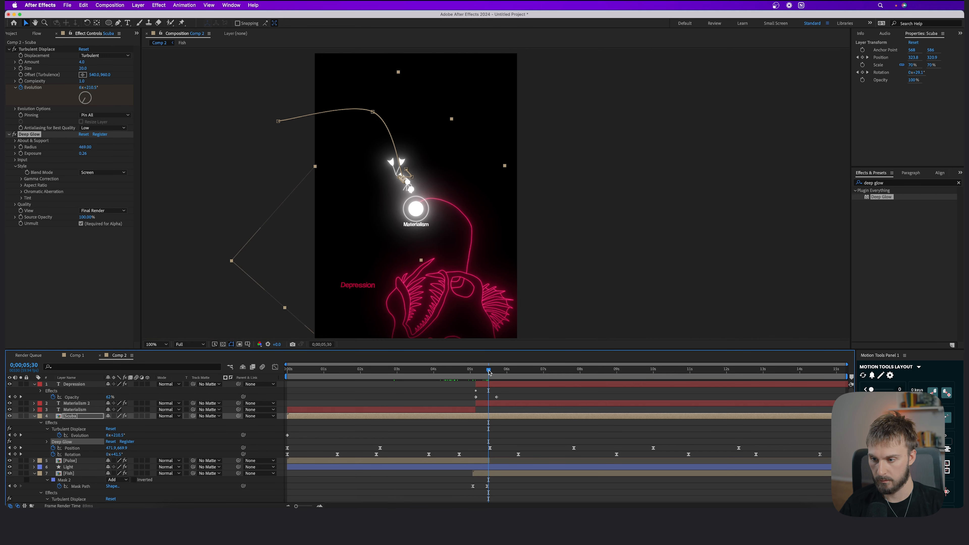
Step: Paste Deep Glow onto the Materialism 2 text layer and set its Radius to 69 and Exposure to 0.26
{"action": "left_click", "coordinate": [455, 410]}
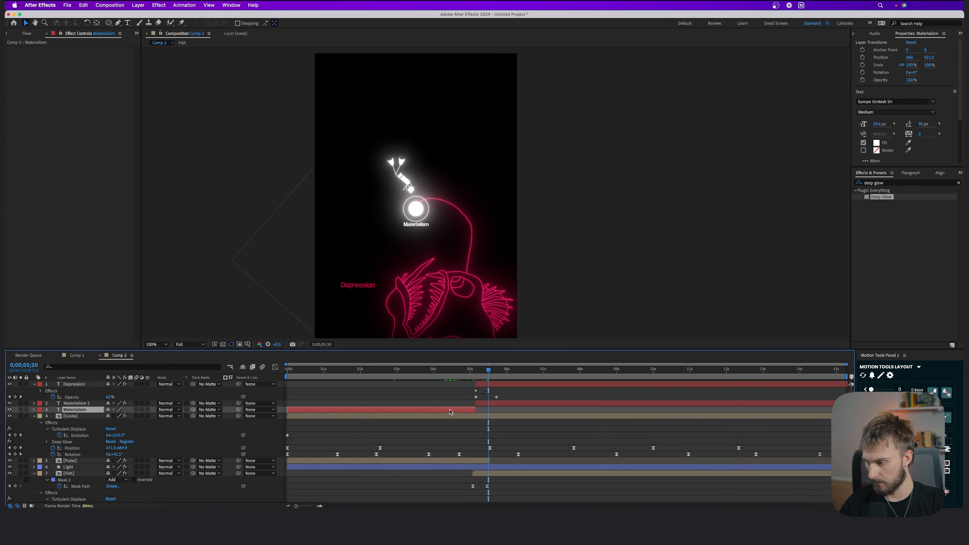
{"action": "left_click", "coordinate": [443, 370]}
{"action": "left_click", "coordinate": [484, 371]}
{"action": "left_click", "coordinate": [422, 375]}
{"action": "left_click", "coordinate": [431, 404]}
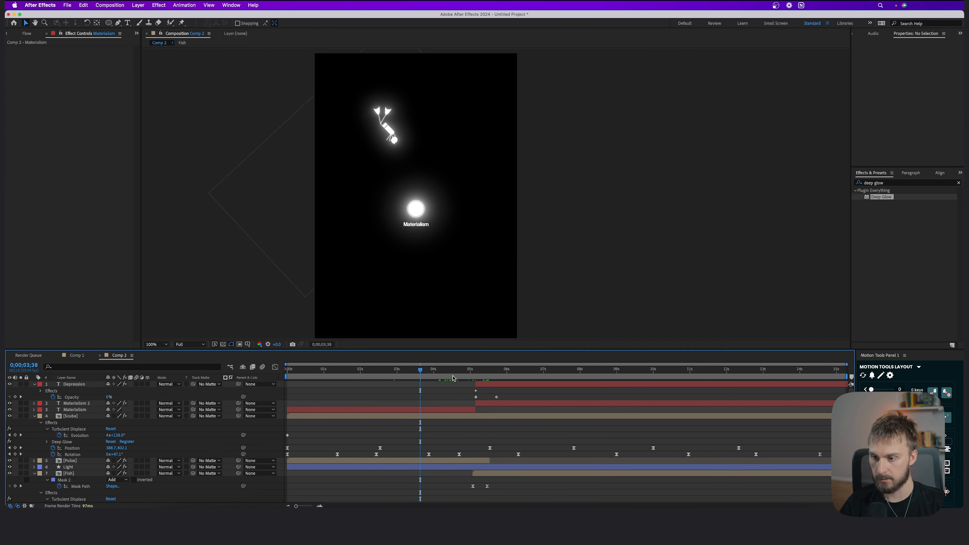
{"action": "left_click_drag", "start_coordinate": [463, 370], "coordinate": [481, 370]}
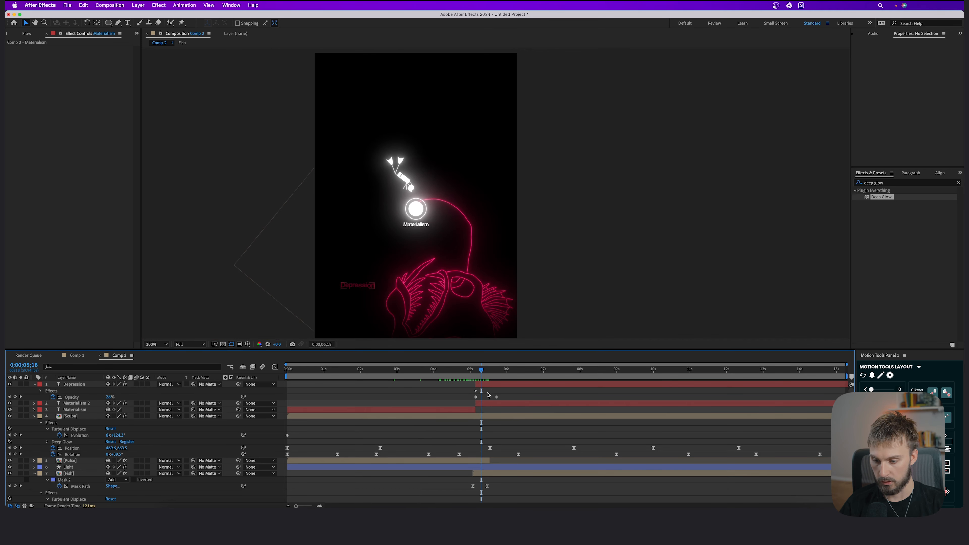
{"action": "left_click", "coordinate": [487, 403]}
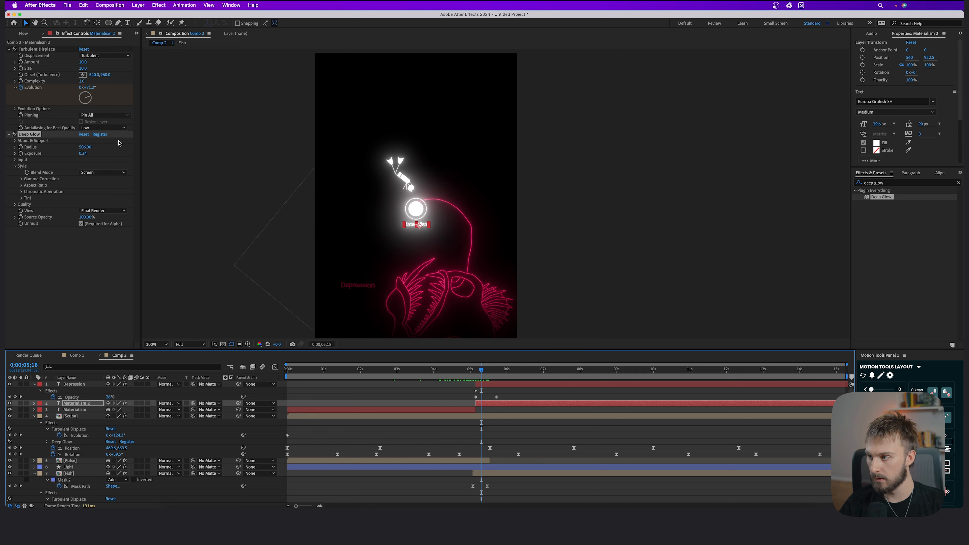
{"action": "mouse_move", "coordinate": [83, 154]}
{"action": "left_mouse_down"}
{"action": "mouse_move", "coordinate": [68, 154]}
{"action": "mouse_move", "coordinate": [93, 156]}
{"action": "mouse_move", "coordinate": [83, 147]}
{"action": "left_mouse_up"}
{"action": "scroll", "coordinate": [351, 228], "scroll_direction": "up", "scroll_amount": 1}
{"action": "scroll", "coordinate": [514, 228], "scroll_direction": "up", "scroll_amount": 1}
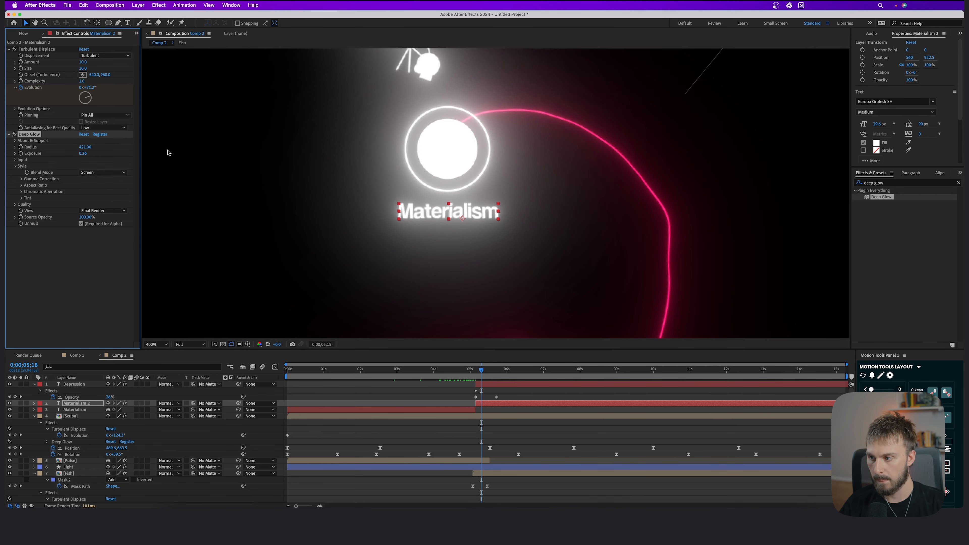
{"action": "left_click_drag", "start_coordinate": [82, 147], "coordinate": [15, 147]}
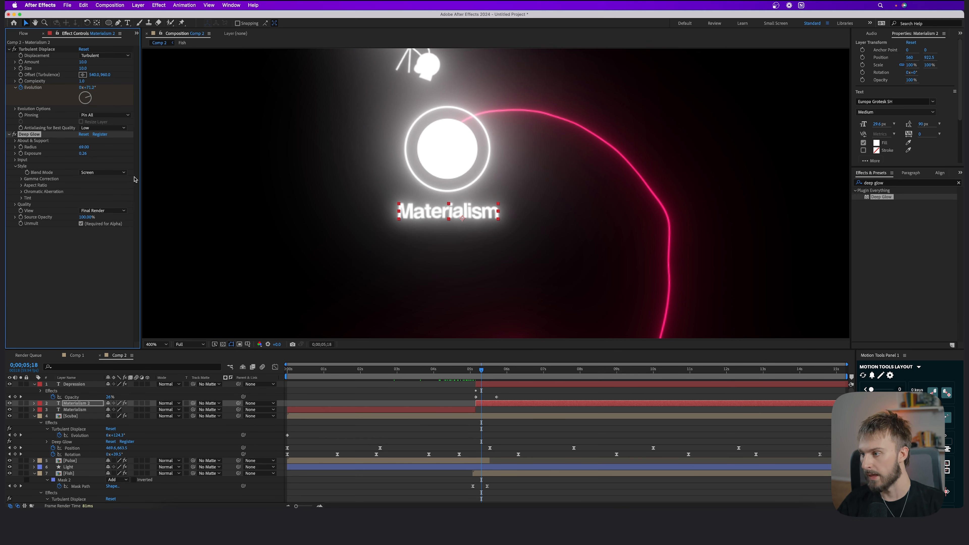
Step: Paste Deep Glow onto the Depression text layer and set its Radius to 433 and Exposure to 0.13
{"action": "left_click", "coordinate": [374, 285]}
{"action": "key", "text": "space"}
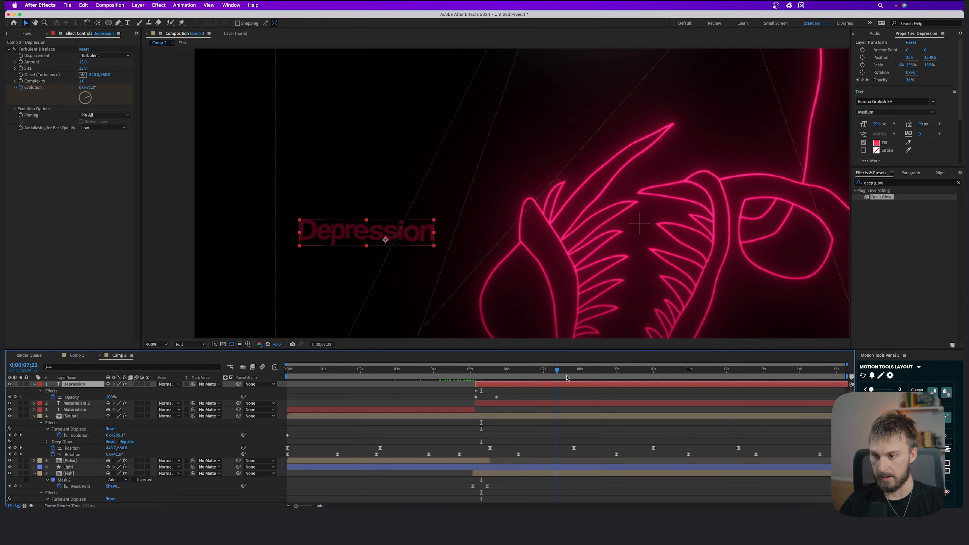
{"action": "key", "text": "super+v"}
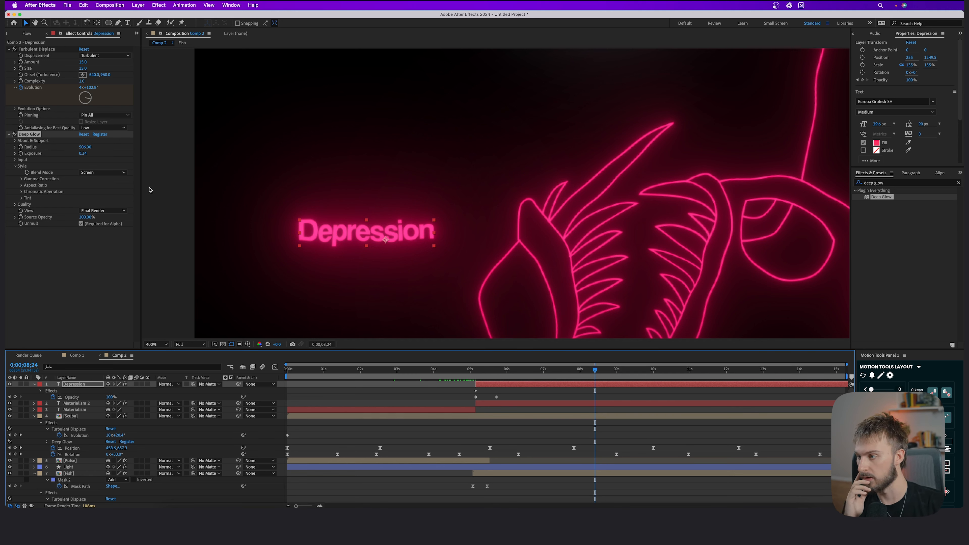
{"action": "left_click_drag", "start_coordinate": [81, 154], "coordinate": [68, 157]}
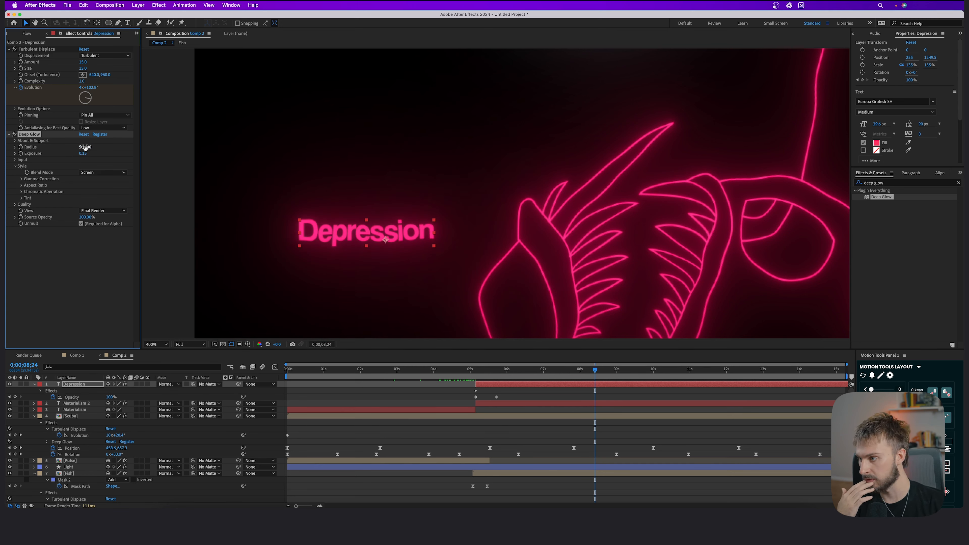
{"action": "left_click_drag", "start_coordinate": [82, 146], "coordinate": [74, 147]}
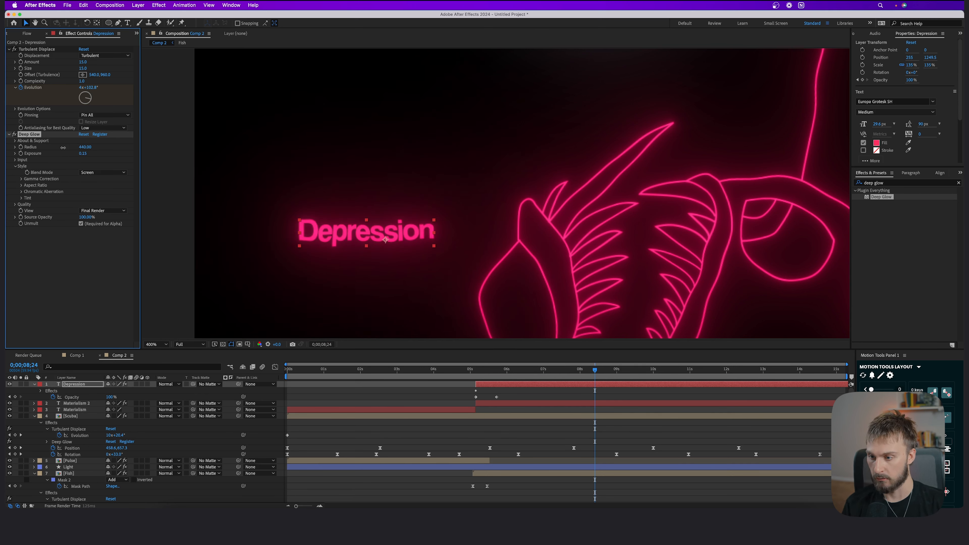
Step: Enable the Tint of the Depression layer's Deep Glow and set its colour to a pinkish red
{"action": "left_click", "coordinate": [21, 198]}
{"action": "left_click", "coordinate": [81, 205]}
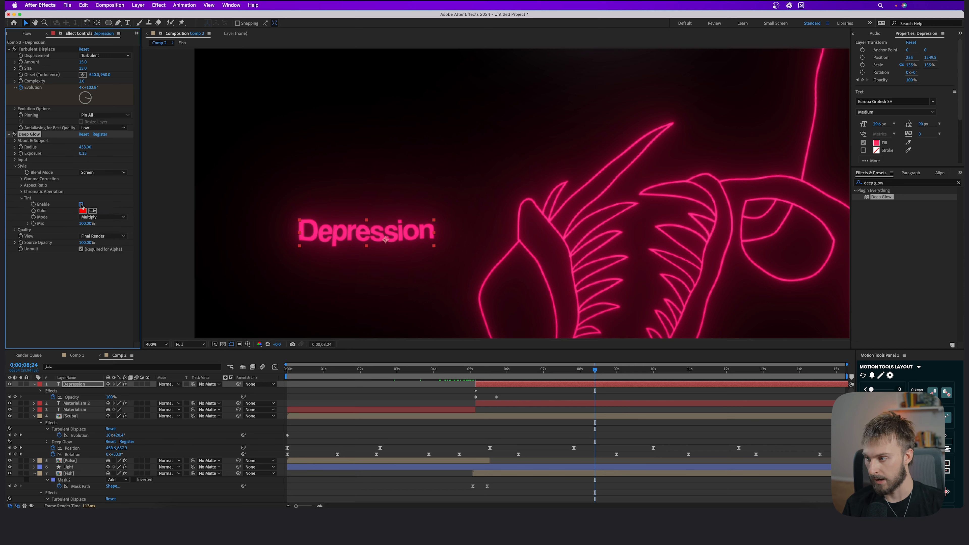
{"action": "left_click", "coordinate": [82, 212]}
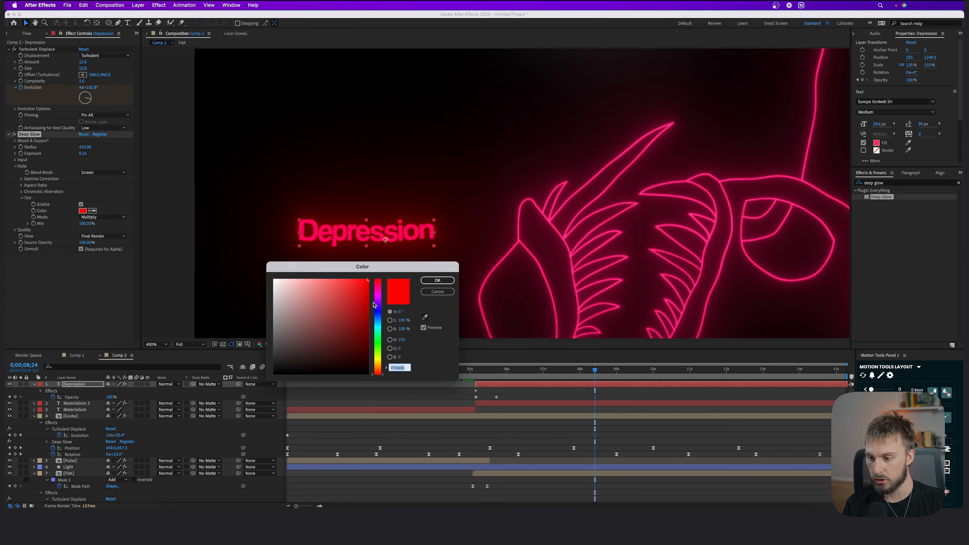
{"action": "left_click", "coordinate": [378, 286]}
{"action": "mouse_move", "coordinate": [377, 285]}
{"action": "left_mouse_down"}
{"action": "mouse_move", "coordinate": [359, 280]}
{"action": "mouse_move", "coordinate": [380, 282]}
{"action": "left_mouse_up"}
{"action": "left_click", "coordinate": [352, 279]}
{"action": "left_click", "coordinate": [437, 280]}
{"action": "left_click", "coordinate": [486, 184]}
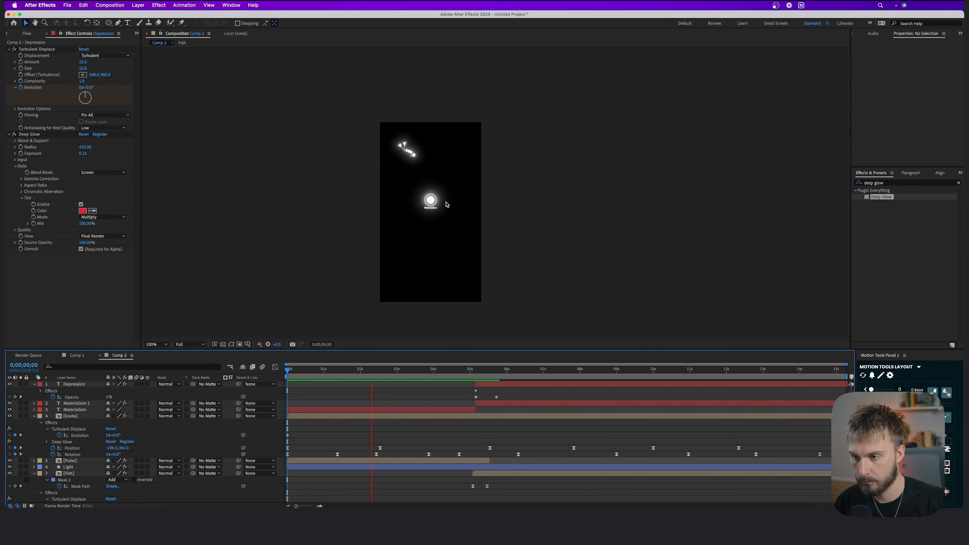
Step: Play the composition with the whole frame in view to check the glows on the diver, light, fish and titles
{"action": "scroll", "coordinate": [446, 206], "scroll_direction": "up", "scroll_amount": 2}
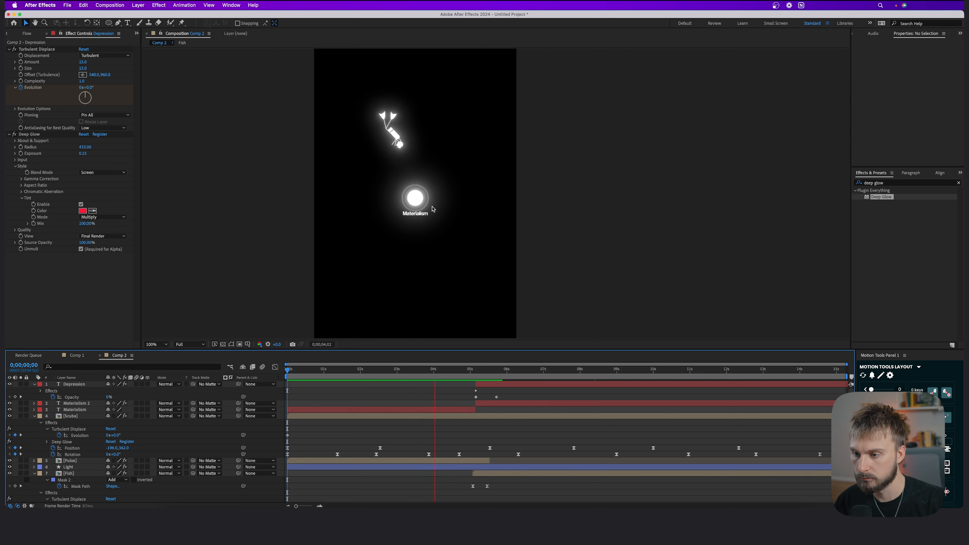
{"action": "scroll", "coordinate": [427, 209], "scroll_direction": "down", "scroll_amount": 2}
{"action": "key", "text": "space"}
{"action": "key", "text": "space"}
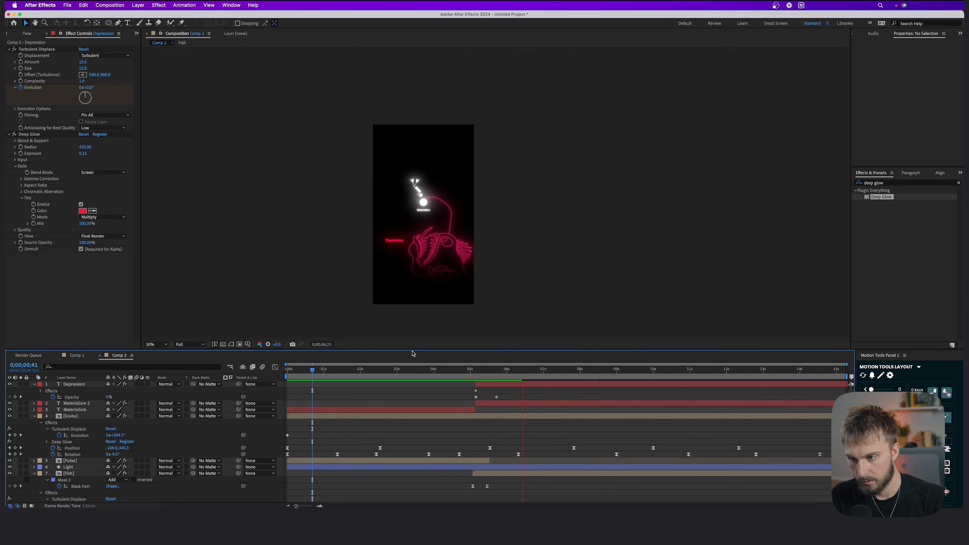
{"action": "key", "text": "space"}
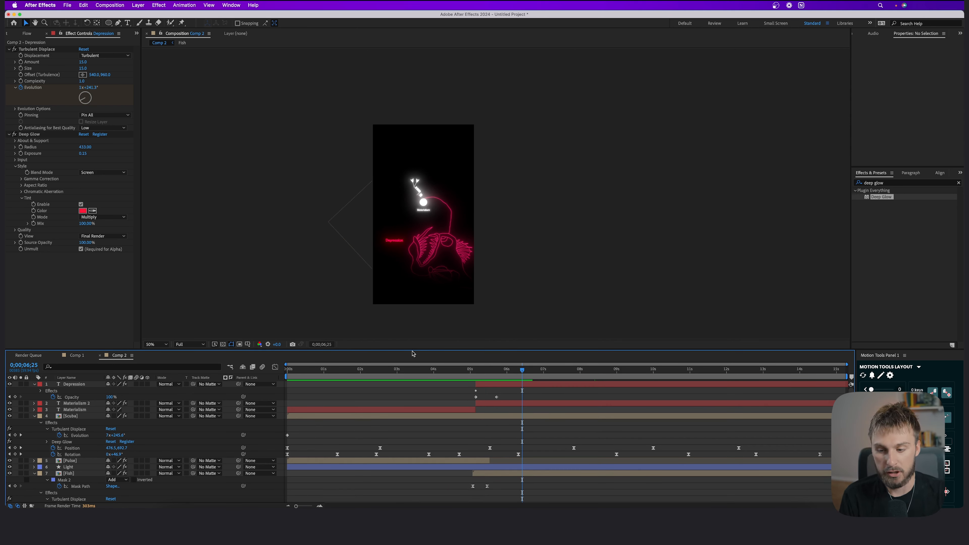